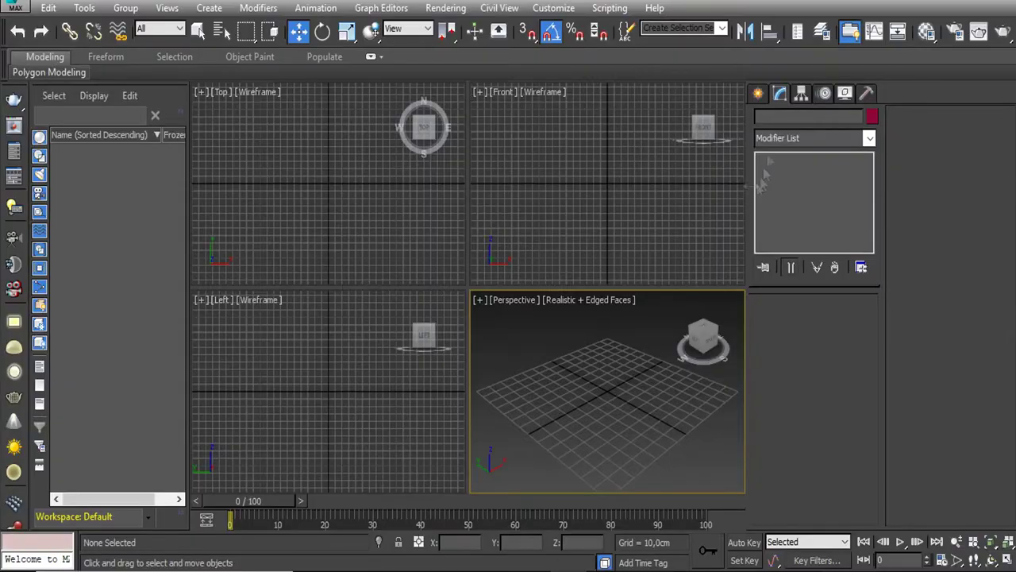
Draw a plane for the droid reference image in the front view
click(843, 265)
drag(607, 183, 656, 237)
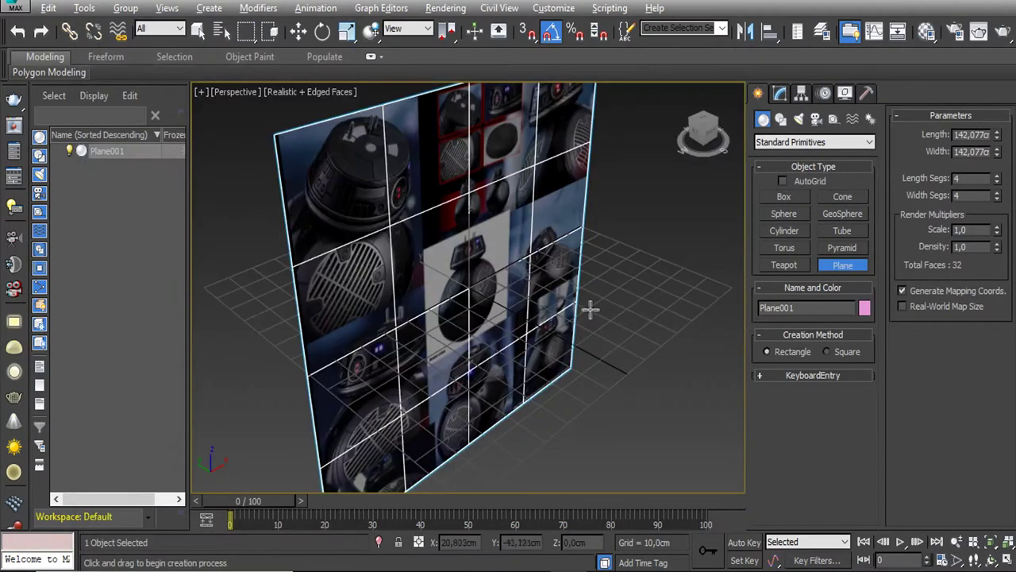
scroll(524, 287, down, 2)
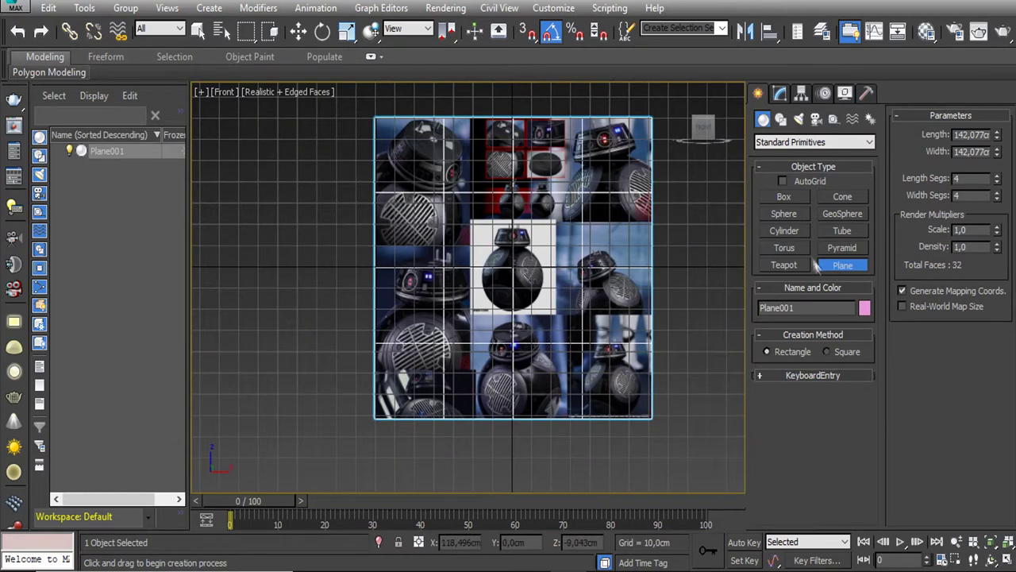
Draw a temporary see-through cylinder centred on the reference image
click(784, 230)
drag(514, 267, 544, 274)
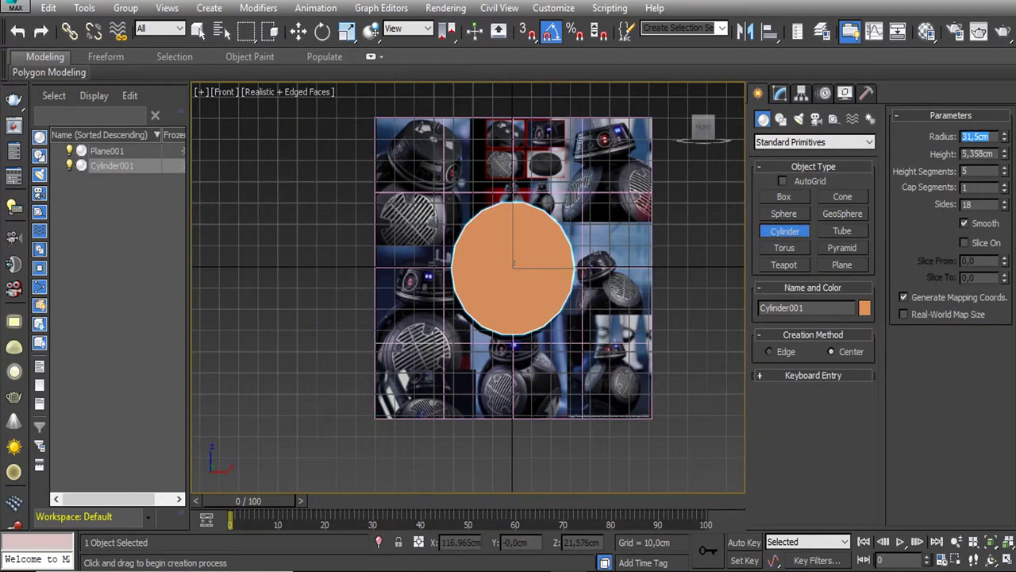
key(alt+x)
Scale the reference plane so the droid's body matches the cylinder's circle
key(r)
scroll(582, 177, up, 5)
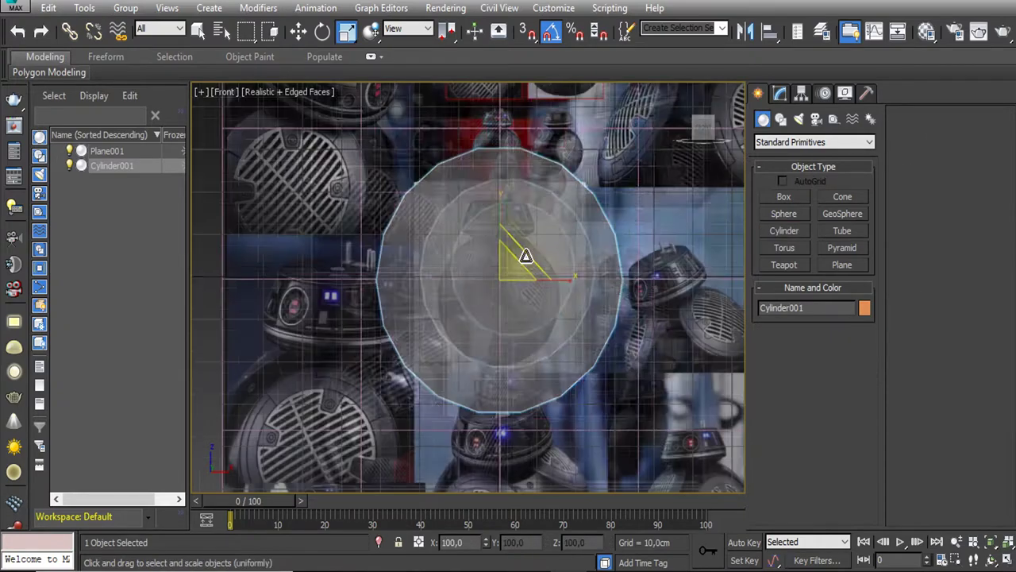
click(536, 213)
drag(537, 213, 551, 185)
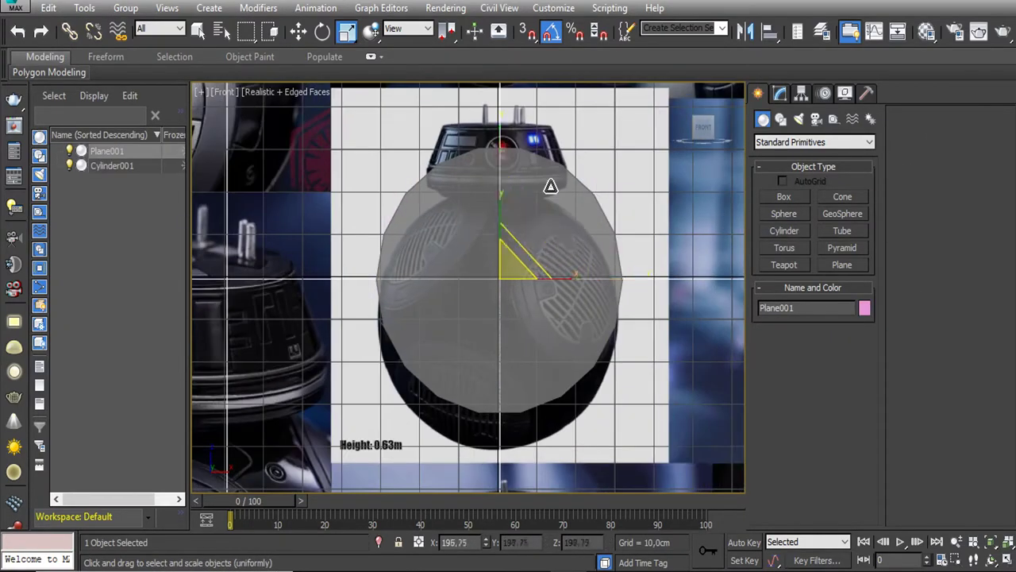
key(w)
click(500, 238)
drag(497, 217, 498, 252)
key(ctrl+z)
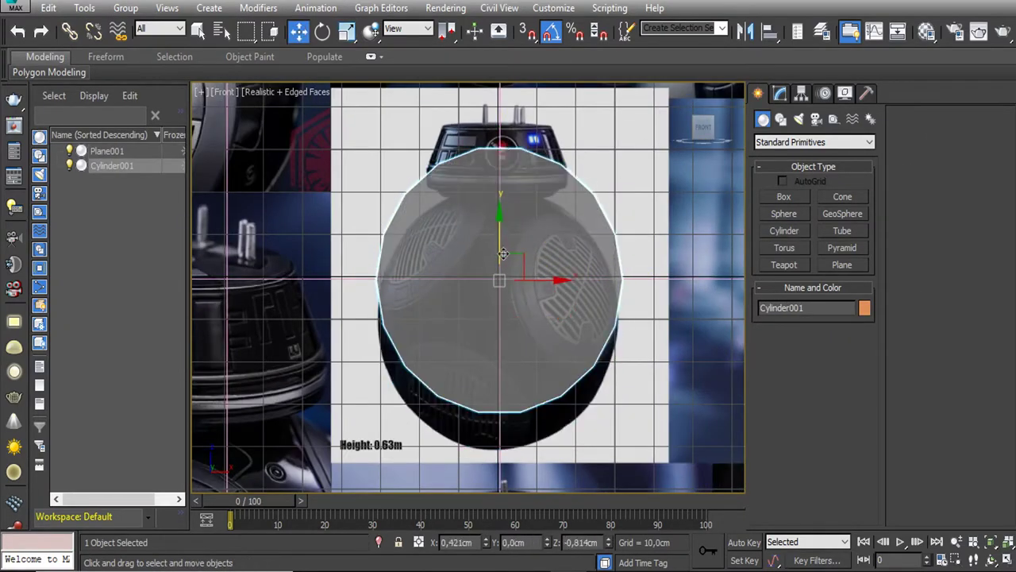
key(ctrl+z)
Move the reference image up and shrink it slightly to fit the circle
drag(508, 216, 508, 178)
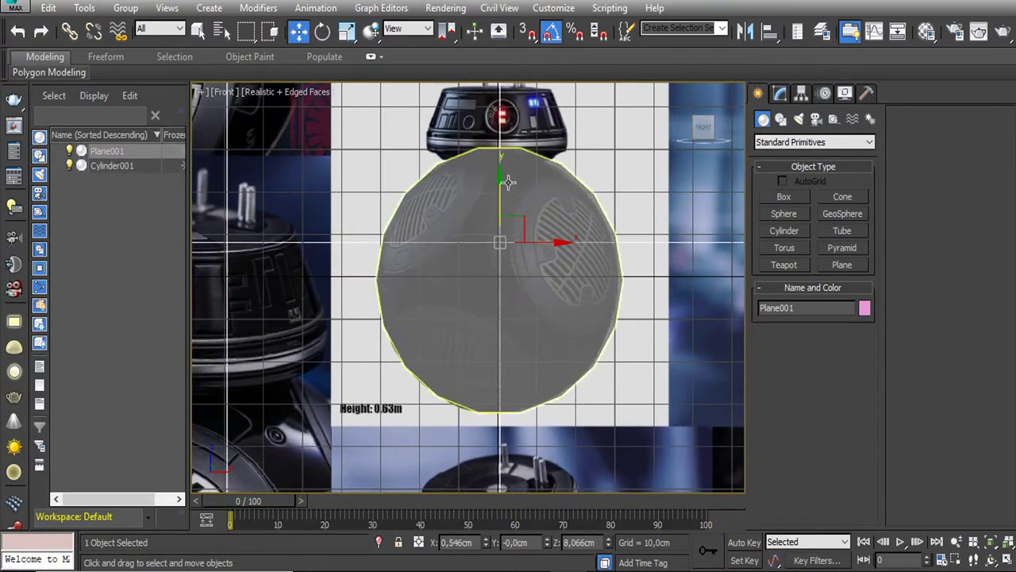
key(r)
scroll(510, 225, up, 1)
drag(511, 225, 510, 232)
Delete the temporary cylinder and draw a box below the droid's body
key(w)
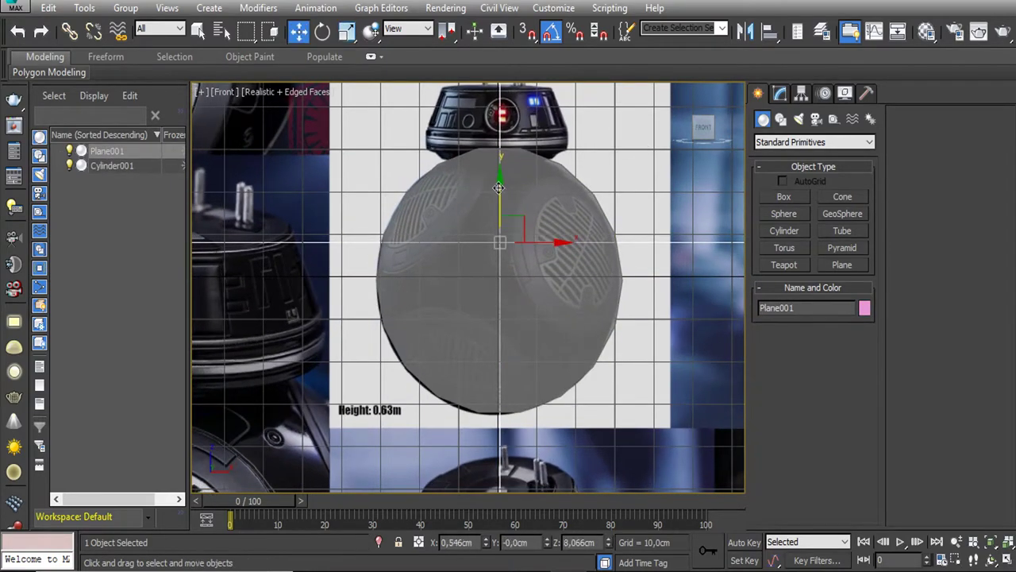
click(570, 275)
middle_drag(570, 274, 578, 309)
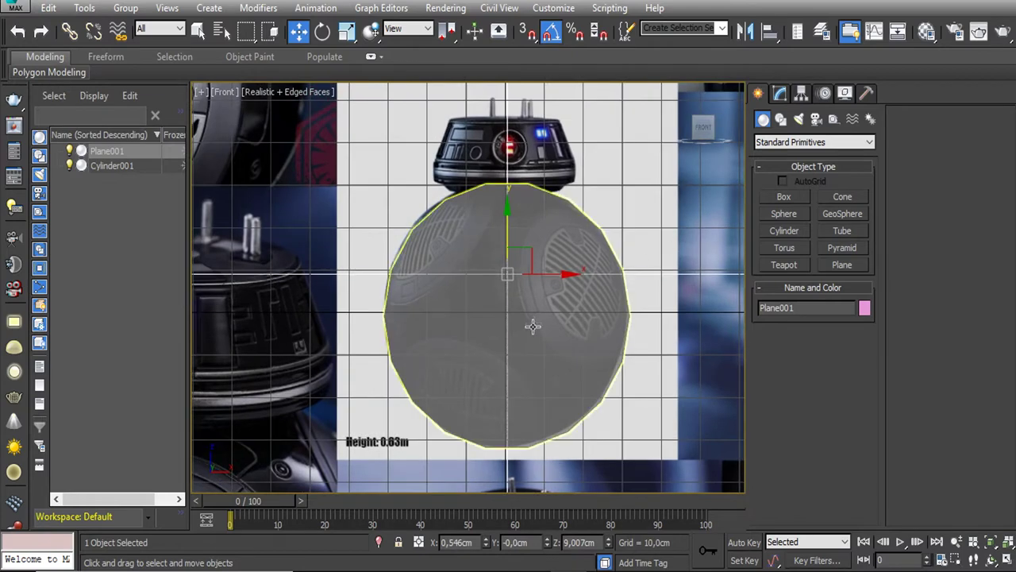
key(Delete)
click(784, 196)
drag(413, 448, 609, 482)
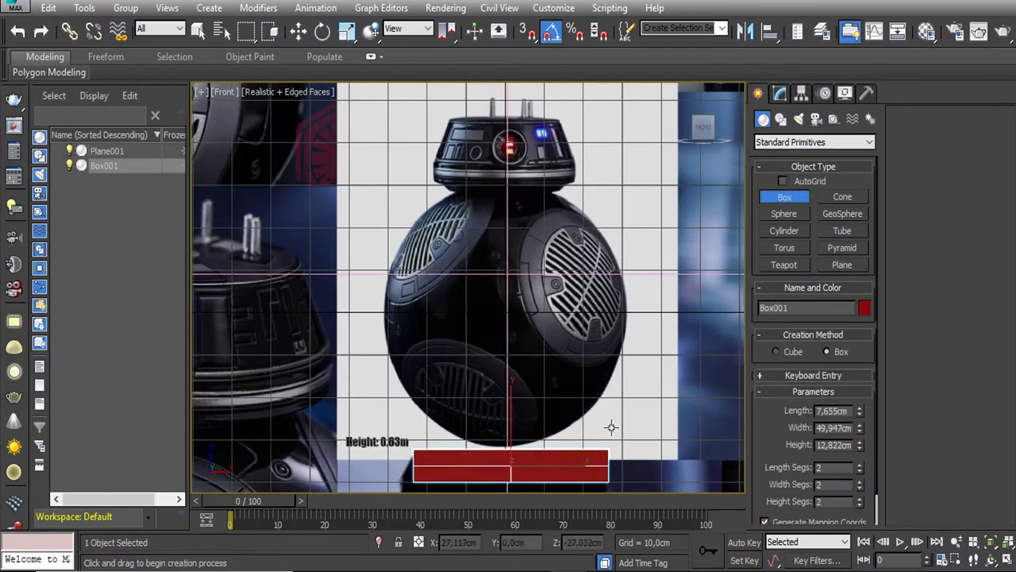
Make the box a see-through 63x63x63 cube and move it over the droid's body
click(780, 92)
double_click(828, 323)
text(63	63	)
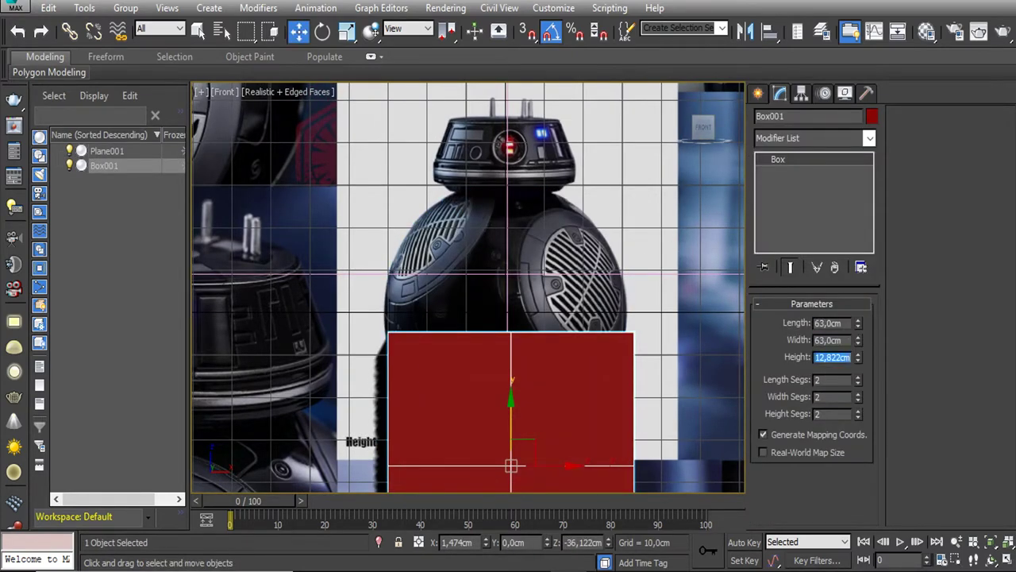
text(63)
key(alt+x)
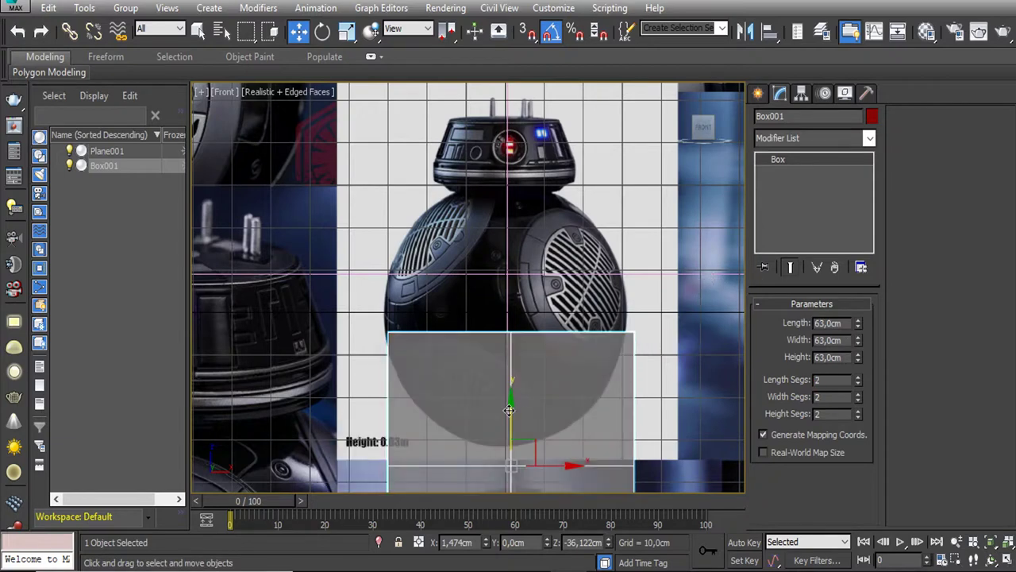
drag(572, 469, 570, 318)
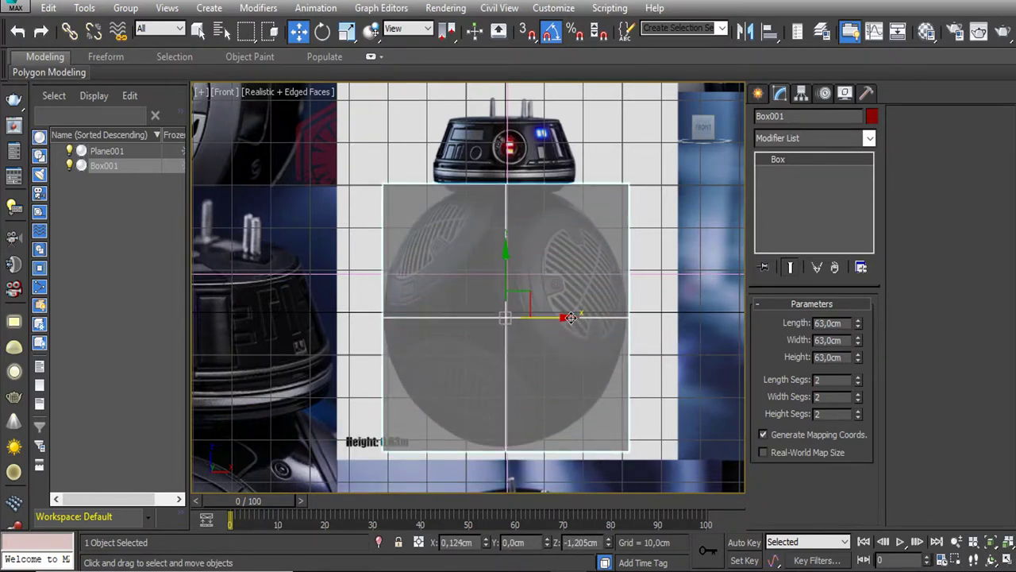
Convert the box to Editable Poly and connect its diagonal vertices with new edges
right_click(553, 268)
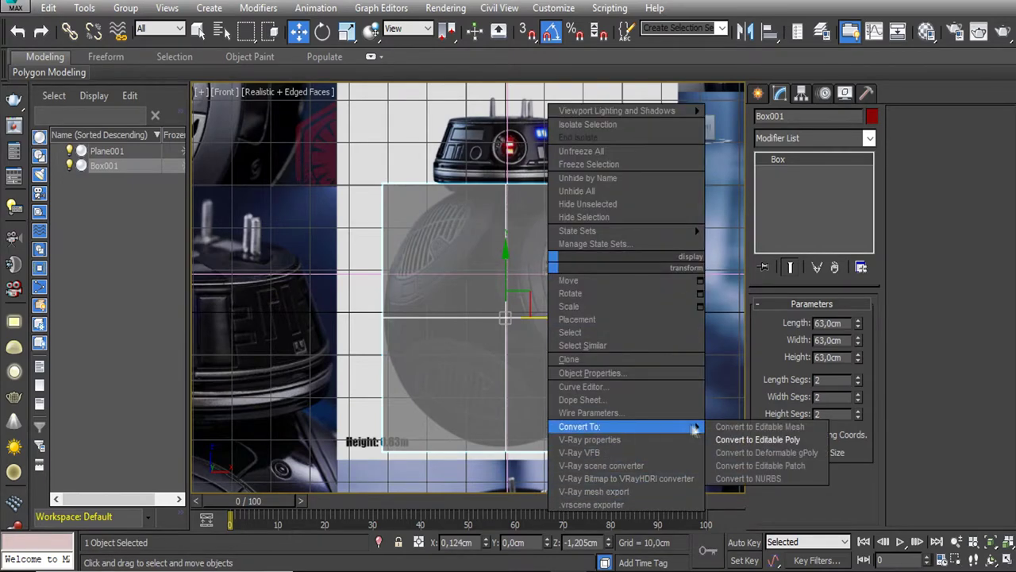
click(798, 439)
click(628, 184)
ctrl+click(506, 317)
ctrl+click(383, 450)
click(948, 189)
drag(365, 167, 546, 349)
key(ctrl+a)
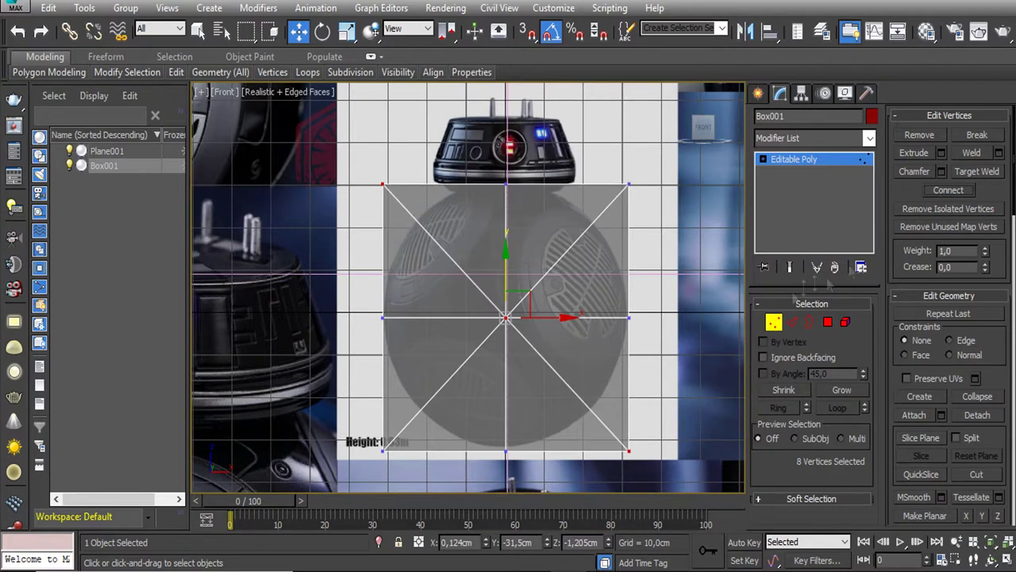
key(t)
click(949, 191)
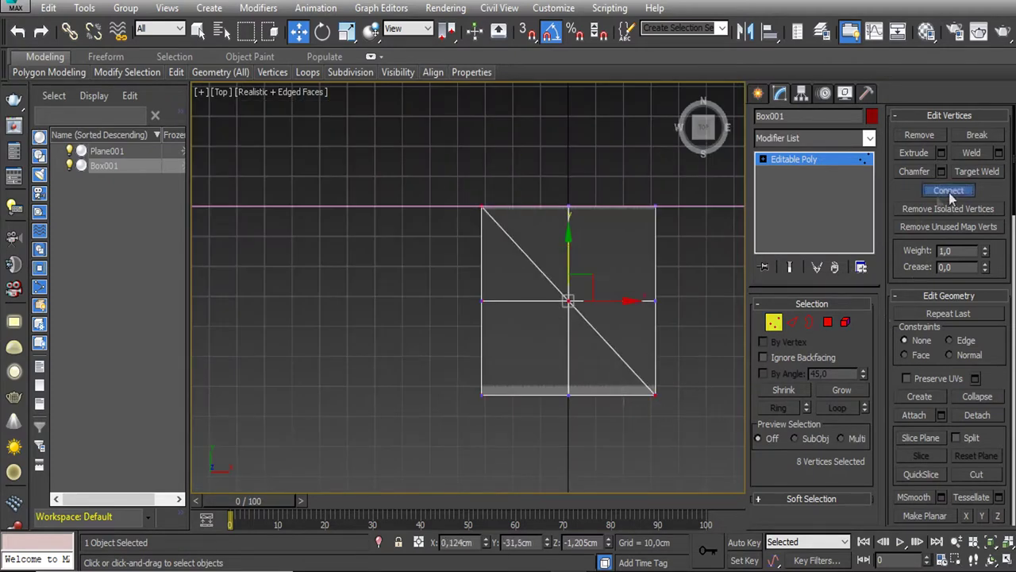
click(949, 191)
Select the diagonal vertices on the box's side face in the left view
key(l)
drag(623, 179, 663, 226)
ctrl+click(556, 292)
ctrl+click(642, 385)
key(f)
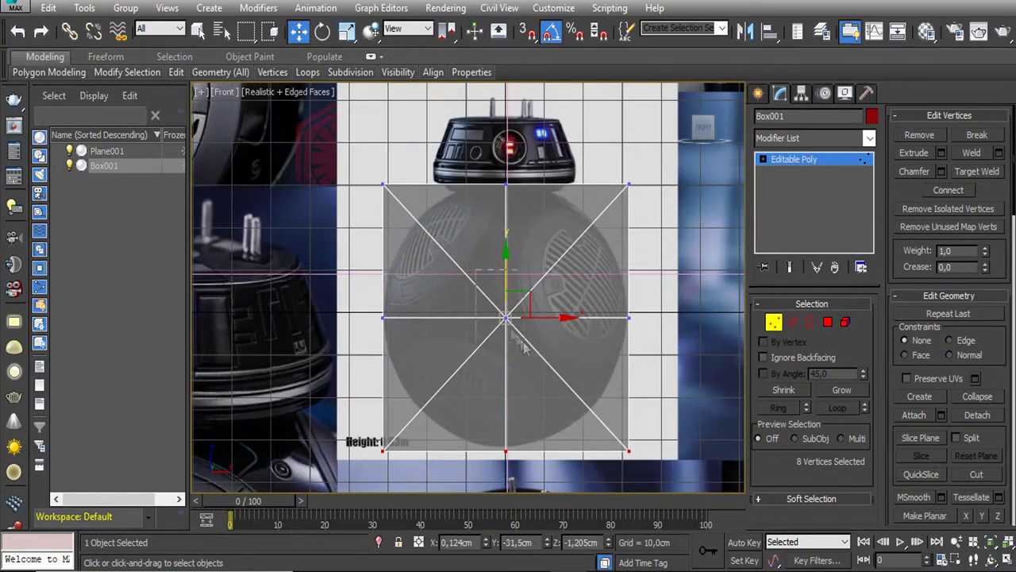
key(l)
key(f)
Chamfer the front centre vertex by about 22.4 cm into an octagon
click(940, 171)
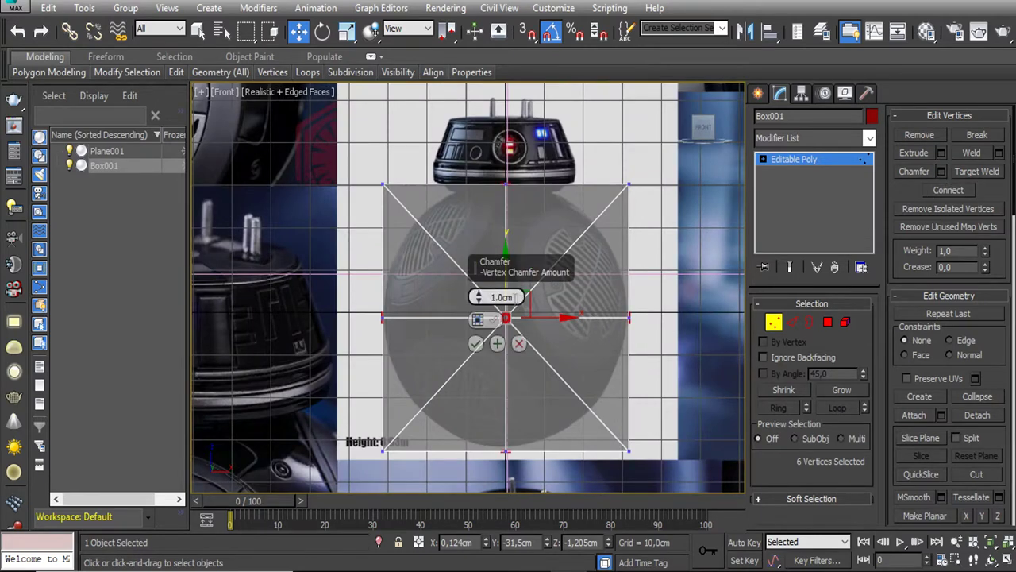
drag(486, 295, 486, 254)
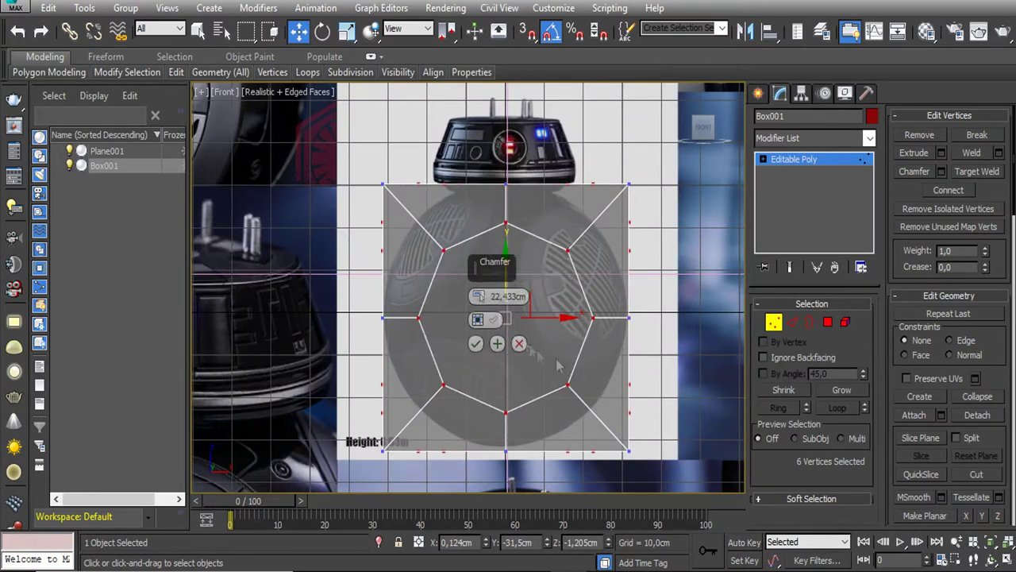
click(476, 343)
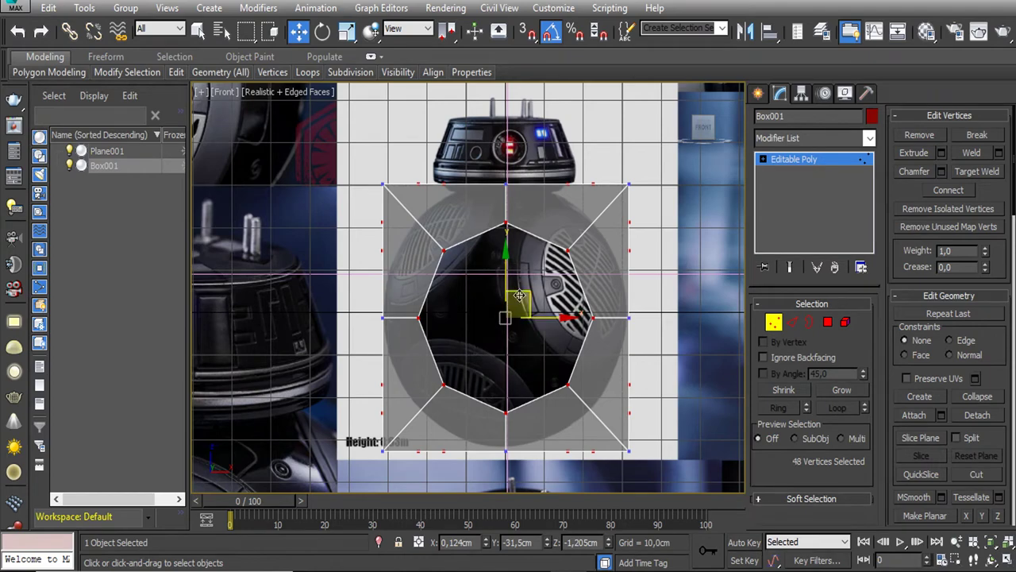
click(871, 140)
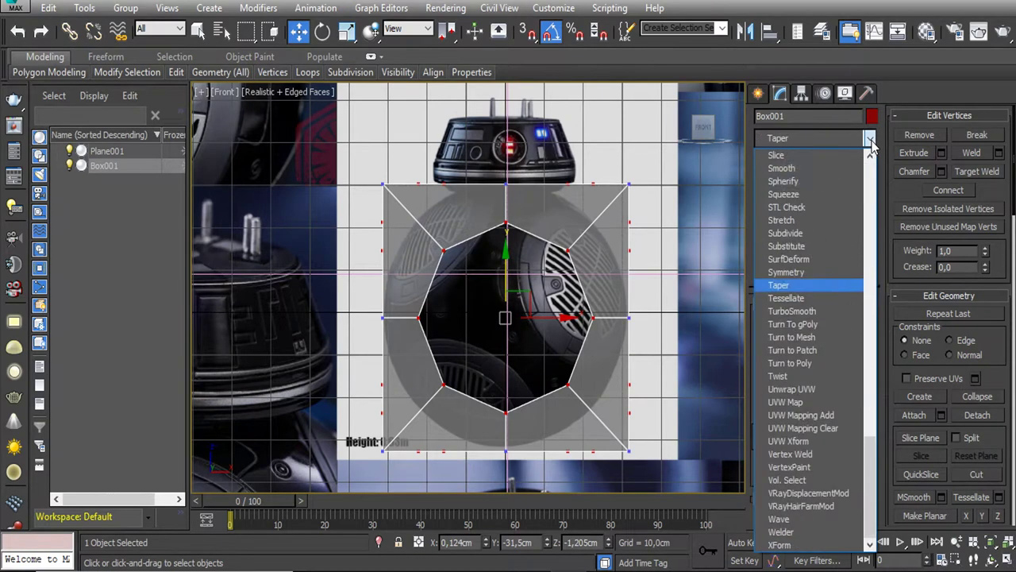
Add a TurboSmooth modifier, trying 2 iterations before settling on 1
click(801, 311)
click(860, 327)
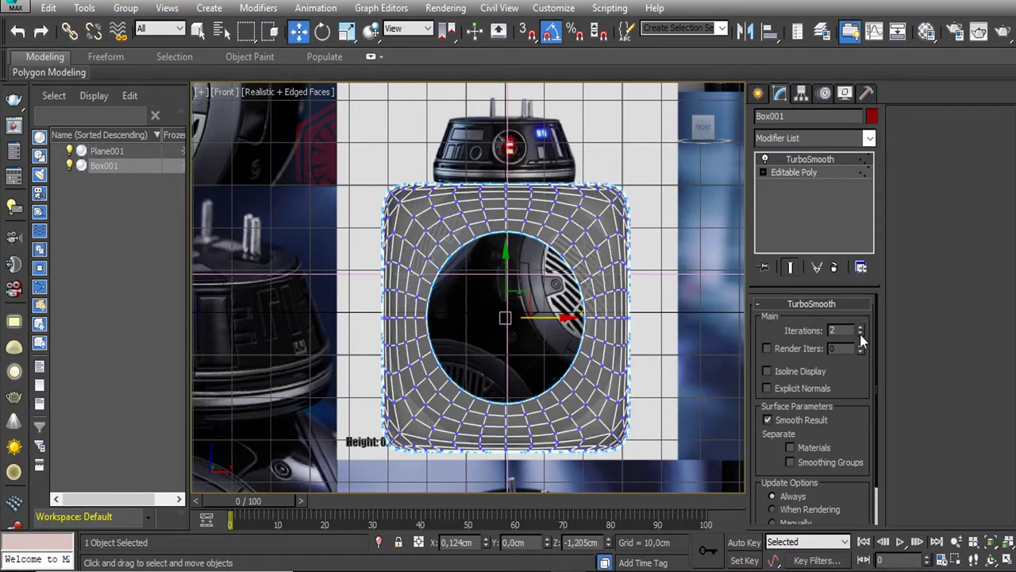
click(859, 333)
alt+middle_drag(627, 344, 563, 343)
key(shift+z)
Add a Spherify modifier, then remove the modifiers above the editable poly
click(869, 139)
scroll(813, 193, down, 10)
click(782, 181)
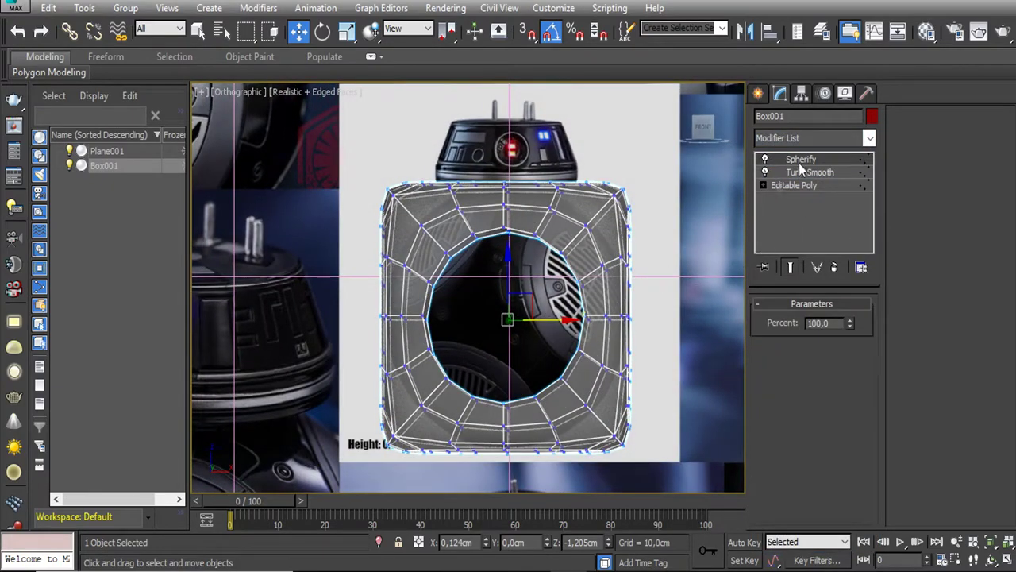
right_click(777, 163)
click(802, 230)
right_click(797, 165)
click(627, 381)
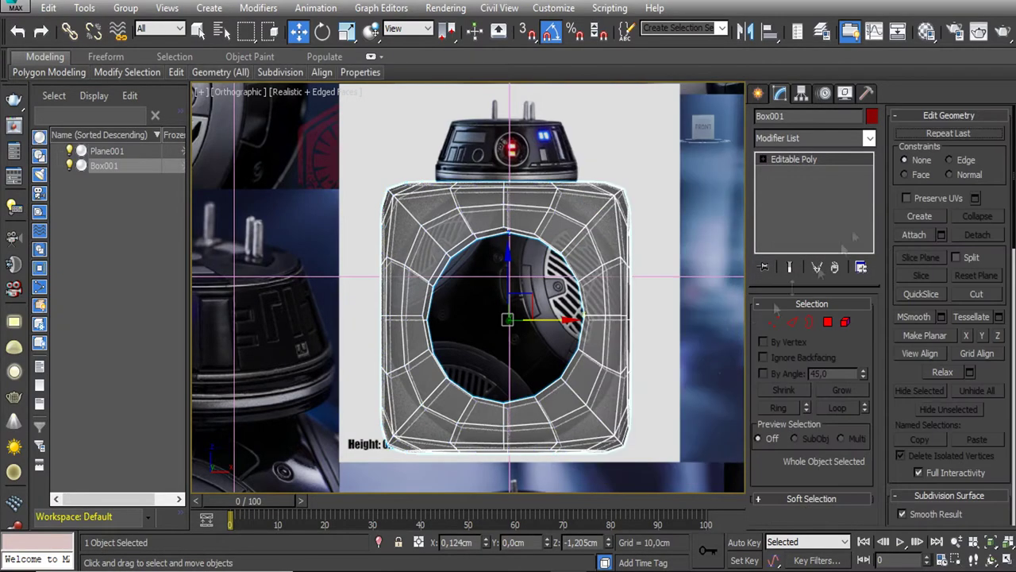
Re-add Spherify at 100 percent to round the box into a ball
click(869, 138)
scroll(794, 190, down, 10)
click(782, 182)
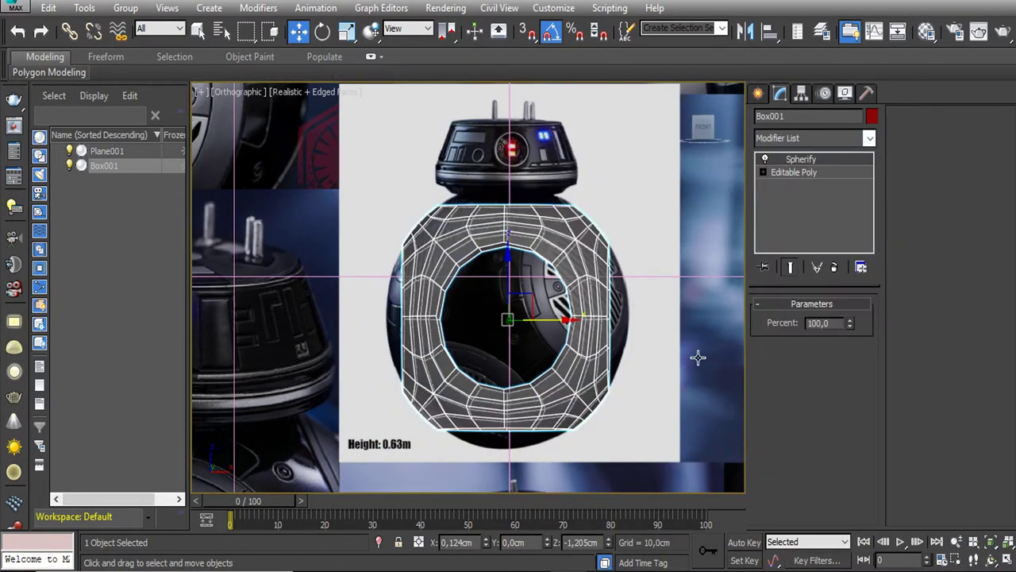
key(f)
alt+middle_drag(505, 318, 615, 328)
key(f)
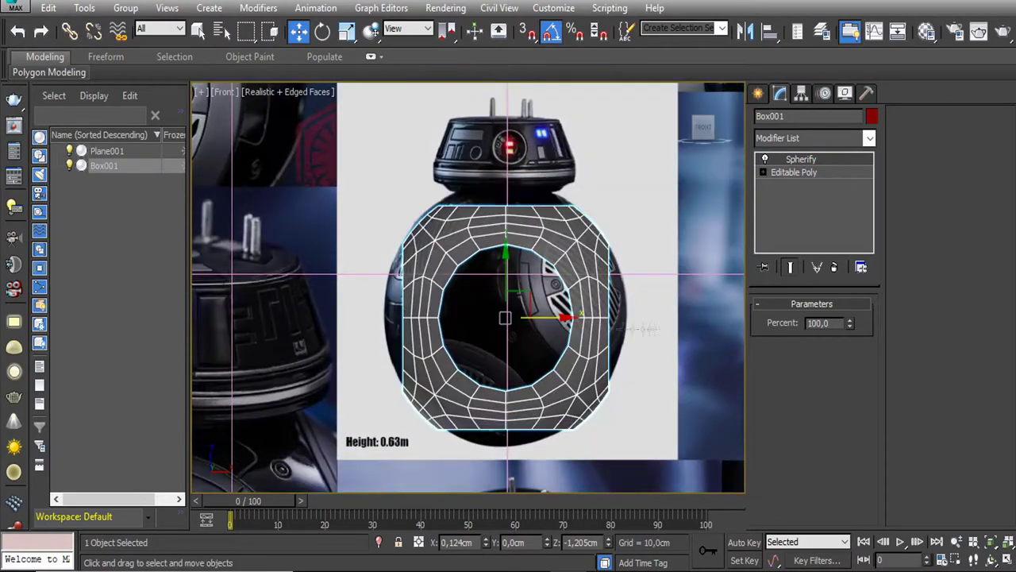
Give the body a black diffuse material with specular level 41, shown in the viewport
key(m)
click(153, 88)
click(170, 399)
drag(435, 103, 433, 208)
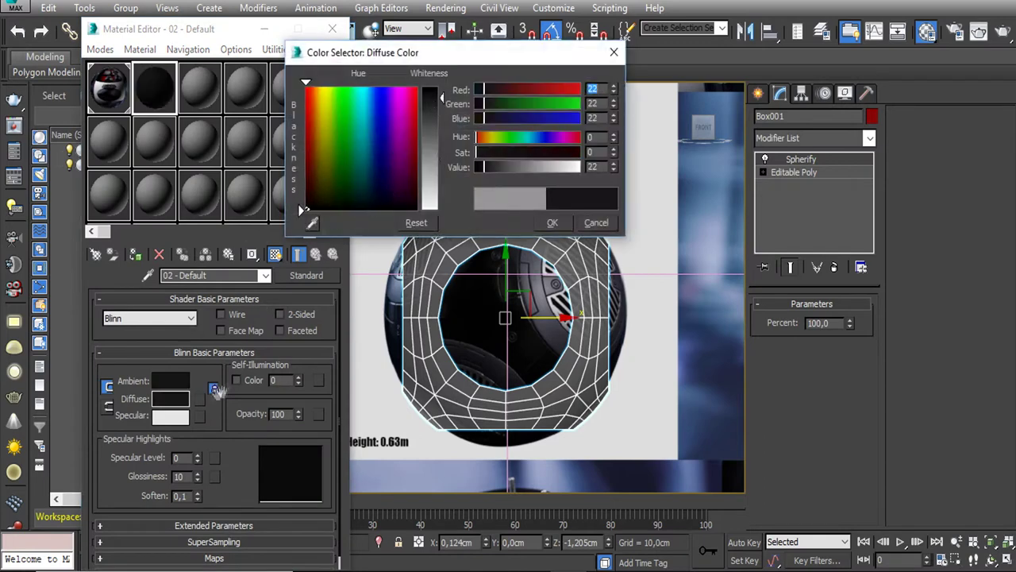
click(551, 223)
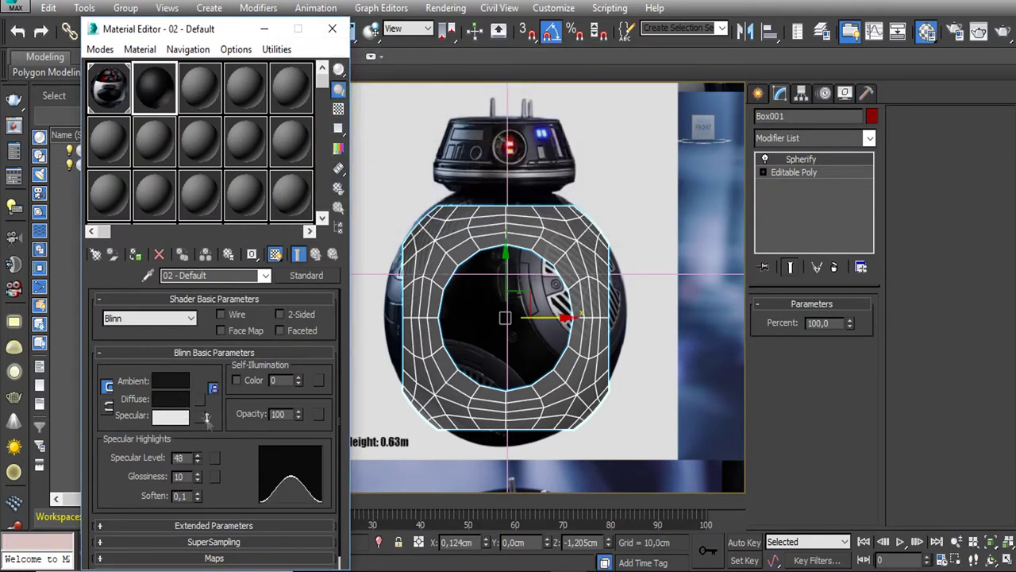
click(275, 256)
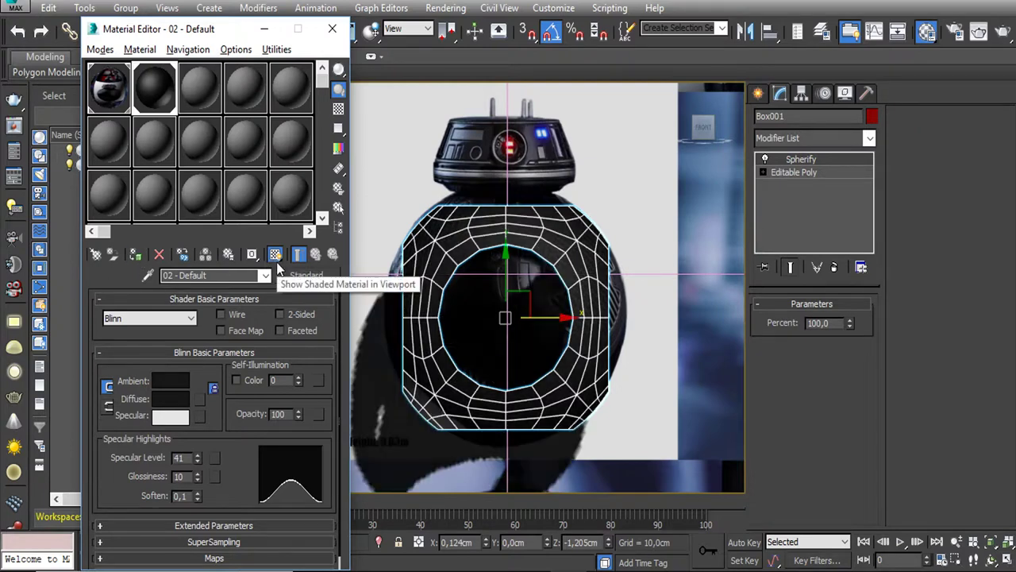
click(332, 32)
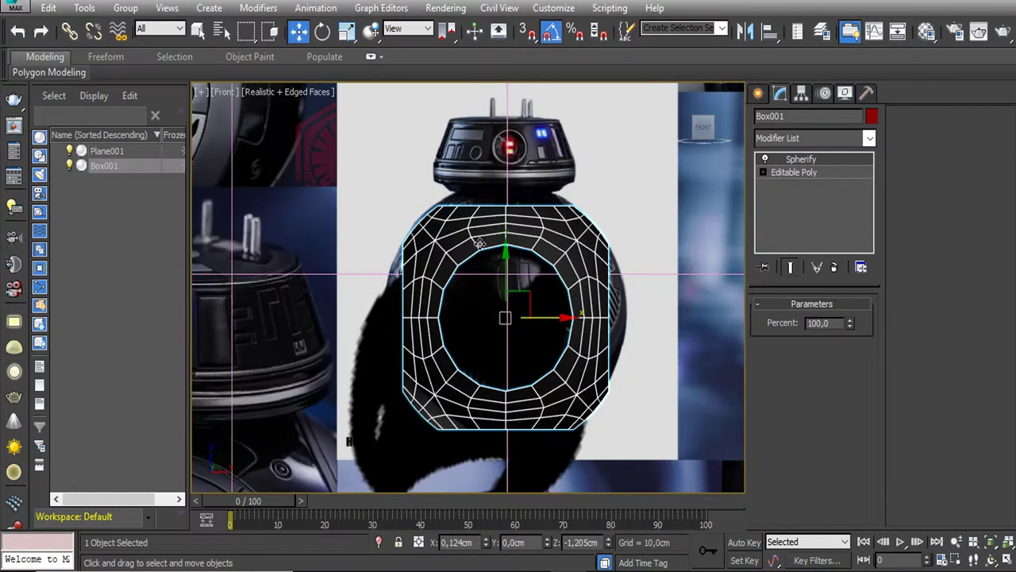
click(758, 93)
click(784, 214)
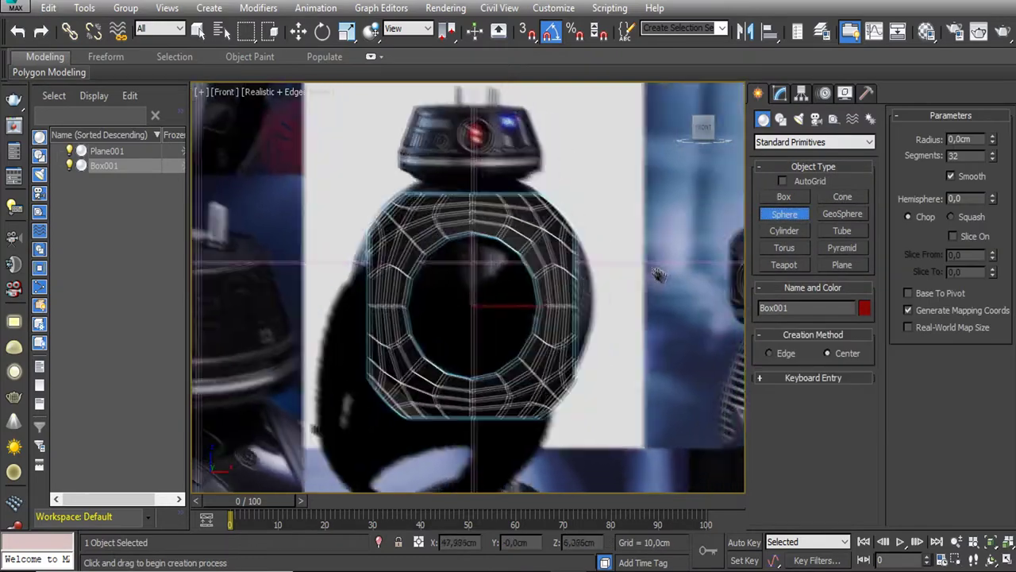
Draw a sphere beside the body and rotate it 90° about X
middle_drag(693, 277, 641, 277)
drag(617, 306, 672, 236)
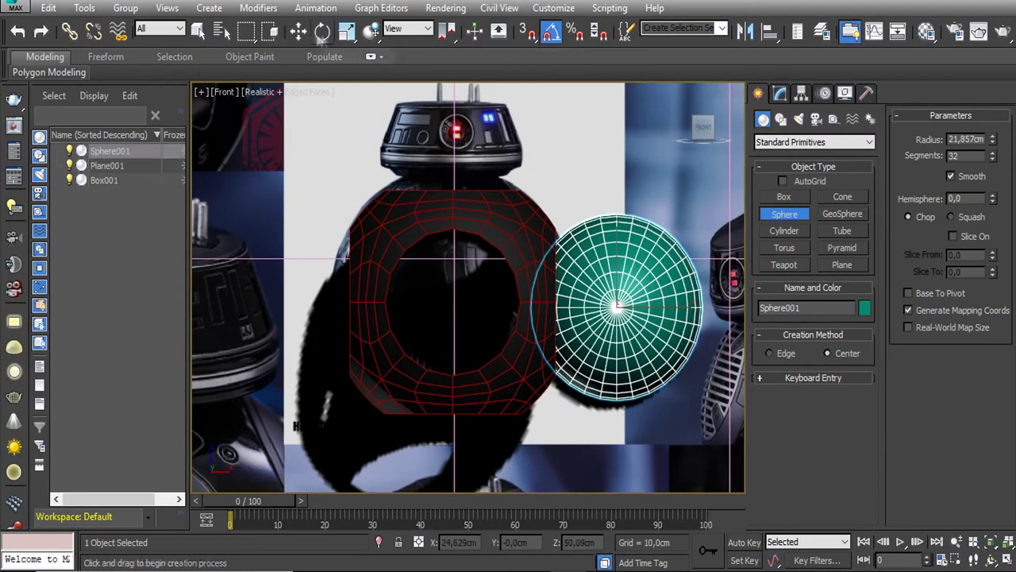
click(322, 31)
drag(624, 317, 628, 254)
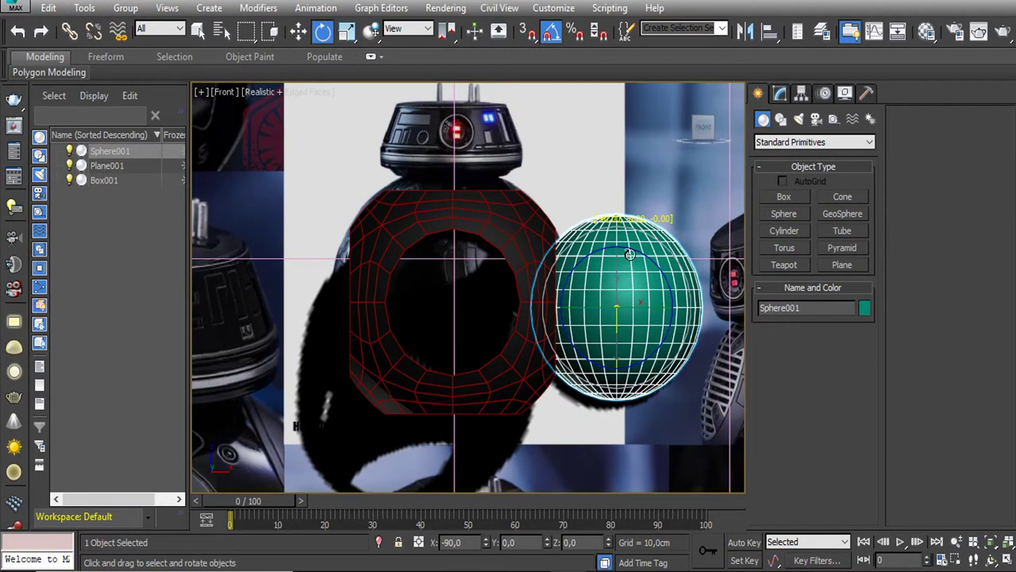
Centre Box001's pivot on the object with Affect Pivot Only
click(524, 278)
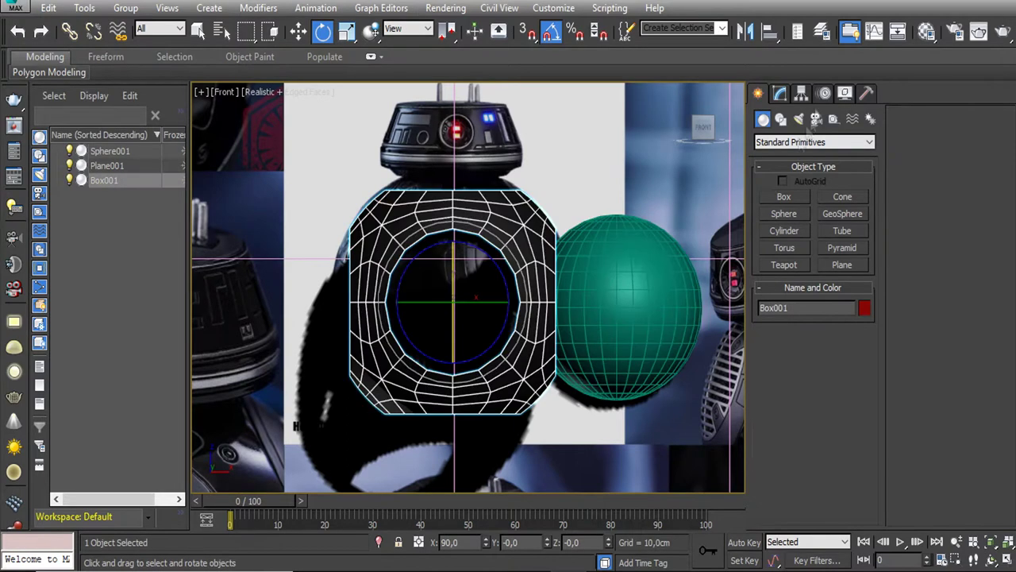
click(801, 93)
click(814, 196)
click(805, 279)
click(814, 196)
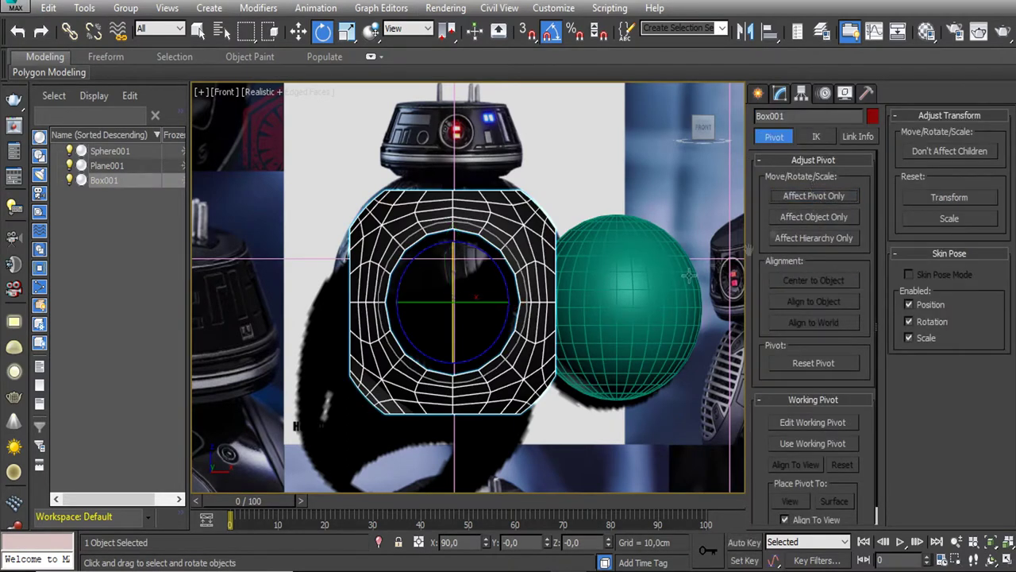
Align the sphere's centre to Box001 and scale it up to about 143.5%
click(627, 282)
click(770, 32)
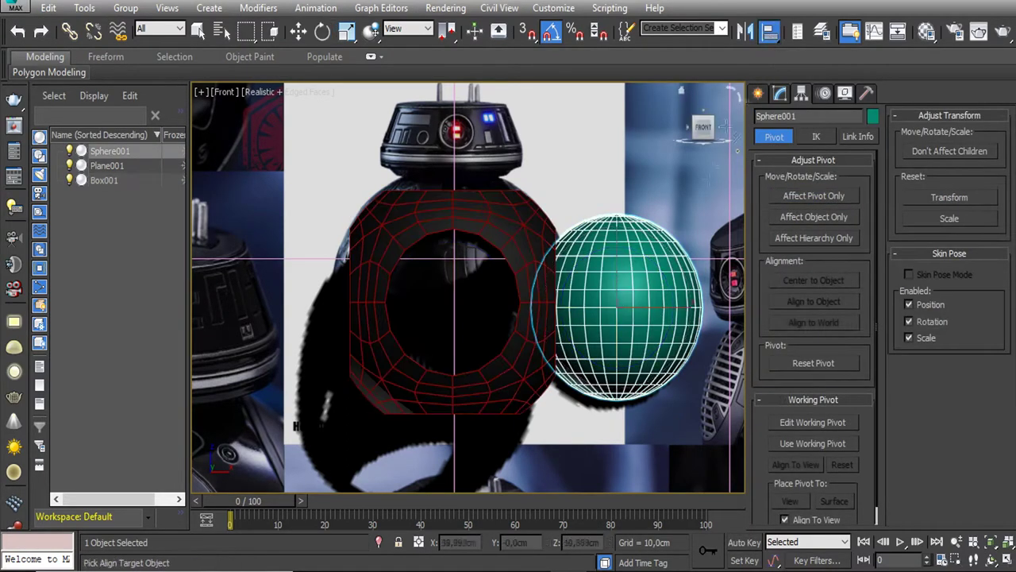
click(530, 251)
click(513, 414)
key(r)
drag(461, 293, 465, 253)
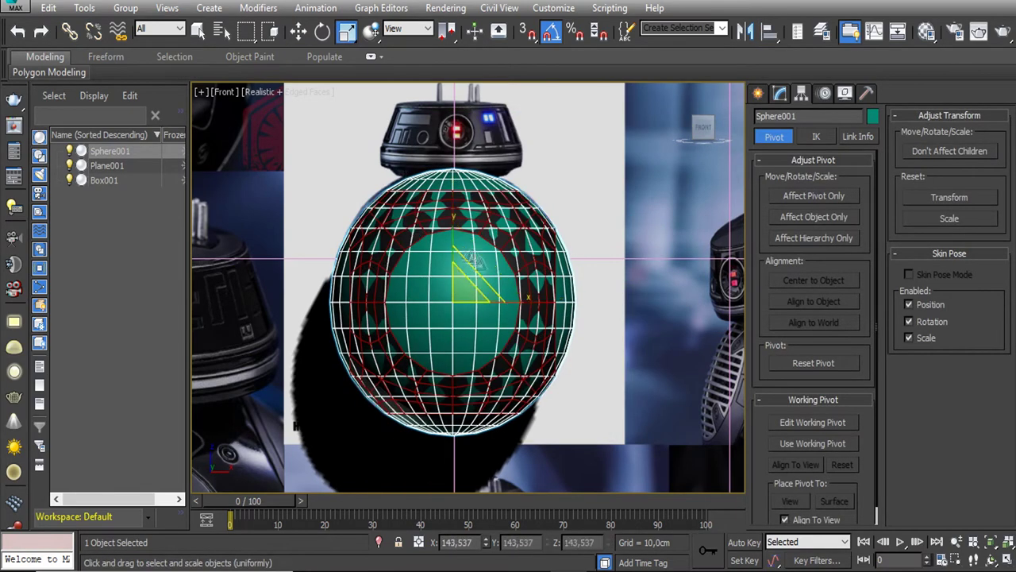
alt+middle_drag(449, 295, 507, 304)
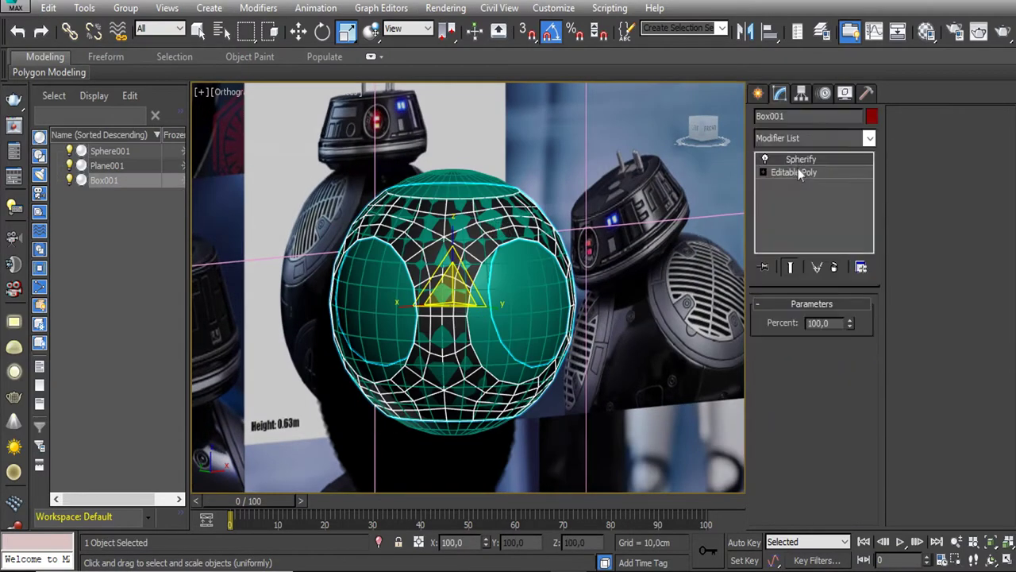
right_click(478, 259)
Collapse the box to Editable Poly, then shrink its cutout border ring and push it along Y
click(603, 332)
click(809, 321)
click(566, 337)
key(w)
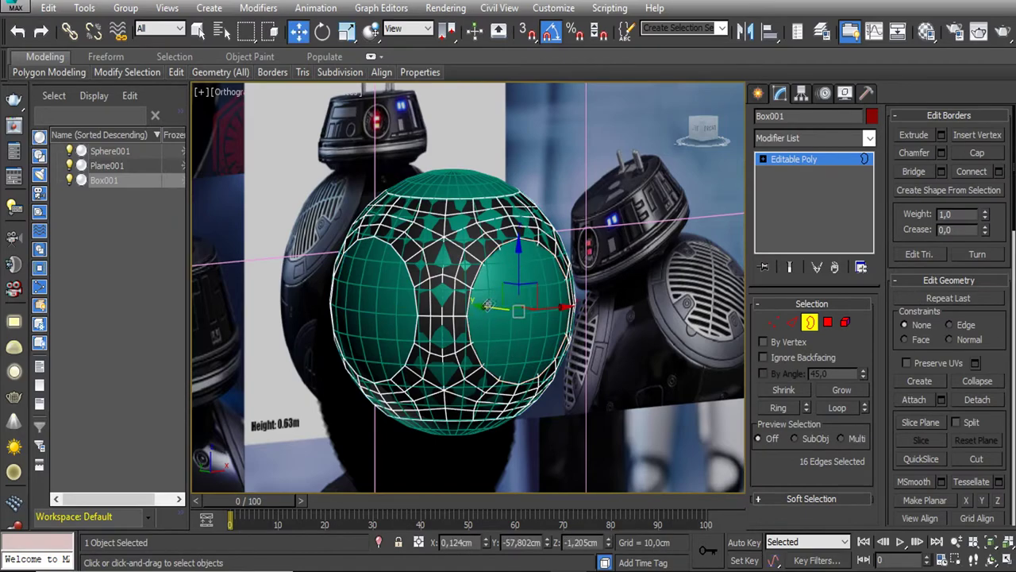
scroll(525, 311, up, 4)
key(r)
mouse_move(524, 291)
mouse_down()
mouse_move(524, 310)
mouse_move(479, 305)
mouse_up()
key(w)
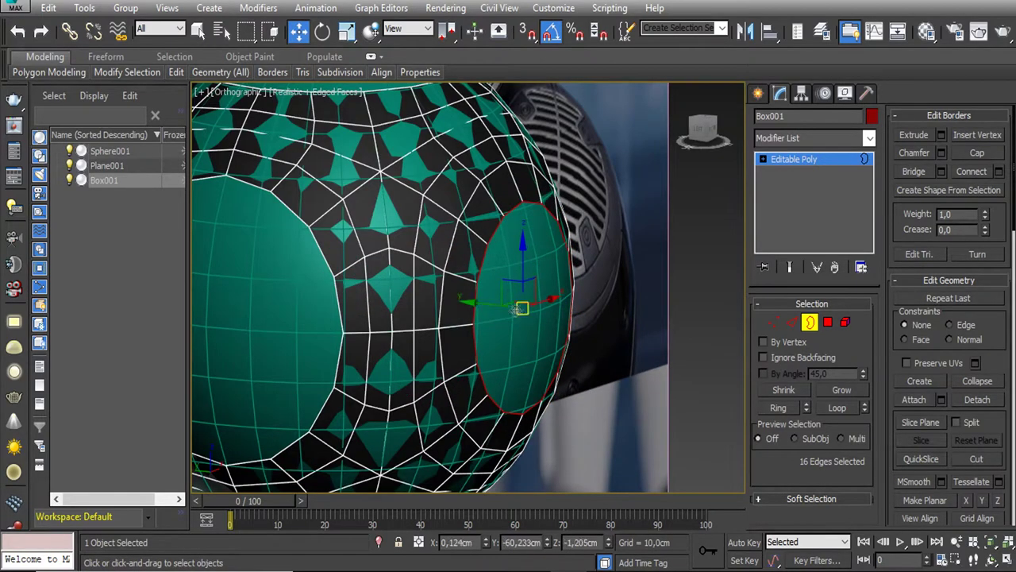
alt+middle_drag(515, 310, 534, 333)
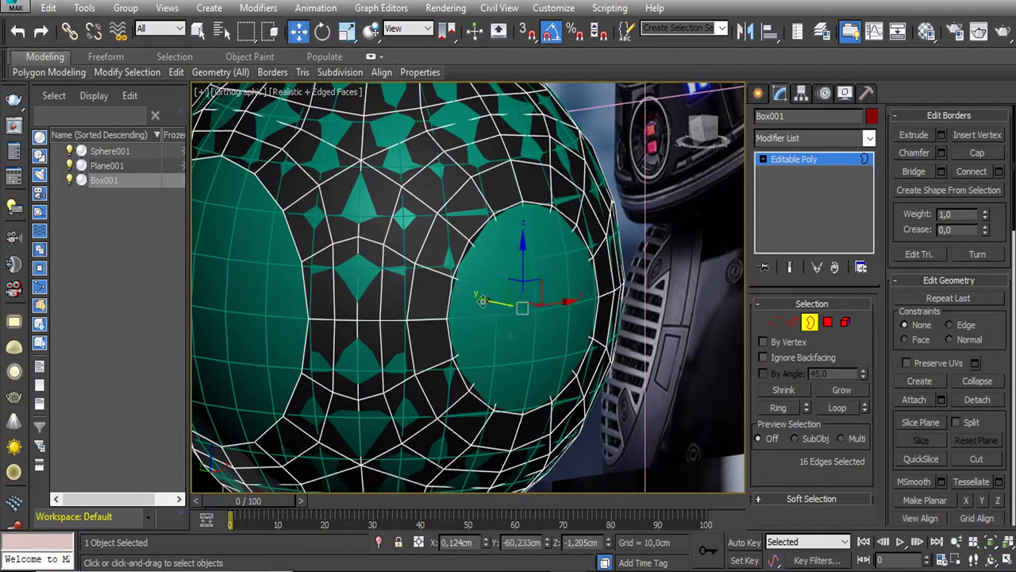
drag(482, 300, 491, 307)
mouse_move(491, 306)
alt+middle_down()
mouse_move(508, 314)
mouse_move(481, 313)
mouse_move(487, 301)
mouse_move(546, 310)
alt+middle_up()
key(r)
scroll(545, 309, up, 2)
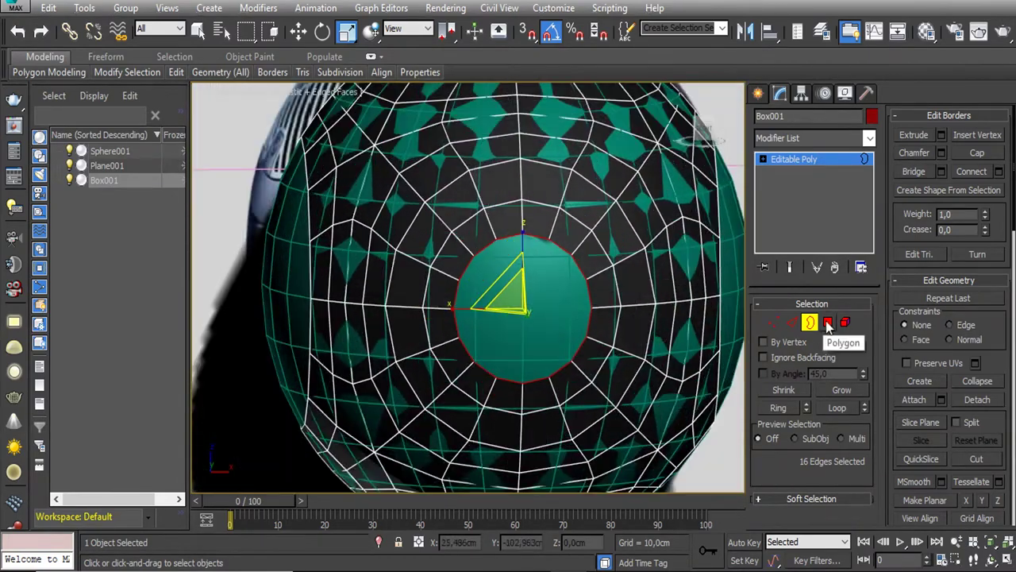
Grow the polygon selection around the ring to 32 faces and show edged faces
ctrl+click(828, 323)
click(834, 390)
key(m)
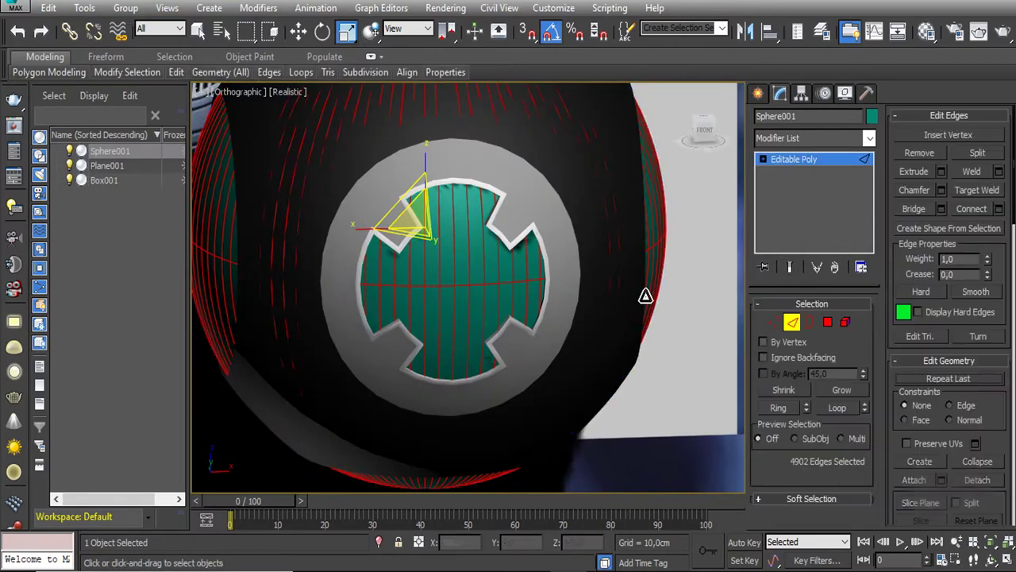
mouse_move(646, 295)
alt+middle_down()
mouse_move(540, 281)
mouse_move(517, 268)
alt+middle_up()
key(F4)
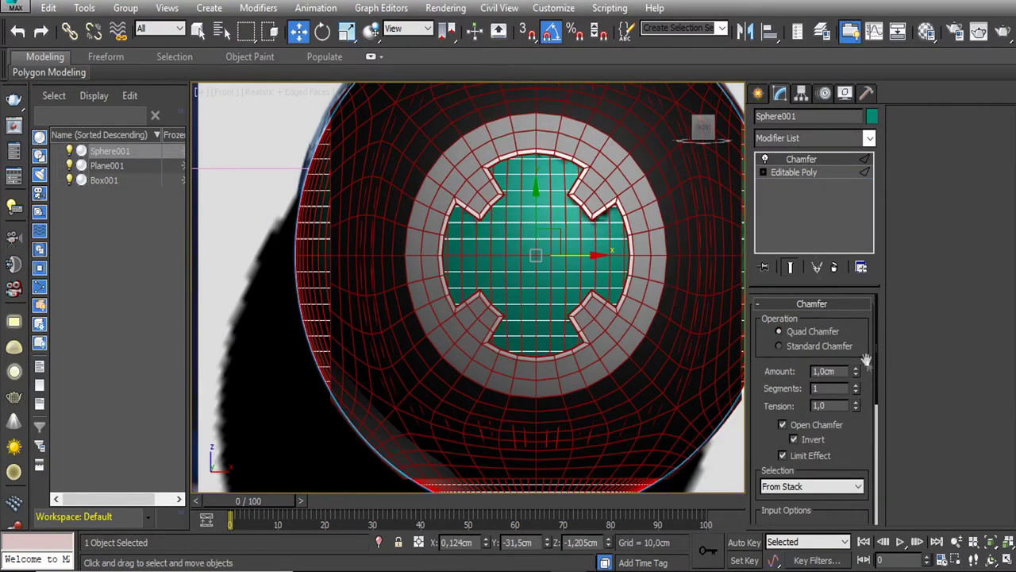
Set Sphere001's open chamfer to 0.31 cm with 2 segments and adjust its tension
drag(866, 359, 866, 286)
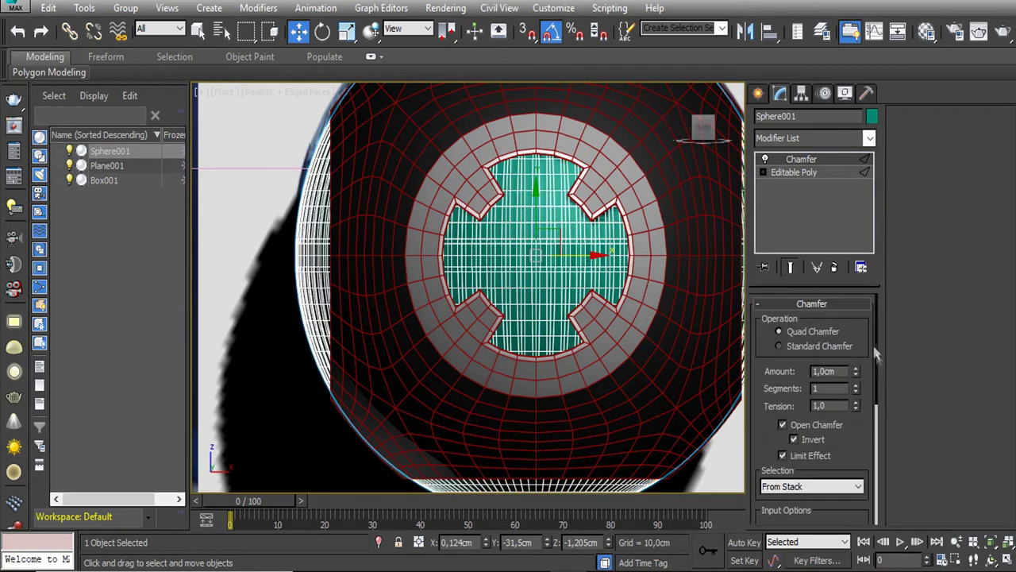
drag(855, 368, 855, 418)
scroll(468, 286, up, 5)
alt+middle_drag(468, 285, 516, 262)
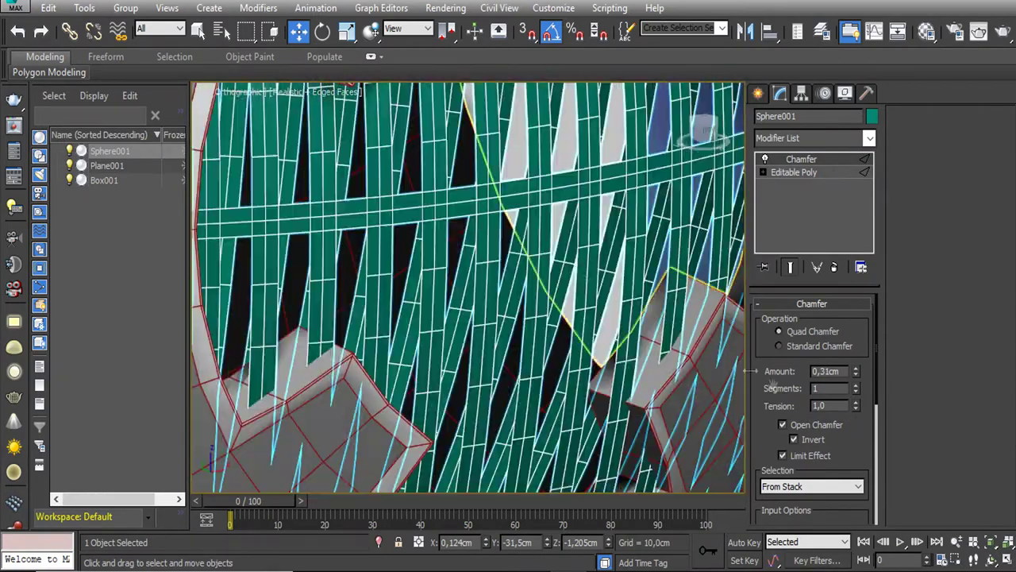
click(855, 384)
click(859, 390)
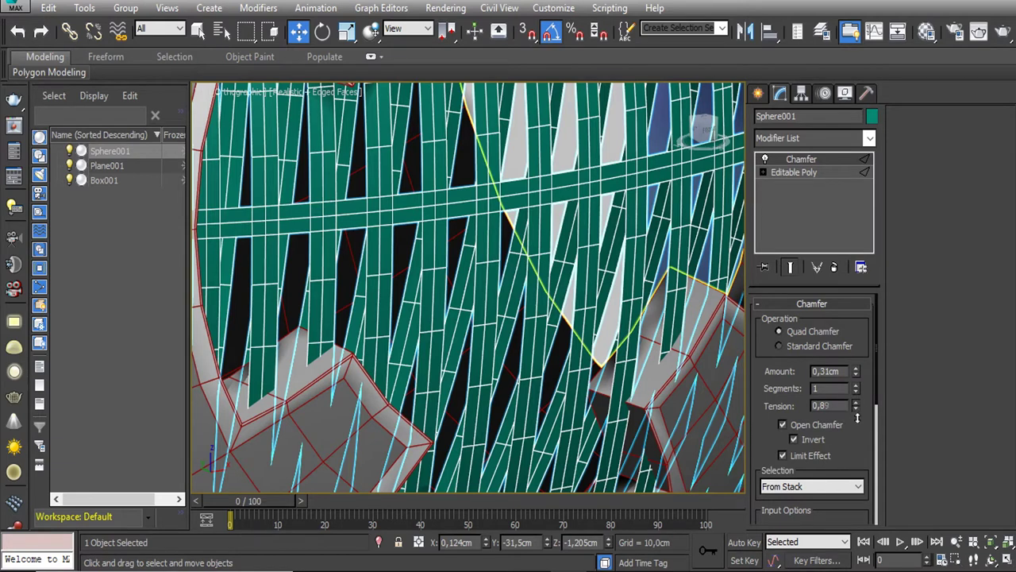
scroll(770, 374, down, 1)
scroll(810, 389, up, 1)
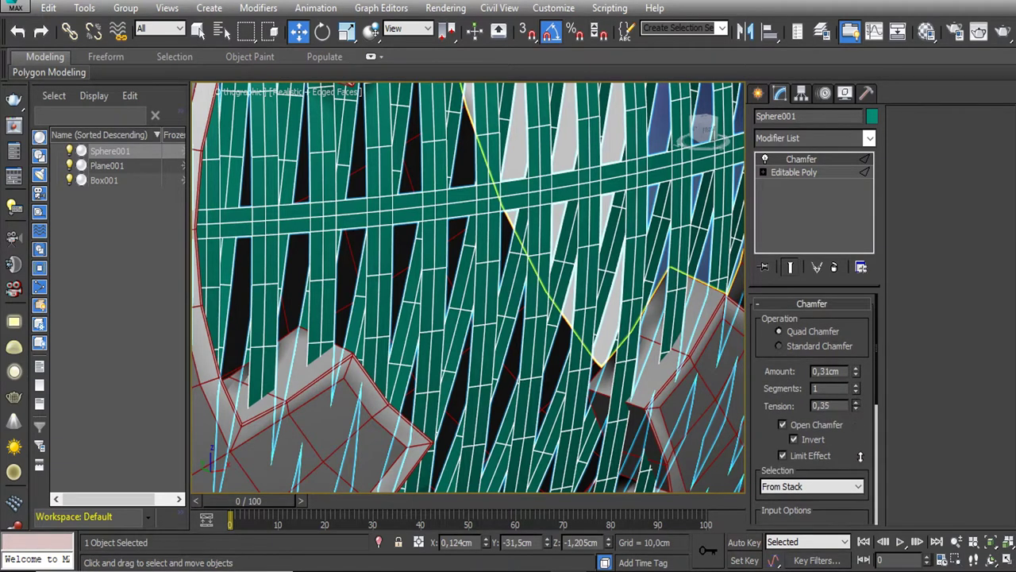
click(856, 384)
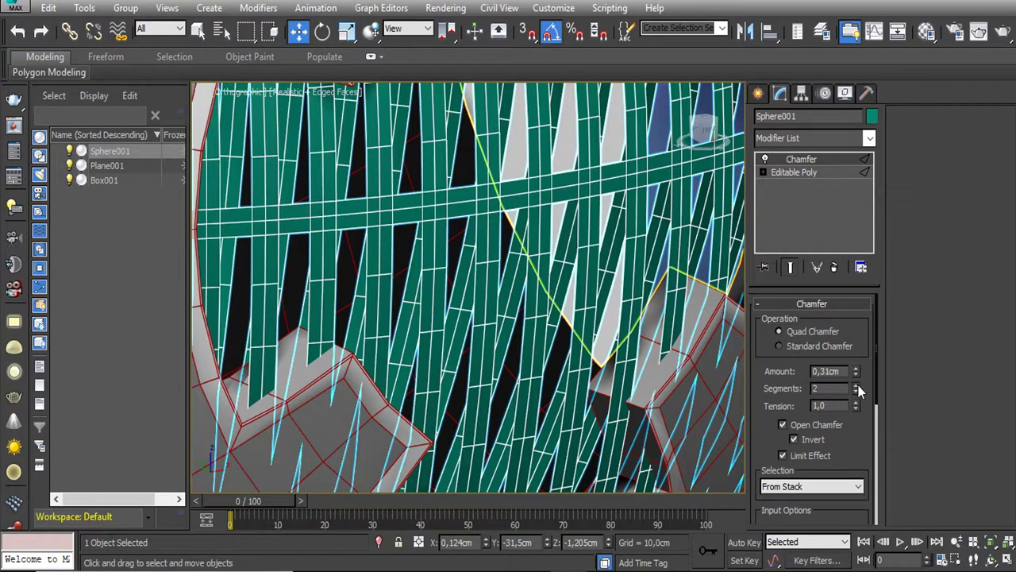
drag(855, 403, 860, 430)
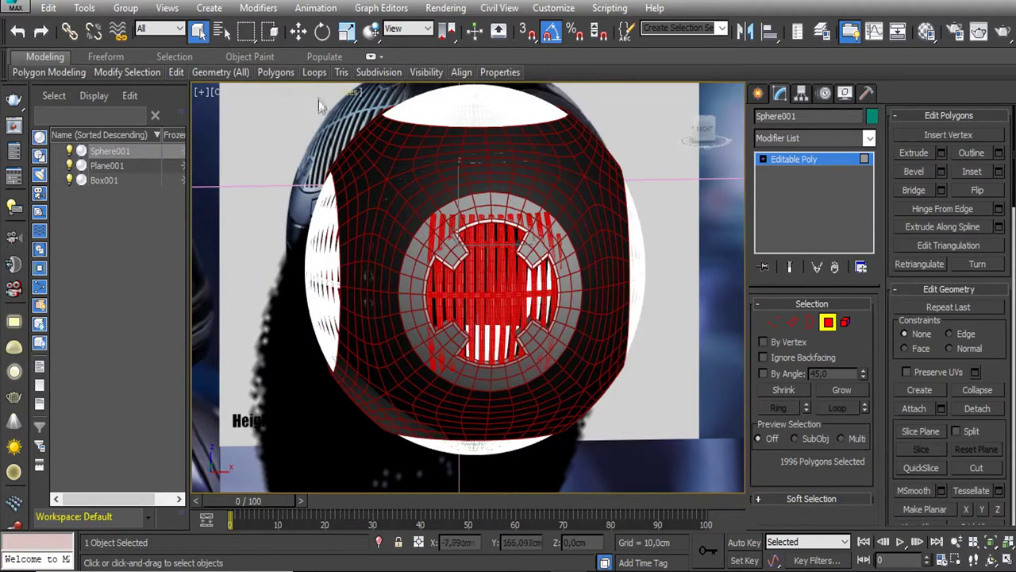
In wireframe front view, invert the polygon selection and delete all but the grille strips
click(318, 94)
click(350, 222)
key(f)
scroll(489, 290, up, 5)
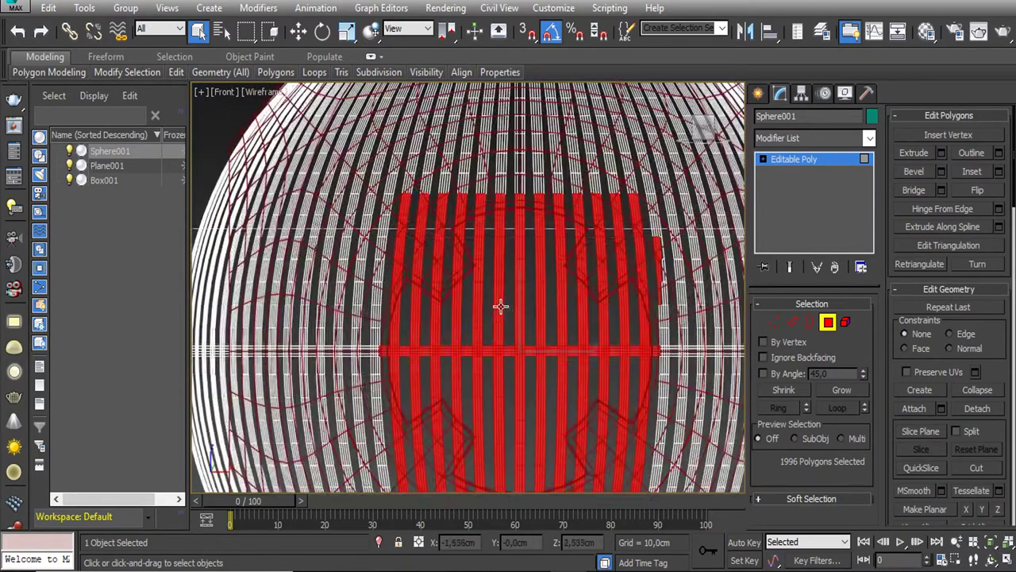
key(ctrl+i)
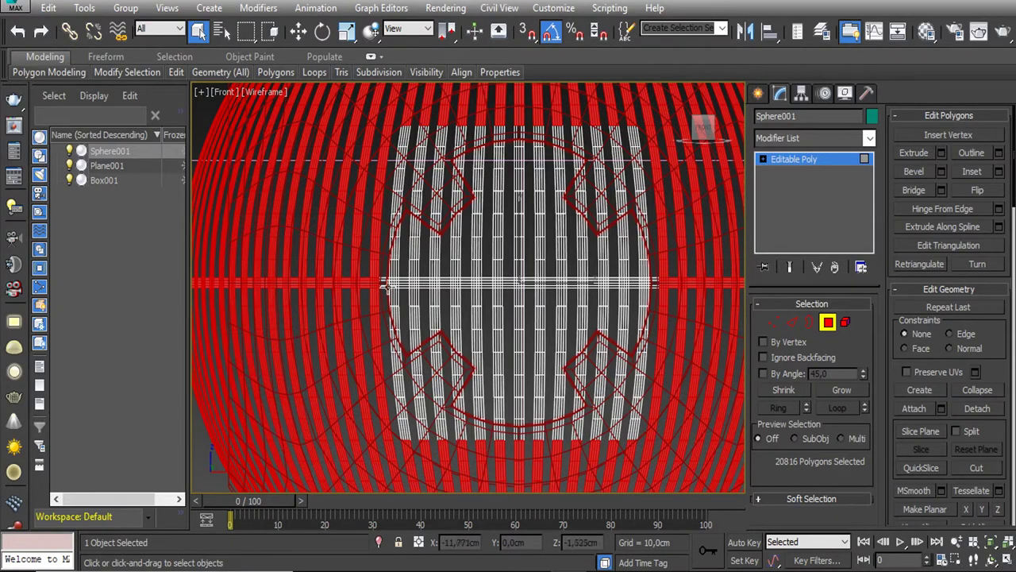
key(ctrl+d)
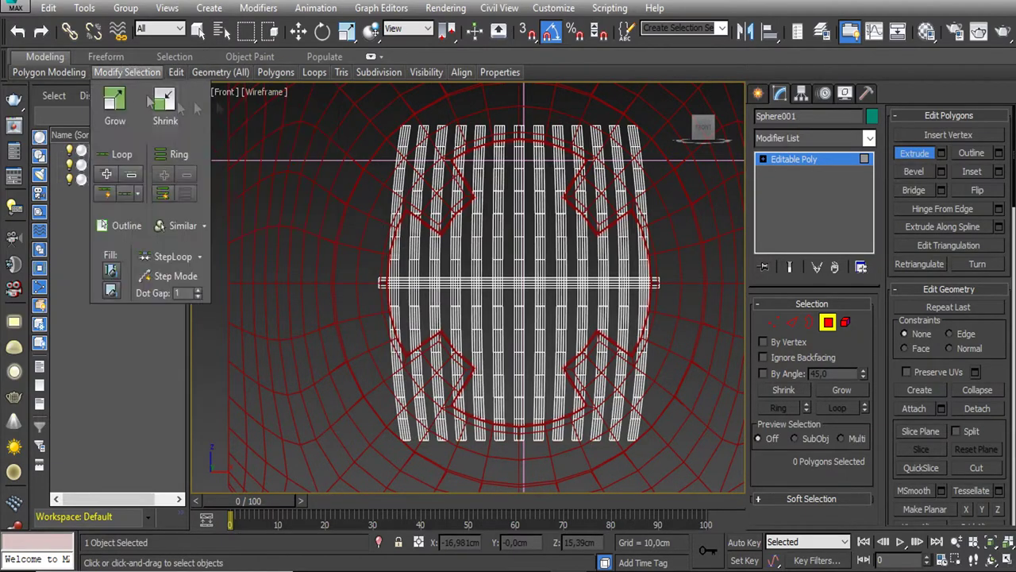
Return to shaded edged-faces display and orbit to inspect the grille
click(265, 91)
click(295, 106)
alt+middle_drag(495, 227, 566, 294)
key(f)
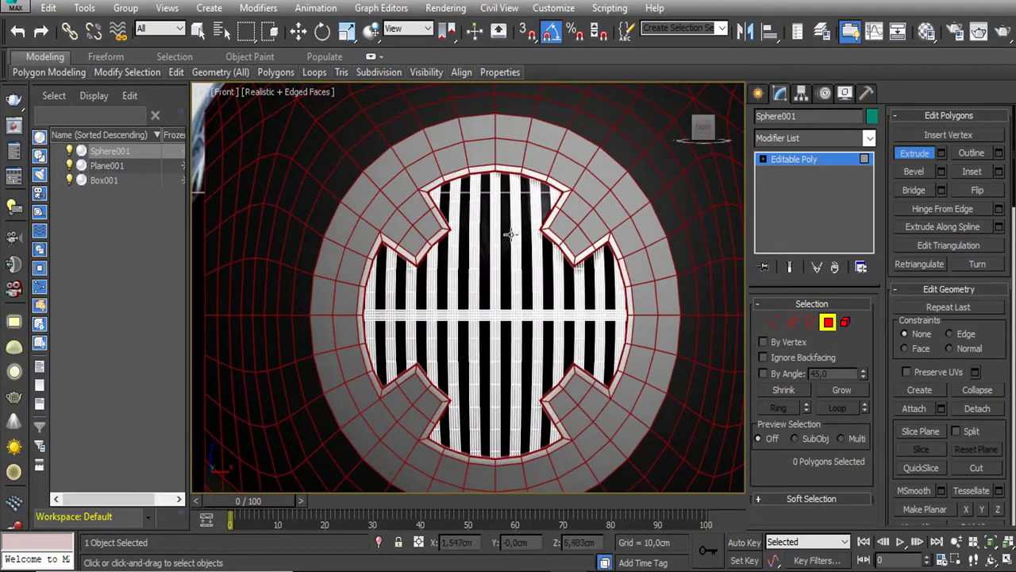
alt+middle_drag(510, 233, 565, 287)
click(852, 141)
Add a Shell modifier to the grille strips on Sphere001
scroll(851, 161, down, 10)
scroll(825, 155, down, 8)
click(798, 153)
alt+middle_drag(617, 298, 650, 294)
Set the Shell's Inner Amount to 0.27cm and Outer Amount to 0.18cm
drag(863, 341, 864, 431)
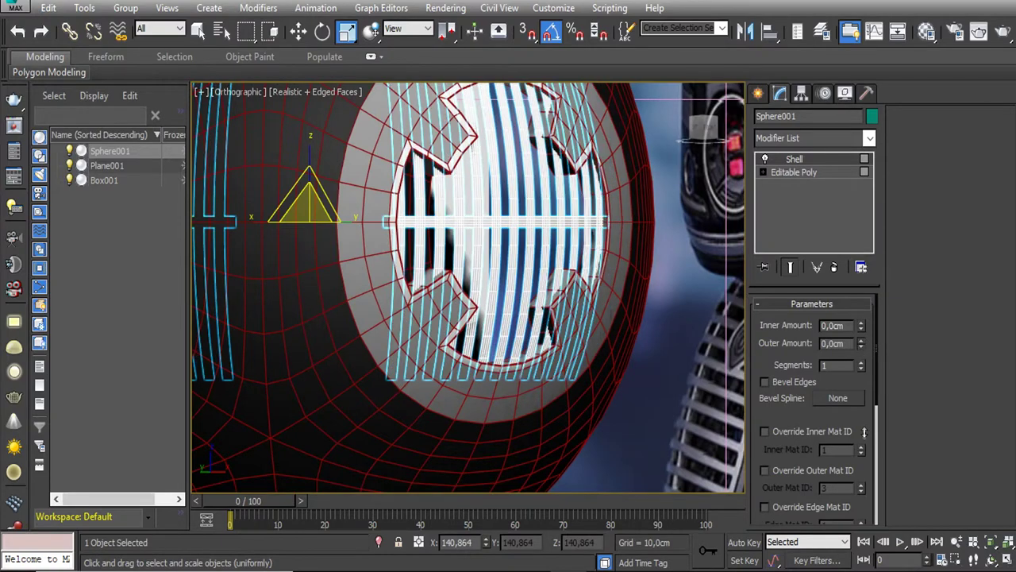
drag(861, 326, 862, 316)
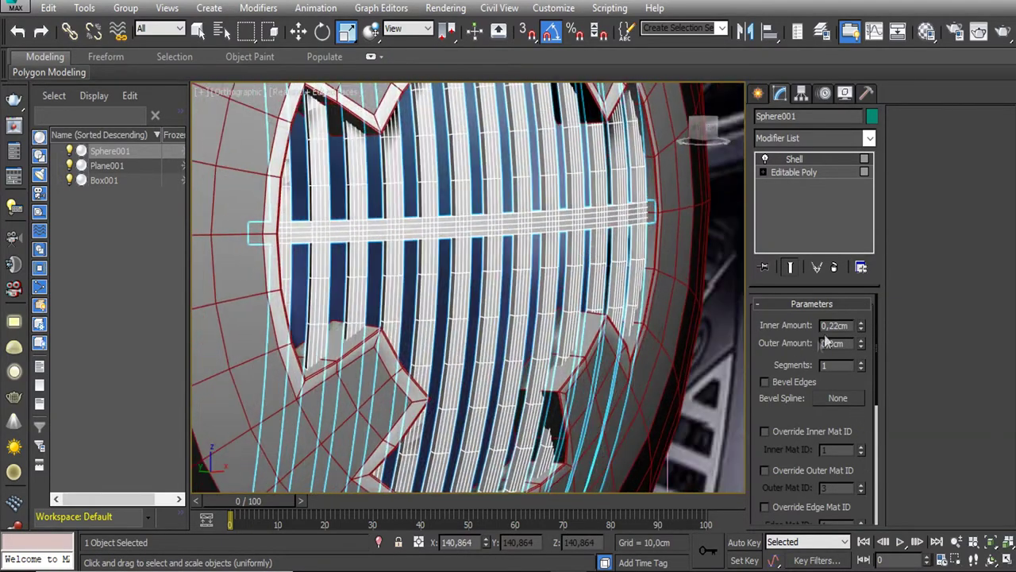
drag(860, 325, 861, 337)
scroll(630, 325, down, 2)
scroll(435, 282, up, 4)
scroll(476, 254, down, 3)
scroll(524, 230, down, 2)
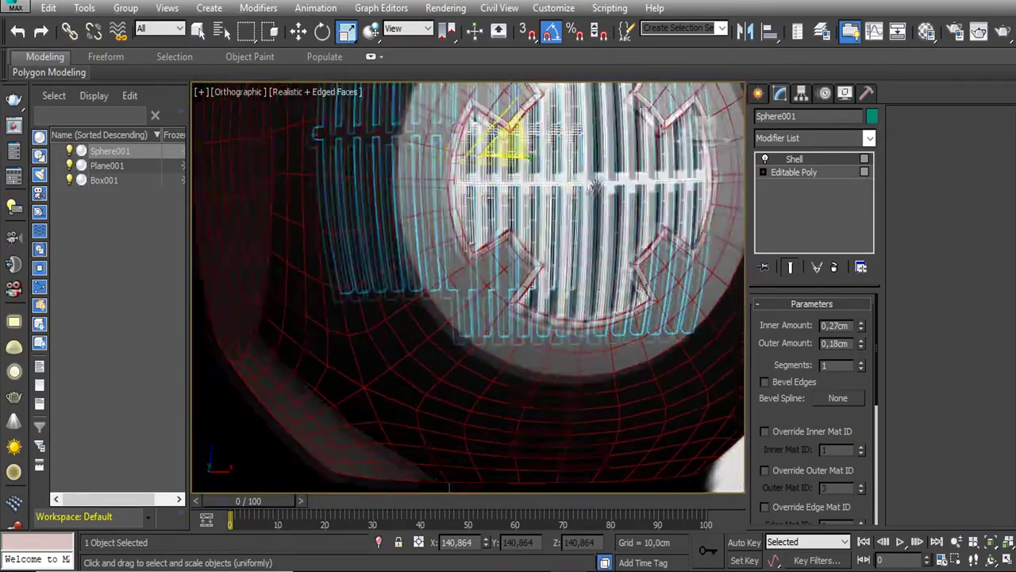
scroll(539, 247, up, 1)
scroll(539, 248, down, 2)
mouse_move(539, 248)
alt+middle_down()
mouse_move(526, 265)
mouse_move(679, 238)
alt+middle_up()
right_click(679, 238)
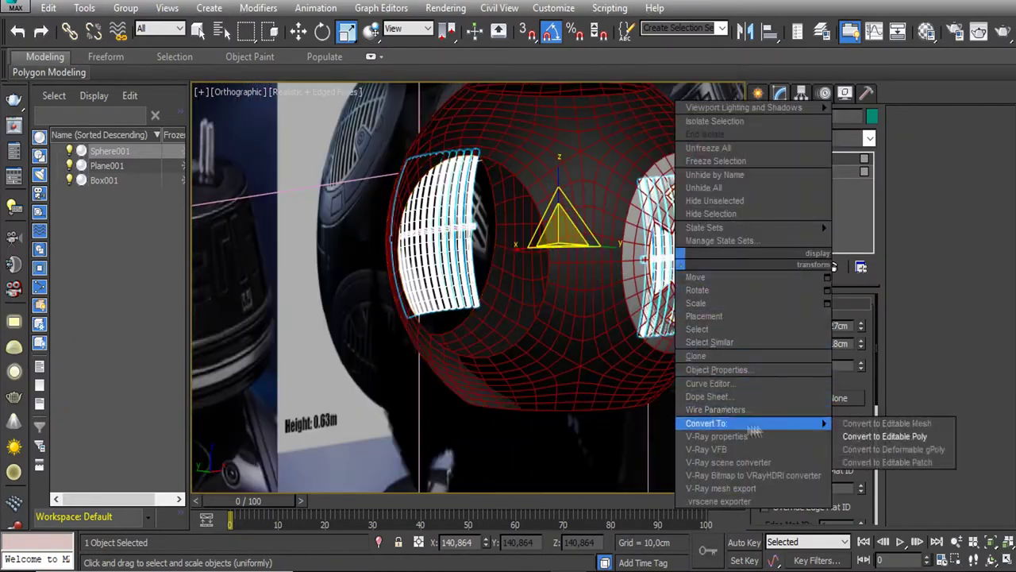
Collapse the Shell into the Editable Poly and clear the polygon selection
click(885, 432)
alt+middle_drag(556, 262, 481, 141)
key(4)
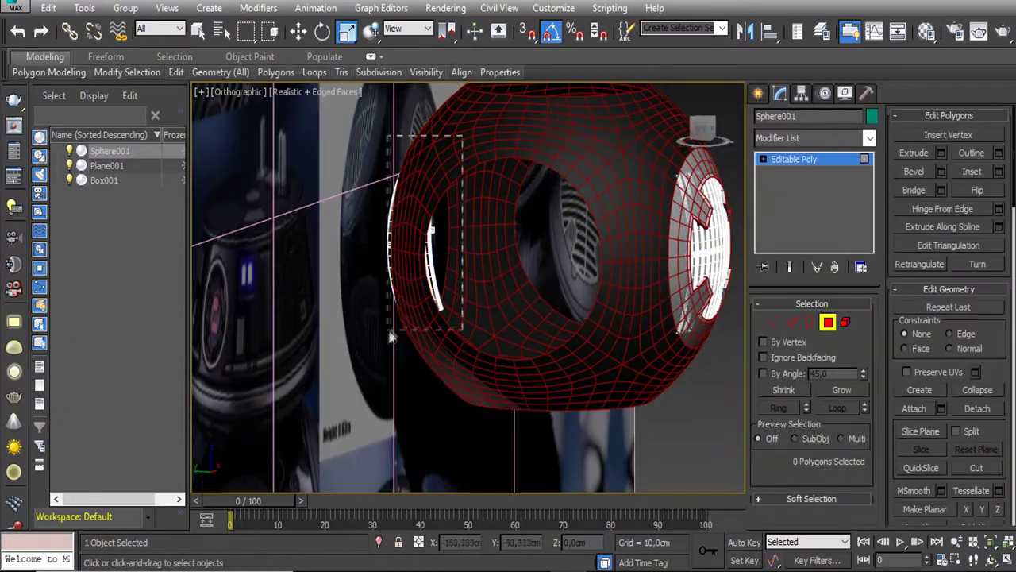
click(362, 349)
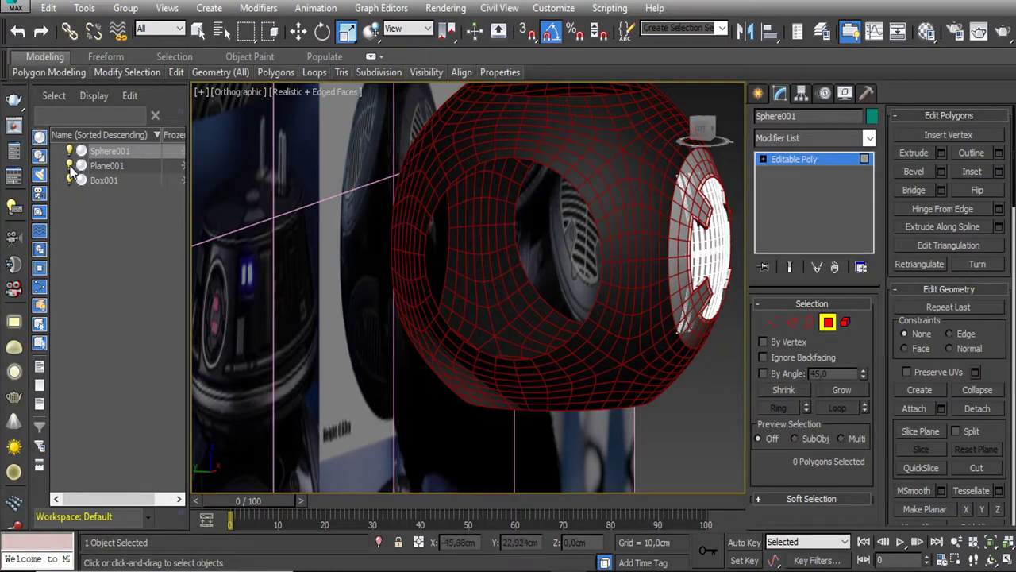
Hide the reference image planes and turn the view to face the grille
click(69, 165)
alt+middle_drag(273, 258, 534, 263)
mouse_move(348, 249)
alt+middle_down()
mouse_move(492, 302)
mouse_move(518, 265)
alt+middle_up()
scroll(492, 302, up, 3)
scroll(500, 314, down, 2)
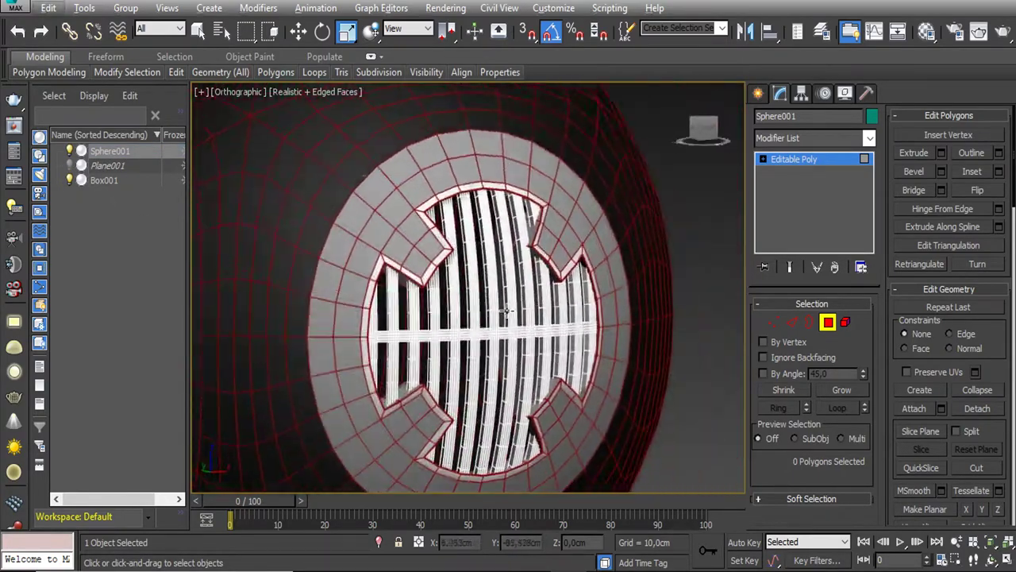
Add a Chamfer modifier to the grille, then remove it from Sphere001's stack
click(869, 139)
text(ch)
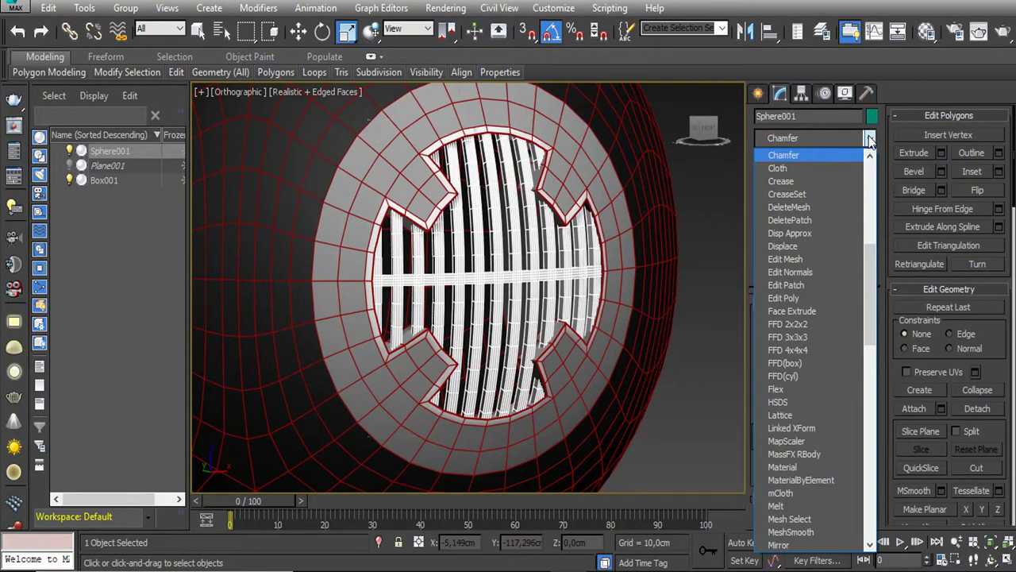
click(815, 154)
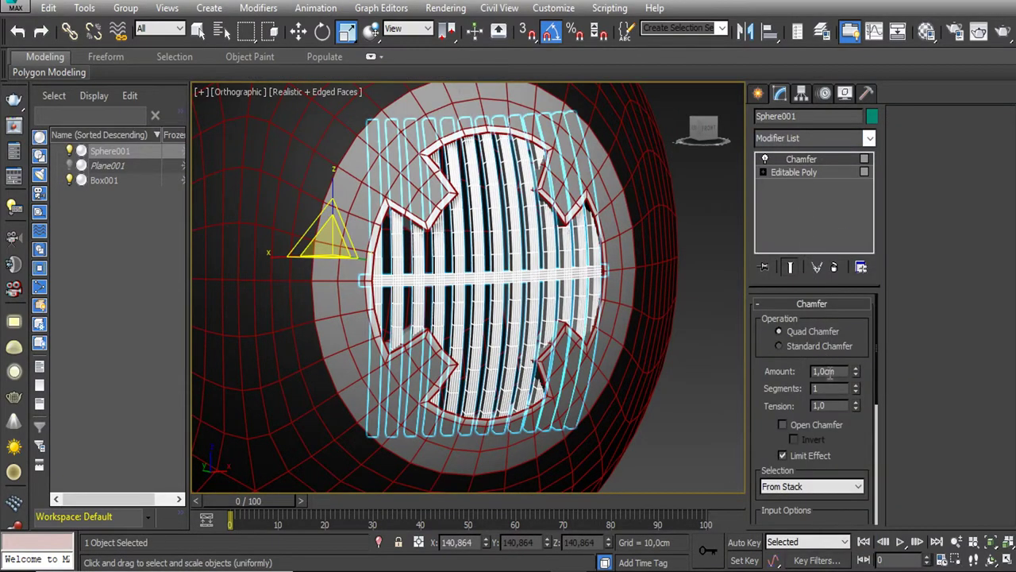
scroll(563, 295, up, 5)
scroll(563, 294, up, 3)
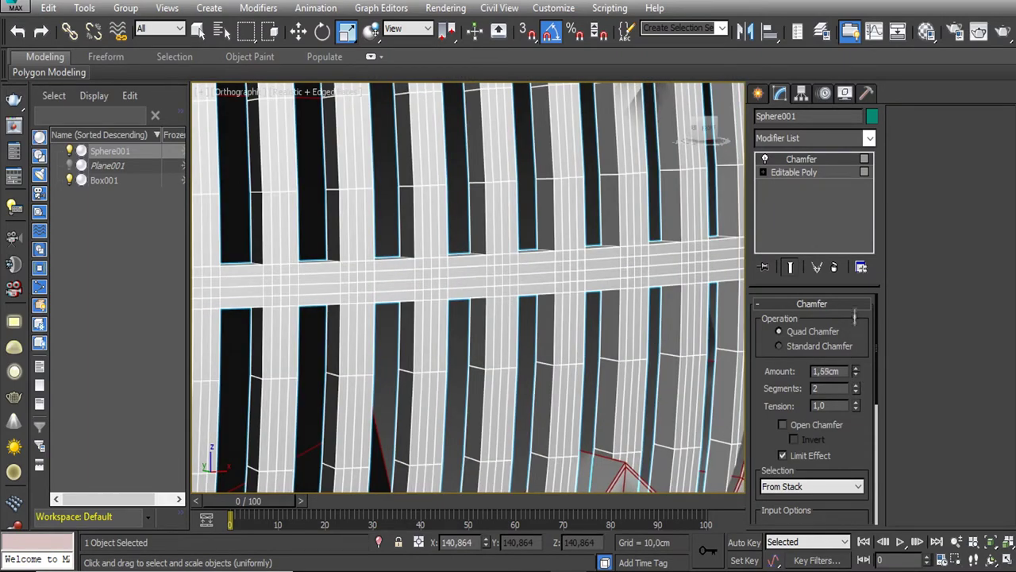
click(834, 267)
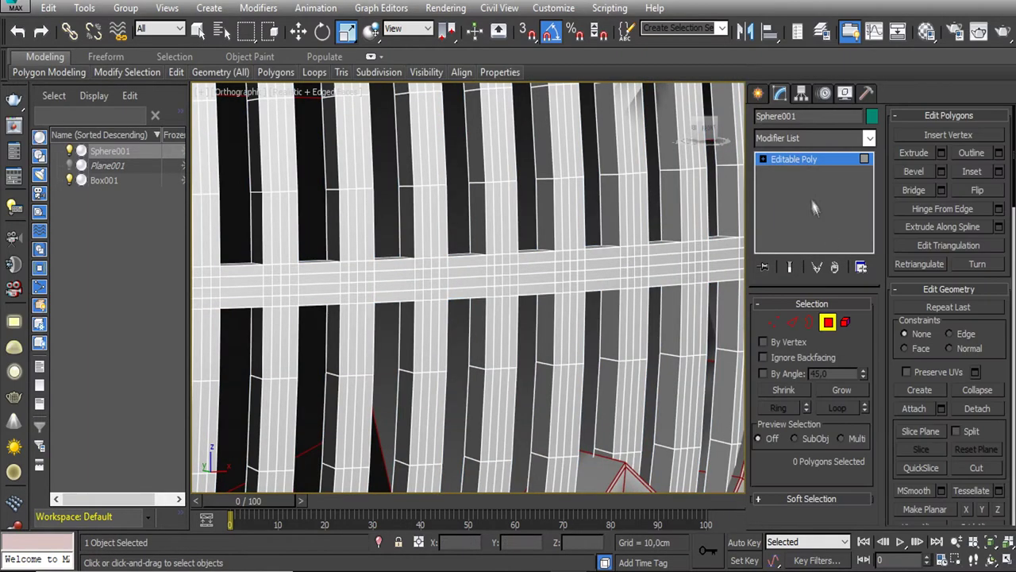
scroll(624, 248, down, 3)
scroll(615, 261, down, 2)
Select the grille element and switch to Polygon sub-object mode
key(5)
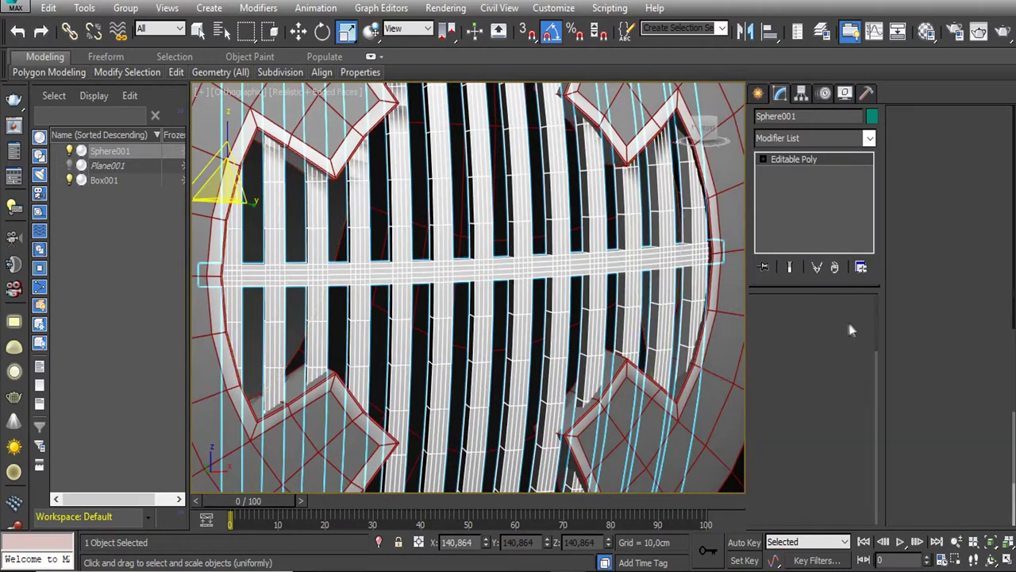
click(615, 260)
click(869, 138)
text(ch)
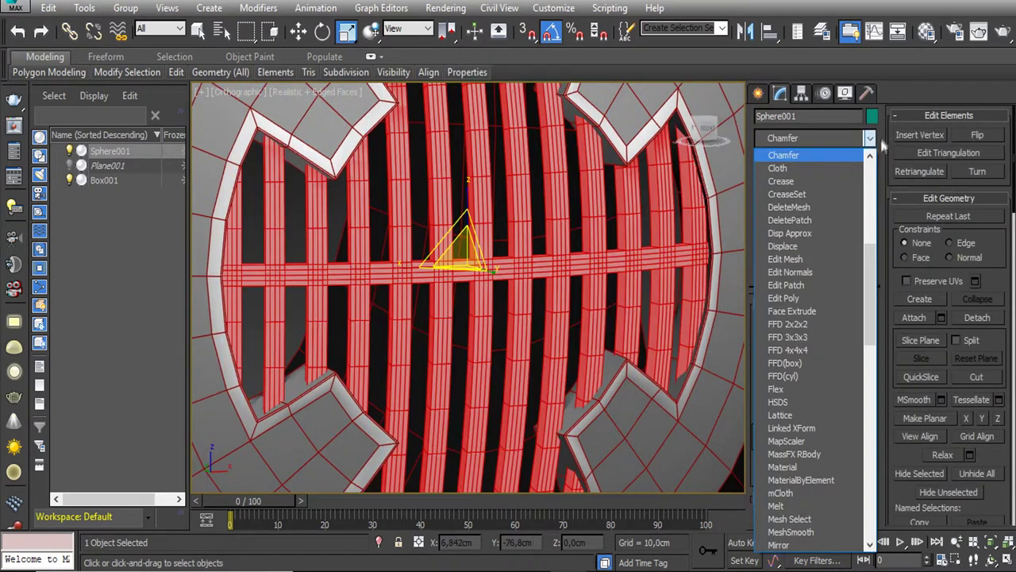
key(Escape)
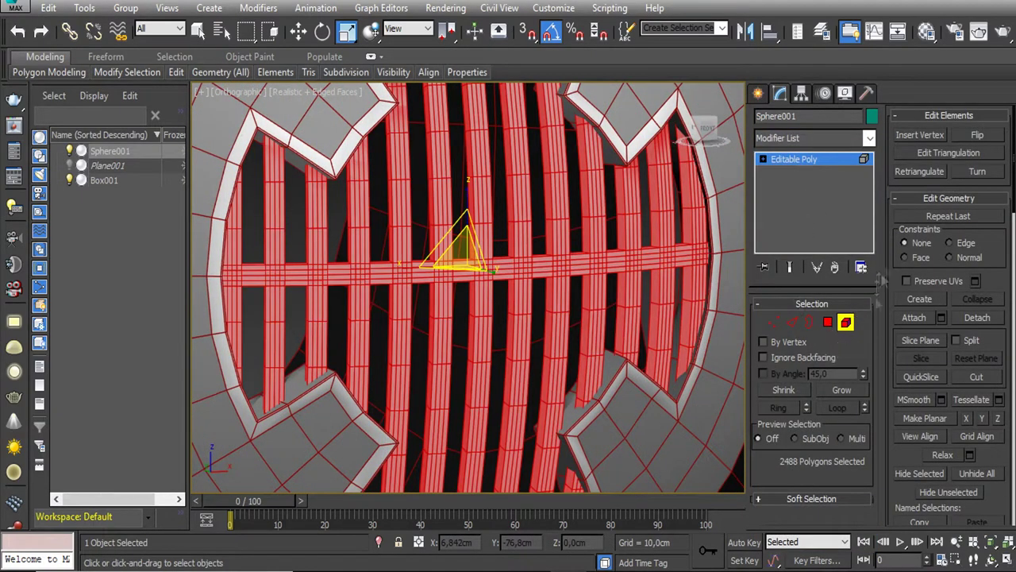
click(828, 322)
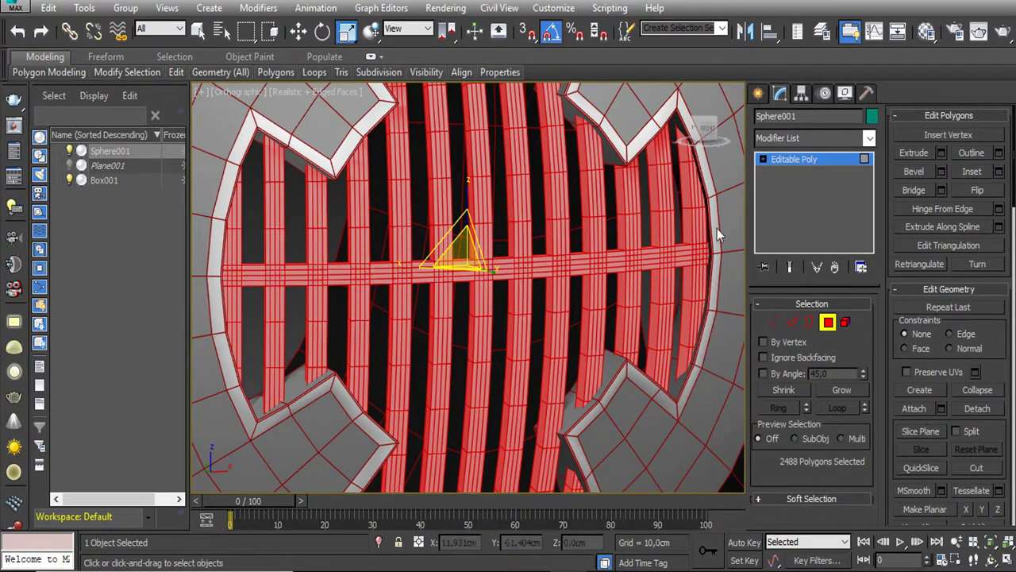
Add a Chamfer modifier to the grille with a 0,2cm amount
click(869, 138)
text(ch)
click(851, 159)
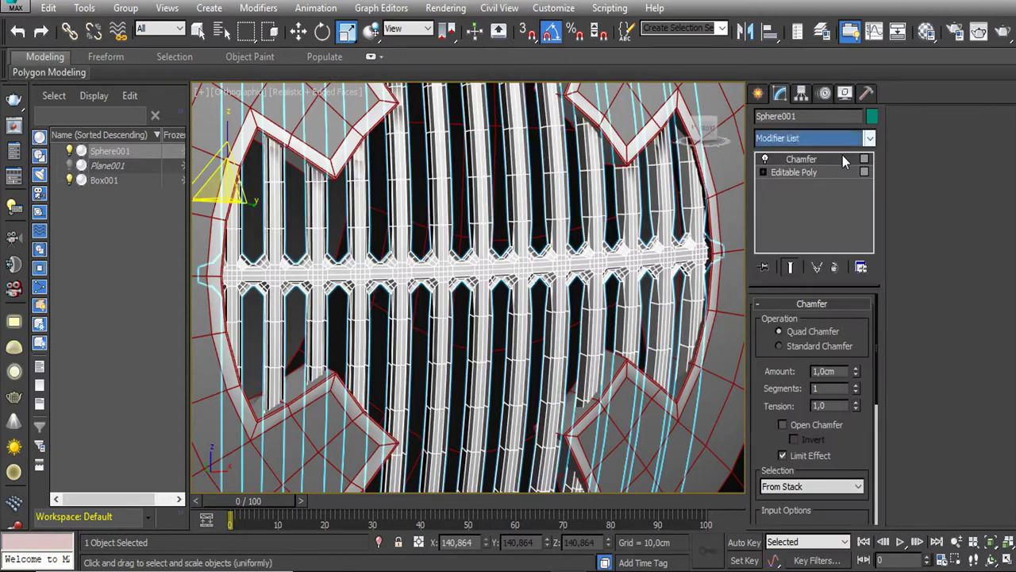
drag(858, 424, 857, 439)
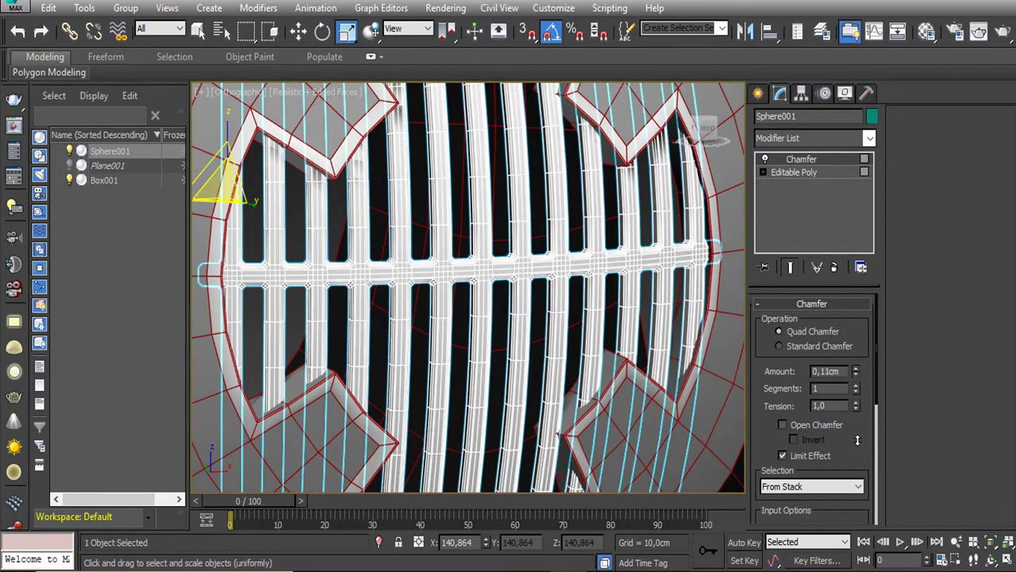
text(0,2)
key(Return)
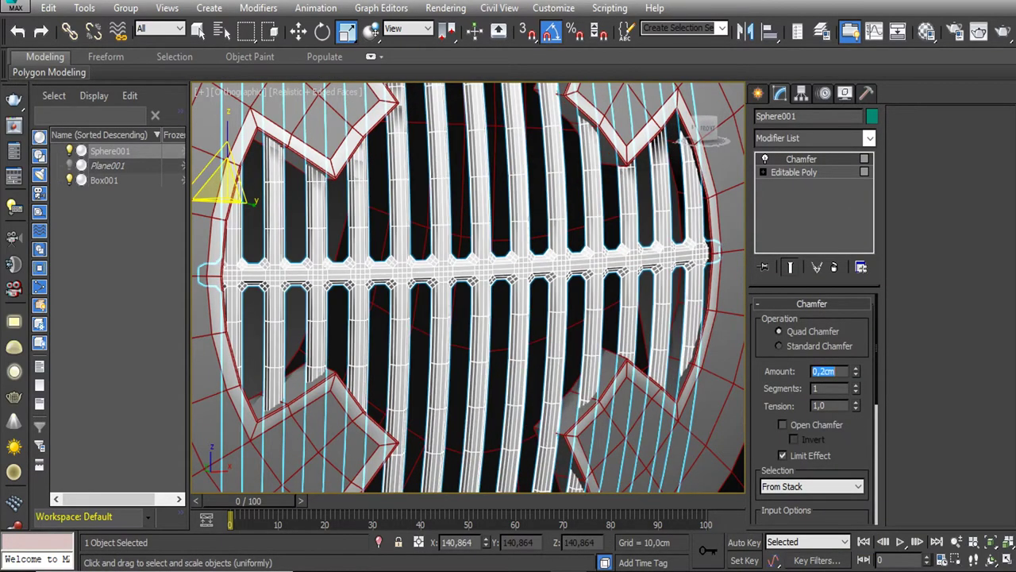
Set the Chamfer to 2 segments and 0,22 tension, keeping the 0,2cm amount
scroll(576, 291, up, 5)
scroll(658, 256, up, 3)
click(855, 385)
mouse_move(855, 385)
mouse_down()
mouse_move(855, 371)
mouse_move(858, 466)
mouse_up()
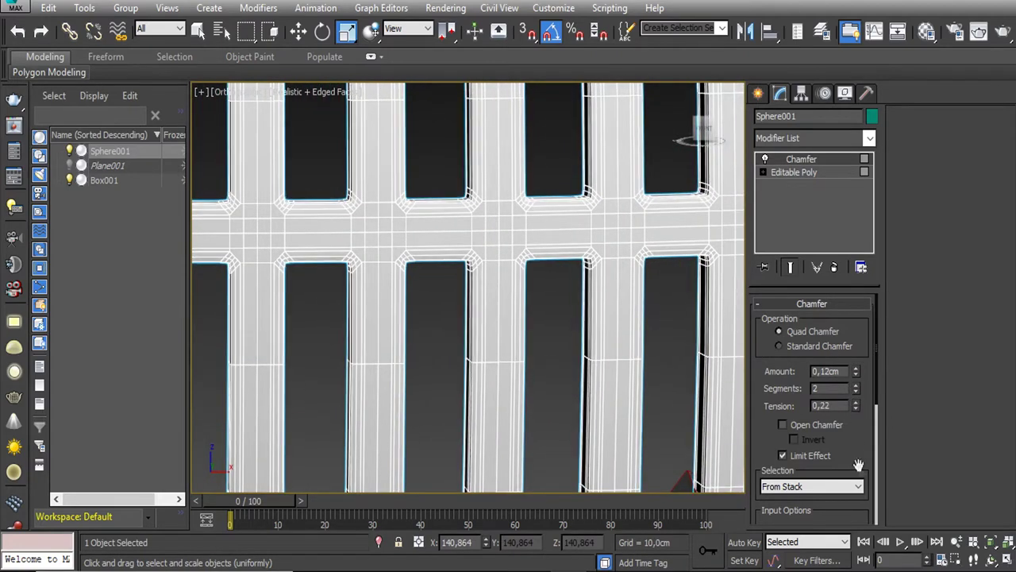
text(0,2)
key(Return)
Inspect the chamfered bars and switch to the Front view
alt+middle_drag(540, 323, 585, 347)
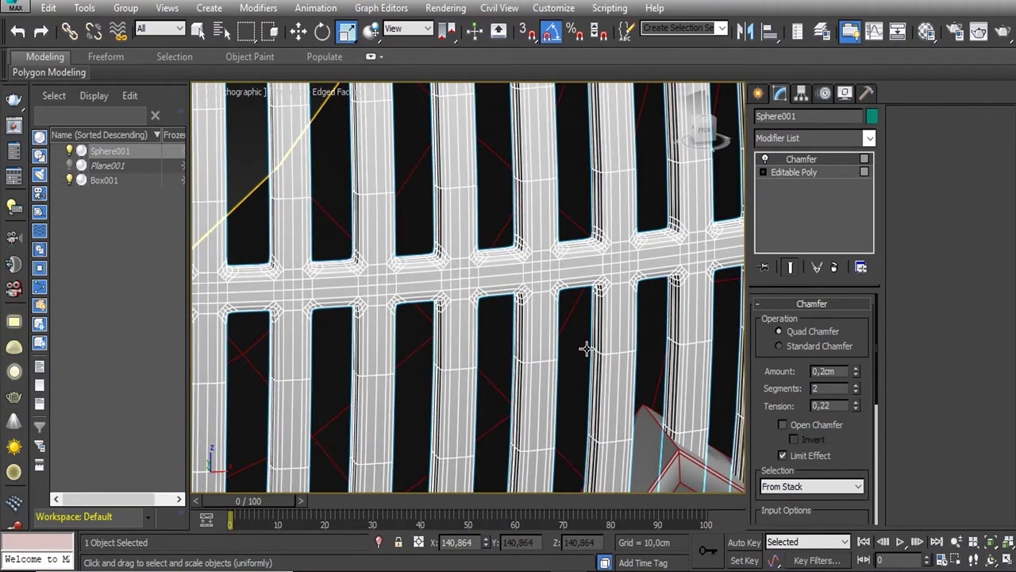
scroll(585, 211, down, 5)
key(f)
scroll(540, 246, up, 4)
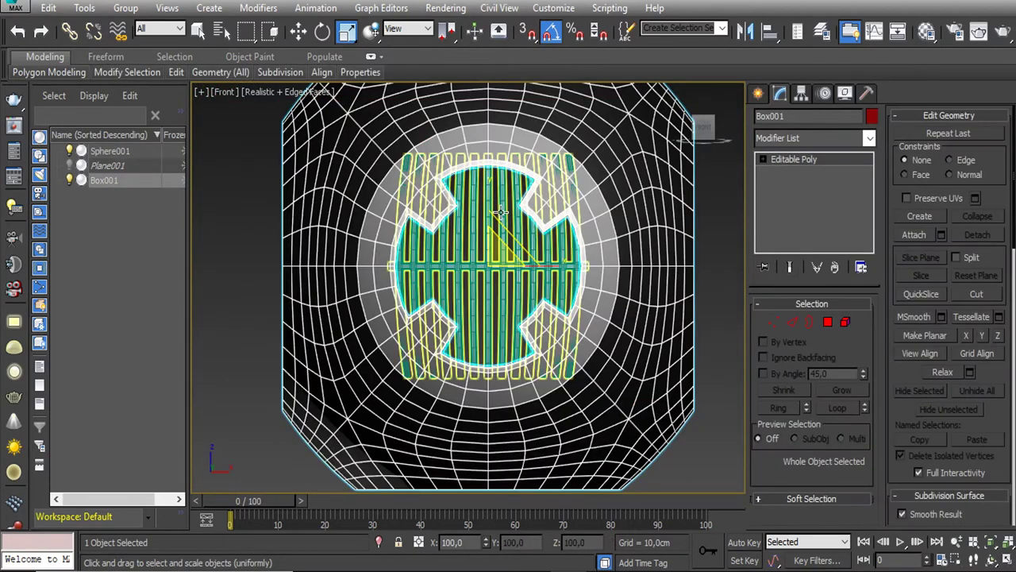
right_click(499, 207)
mouse_move(528, 372)
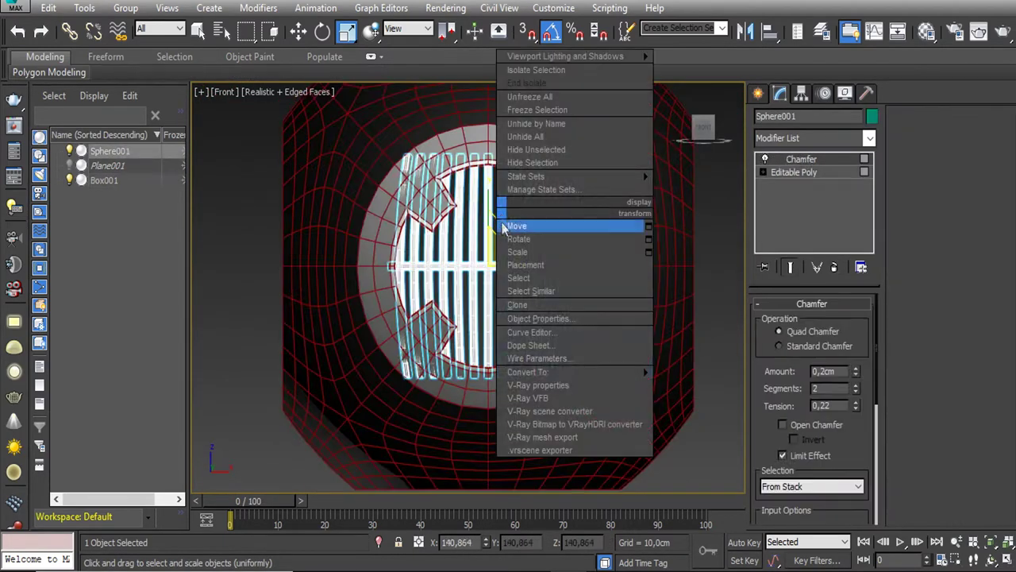
Convert the object to Editable Poly and select edge loops at the top of the ring
click(706, 384)
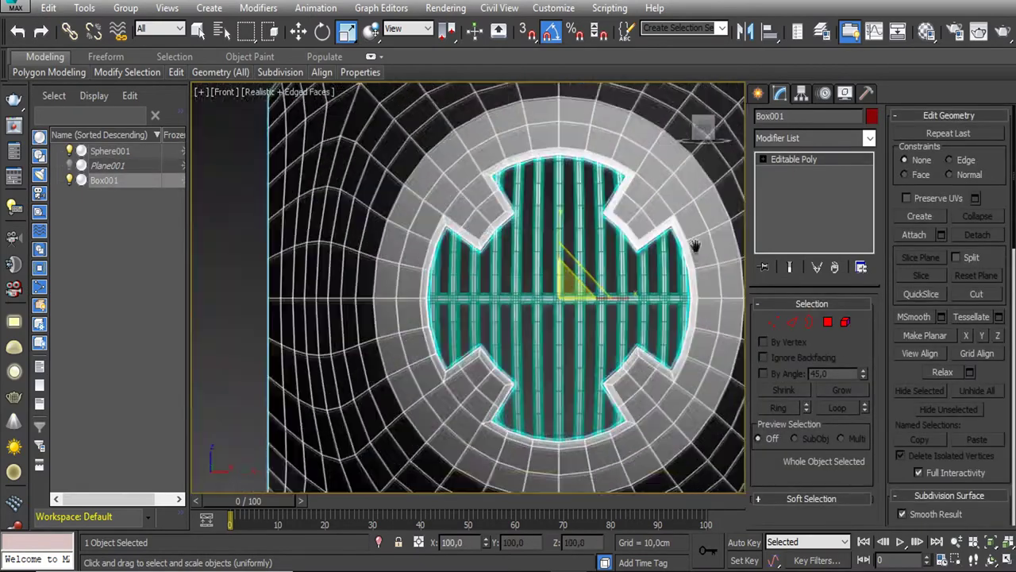
click(791, 321)
click(534, 141)
alt+middle_drag(534, 141, 561, 170)
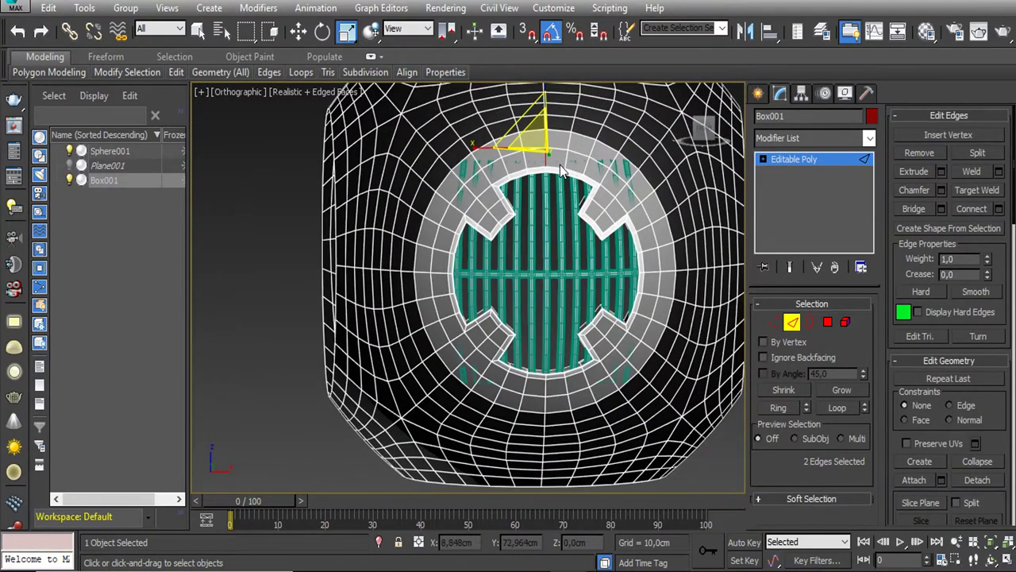
click(780, 407)
click(837, 407)
Select the ring of radial edges and add a new edge loop around the ring
scroll(556, 170, up, 3)
middle_drag(560, 142, 559, 164)
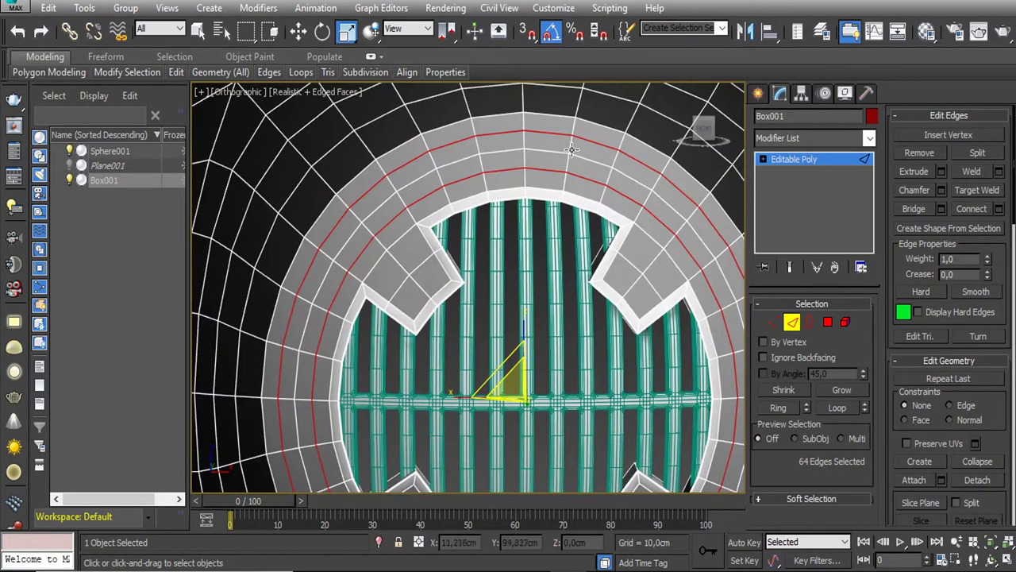
click(569, 147)
click(793, 407)
click(979, 212)
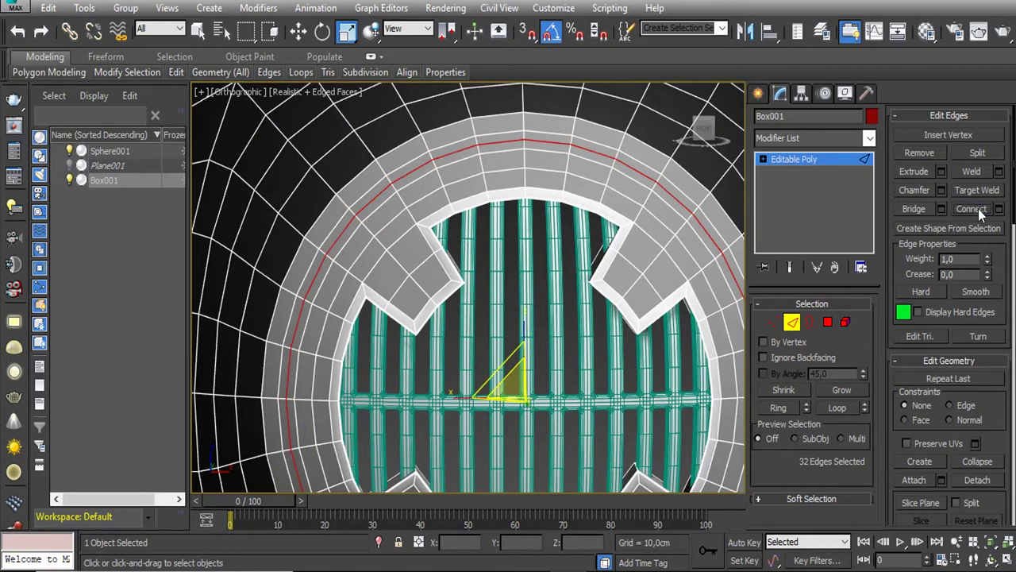
scroll(604, 186, down, 2)
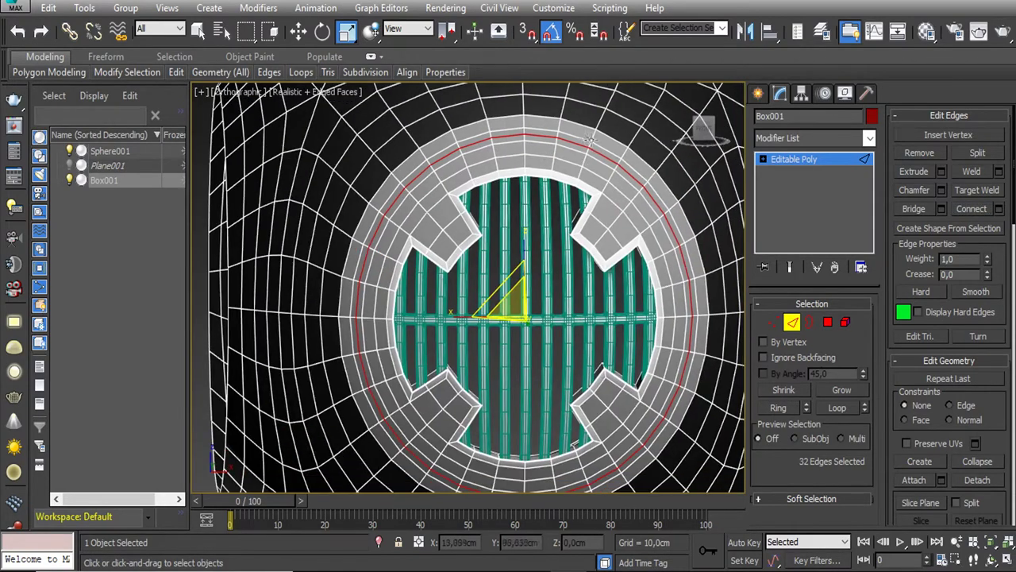
scroll(559, 288, up, 2)
scroll(559, 288, up, 2)
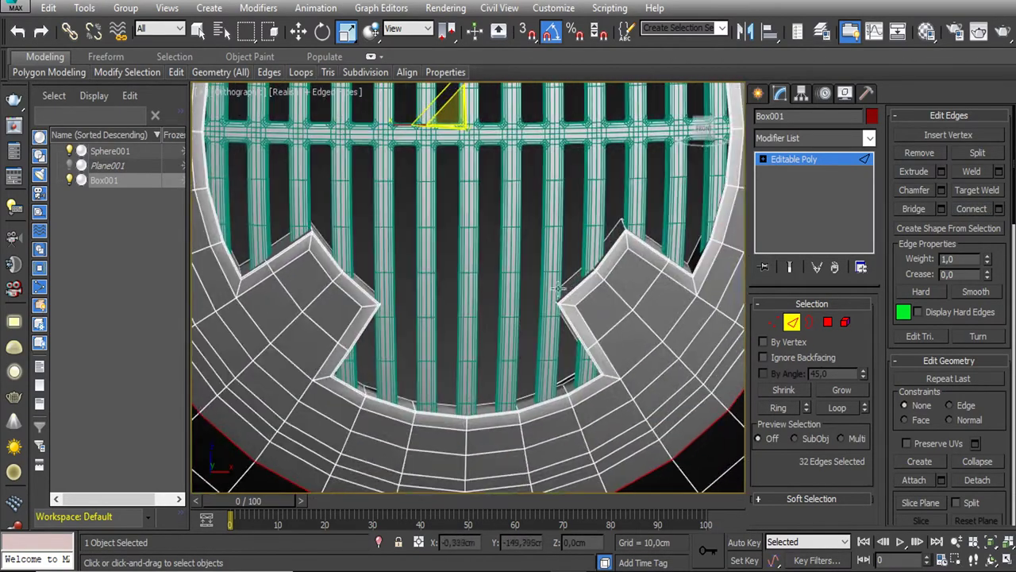
Add the lower ring edge and the first cog notch's edges to the selection
middle_drag(441, 306, 501, 259)
ctrl+click(411, 249)
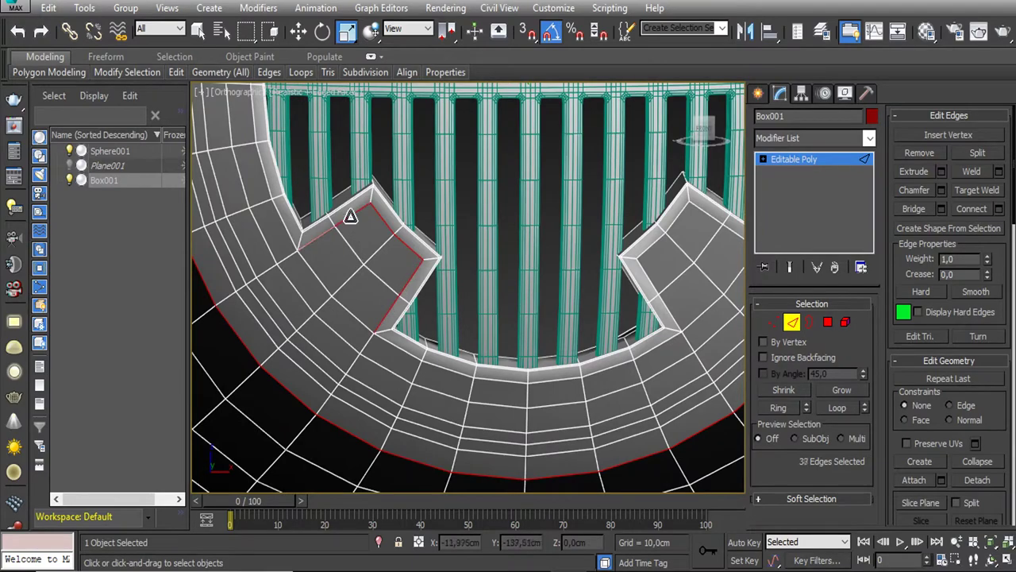
ctrl+click(397, 350)
alt+middle_drag(397, 349, 480, 336)
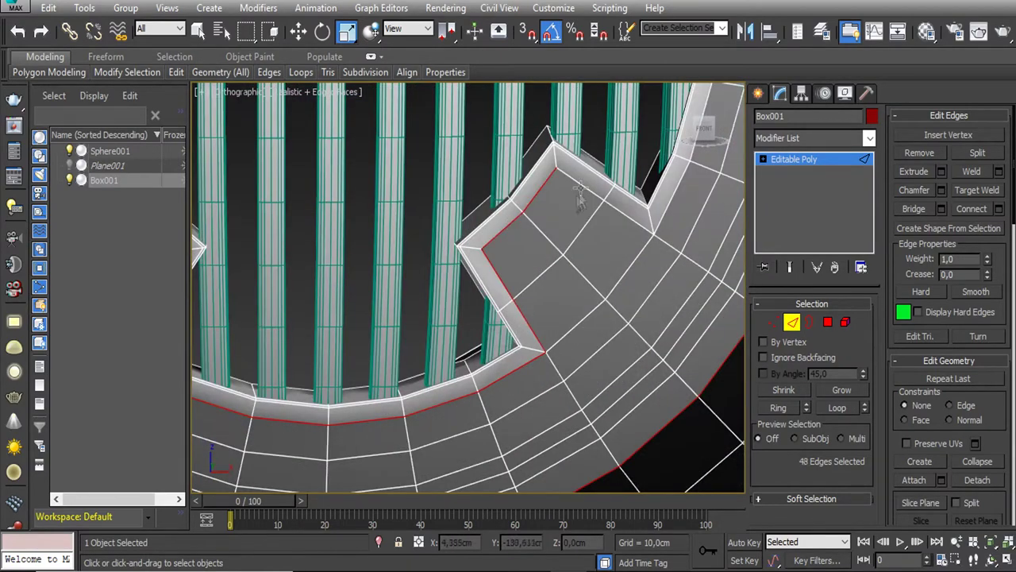
alt+middle_drag(584, 183, 537, 276)
scroll(538, 224, down, 5)
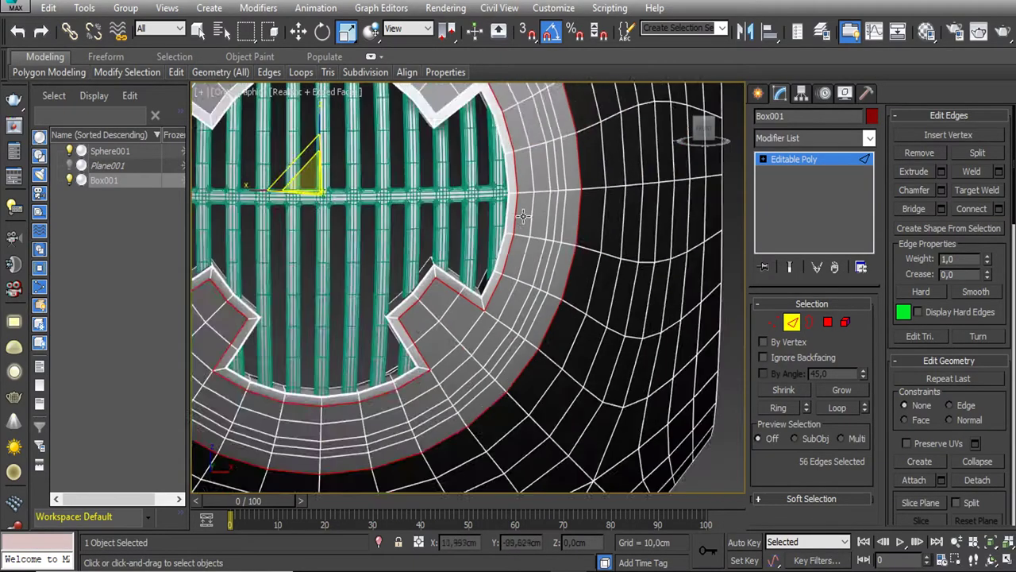
scroll(476, 238, up, 5)
scroll(465, 263, up, 3)
Add the edges of the remaining cog notches to the selection
ctrl+click(464, 262)
ctrl+click(407, 204)
middle_drag(407, 205, 406, 263)
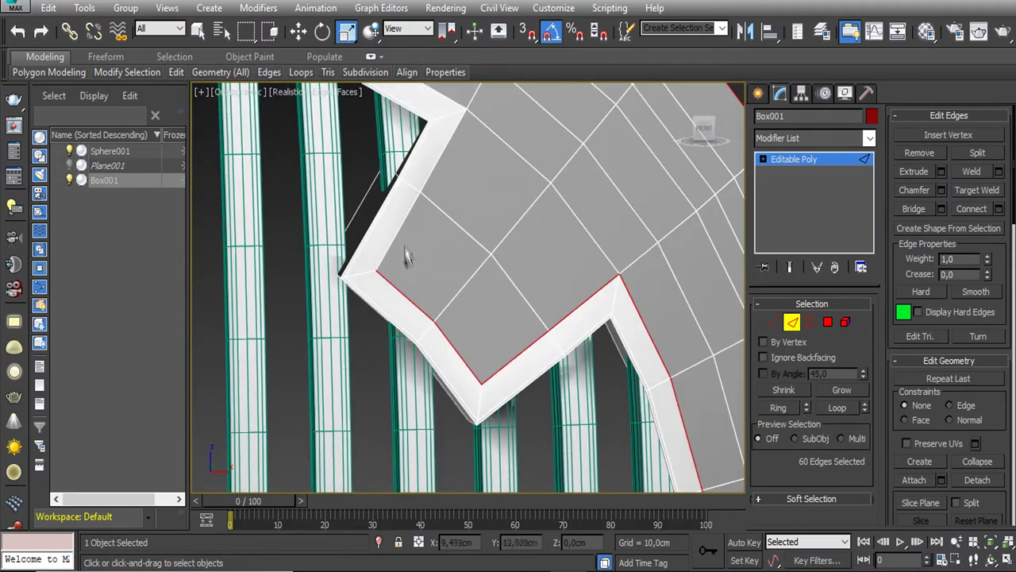
scroll(398, 231, down, 5)
scroll(399, 231, up, 5)
scroll(416, 235, up, 3)
ctrl+click(416, 235)
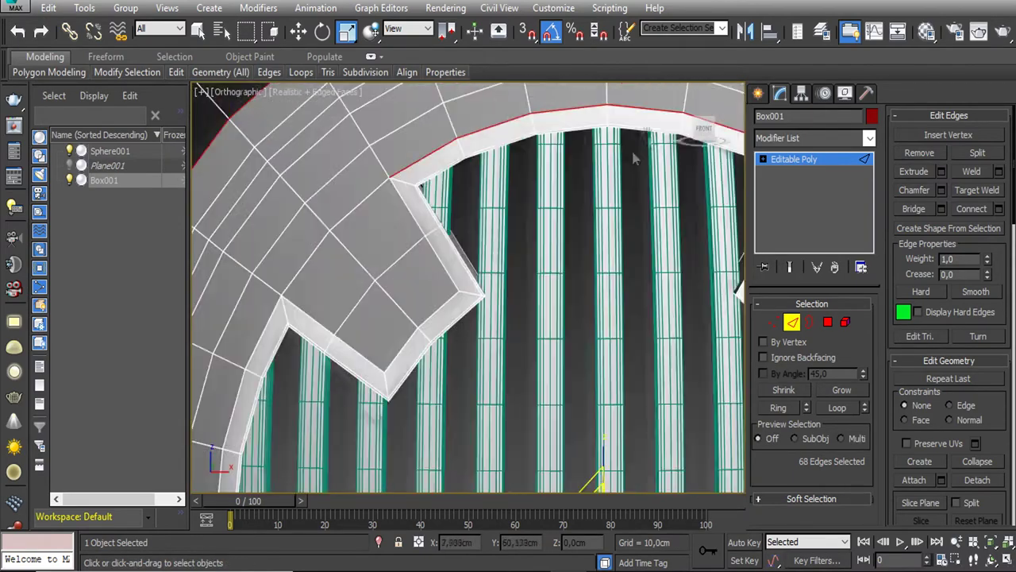
ctrl+click(383, 369)
scroll(384, 369, down, 5)
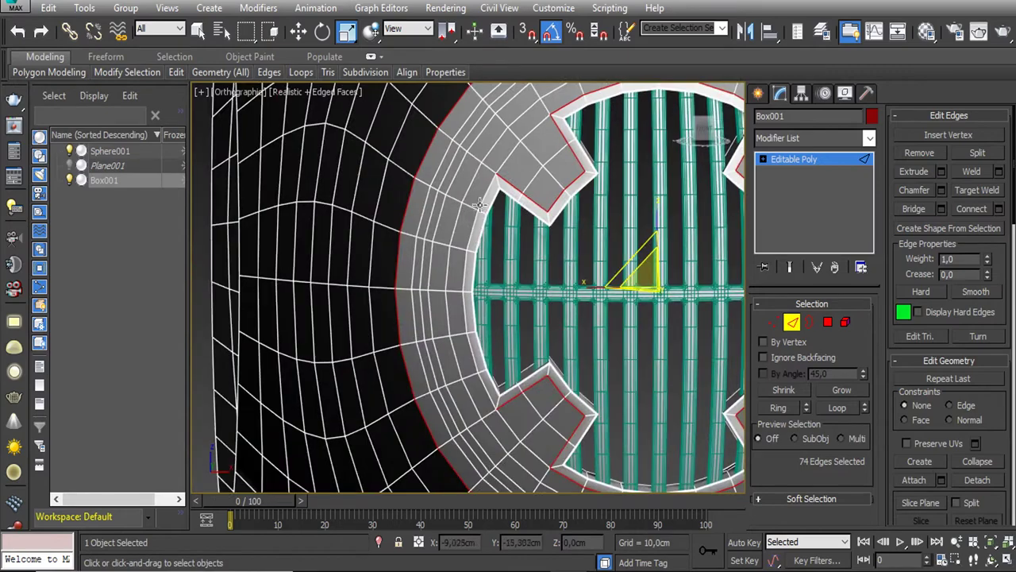
scroll(440, 197, up, 5)
scroll(440, 196, down, 3)
middle_drag(431, 272, 453, 277)
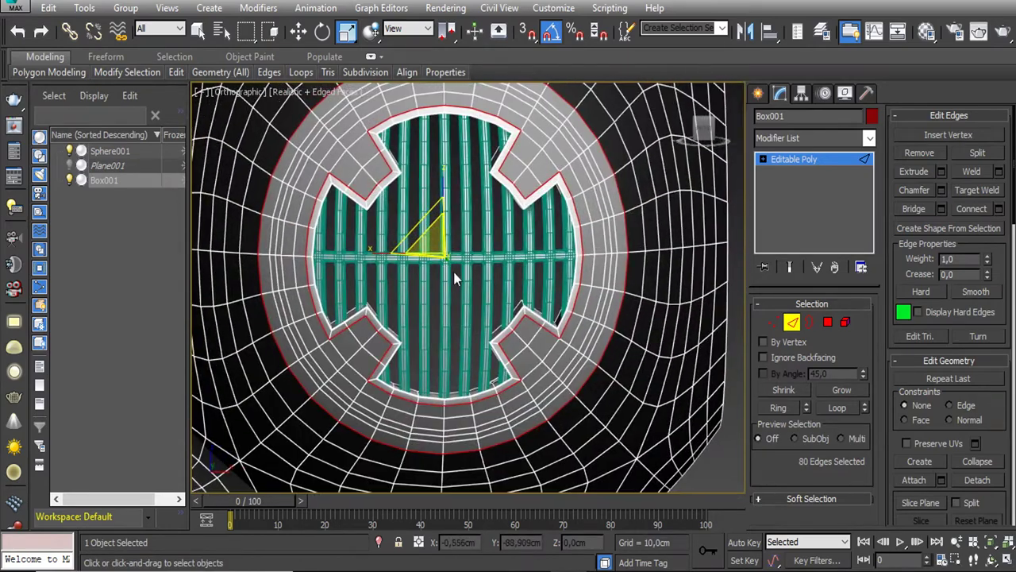
Add the upper-left notch edges and the ring's top and right edges
ctrl+click(364, 151)
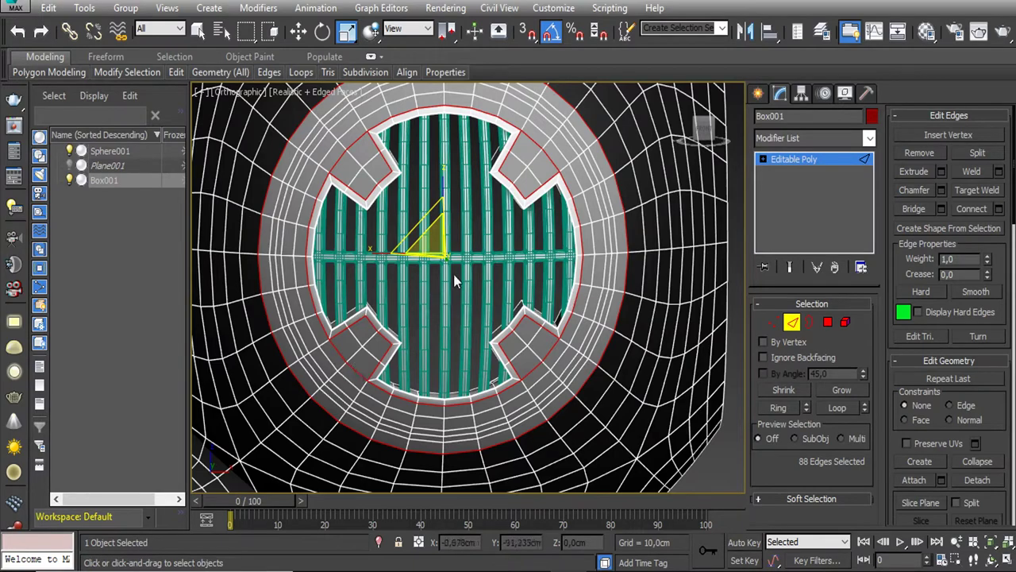
scroll(486, 228, up, 3)
middle_drag(388, 215, 444, 262)
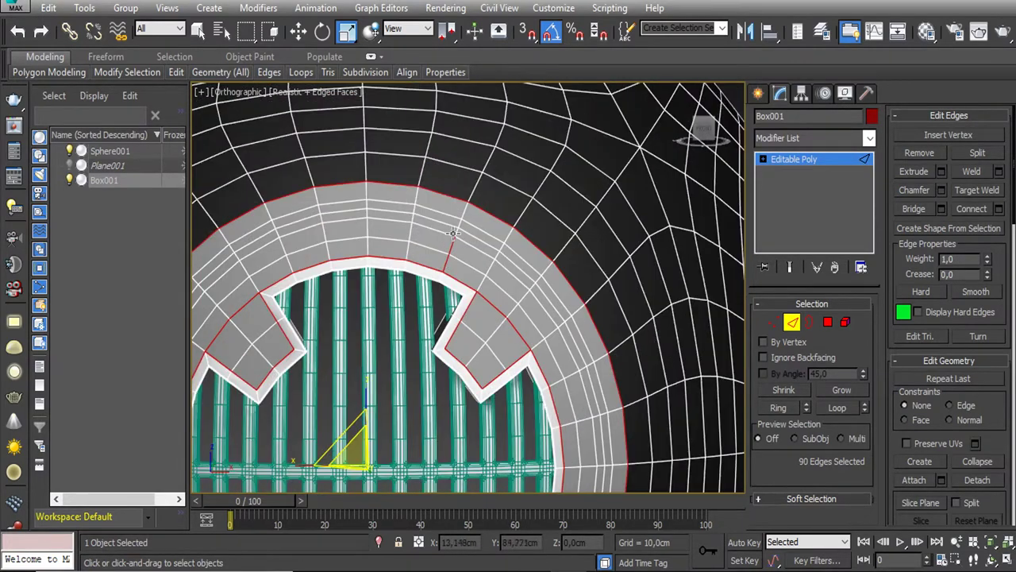
ctrl+click(458, 224)
middle_drag(458, 225, 422, 135)
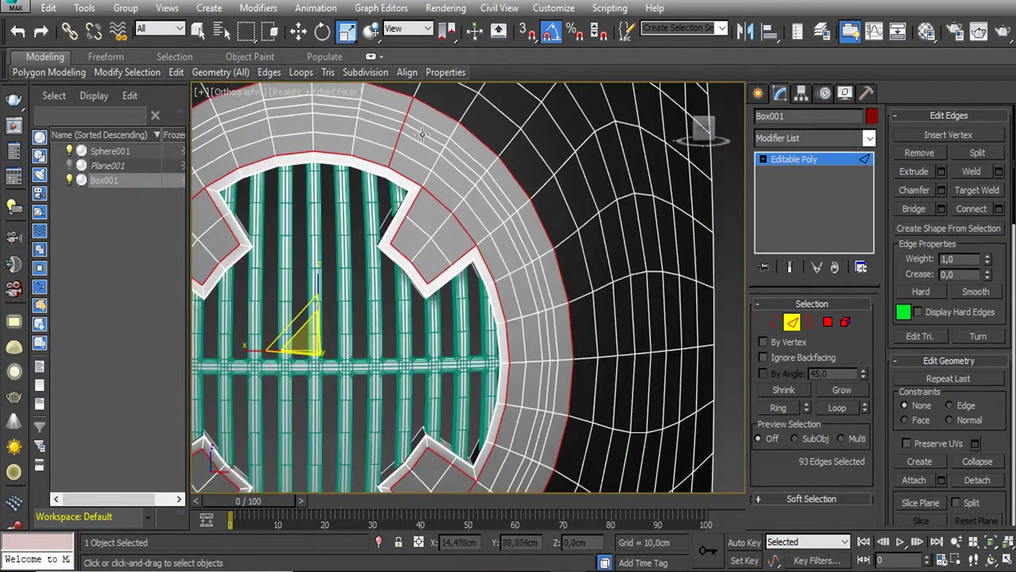
middle_drag(522, 242, 505, 151)
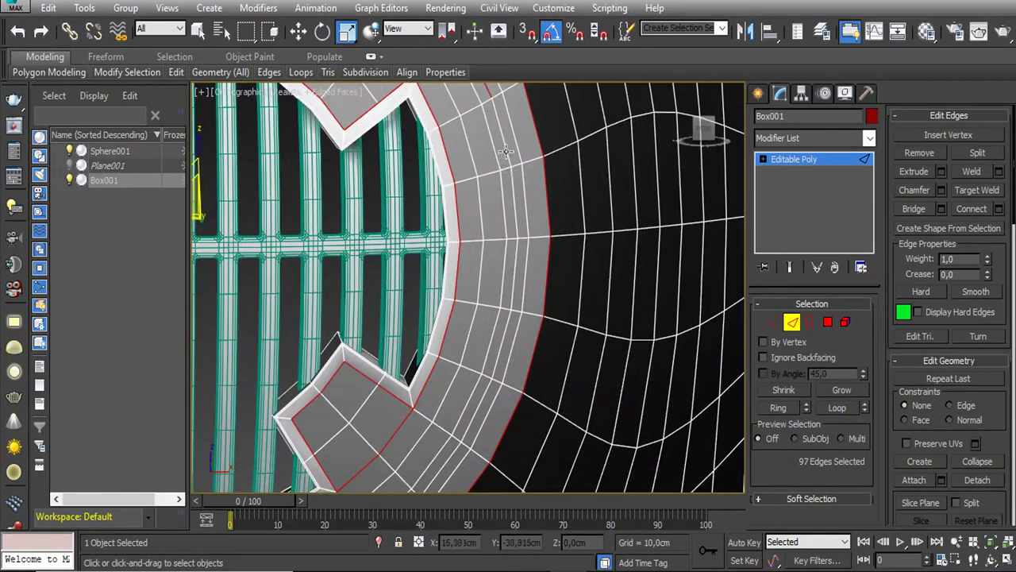
ctrl+click(512, 242)
middle_drag(512, 243, 539, 194)
ctrl+click(539, 194)
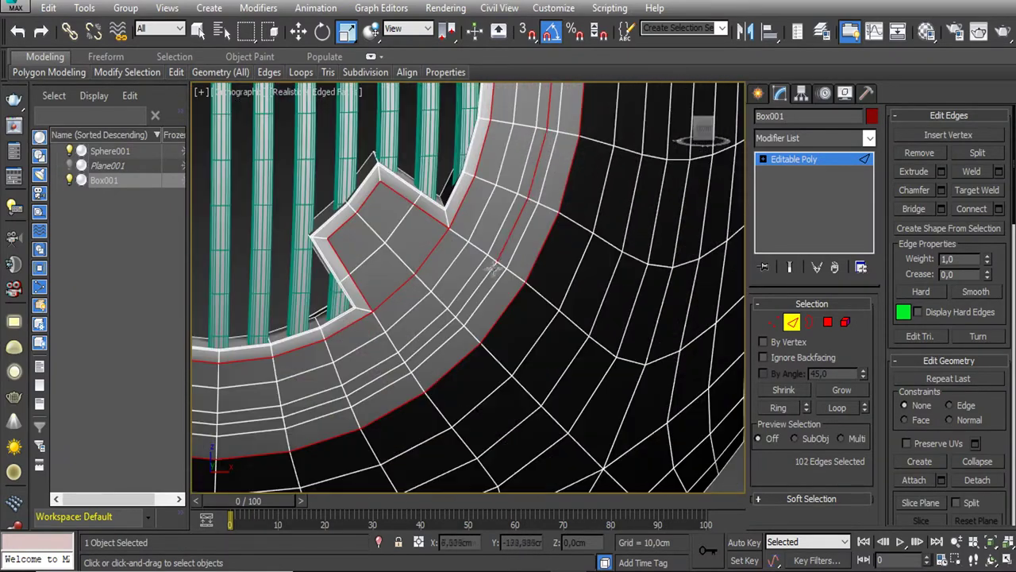
ctrl+click(493, 268)
middle_drag(493, 268, 520, 254)
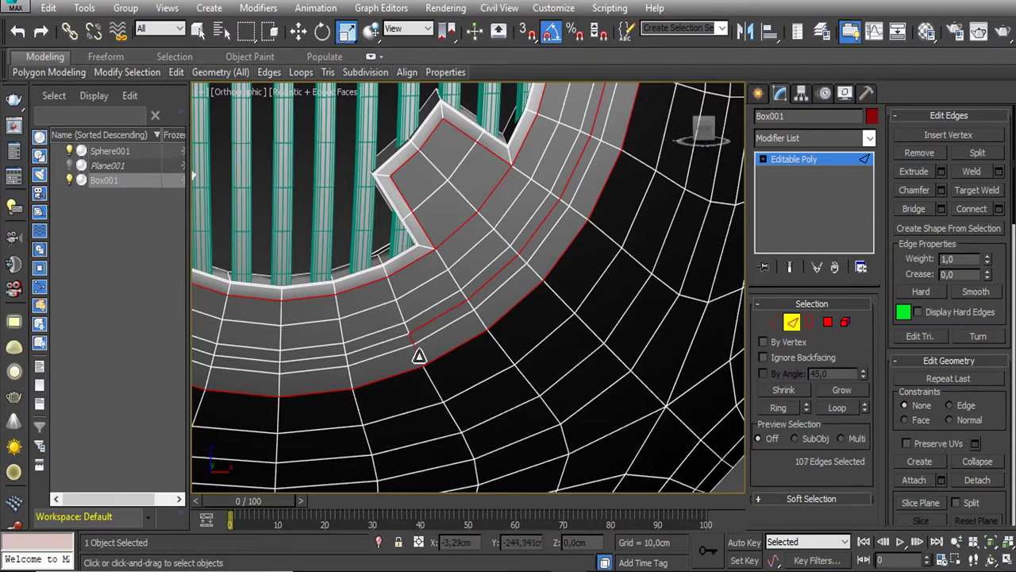
Add the last ring edges around the lower cog, reaching 132 selected edges
scroll(394, 292, down, 4)
middle_drag(394, 292, 484, 305)
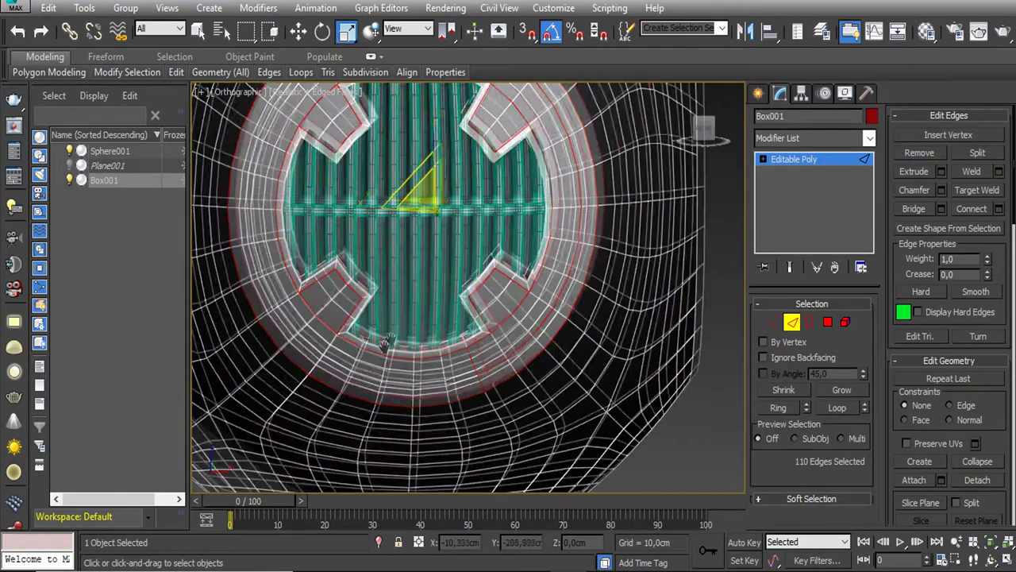
scroll(415, 332, up, 3)
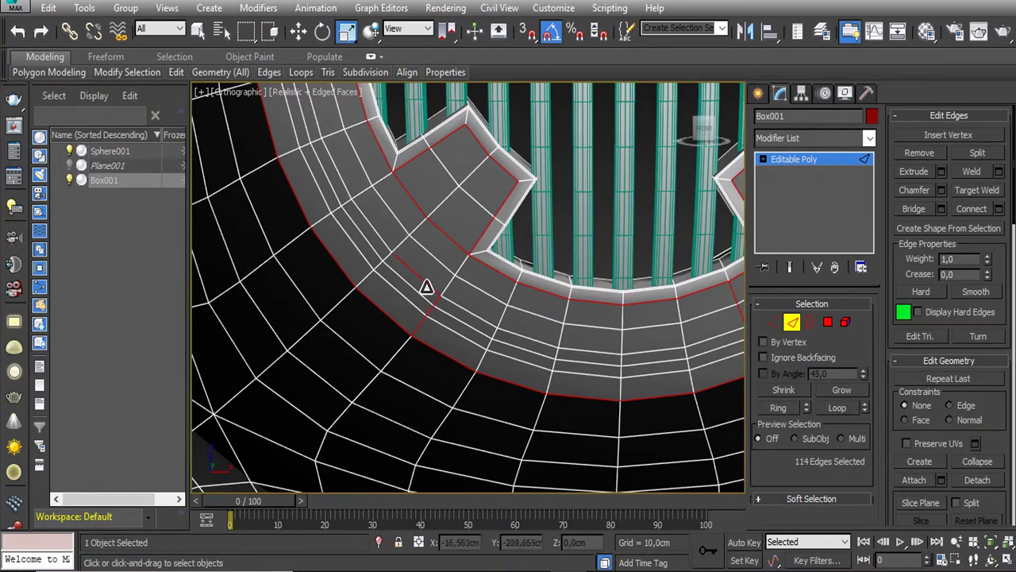
middle_drag(341, 175, 418, 301)
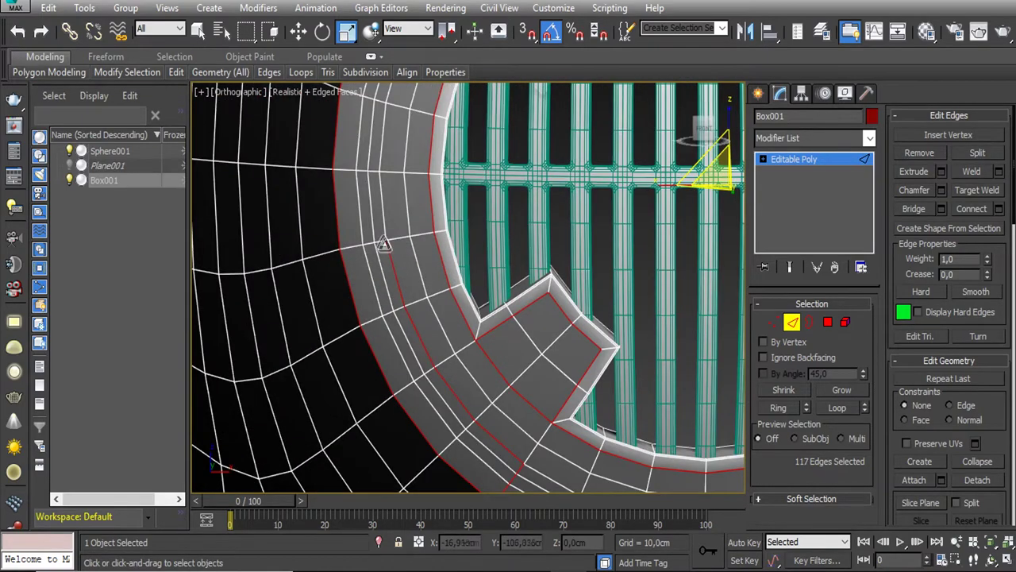
ctrl+click(363, 246)
scroll(362, 246, down, 4)
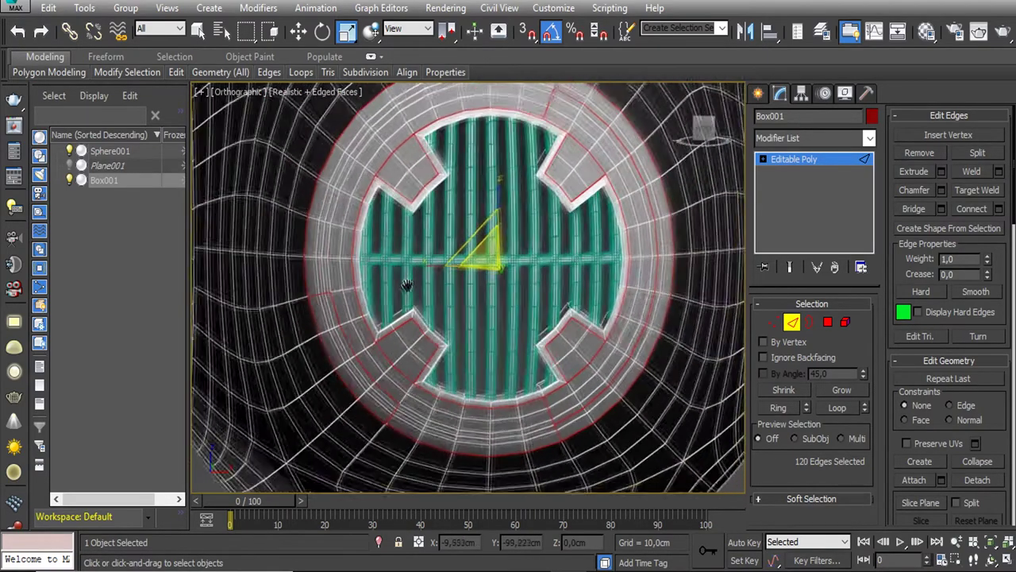
middle_drag(363, 246, 362, 292)
ctrl+click(381, 198)
middle_drag(382, 197, 493, 261)
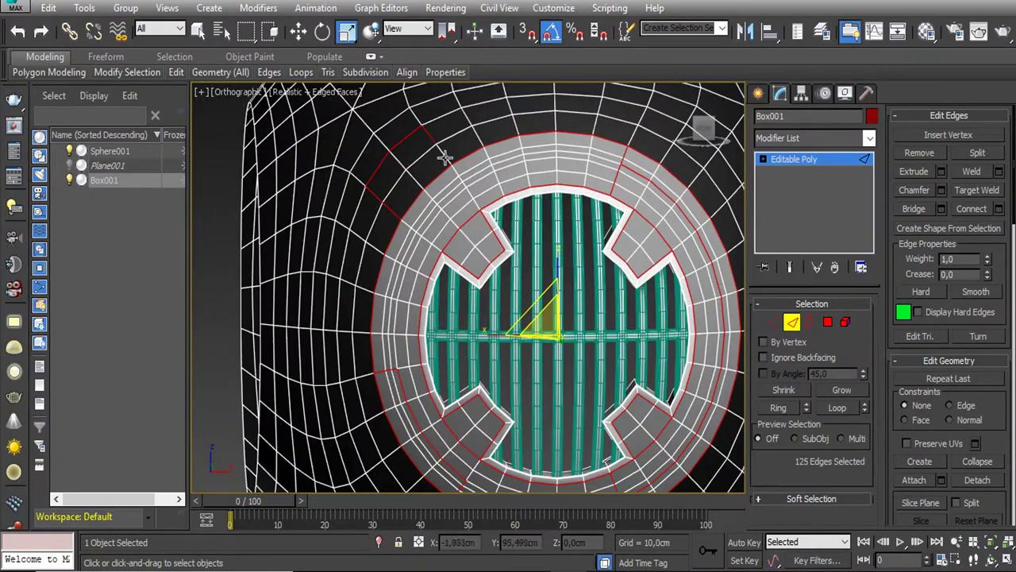
ctrl+click(445, 158)
middle_drag(445, 157, 525, 275)
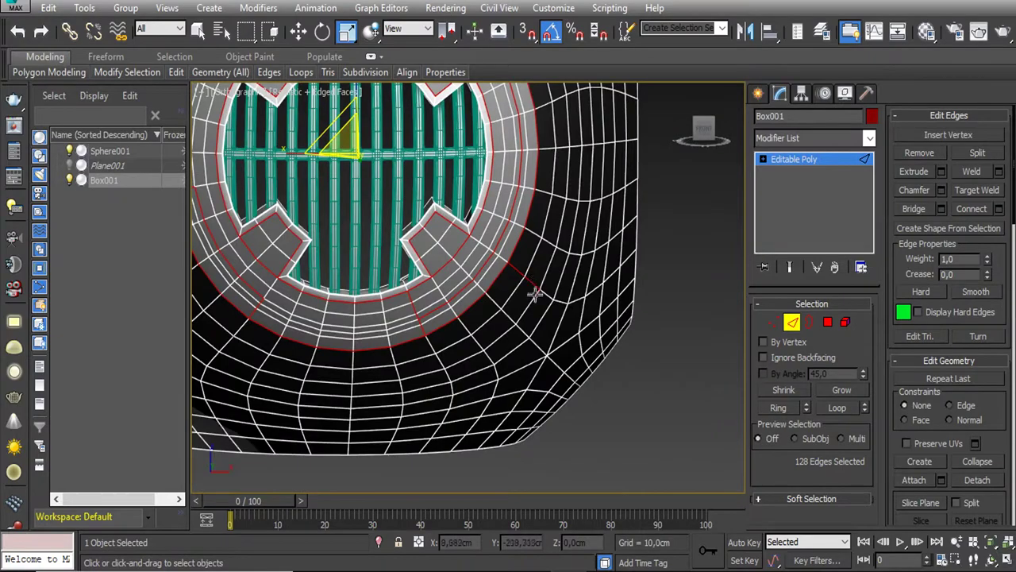
ctrl+click(481, 344)
scroll(481, 344, down, 3)
mouse_move(371, 168)
middle_down()
mouse_move(416, 258)
mouse_move(457, 311)
mouse_move(477, 301)
middle_up()
Extrude the selected ring edges inward with a shallow negative height and thin width
mouse_move(477, 296)
mouse_down()
mouse_move(479, 370)
mouse_move(478, 361)
mouse_up()
scroll(477, 314, up, 2)
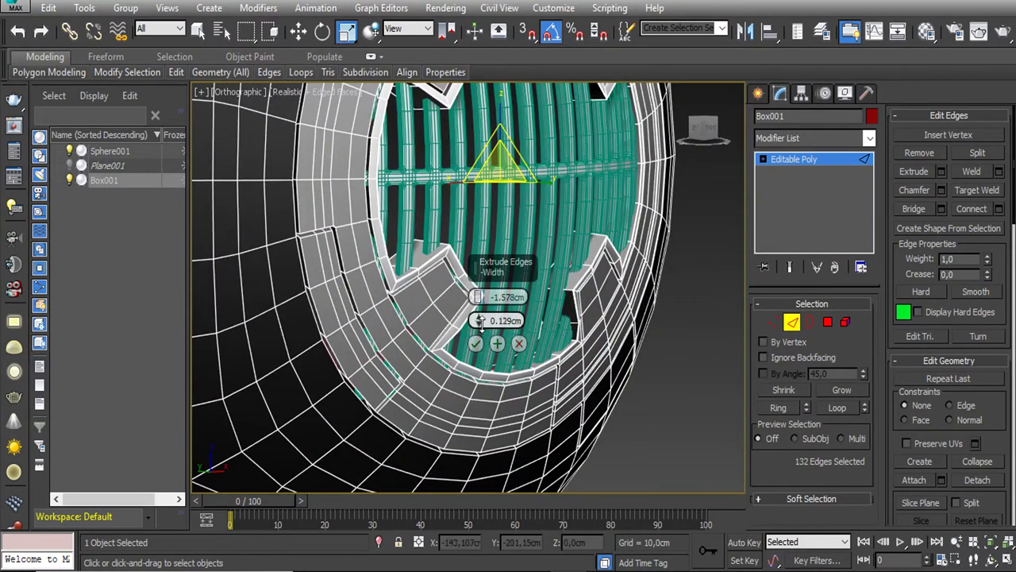
drag(479, 321, 479, 327)
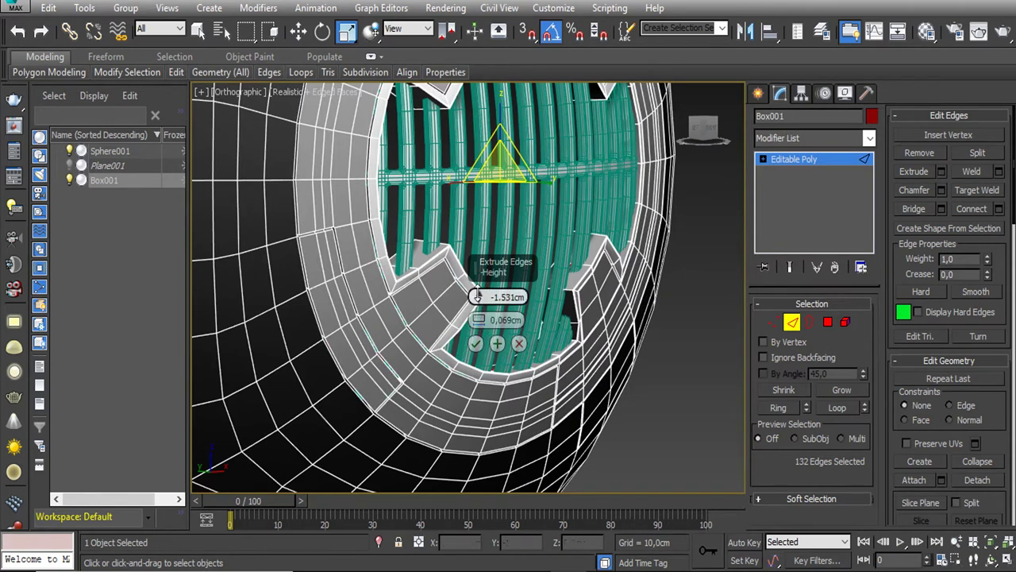
drag(479, 273, 479, 306)
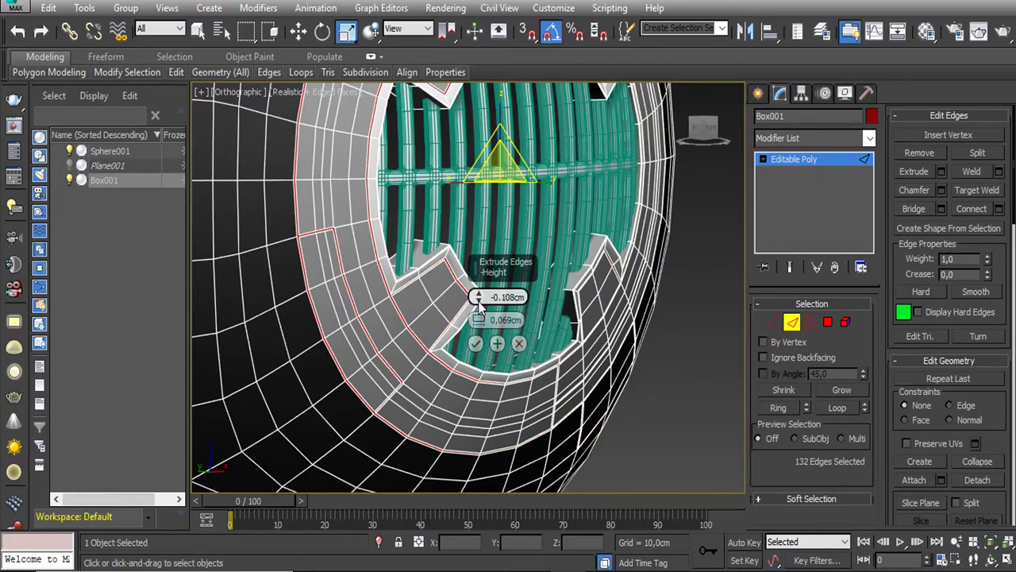
scroll(479, 308, up, 4)
scroll(376, 303, up, 1)
drag(482, 320, 482, 311)
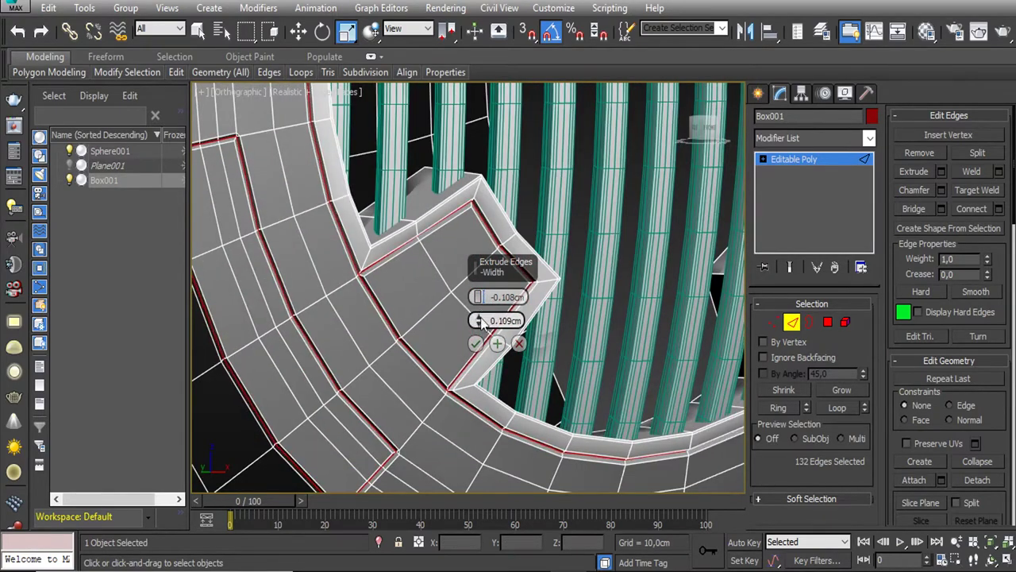
scroll(385, 333, down, 2)
scroll(385, 333, down, 1)
scroll(385, 334, down, 3)
click(474, 343)
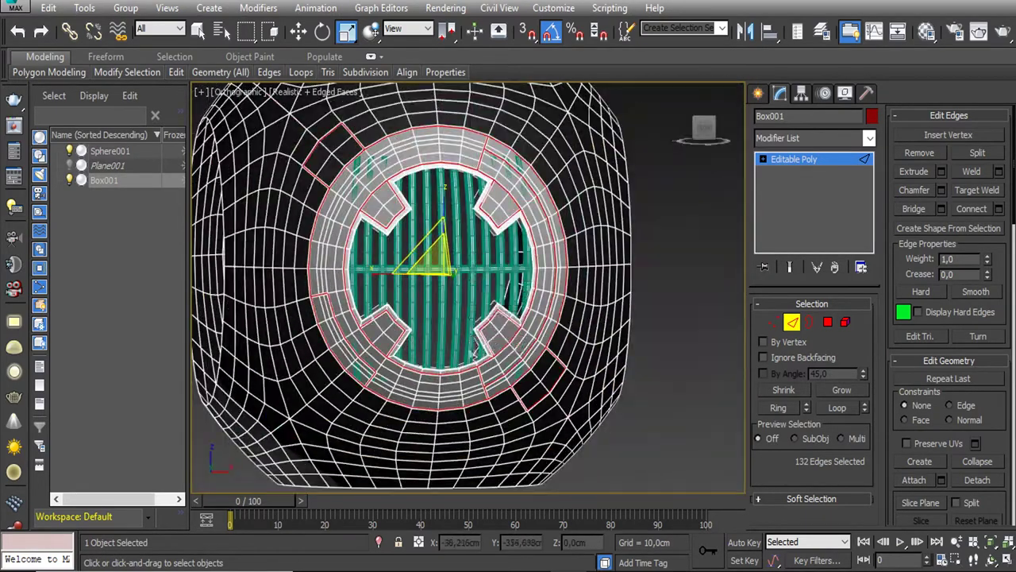
Extrude the edges again at -0.219cm height and 0.163cm width to deepen the grooves
key(F4)
alt+middle_drag(442, 314, 480, 401)
scroll(454, 338, up, 3)
scroll(454, 338, down, 3)
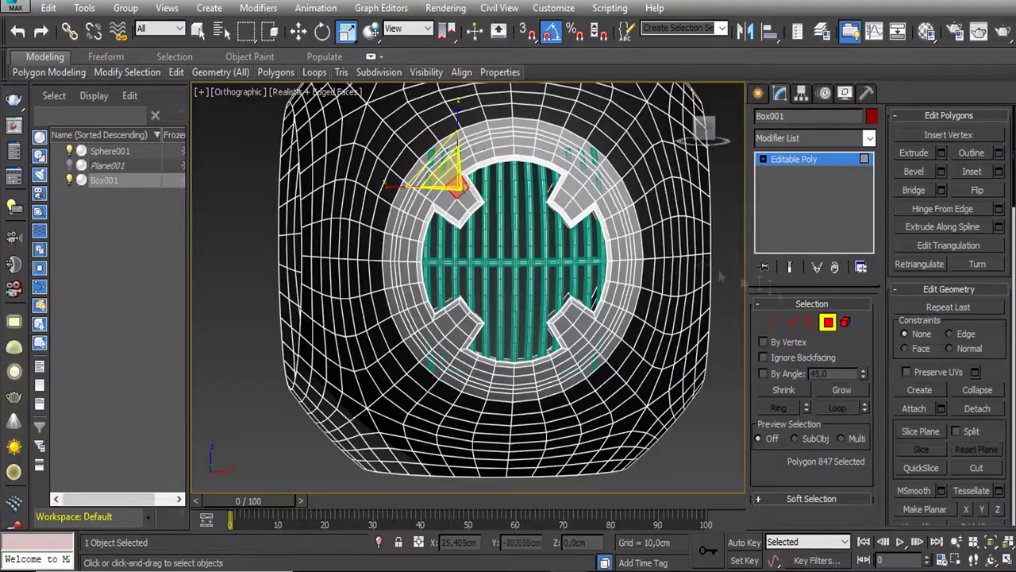
mouse_move(522, 205)
alt+middle_down()
mouse_move(520, 223)
mouse_move(530, 178)
alt+middle_up()
scroll(519, 227, up, 3)
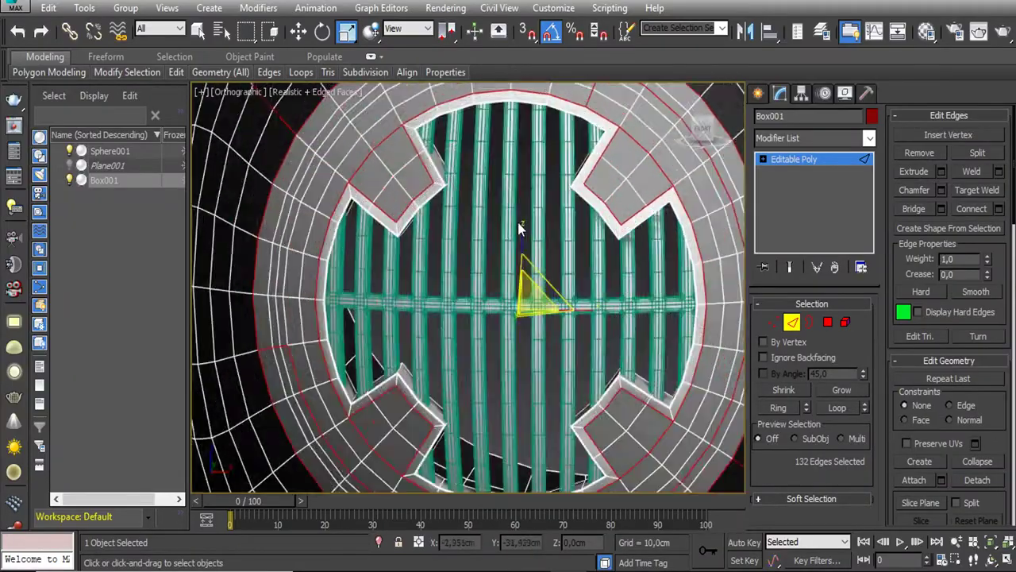
scroll(529, 178, down, 2)
click(941, 171)
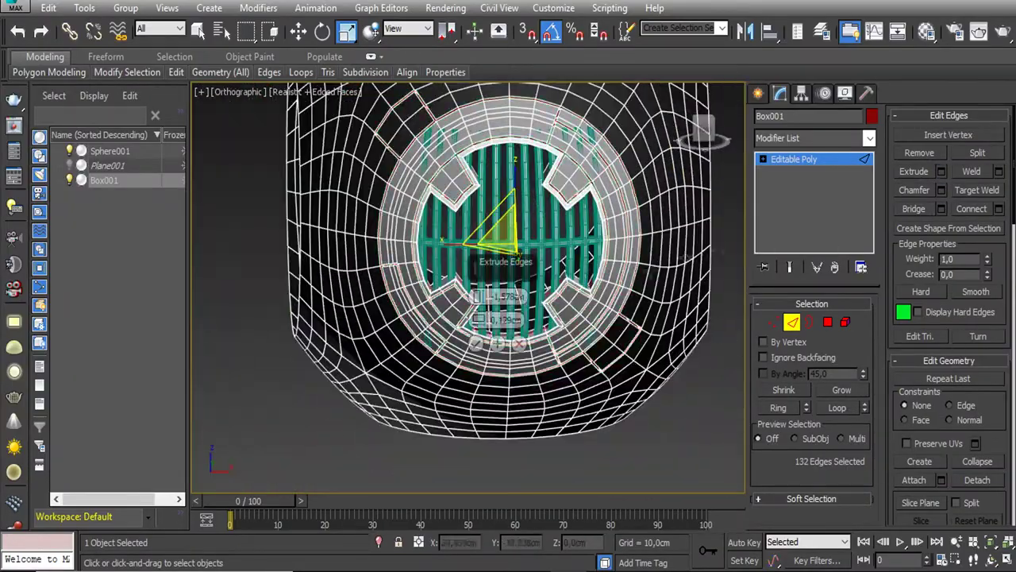
scroll(508, 302, up, 3)
scroll(516, 312, up, 2)
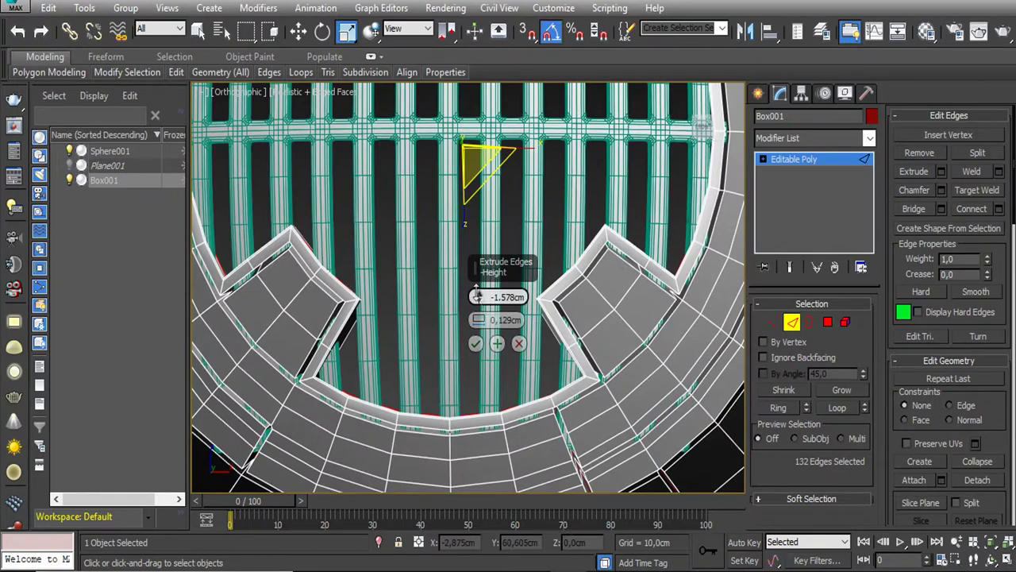
drag(476, 270, 472, 265)
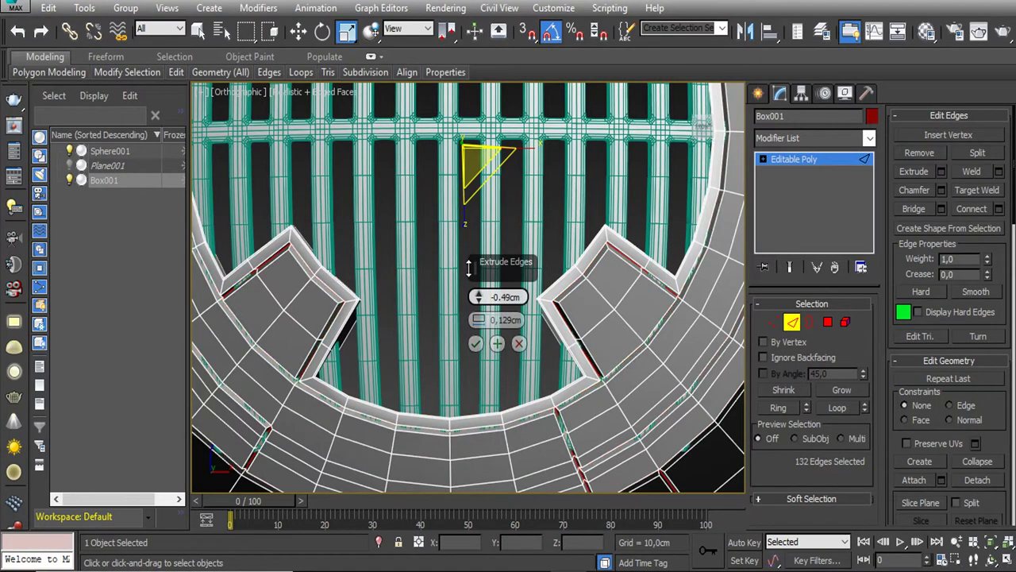
drag(477, 320, 477, 287)
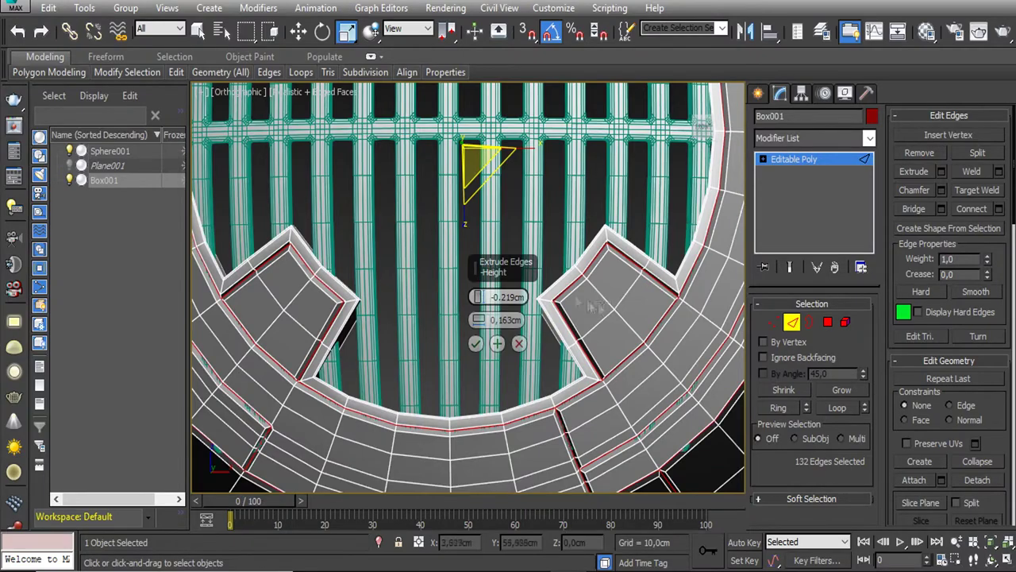
scroll(476, 318, down, 5)
click(475, 343)
scroll(397, 270, up, 4)
scroll(397, 270, up, 2)
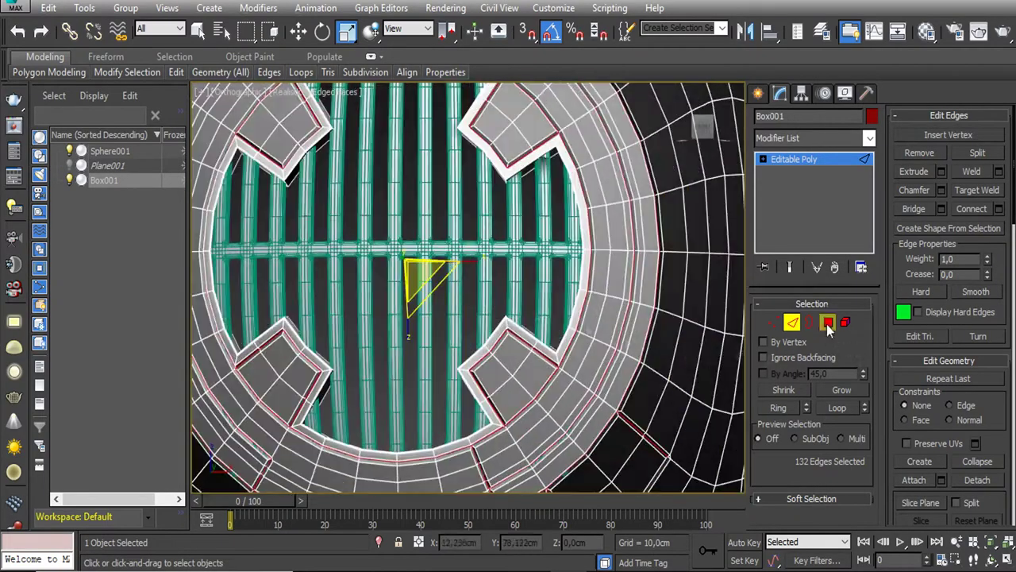
Switch Box001 to Polygon level and angle the view onto the grille
ctrl+click(828, 322)
scroll(923, 402, down, 10)
scroll(497, 256, down, 5)
key(F4)
scroll(508, 246, up, 3)
scroll(523, 231, up, 2)
scroll(524, 230, up, 3)
alt+middle_drag(532, 238, 559, 256)
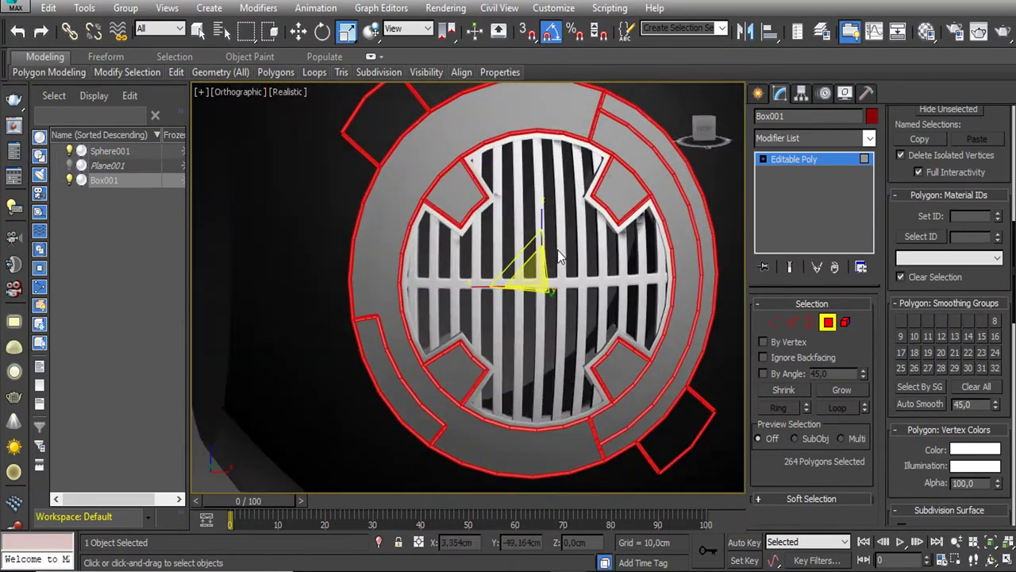
Add a Chamfer modifier with a 0.3cm amount and 0.49 tension
click(813, 138)
text(ch)
click(794, 151)
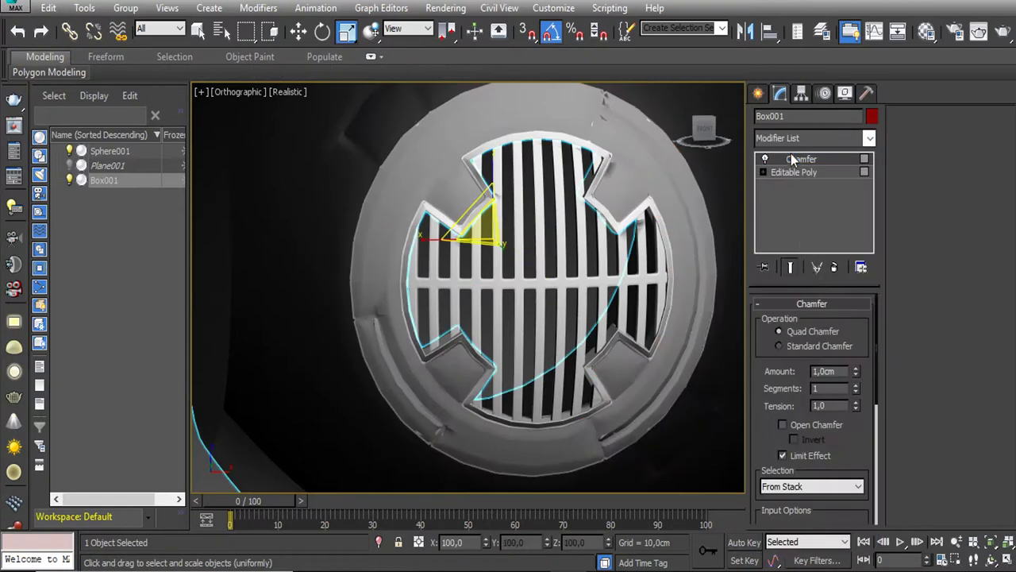
scroll(851, 427, down, 3)
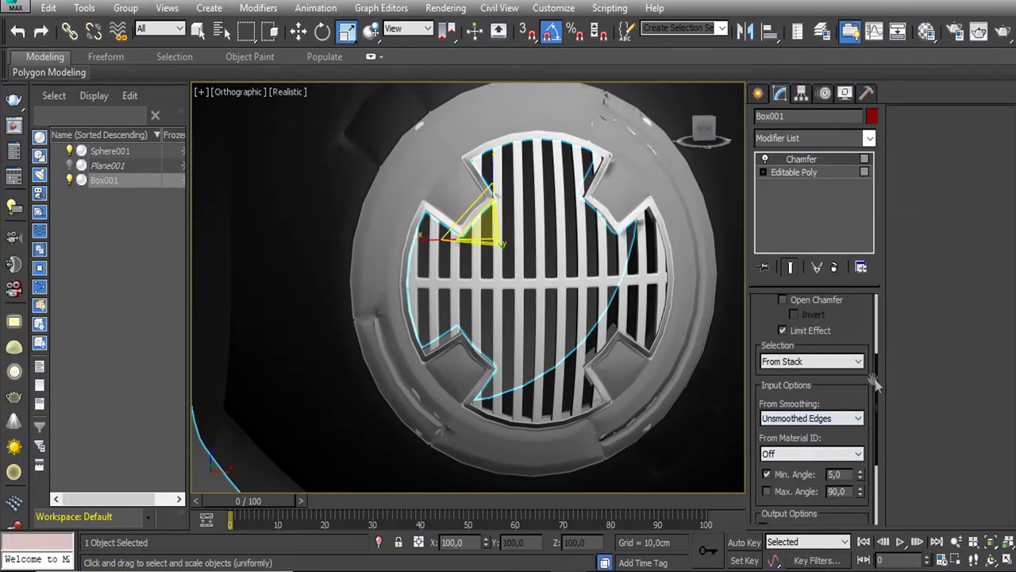
scroll(849, 381, up, 3)
mouse_move(856, 366)
mouse_down()
mouse_move(858, 454)
mouse_move(857, 431)
mouse_up()
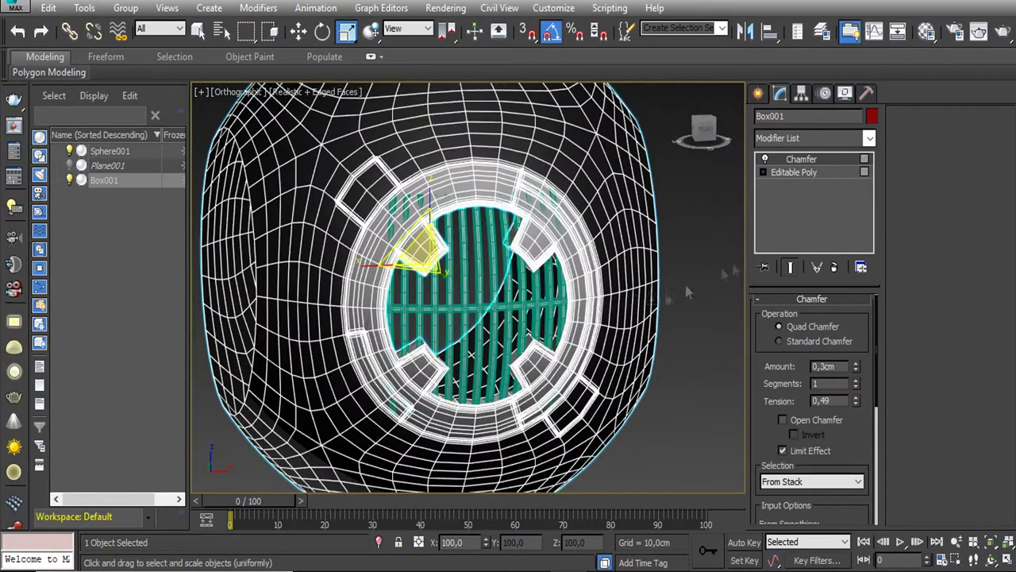
Add a TurboSmooth modifier with 1 iteration above the Chamfer
click(869, 137)
scroll(810, 318, down, 5)
click(809, 307)
key(F4)
key(F4)
Back in the Editable Poly edges, chamfer the selected grille notch edges
click(794, 184)
key(2)
scroll(563, 256, up, 5)
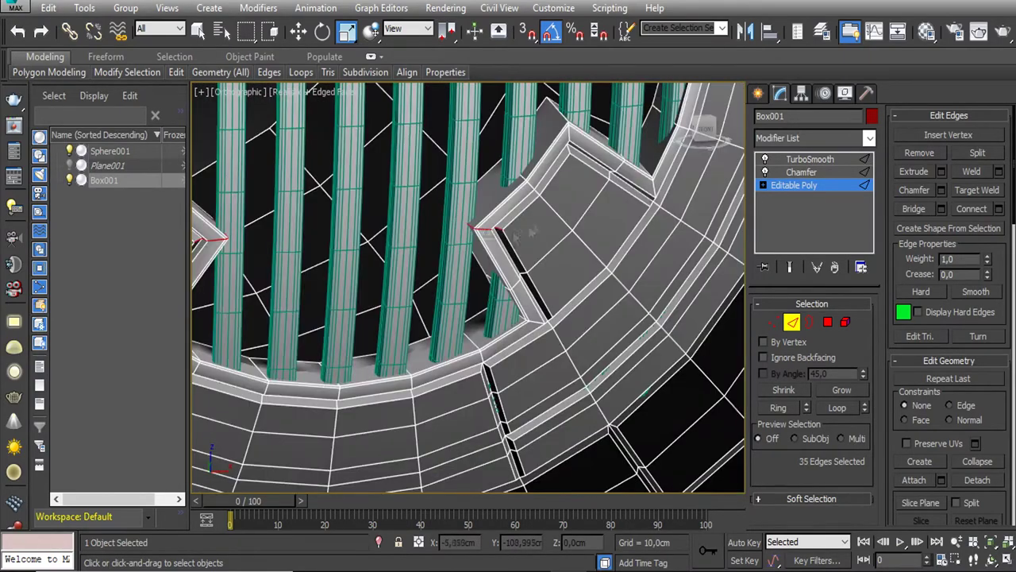
scroll(474, 229, up, 3)
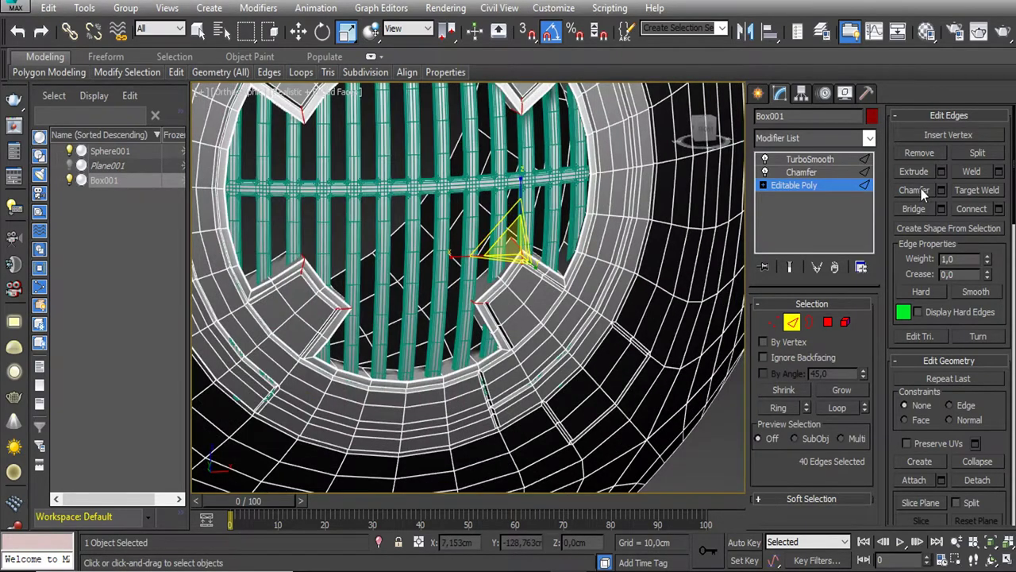
click(941, 190)
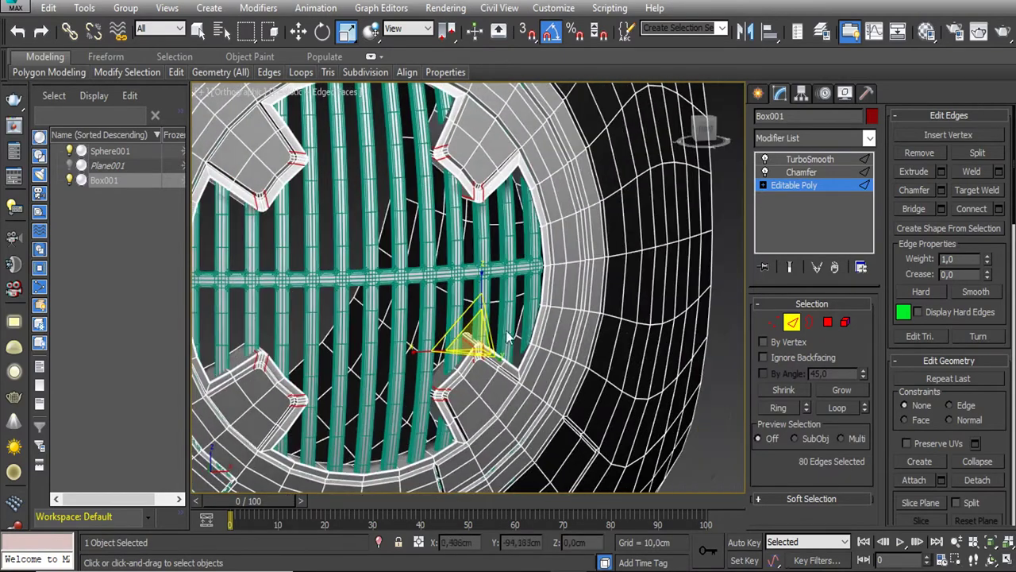
Convert the opening's border selection to polygons and grow it outward
key(3)
ctrl+click(828, 322)
click(839, 390)
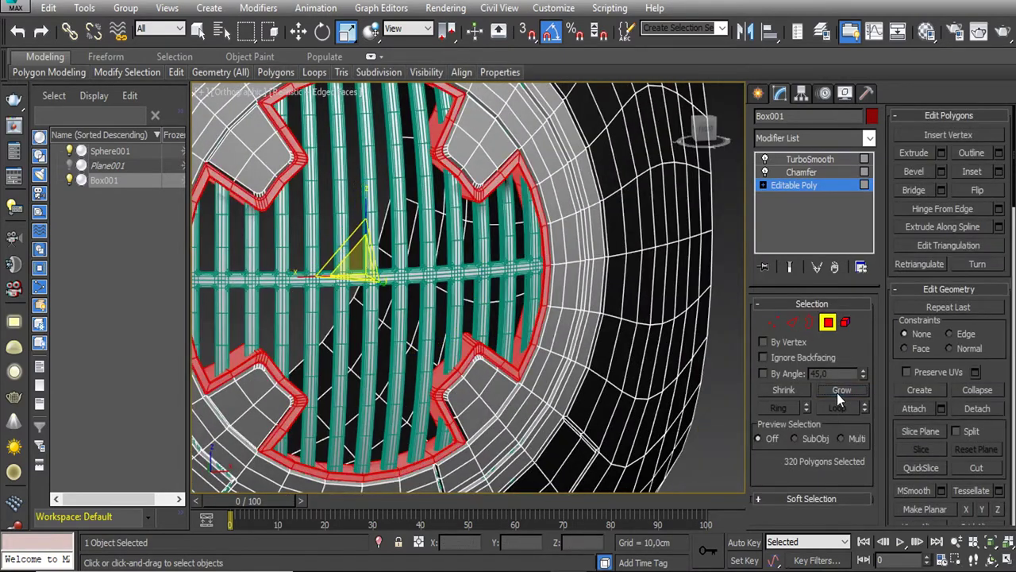
drag(1011, 189, 1011, 282)
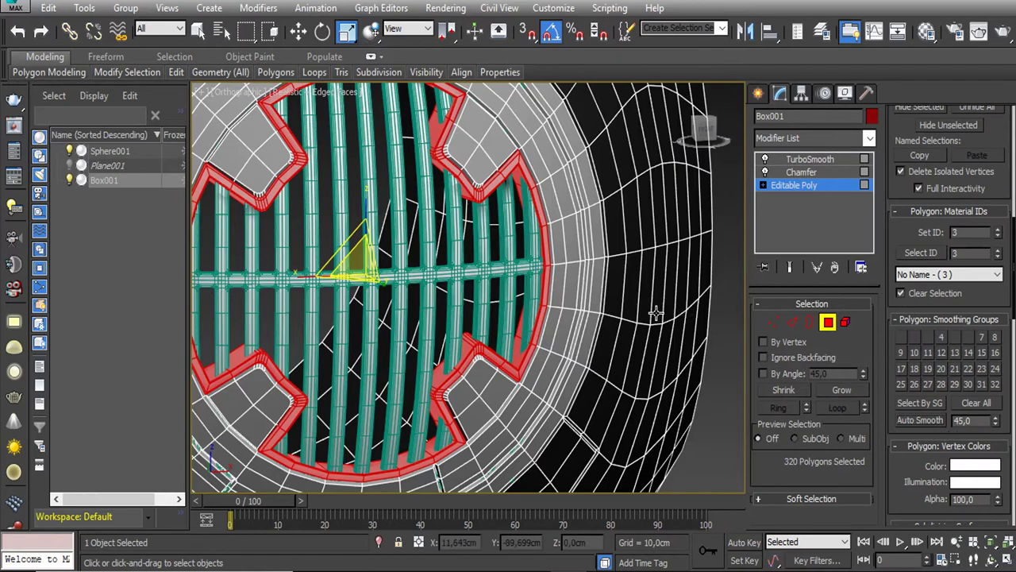
key(f)
scroll(416, 331, up, 3)
Deselect the notch polygons at upper-left, right and lower-left, then return to TurboSmooth
alt+drag(410, 341, 413, 349)
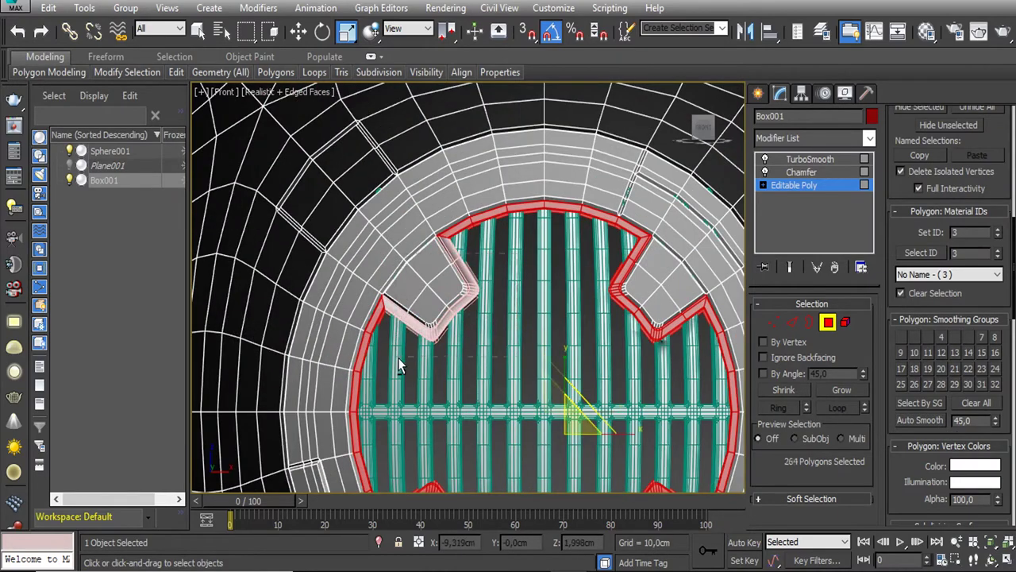
scroll(413, 350, down, 3)
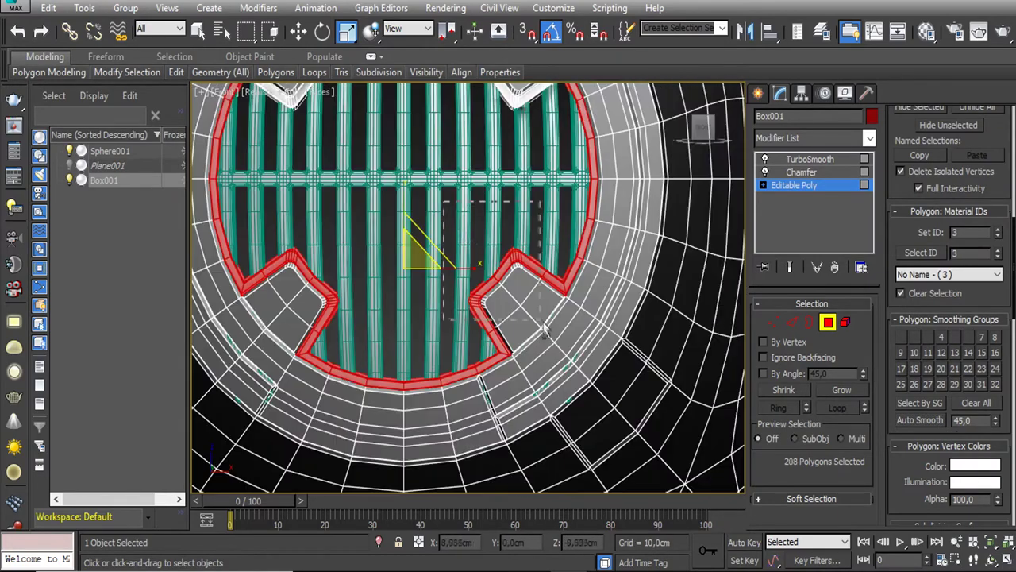
alt+drag(545, 328, 546, 331)
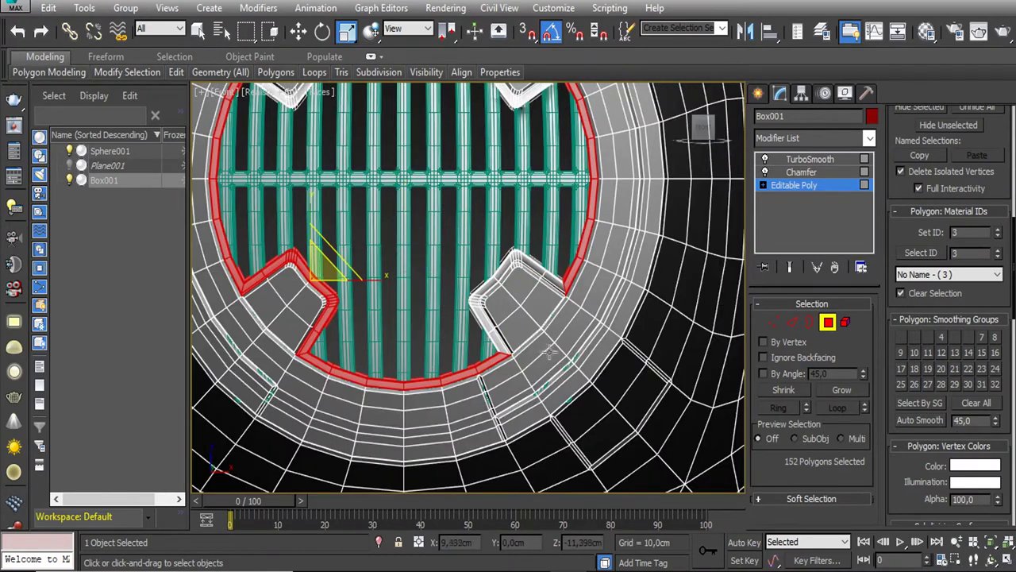
middle_drag(313, 291, 404, 286)
alt+drag(486, 351, 487, 352)
scroll(446, 324, down, 3)
mouse_move(446, 325)
alt+middle_down()
mouse_move(494, 266)
mouse_move(524, 272)
alt+middle_up()
scroll(445, 289, up, 3)
click(809, 159)
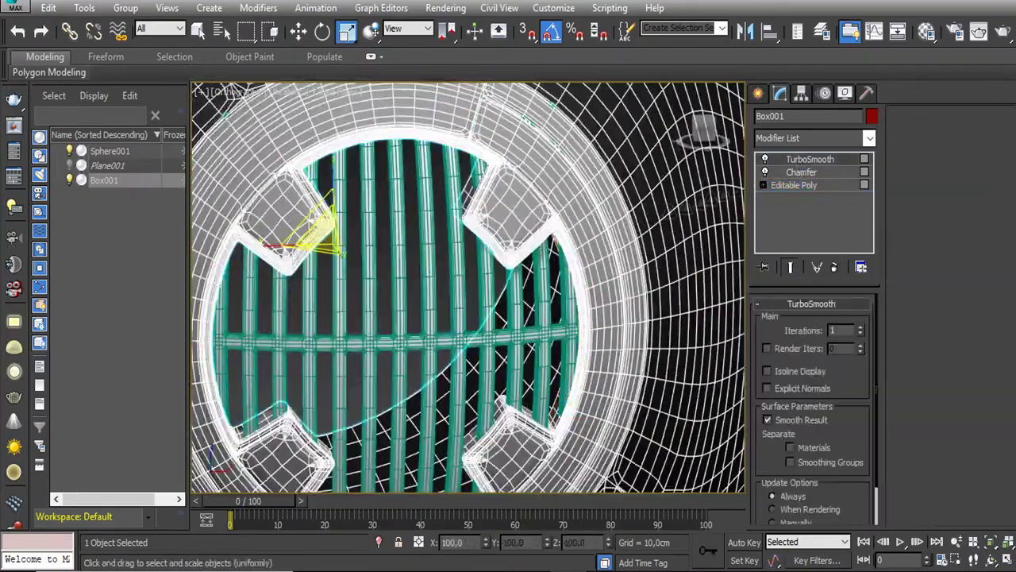
Inspect the smoothed grille up close with plain shading
scroll(445, 289, down, 4)
mouse_move(445, 289)
middle_down()
mouse_move(472, 246)
mouse_move(460, 251)
middle_up()
key(F3)
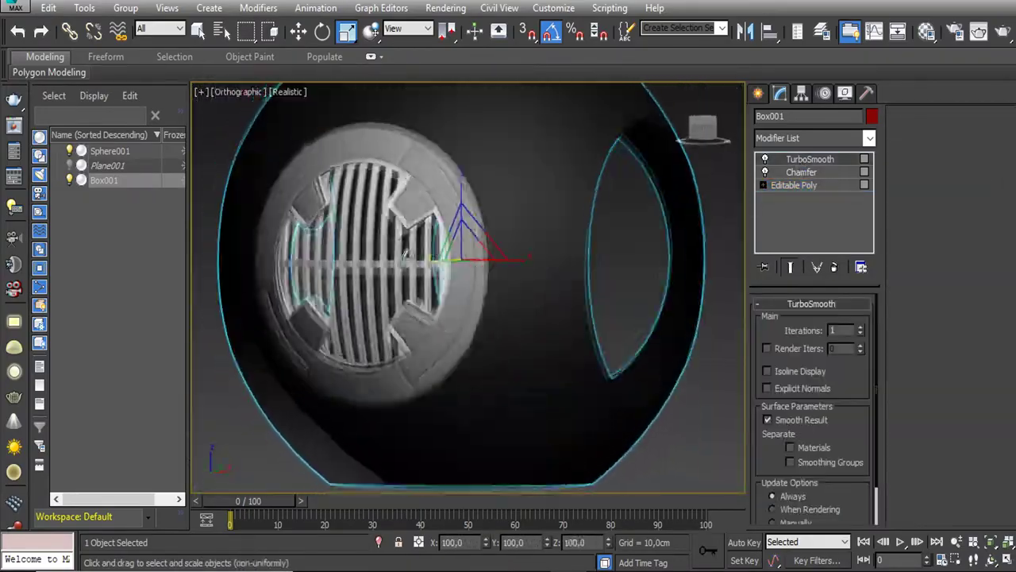
scroll(460, 251, up, 4)
scroll(460, 251, up, 2)
scroll(460, 251, down, 3)
scroll(459, 251, down, 3)
middle_drag(460, 251, 468, 250)
scroll(469, 251, up, 5)
Lower the Chamfer amount to 0.31cm beneath the TurboSmooth
click(801, 172)
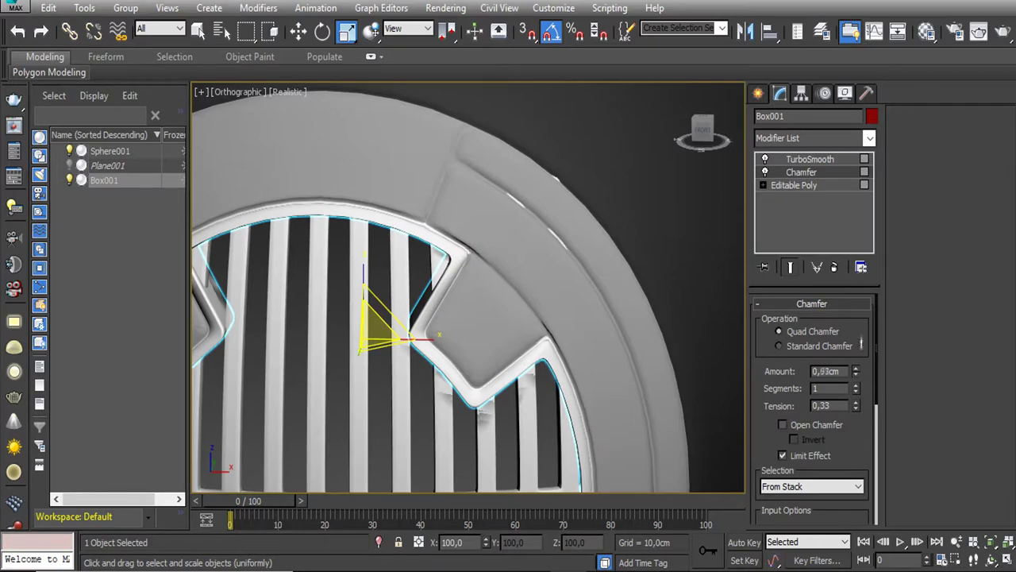
drag(856, 371, 857, 372)
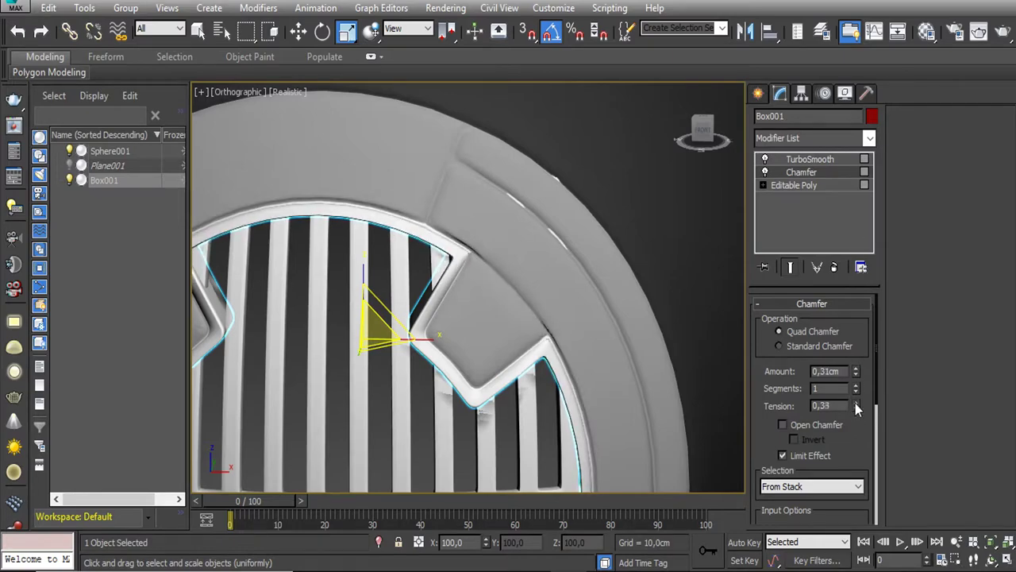
scroll(674, 326, down, 4)
click(808, 160)
scroll(675, 251, up, 1)
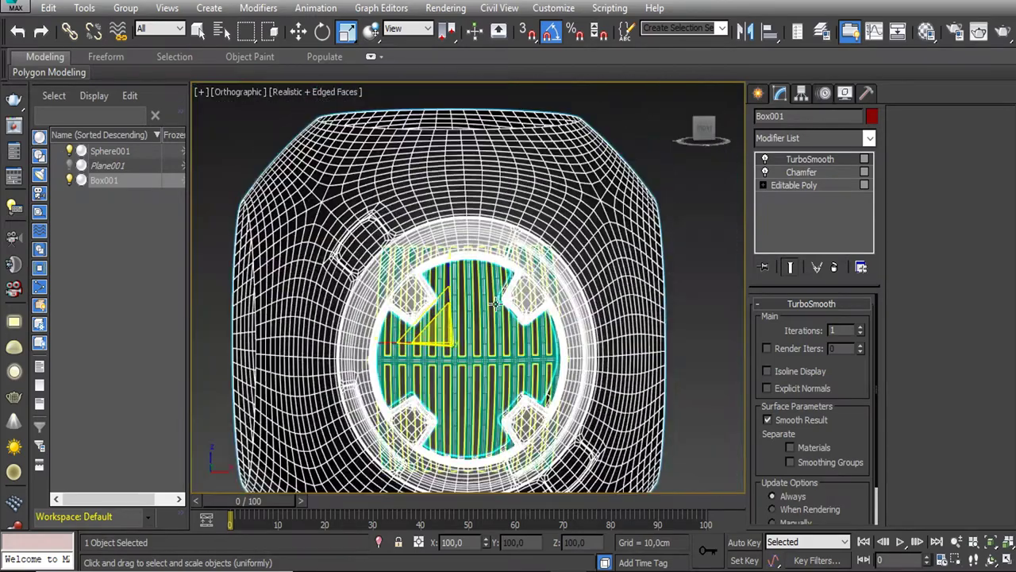
scroll(516, 270, down, 2)
key(t)
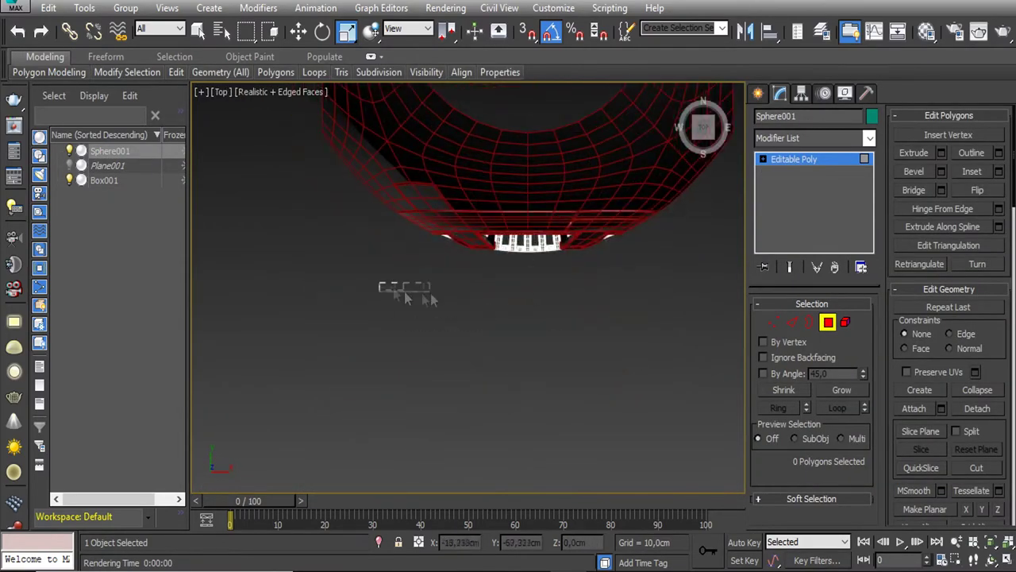
Select the excess panel polygons around the ring opening at Polygon level
drag(674, 166, 674, 174)
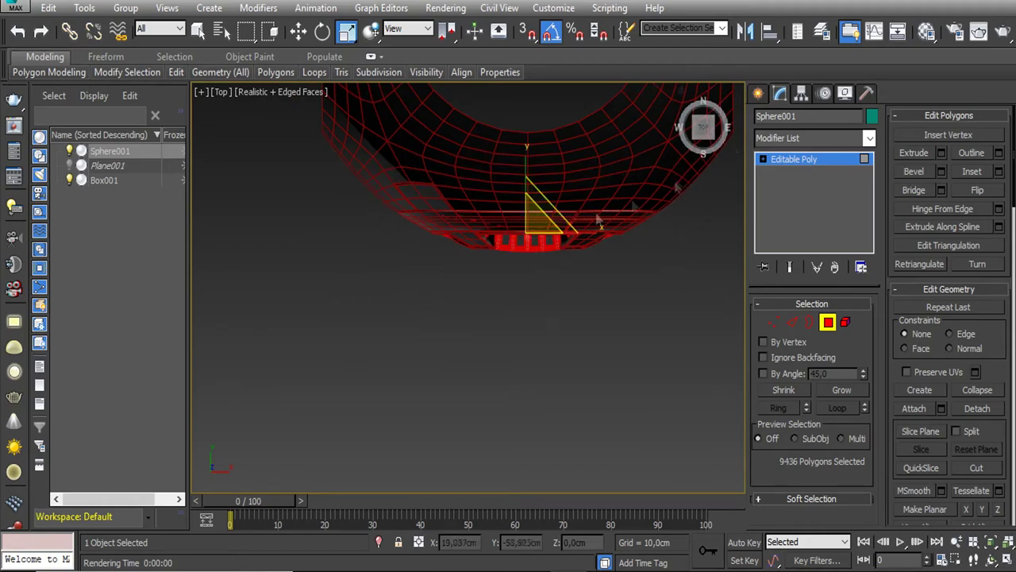
alt+middle_drag(603, 333, 668, 362)
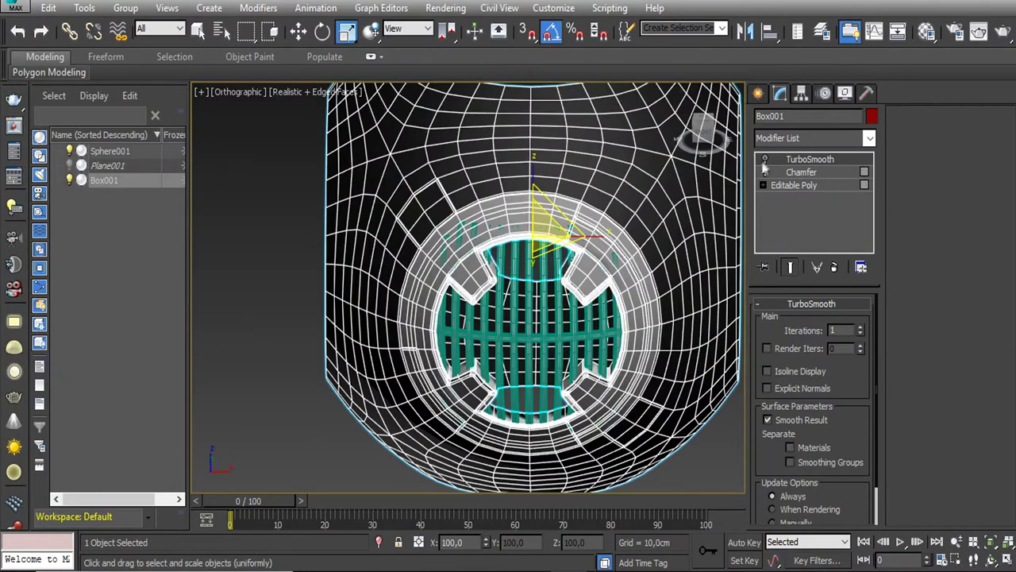
alt+middle_drag(649, 207, 658, 238)
scroll(595, 309, up, 5)
key(4)
alt+middle_drag(604, 311, 349, 352)
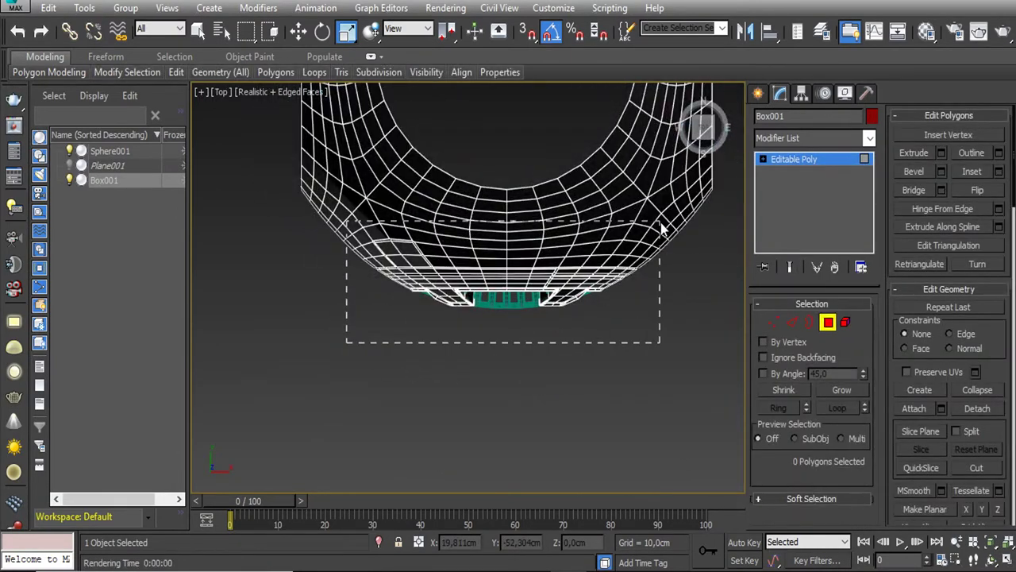
drag(346, 343, 661, 229)
scroll(509, 254, up, 3)
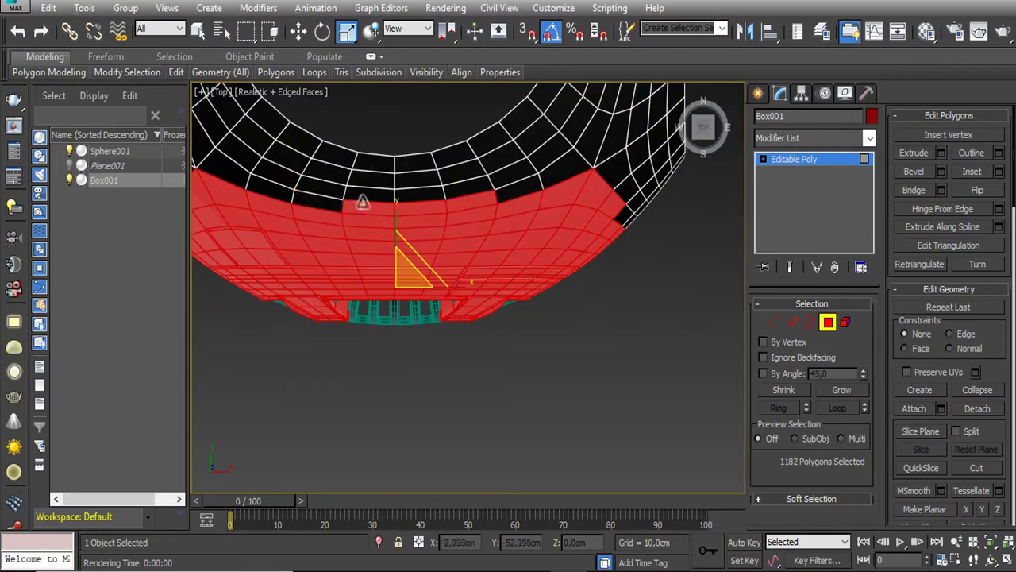
middle_drag(362, 202, 488, 223)
ctrl+drag(635, 215, 595, 186)
mouse_move(594, 186)
alt+middle_down()
mouse_move(633, 99)
mouse_move(485, 258)
mouse_move(412, 244)
mouse_move(445, 262)
alt+middle_up()
alt+click(445, 259)
Delete the selected excess polygons, leaving a single curved vent panel
scroll(445, 262, down, 3)
scroll(453, 302, down, 2)
scroll(464, 327, up, 1)
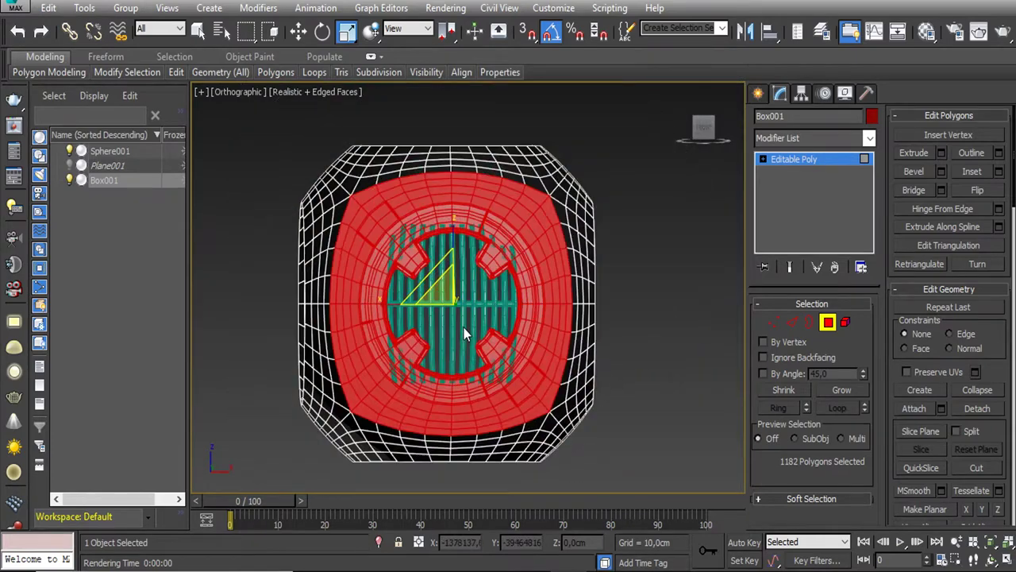
scroll(464, 327, up, 2)
key(ctrl+d)
Exit Polygon mode and hide Sphere001
scroll(464, 327, down, 3)
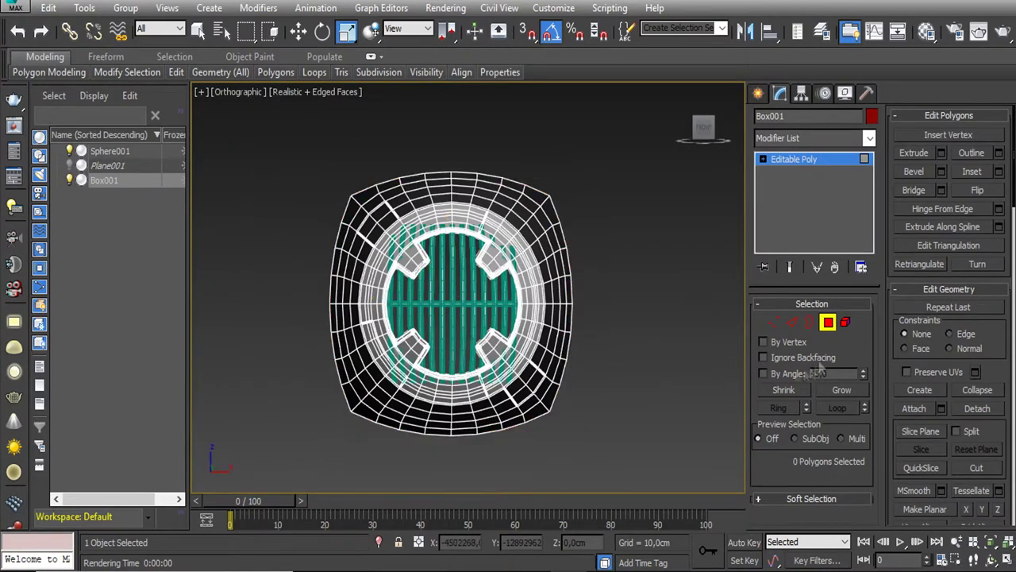
key(4)
click(69, 151)
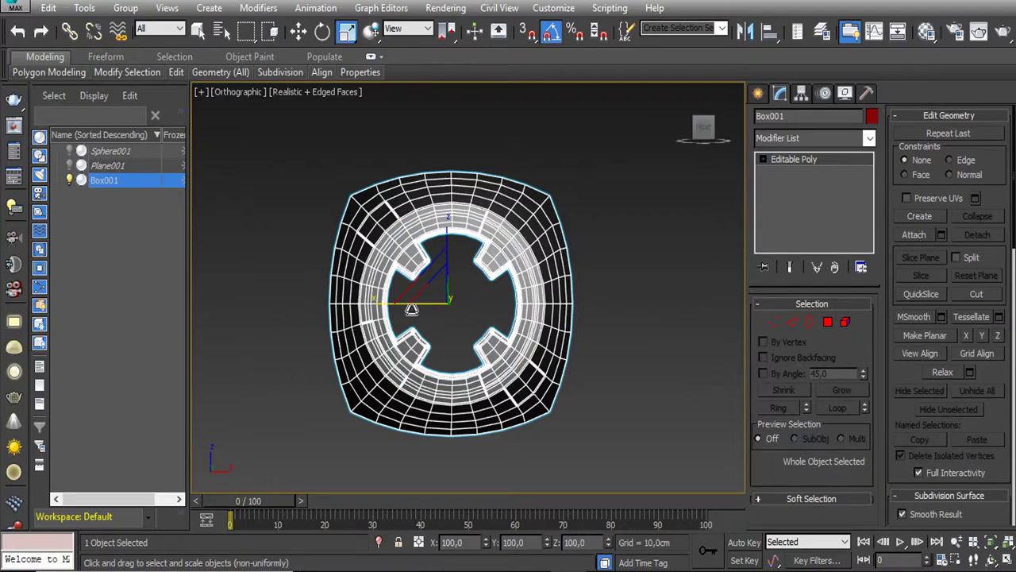
Shift-rotate the vent panel 90° to create copies Box002 and Box003
key(e)
shift+drag(411, 310, 398, 304)
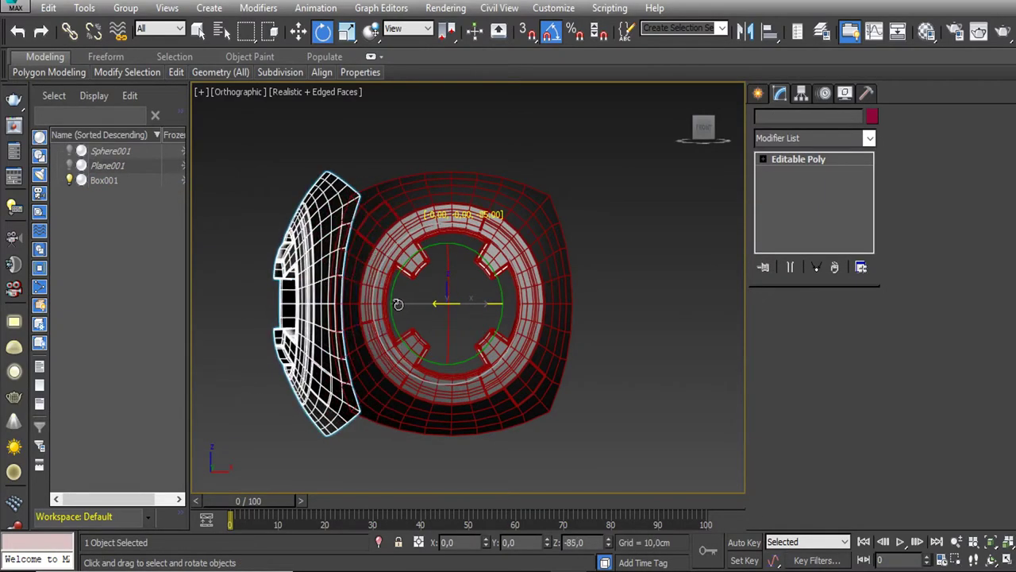
click(512, 351)
alt+middle_drag(513, 352, 553, 282)
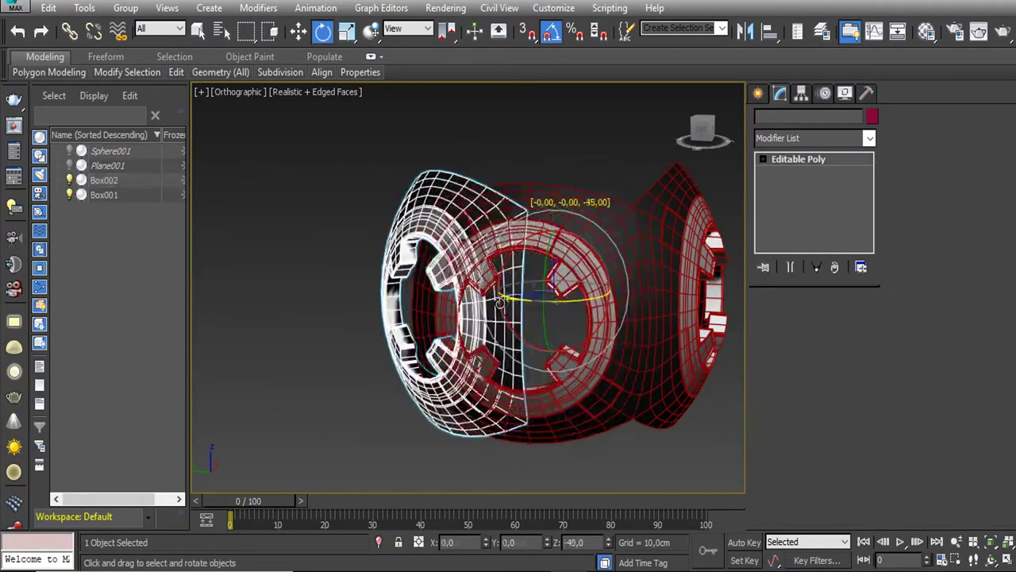
shift+drag(550, 280, 550, 333)
click(511, 352)
Rotate-clone further panel copies, Box004 onward, onto the body's remaining sides
alt+middle_drag(510, 352, 481, 227)
shift+drag(481, 226, 481, 282)
click(510, 352)
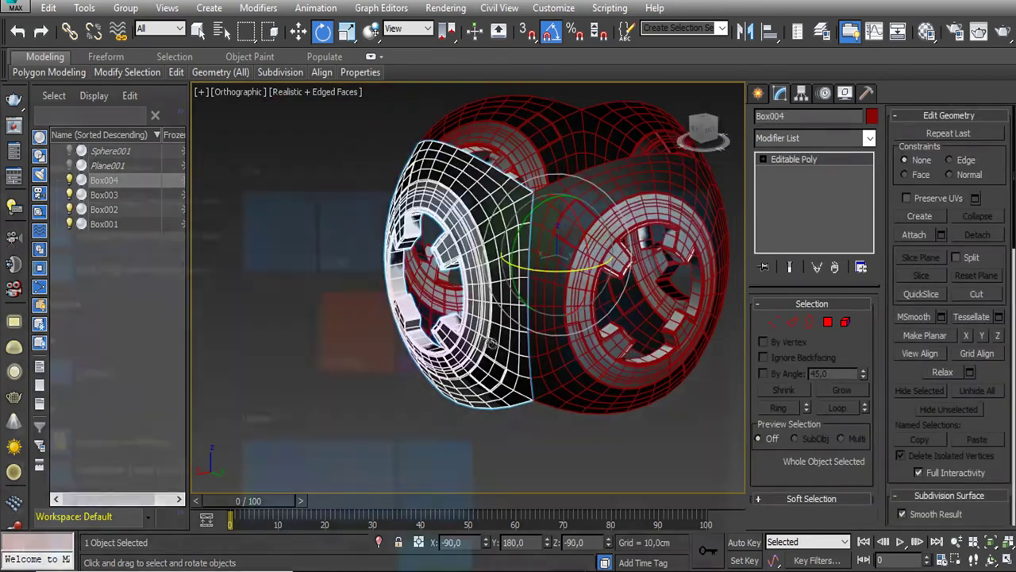
alt+middle_drag(492, 341, 464, 262)
mouse_move(465, 262)
shift+mouse_down()
mouse_move(463, 208)
mouse_move(459, 303)
shift+mouse_up()
click(511, 352)
key(F4)
alt+middle_drag(510, 352, 476, 262)
scroll(476, 262, down, 5)
scroll(481, 257, up, 8)
scroll(512, 264, down, 4)
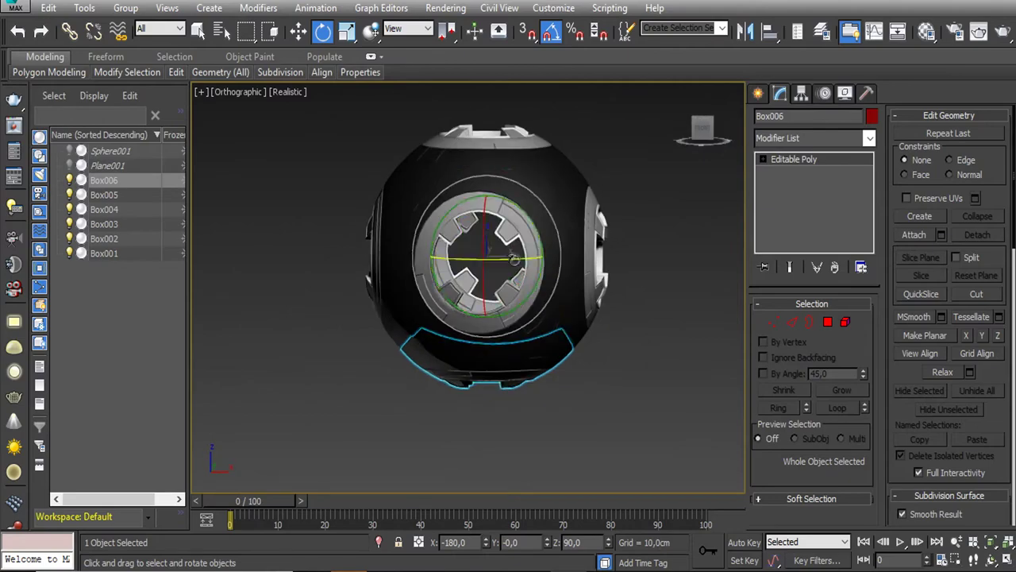
Attach the rotated panel copies Box002–Box006 to Box001
click(540, 254)
click(488, 139)
click(596, 246)
click(377, 254)
click(484, 374)
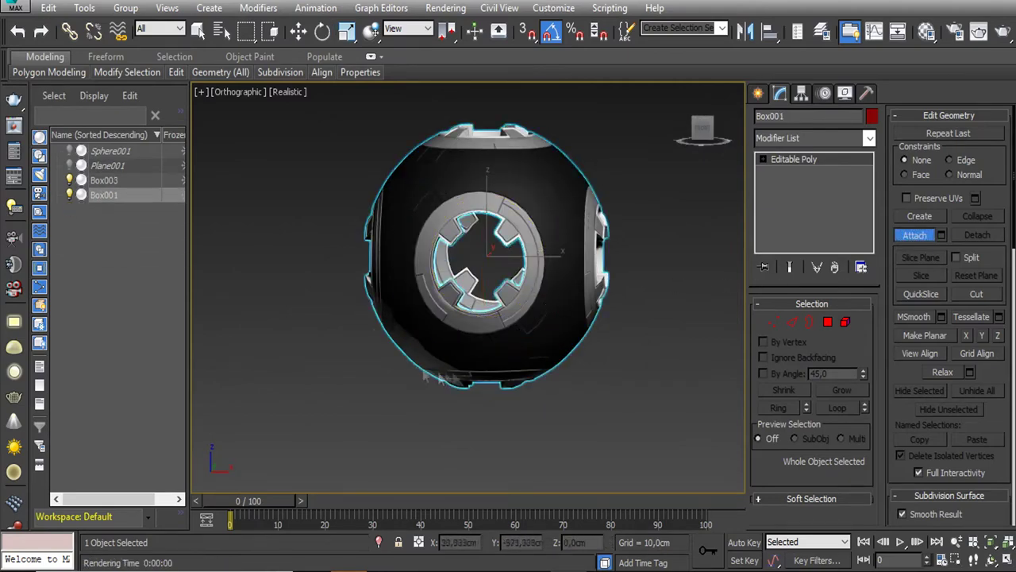
alt+middle_drag(485, 373, 508, 199)
click(492, 286)
alt+middle_drag(492, 282, 508, 262)
Check the ring openings from the front and attach the remaining piece to Box001
key(F4)
key(f)
scroll(512, 260, up, 3)
key(F4)
mouse_move(482, 299)
alt+middle_down()
mouse_move(454, 362)
mouse_move(468, 333)
alt+middle_up()
key(f)
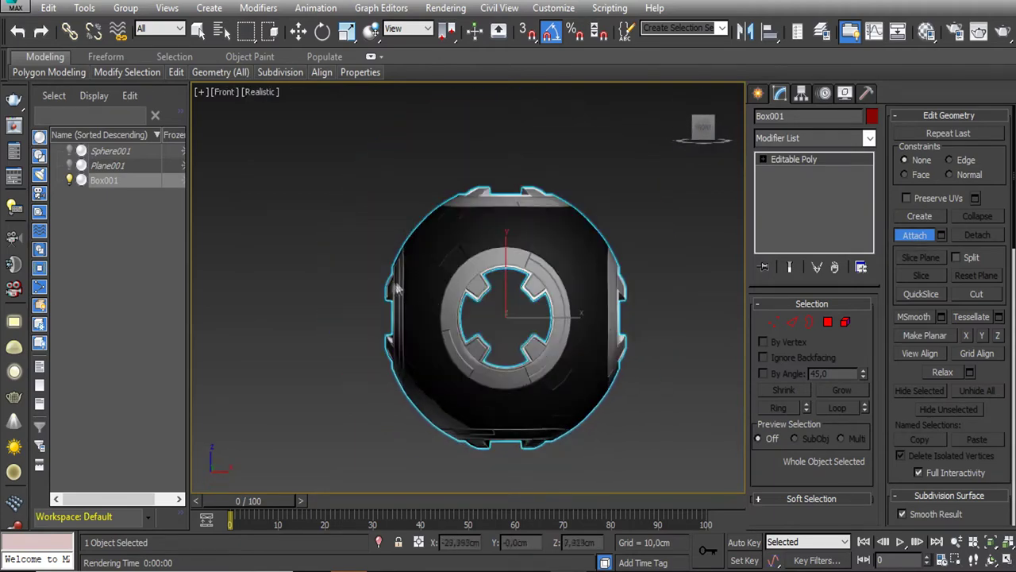
click(395, 289)
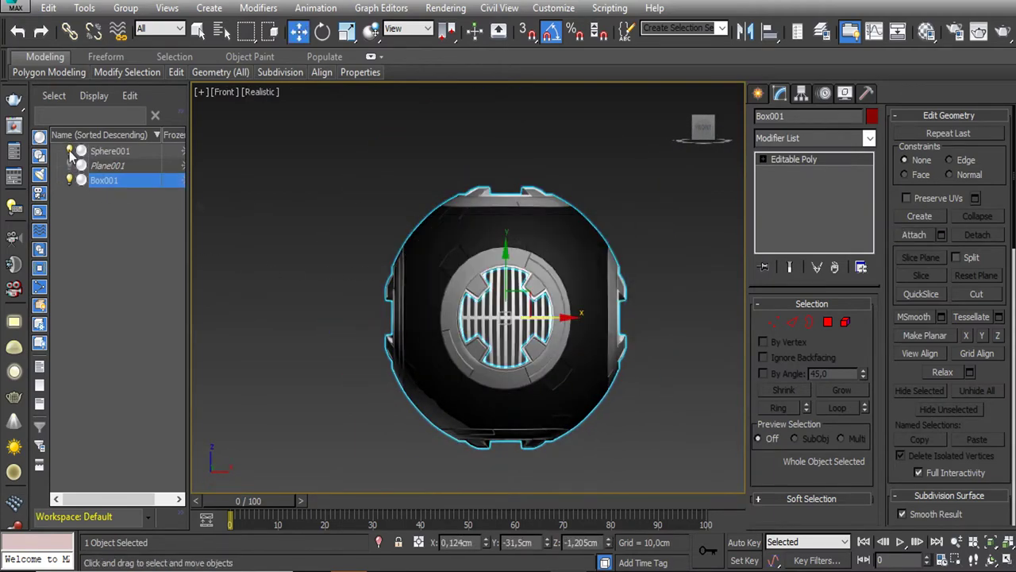
Shift-rotate copies of the grille into the side and top vents, creating Sphere004 and Sphere005
key(4)
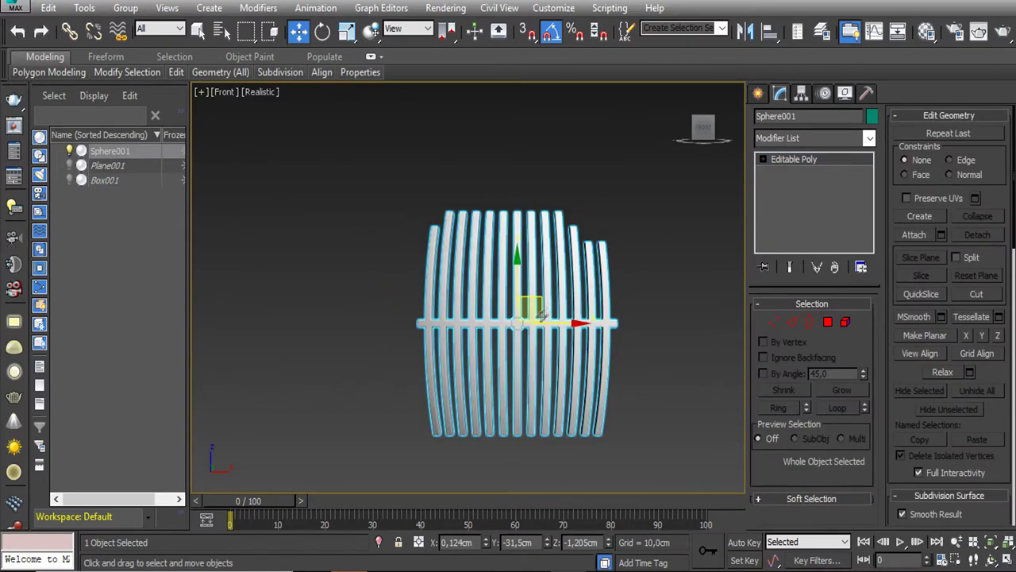
shift+drag(532, 323, 460, 324)
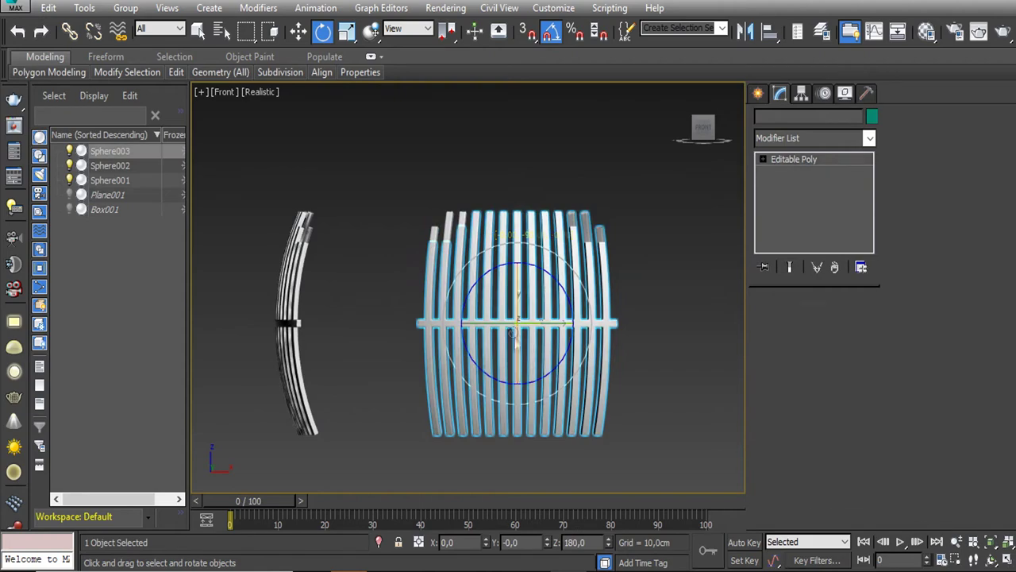
shift+drag(462, 324, 442, 327)
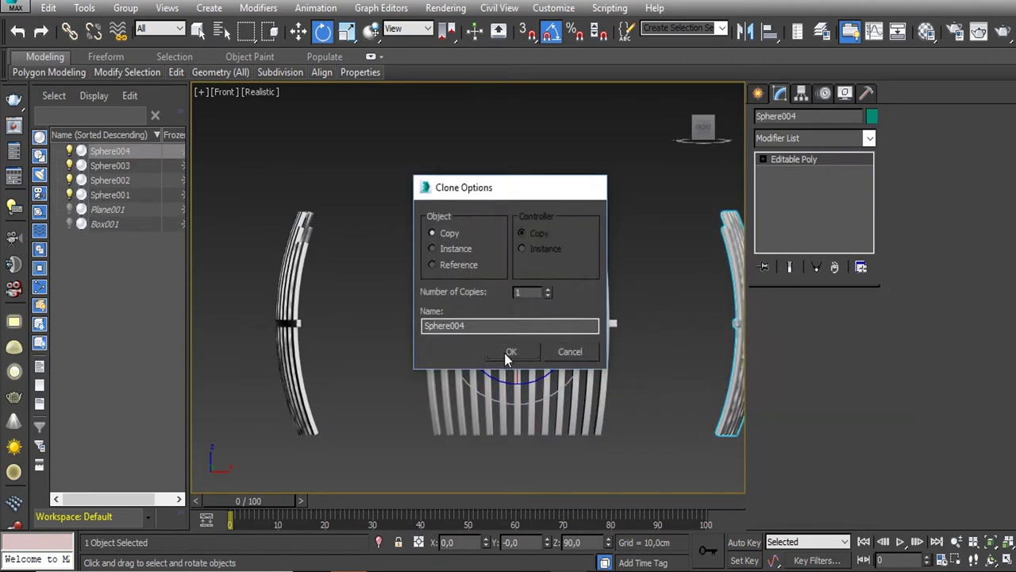
click(504, 353)
alt+middle_drag(518, 309, 556, 268)
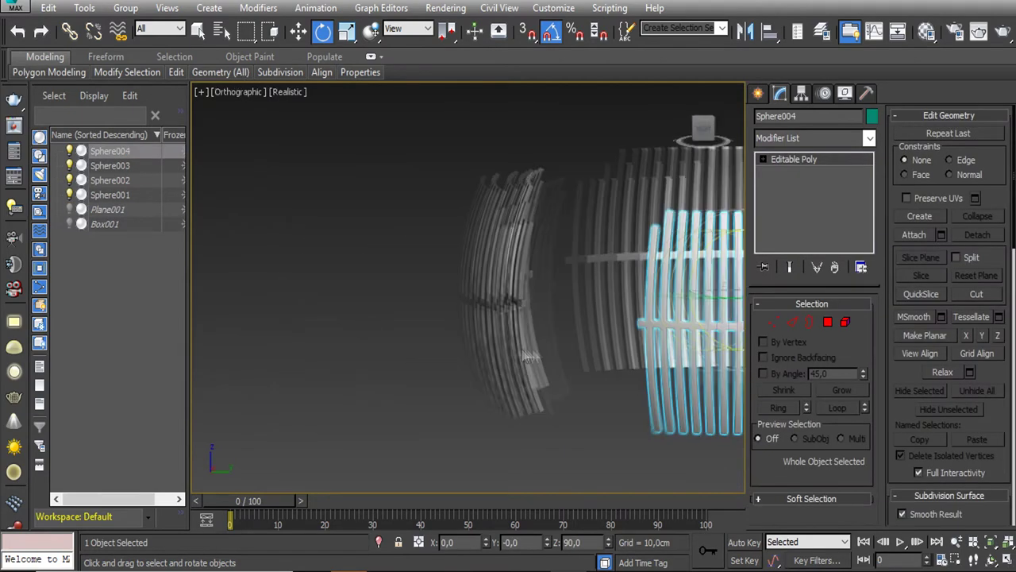
shift+drag(555, 268, 559, 347)
key(Return)
Show the Box001 panels to check grille placement from the front, then hide them again
click(69, 252)
mouse_move(453, 238)
alt+middle_down()
mouse_move(721, 337)
mouse_move(698, 326)
alt+middle_up()
key(f)
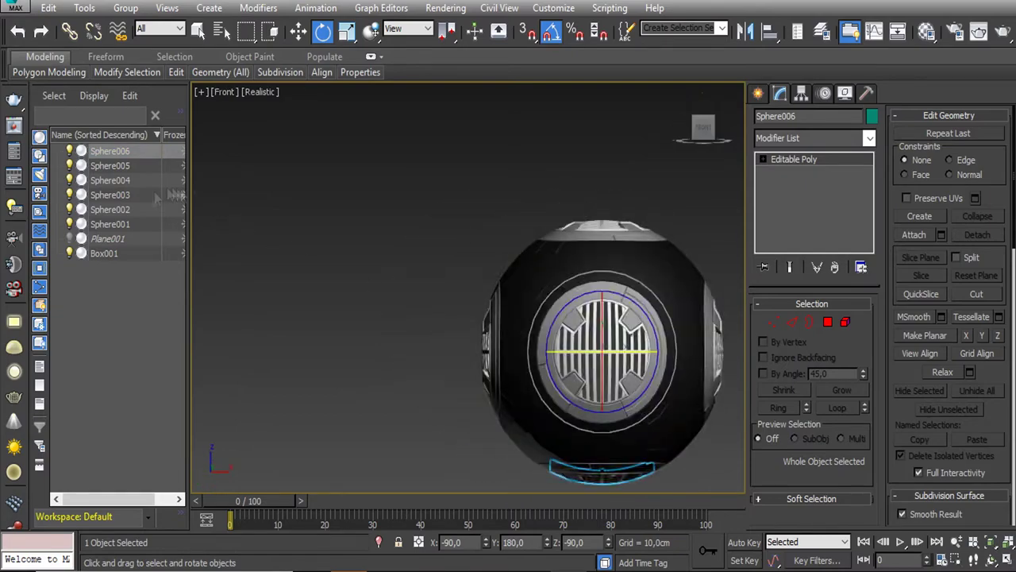
click(70, 252)
Attach the four grille copies to Sphere001 and make Box001 visible again
click(547, 318)
click(914, 234)
click(540, 198)
click(649, 317)
click(539, 435)
click(429, 318)
mouse_move(430, 317)
alt+middle_down()
mouse_move(476, 301)
mouse_move(563, 334)
alt+middle_up()
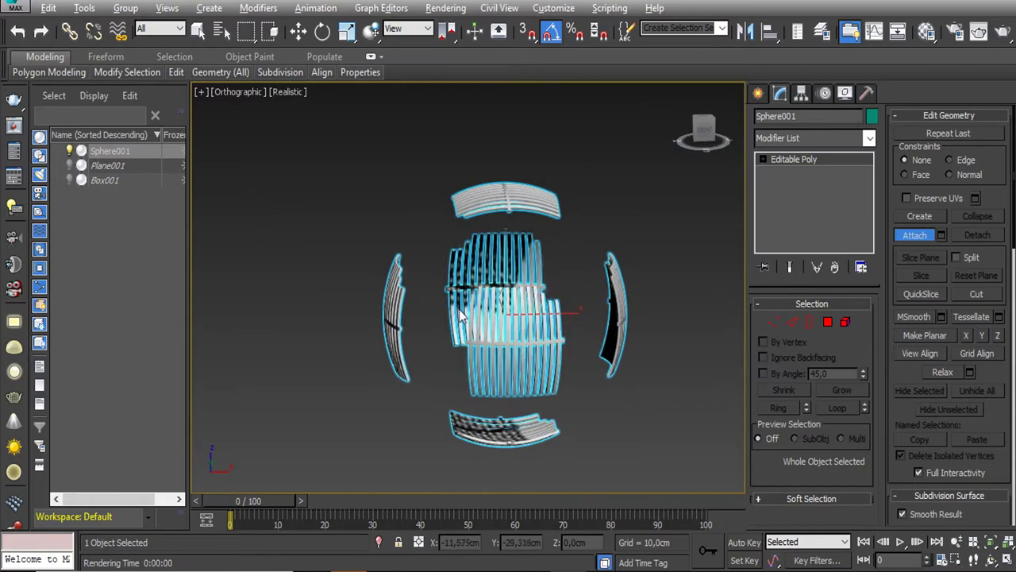
click(70, 180)
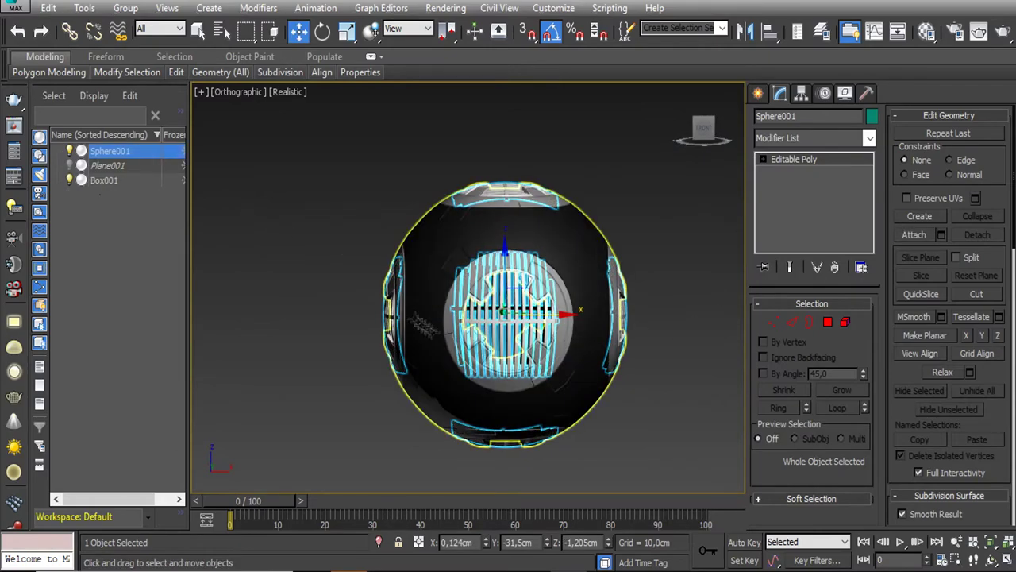
Select Box001 and weld all 7740 of its vertices at 0.1cm
key(f)
click(651, 302)
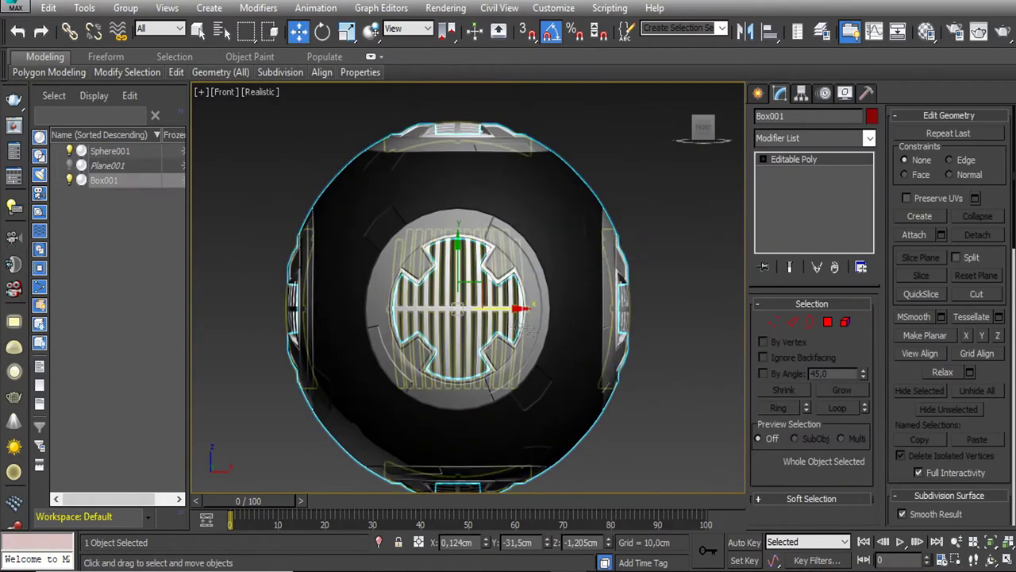
click(813, 137)
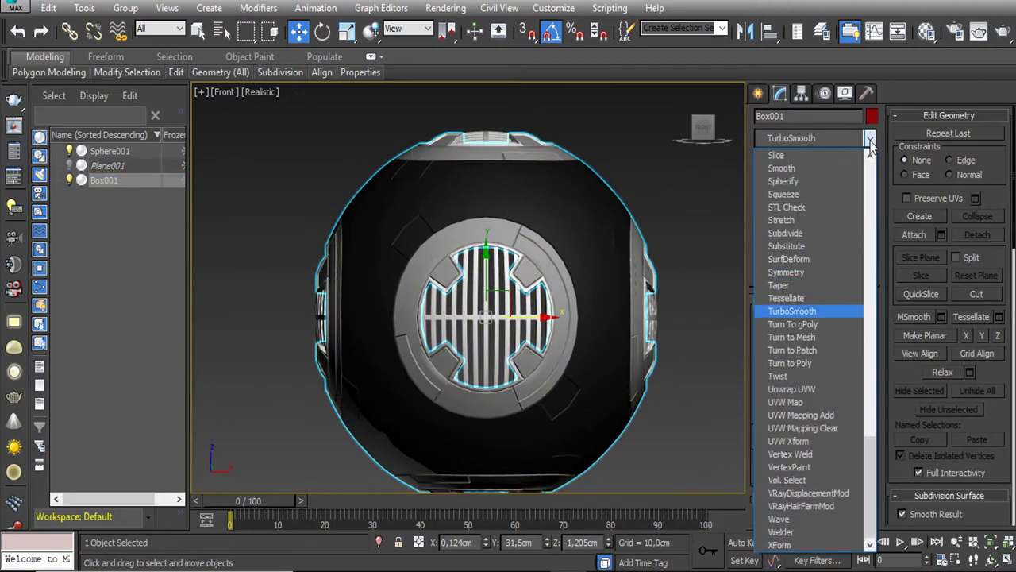
key(Escape)
key(1)
key(ctrl+a)
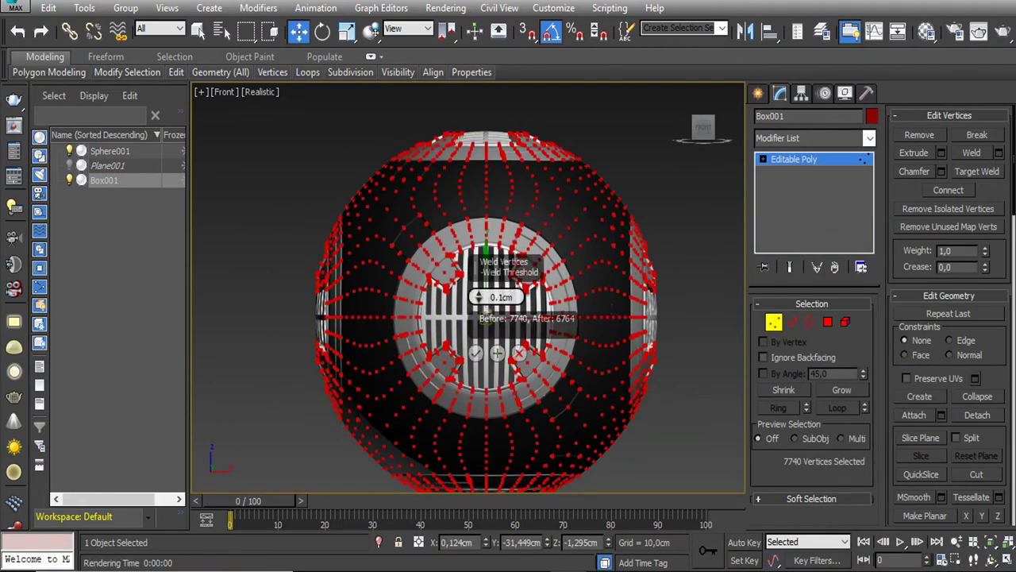
Add TurboSmooth with 2 iterations to Box001 and collapse it to Editable Poly
click(870, 139)
click(805, 310)
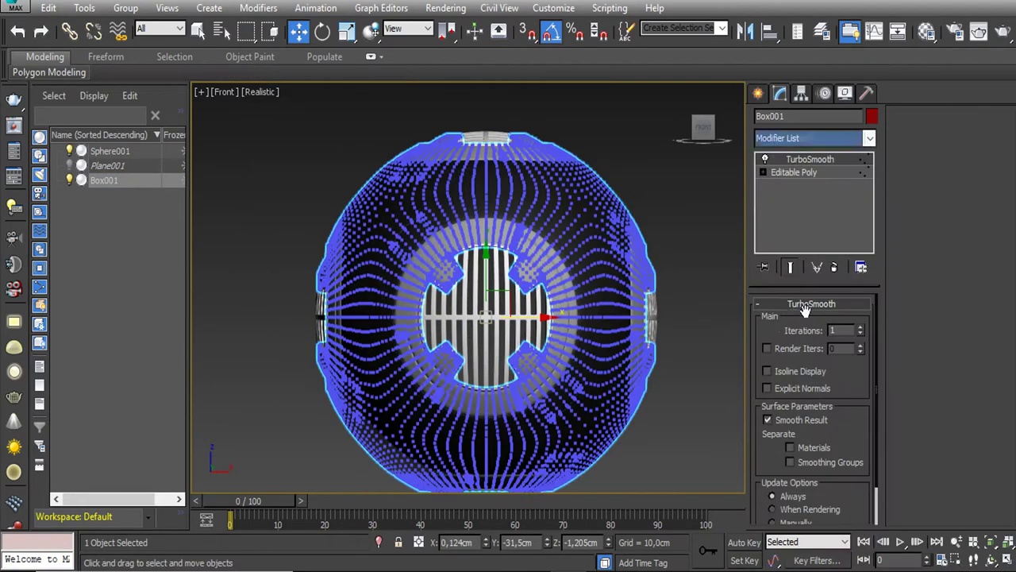
click(859, 326)
right_click(569, 220)
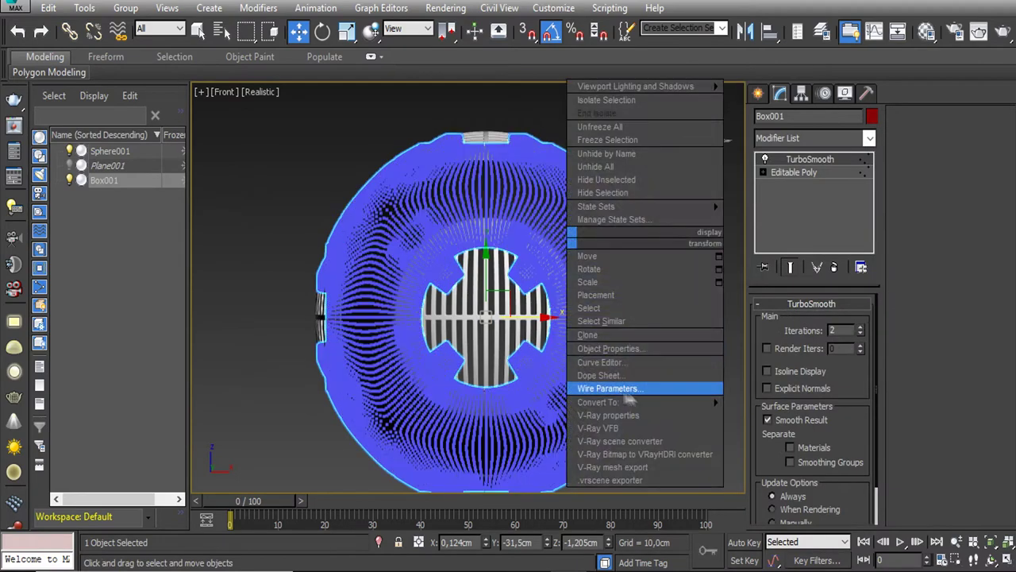
click(754, 401)
key(F4)
key(F4)
alt+middle_drag(508, 341, 538, 362)
key(f)
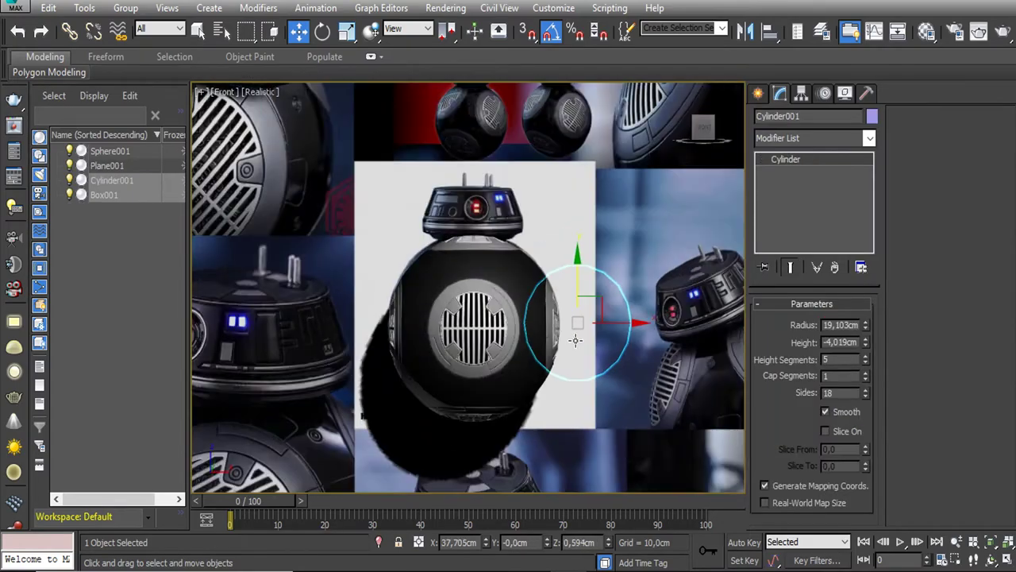
Rotate Cylinder001 90°, centre it on the grille, and move it up to the head
alt+middle_drag(575, 340, 628, 340)
scroll(631, 340, up, 3)
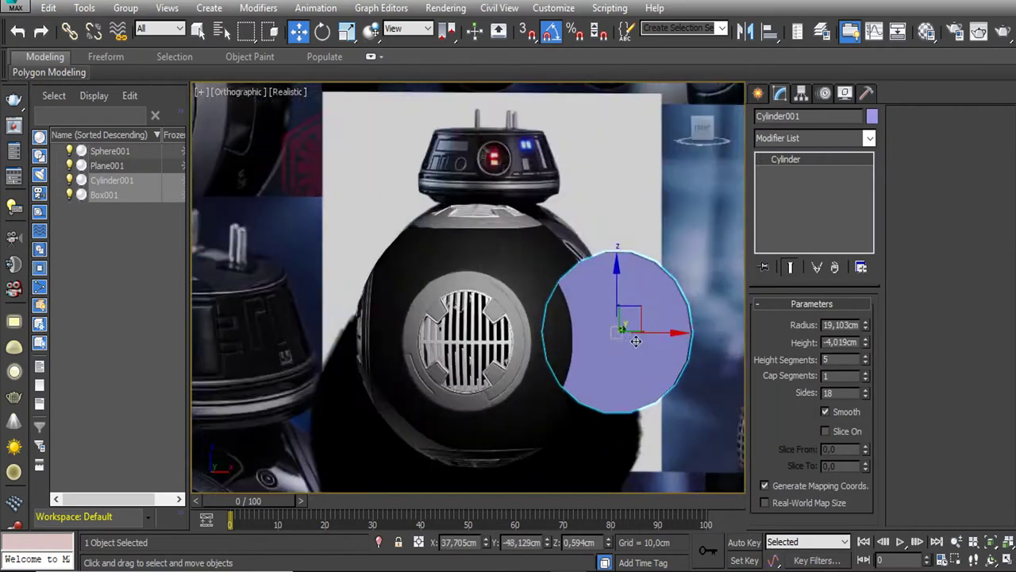
scroll(635, 340, up, 2)
key(e)
drag(635, 340, 609, 347)
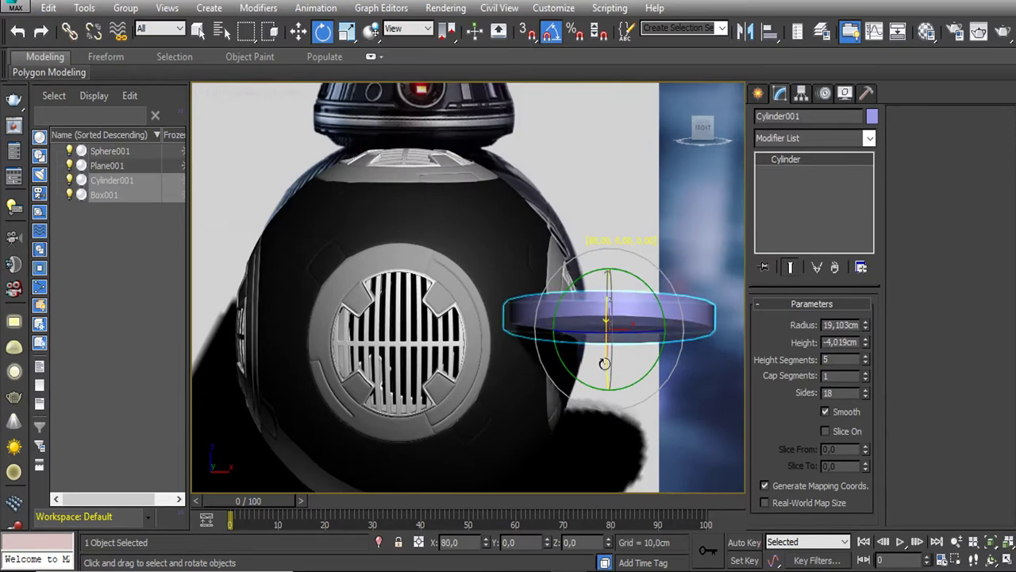
key(alt+a)
click(493, 373)
click(512, 413)
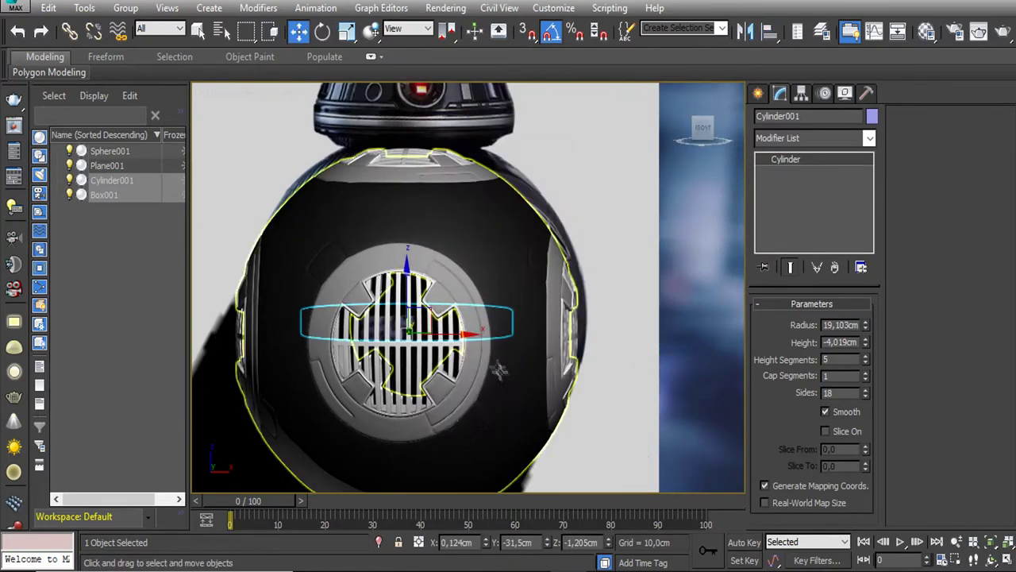
key(w)
drag(406, 270, 406, 67)
Make Cylinder001 15.663cm tall and seat it on top of the ball
key(f)
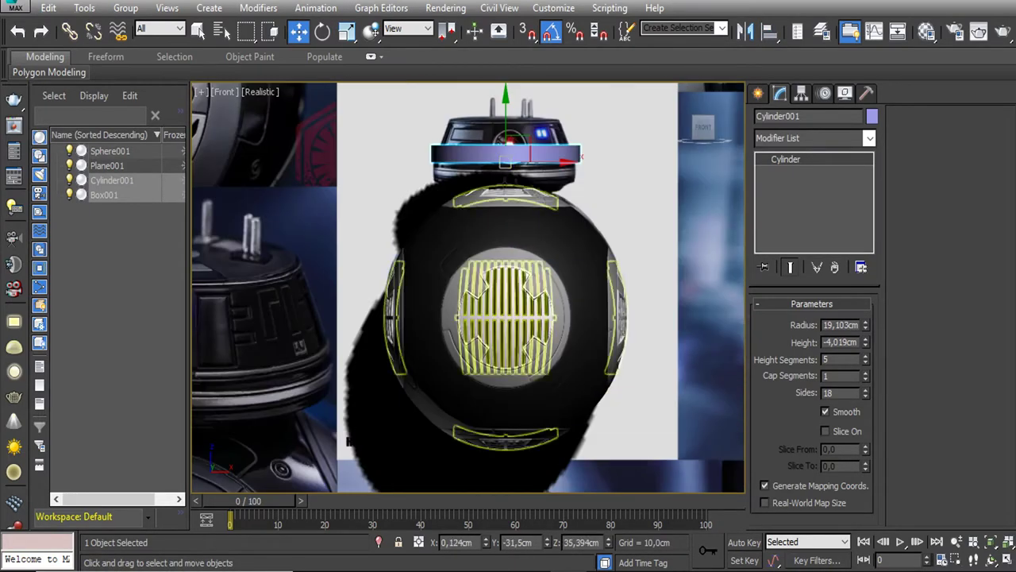
drag(864, 289, 863, 308)
scroll(506, 113, up, 3)
drag(520, 190, 520, 156)
drag(501, 89, 501, 99)
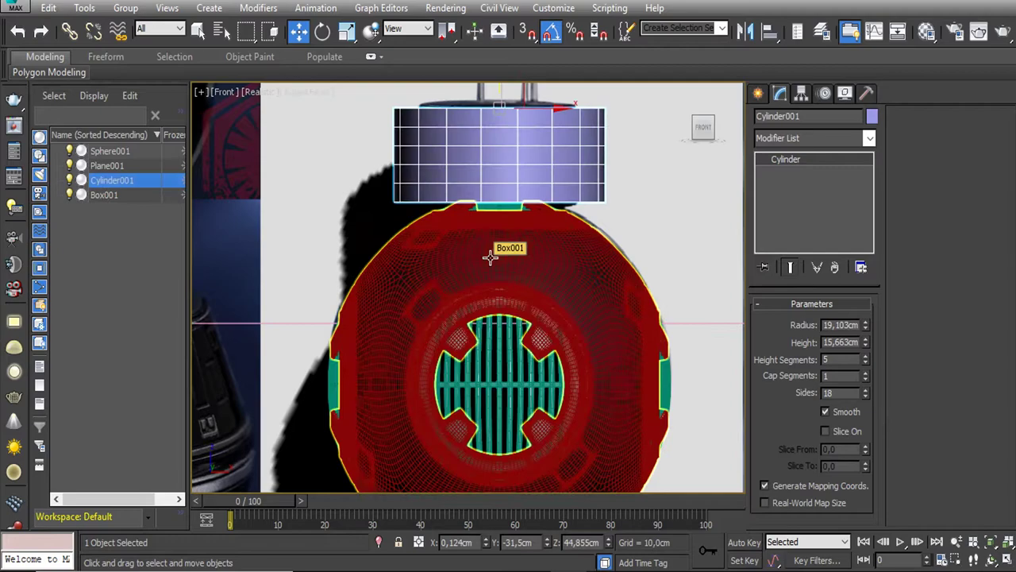
middle_drag(501, 185, 514, 197)
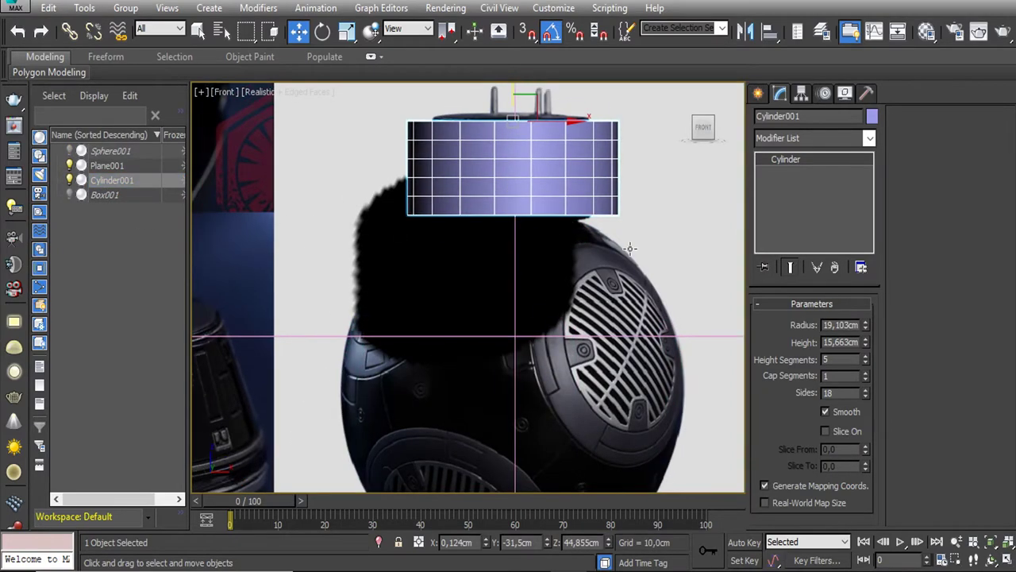
scroll(508, 158, up, 2)
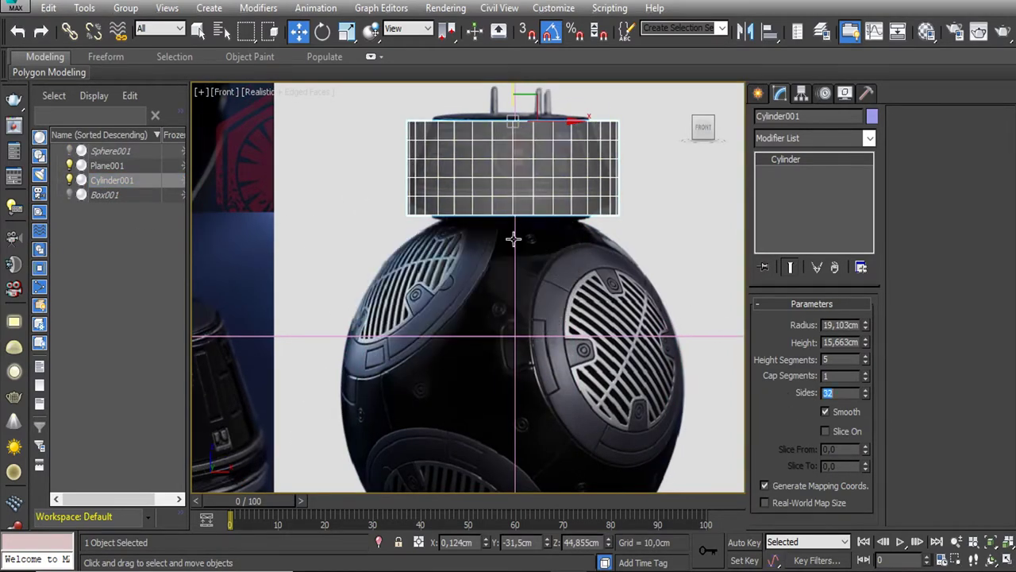
scroll(484, 135, up, 2)
Convert Cylinder001 to Editable Poly and scale its bottom vertex row inward
right_click(469, 127)
click(683, 260)
click(773, 321)
drag(325, 338, 684, 274)
key(r)
drag(528, 258, 512, 288)
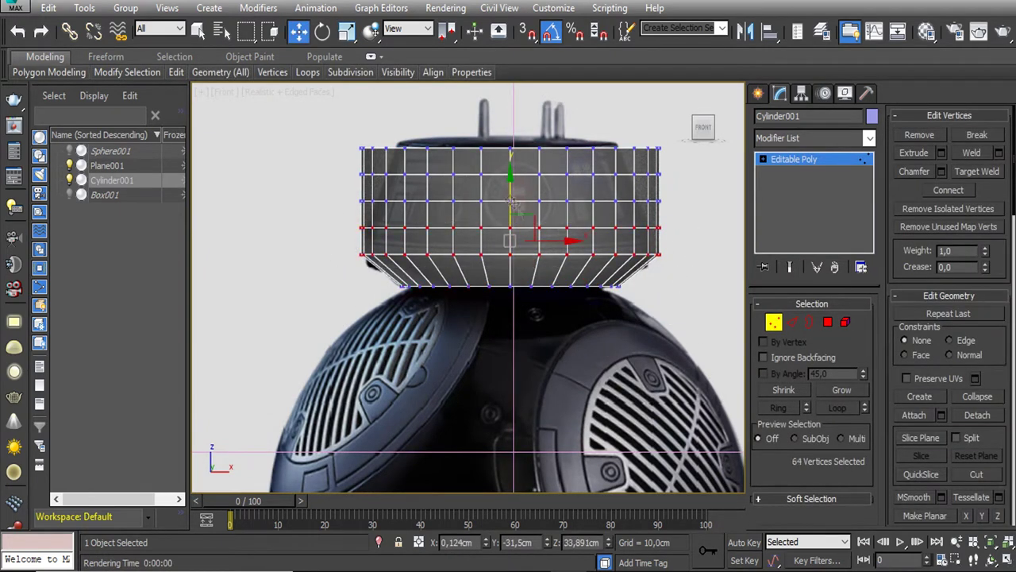
Move and scale the head's middle and bottom vertex rows to follow the reference profile
drag(515, 203, 510, 193)
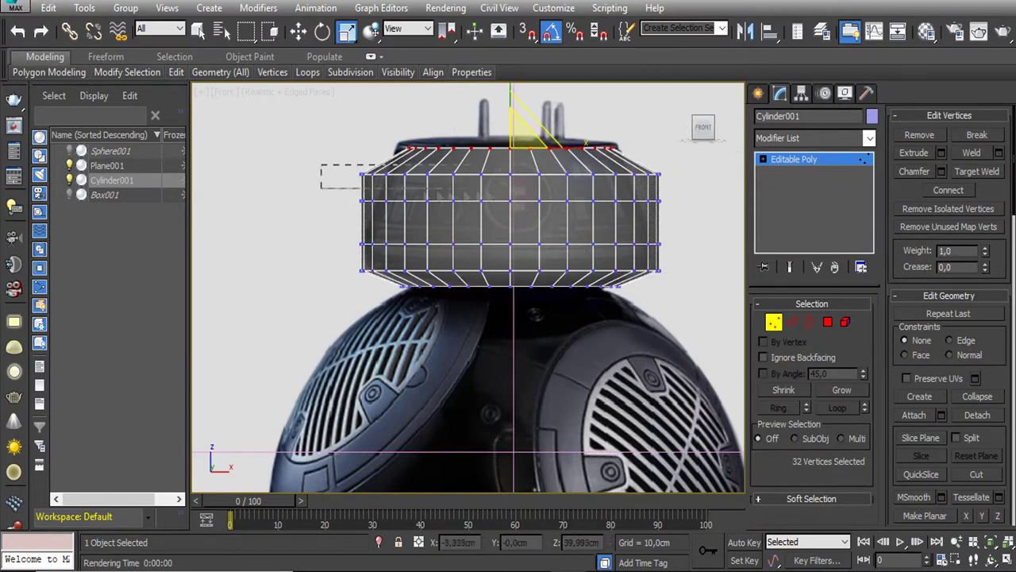
mouse_move(509, 114)
mouse_down()
mouse_move(512, 92)
mouse_move(519, 156)
mouse_up()
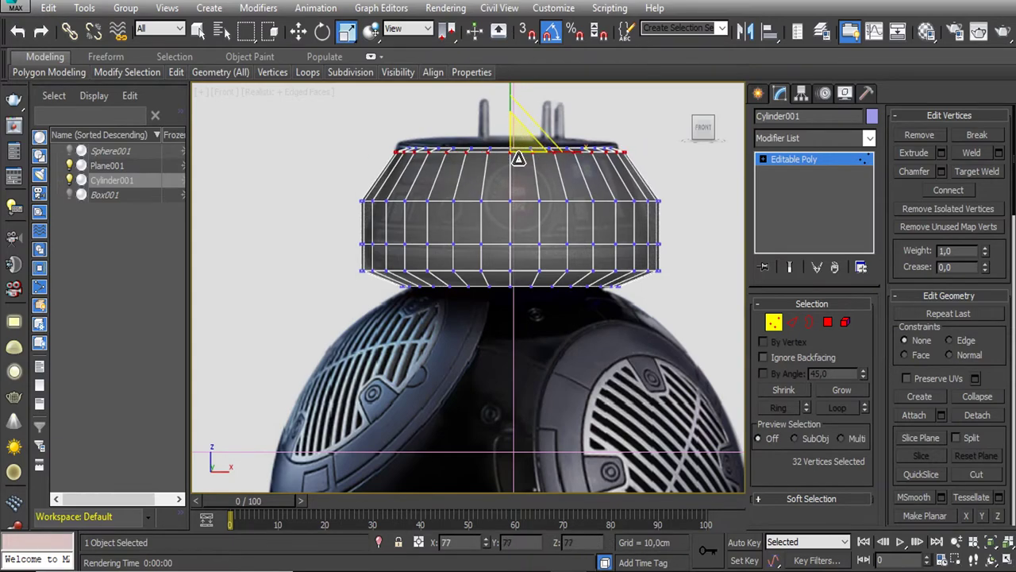
scroll(577, 220, up, 2)
middle_drag(576, 220, 583, 233)
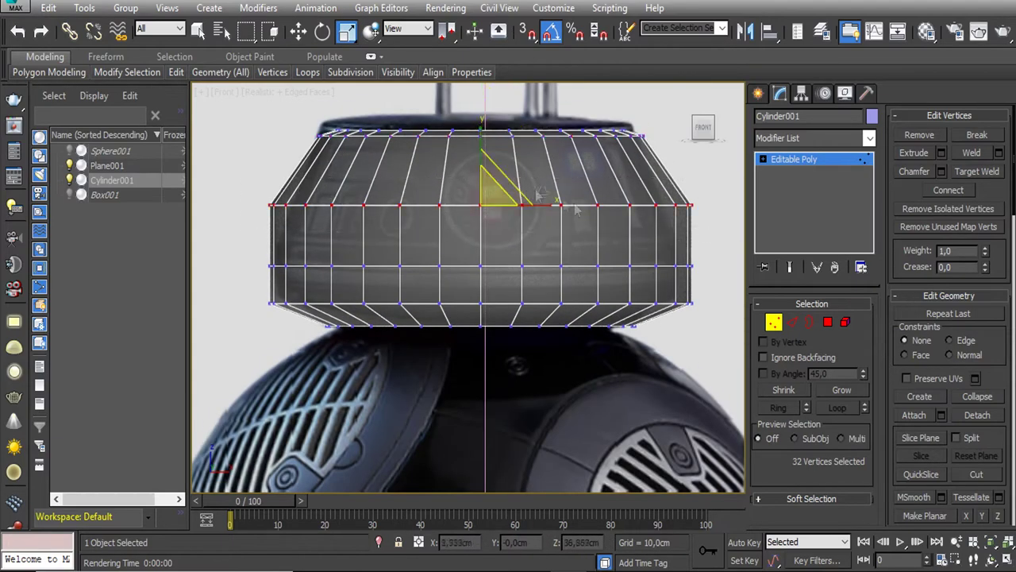
drag(538, 194, 490, 196)
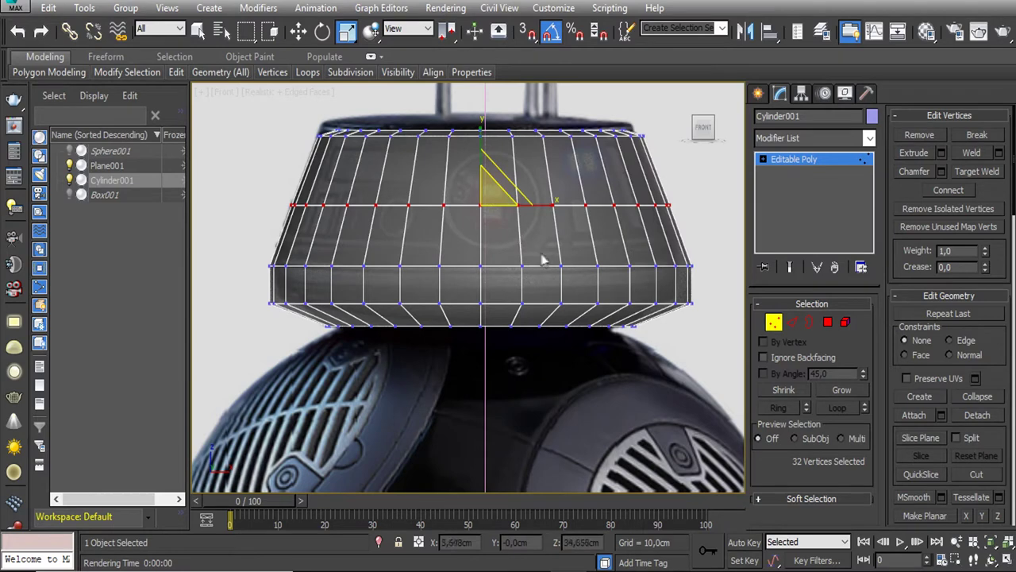
drag(494, 315, 487, 357)
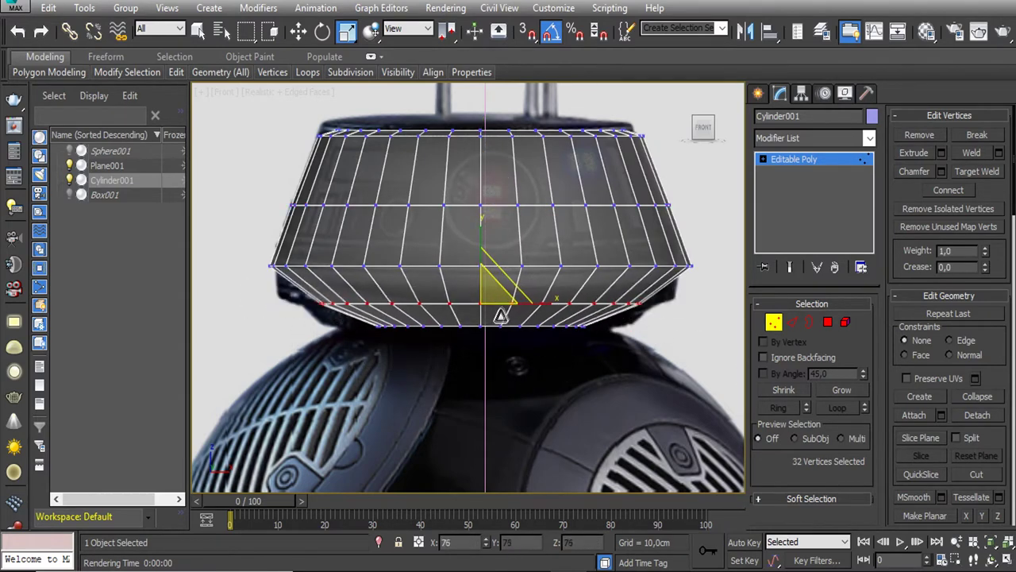
key(w)
mouse_move(480, 266)
mouse_down()
mouse_move(480, 242)
mouse_move(474, 253)
mouse_up()
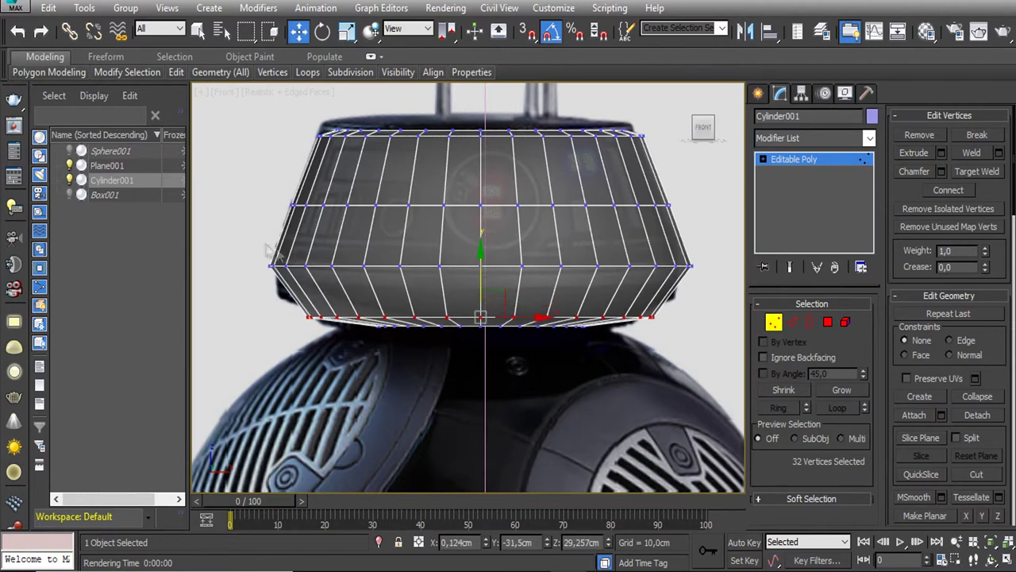
drag(480, 204, 480, 215)
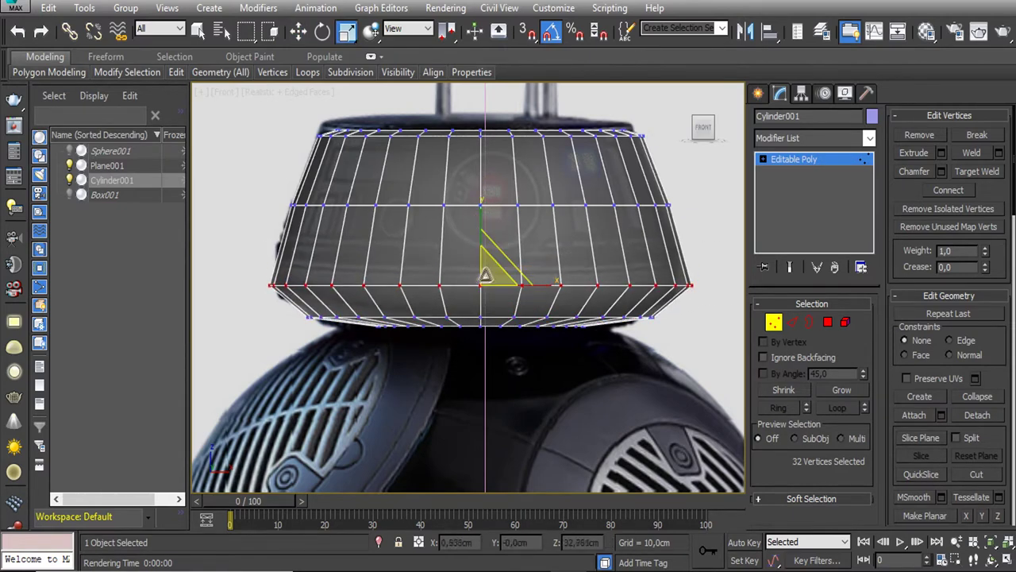
drag(482, 278, 488, 278)
Scale the bottom ring to about 65%, lower and widen the middle ring to 113%, then preview an edge chamfer
drag(266, 305, 698, 333)
drag(494, 322, 494, 350)
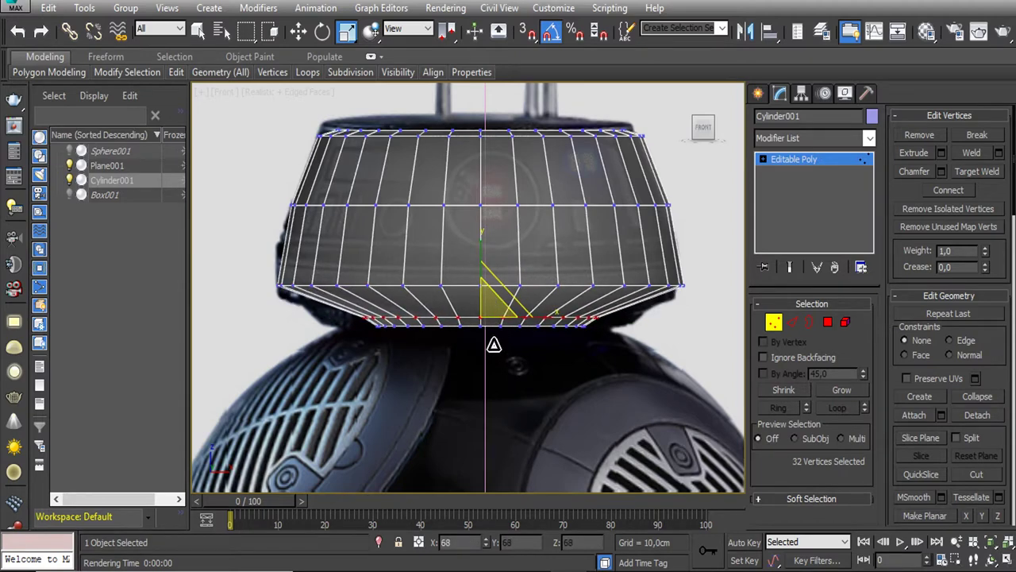
drag(490, 309, 489, 302)
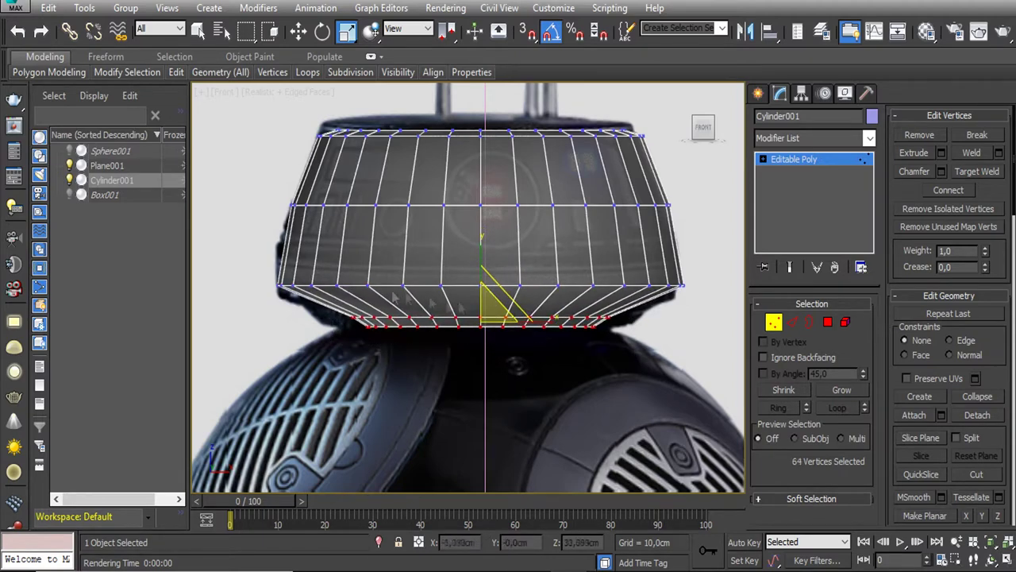
key(w)
drag(480, 219, 479, 229)
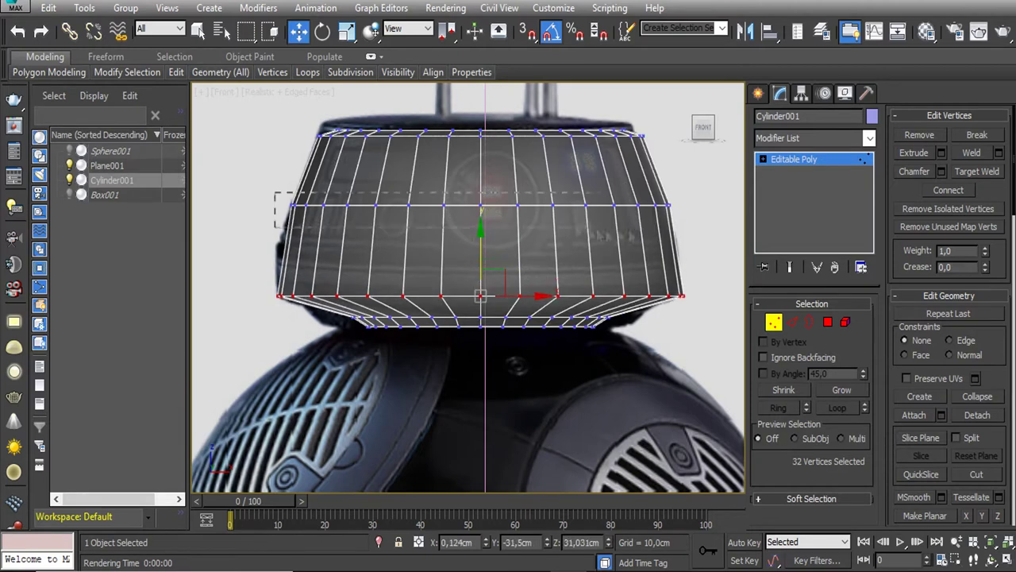
drag(480, 137, 479, 187)
key(r)
drag(486, 238, 486, 234)
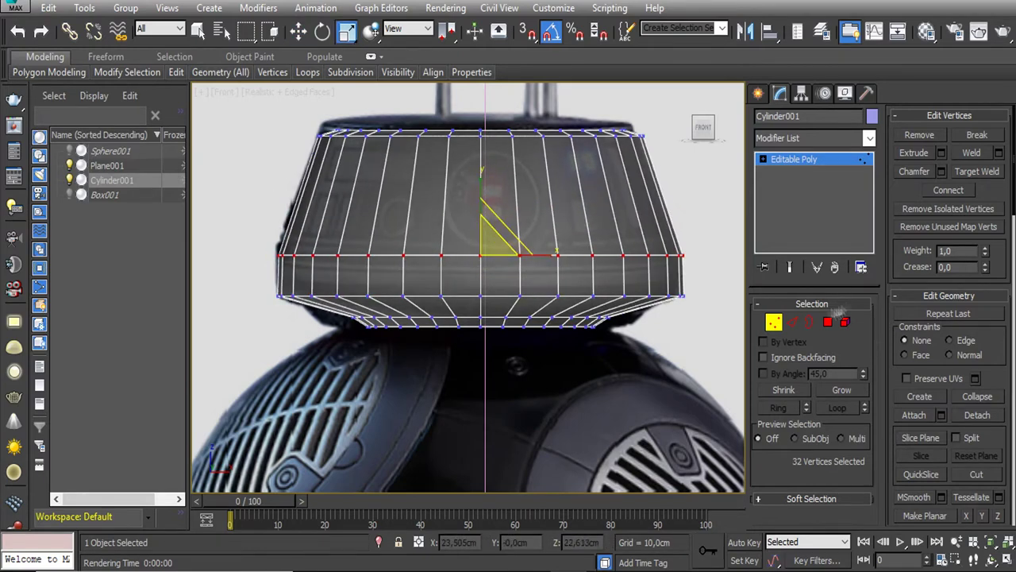
key(2)
key(ctrl+shift+c)
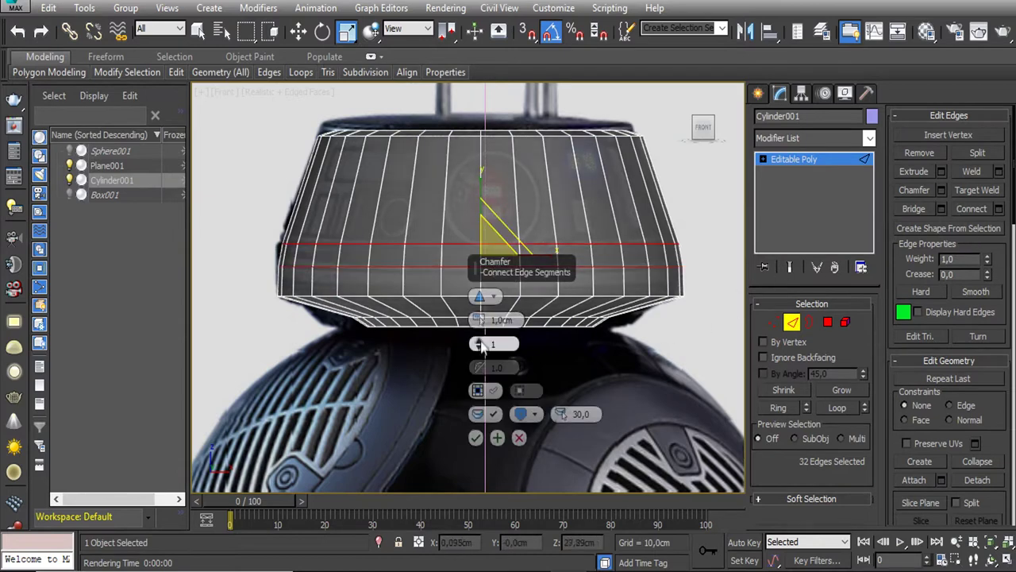
Reduce the chamfer amount and commit it on the head's edge loop
drag(478, 320, 478, 327)
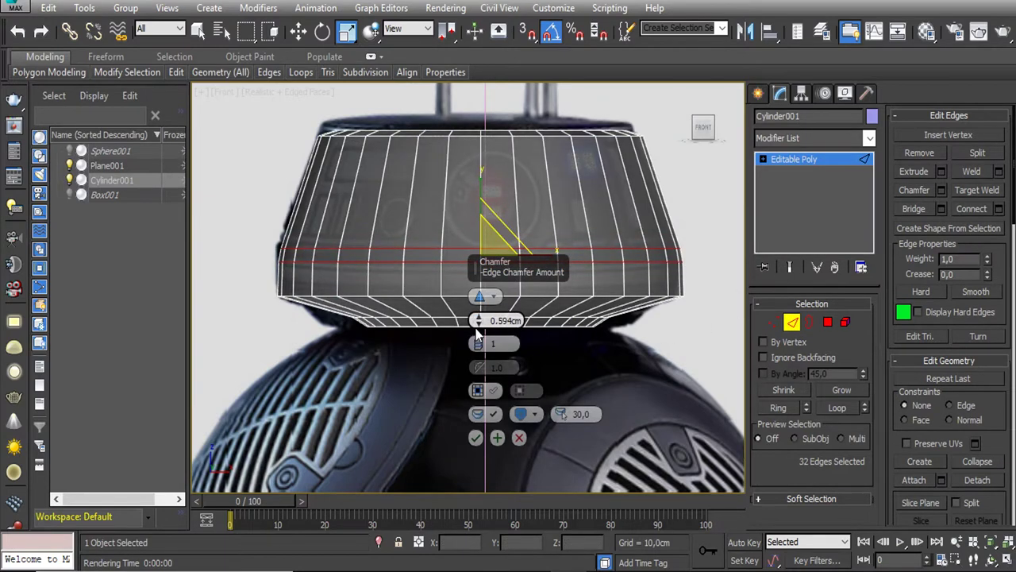
click(496, 439)
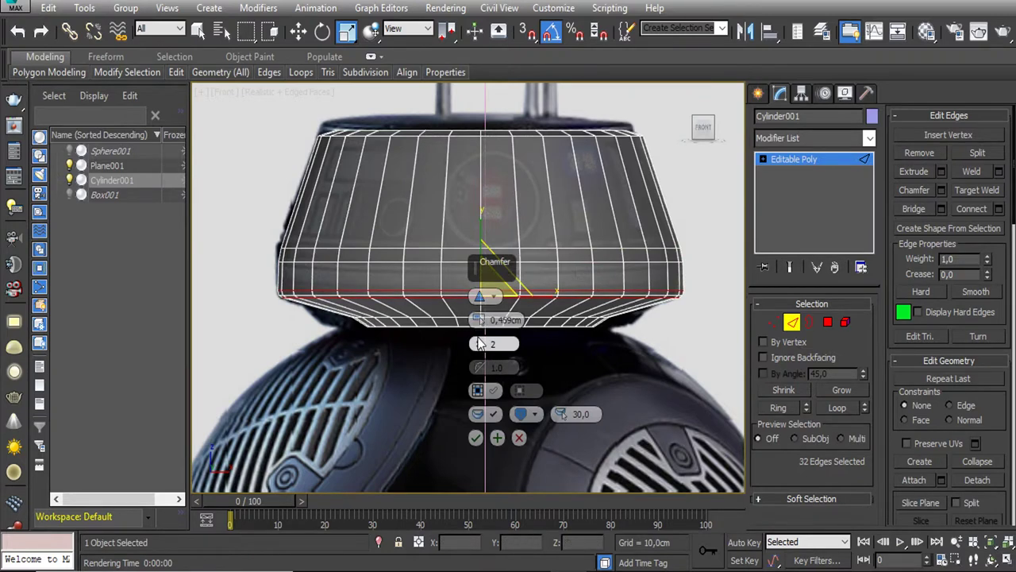
scroll(479, 343, up, 2)
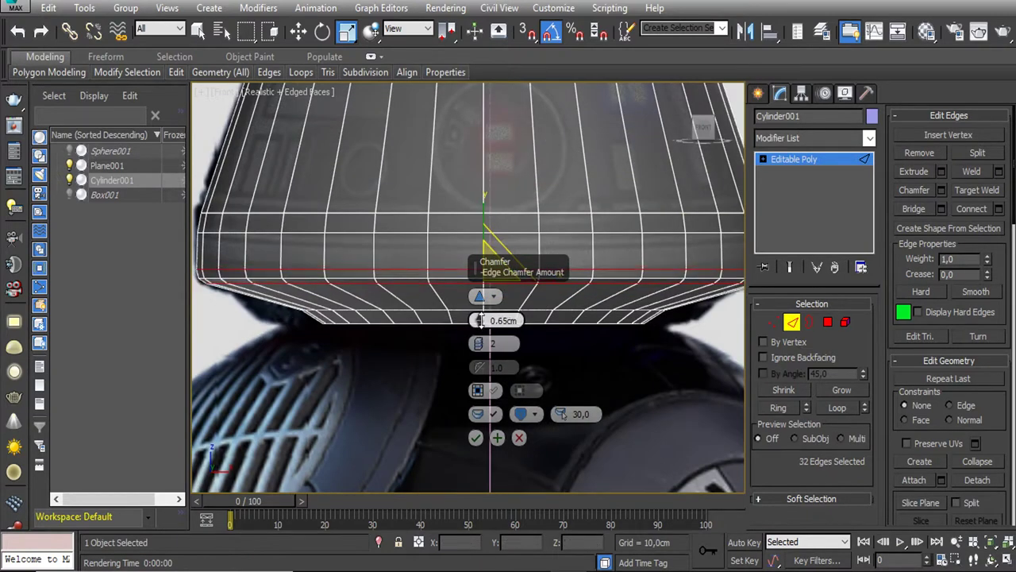
click(474, 437)
Nudge the head's selected vertex rows down in Vertex mode
key(1)
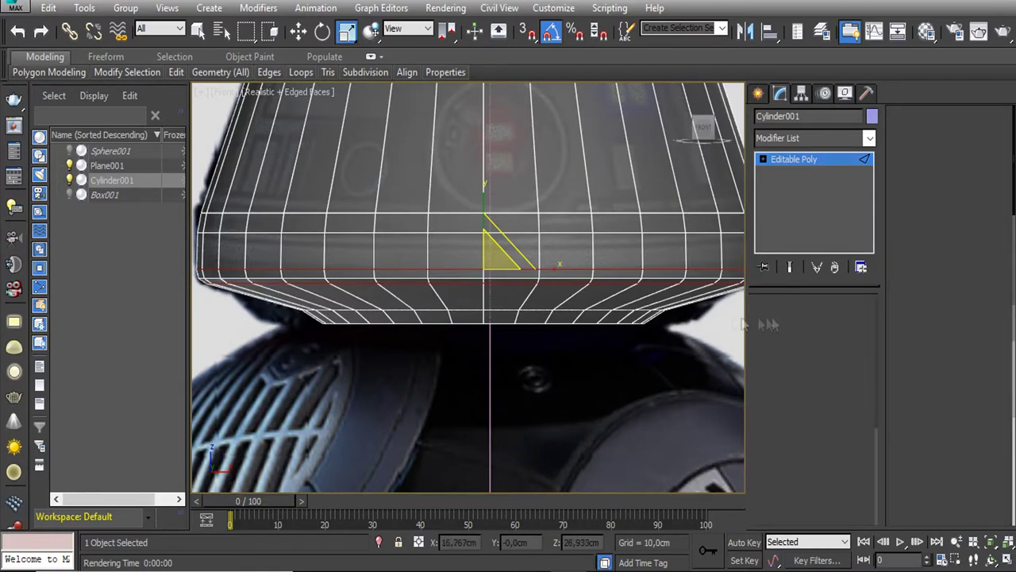
scroll(485, 388, down, 2)
drag(491, 195, 491, 226)
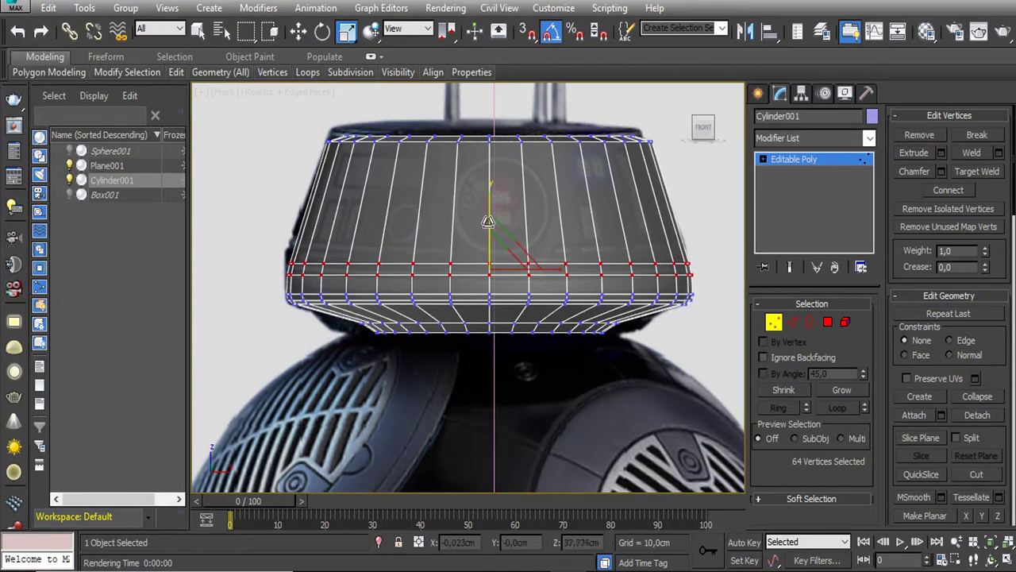
key(w)
scroll(492, 238, up, 2)
scroll(492, 227, up, 2)
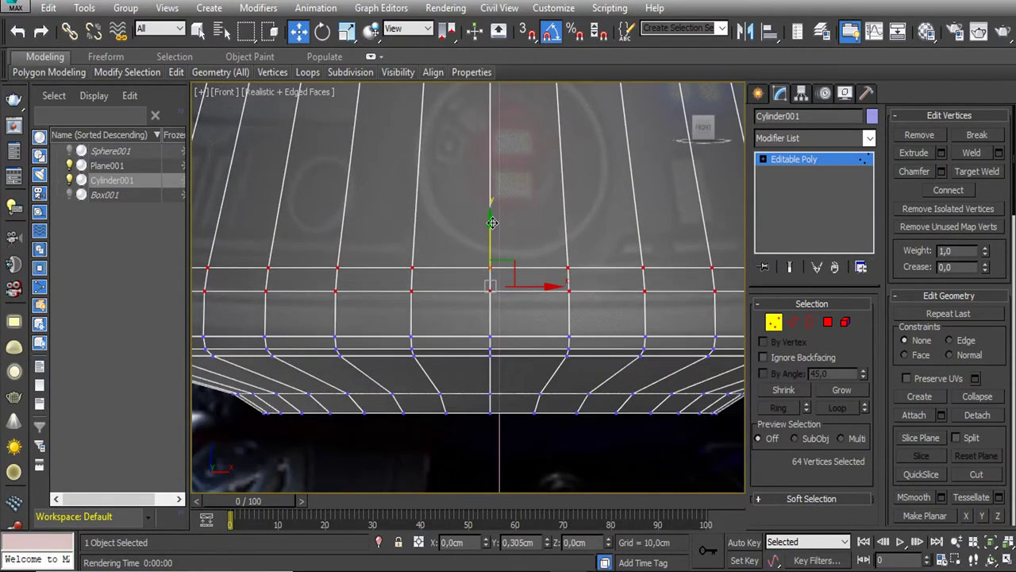
scroll(491, 223, down, 3)
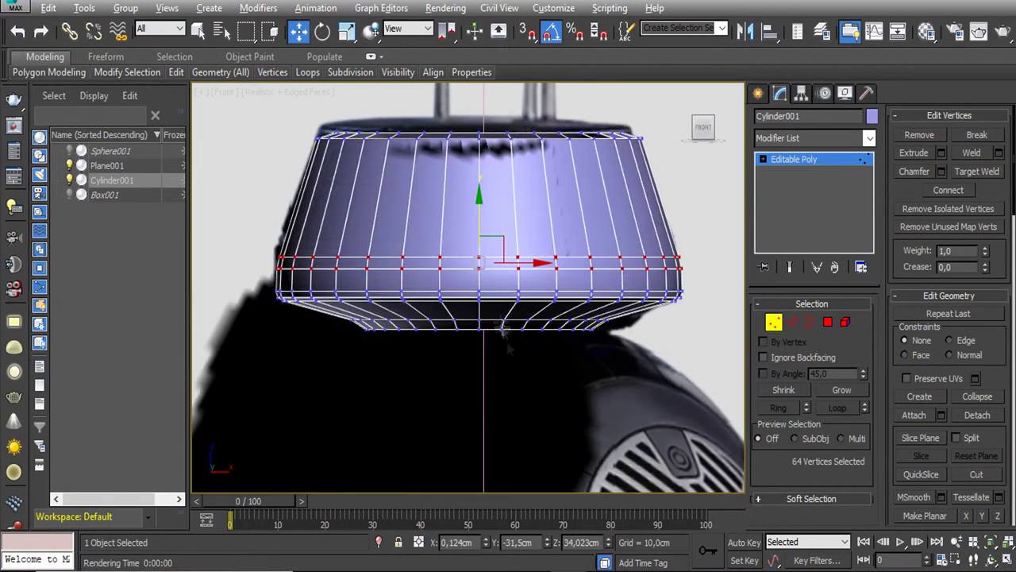
Assign the black material to the head and select its top vertex ring
key(m)
click(276, 254)
click(333, 31)
scroll(469, 286, down, 2)
key(alt+x)
scroll(468, 286, up, 2)
drag(324, 141, 564, 170)
key(alt+x)
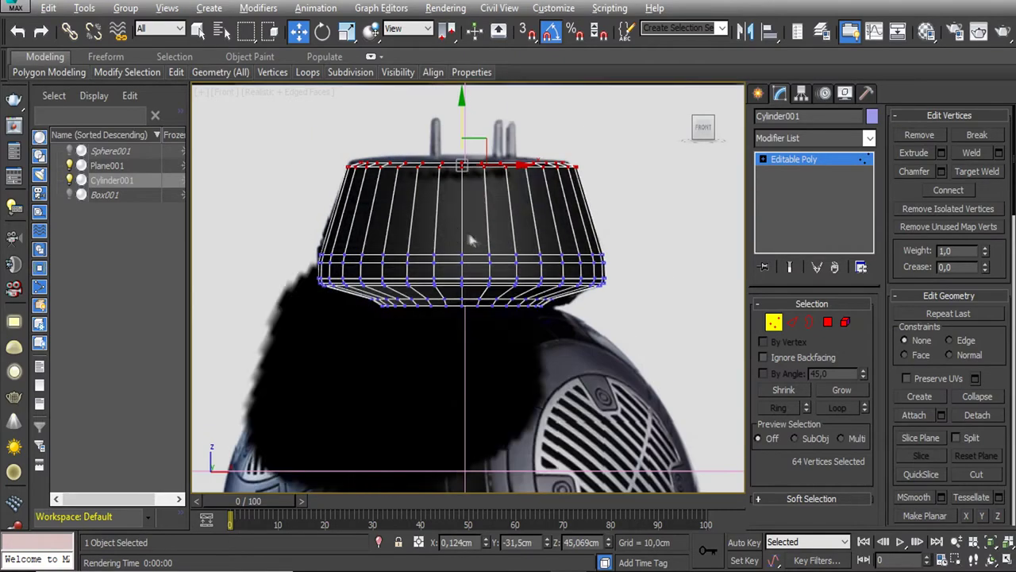
Draw a new 32-sided Cylinder002 disc, radius 4.751cm, beside the head
click(759, 93)
click(784, 230)
mouse_move(638, 276)
mouse_down()
mouse_move(673, 282)
mouse_move(467, 274)
mouse_up()
click(675, 332)
key(w)
click(561, 241)
key(ctrl+z)
key(ctrl+z)
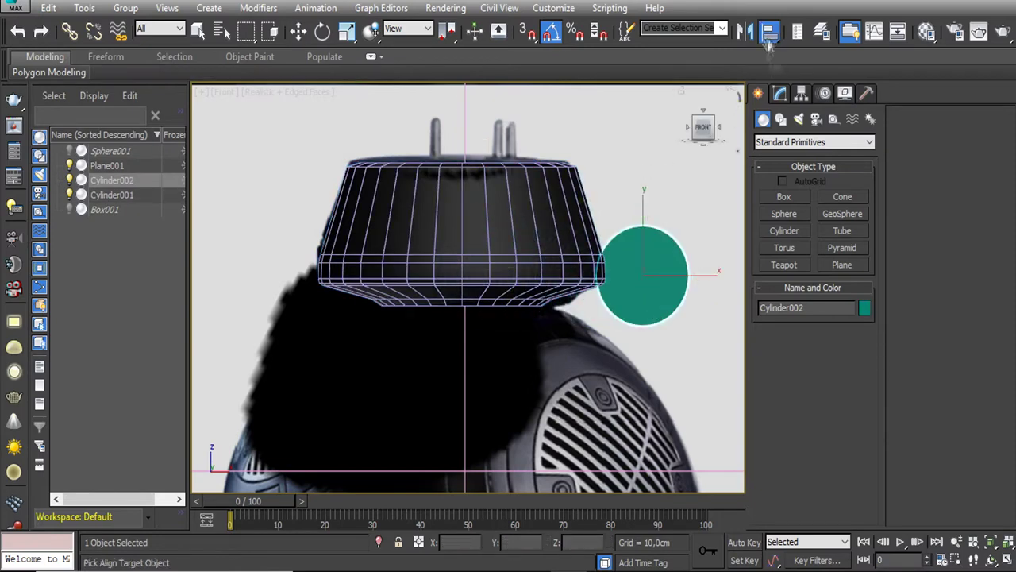
Centre the teal Cylinder002 on the head cylinder with Align
click(601, 230)
key(ctrl+z)
click(499, 215)
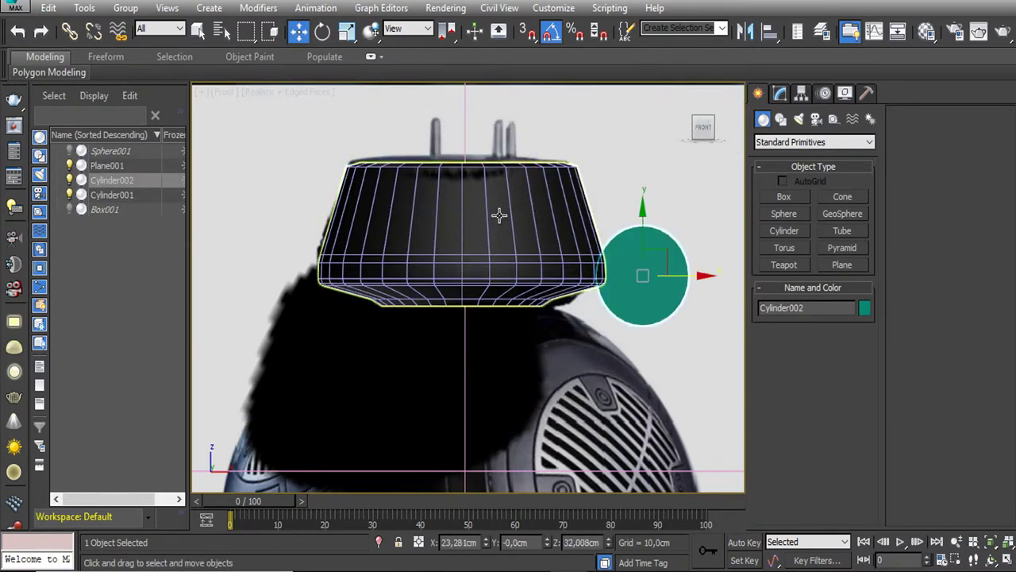
click(800, 93)
click(814, 196)
click(663, 270)
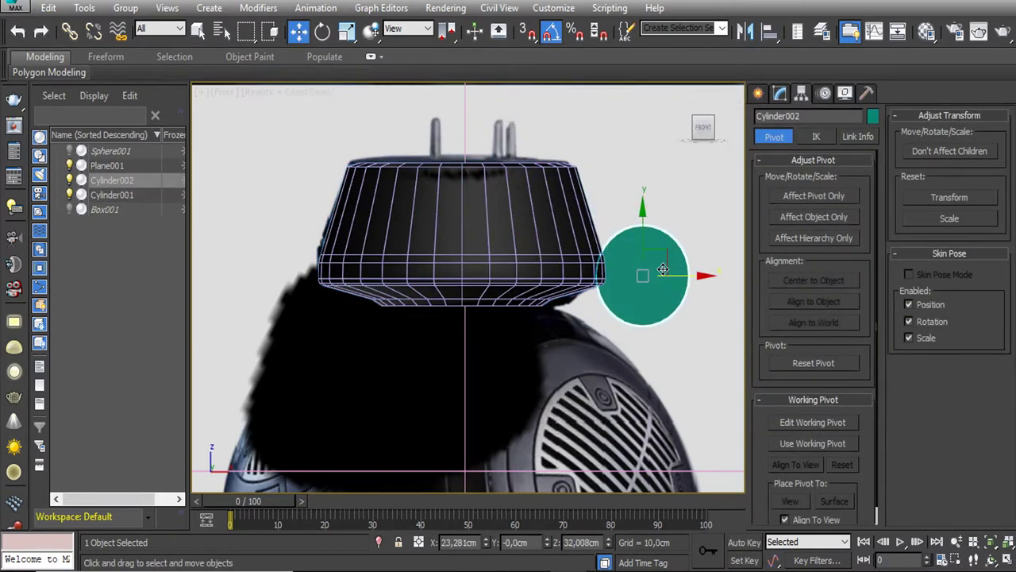
click(760, 94)
click(604, 214)
click(508, 415)
Narrow the head's top face to 73% on one axis
alt+middle_drag(563, 240, 476, 238)
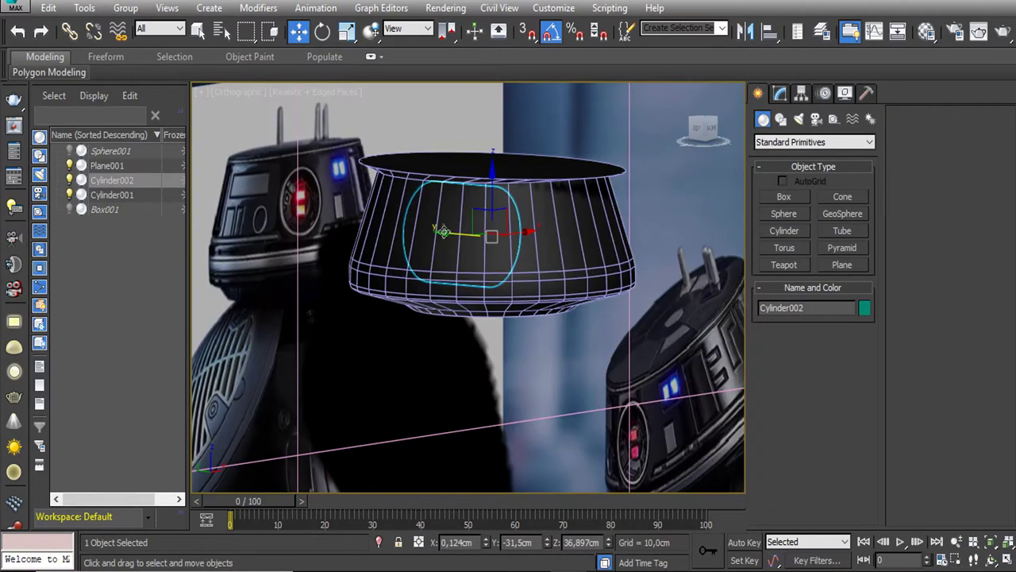
click(473, 246)
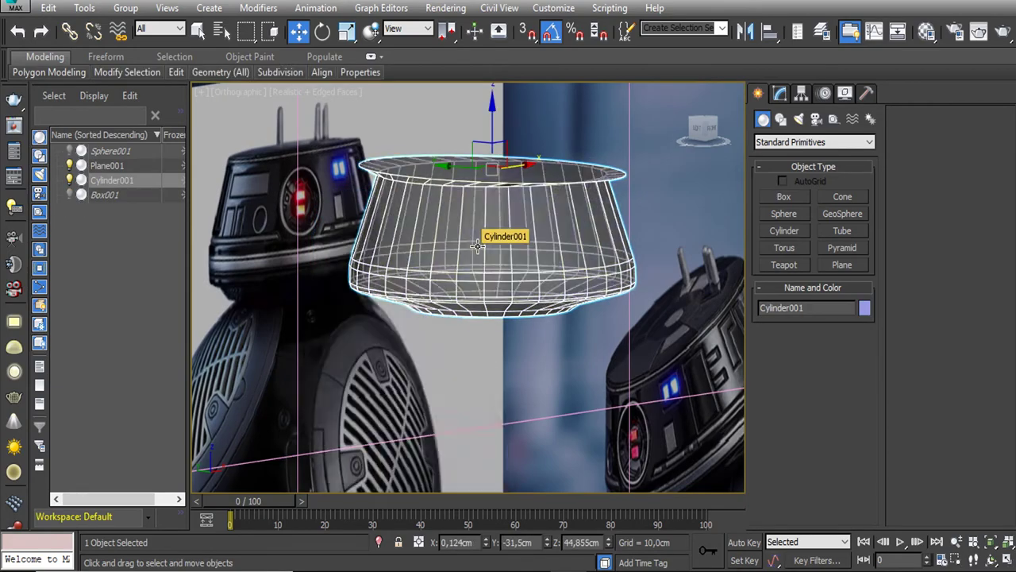
click(484, 241)
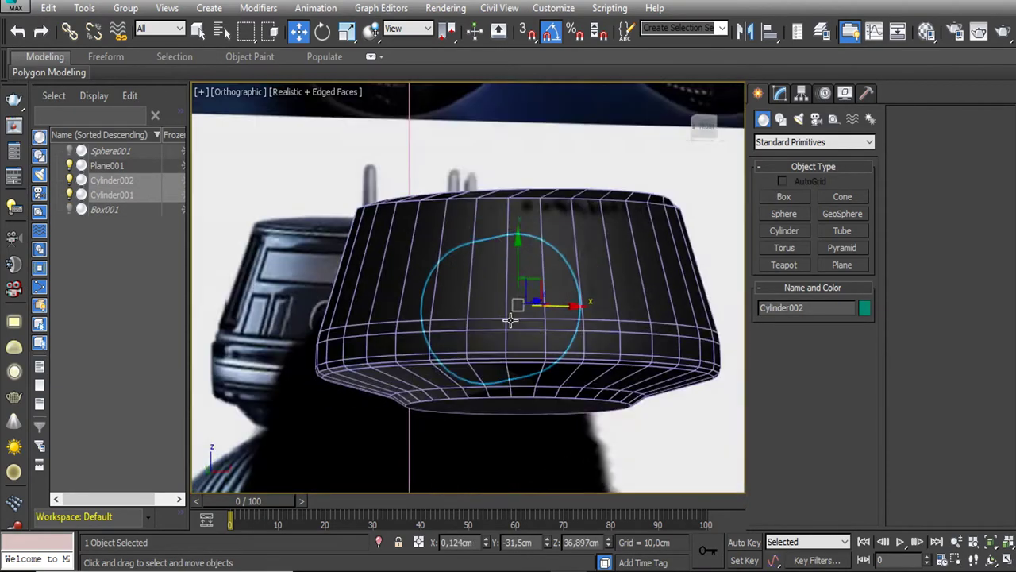
alt+middle_drag(484, 240, 564, 301)
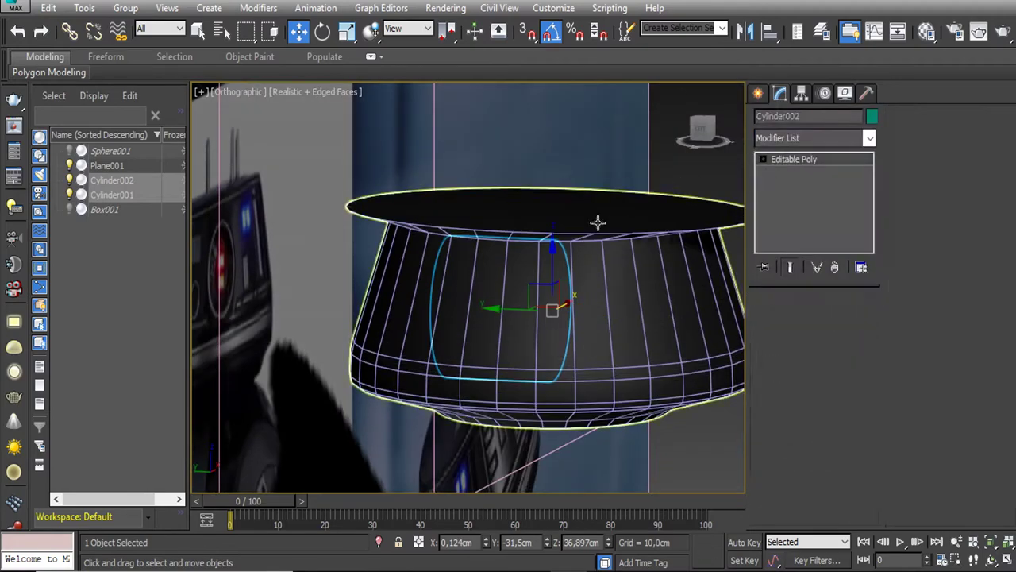
drag(560, 199, 597, 213)
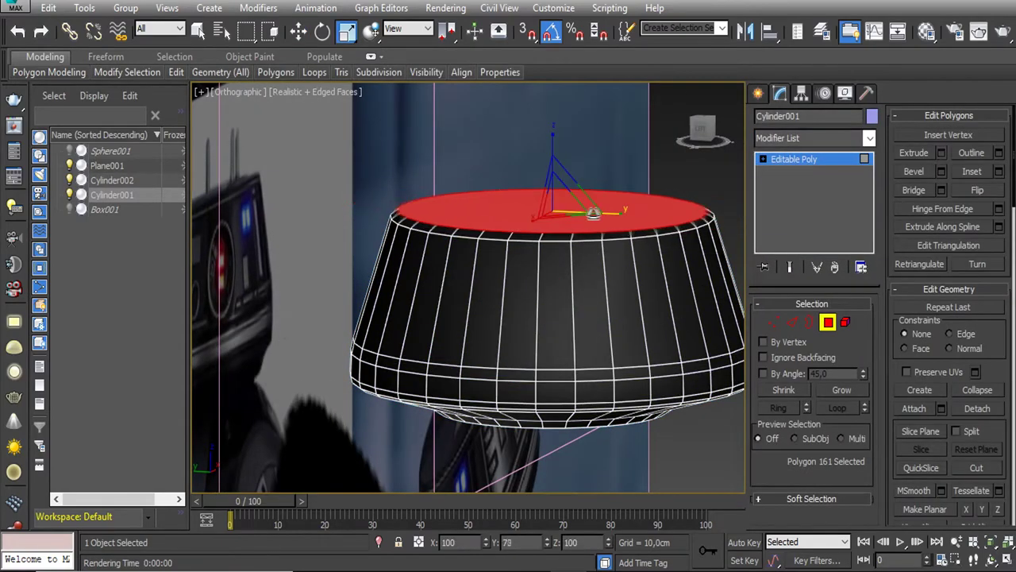
mouse_move(589, 213)
alt+middle_down()
mouse_move(558, 295)
mouse_move(559, 249)
alt+middle_up()
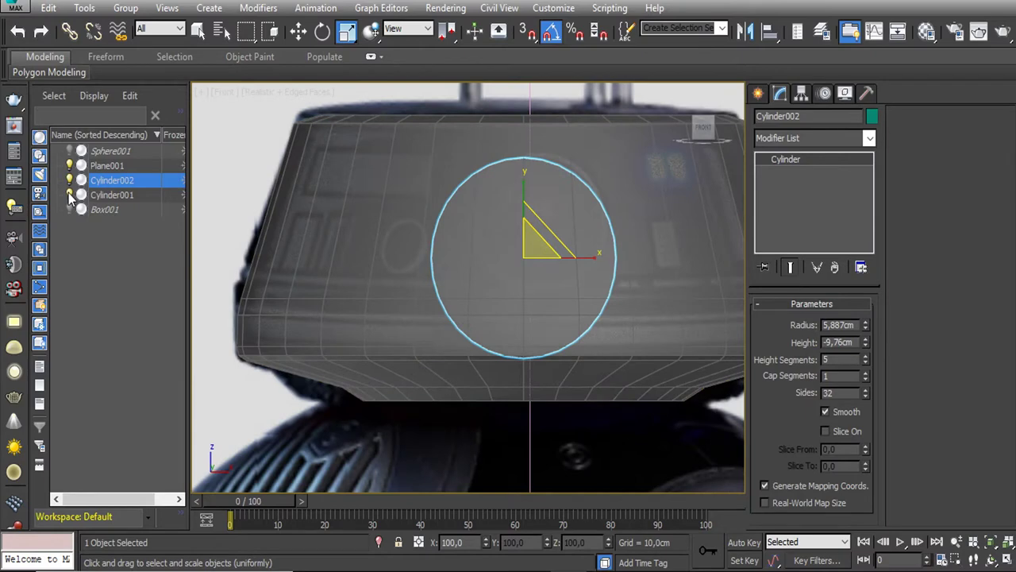
Hide the head and shrink Cylinder002's radius to 4.5cm, nudging it into the eye position
click(69, 196)
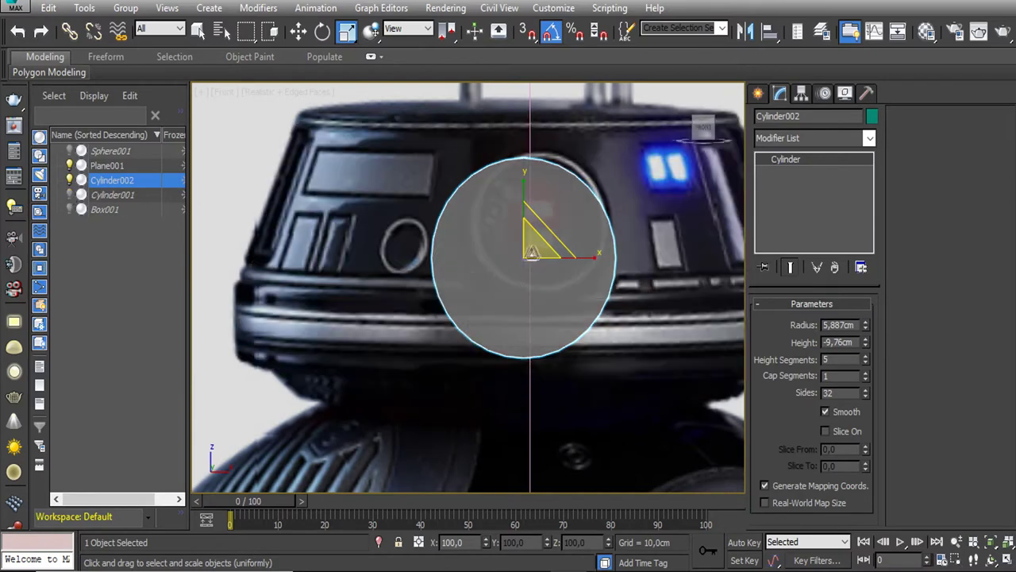
drag(865, 326, 865, 341)
key(w)
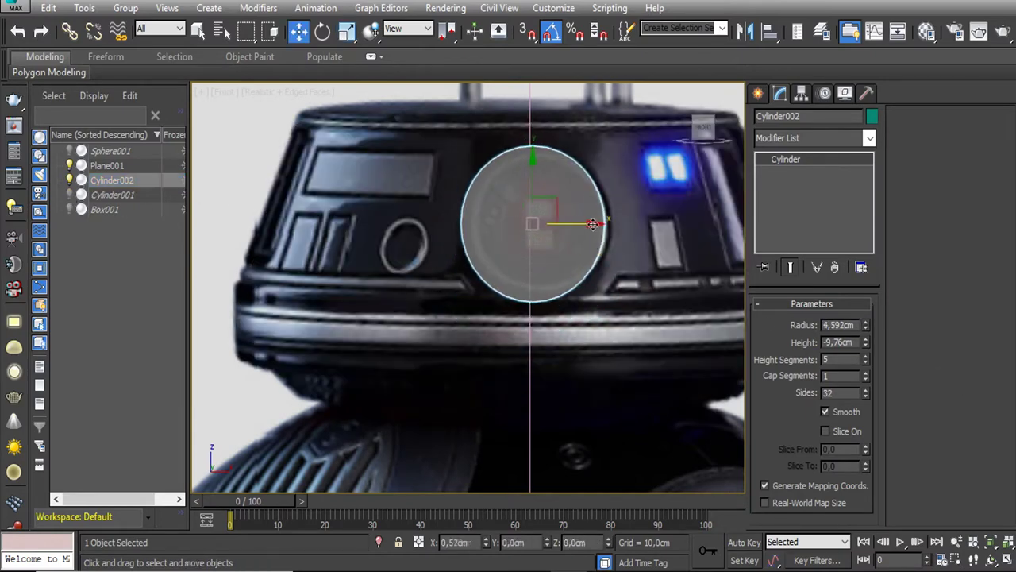
drag(605, 224, 600, 224)
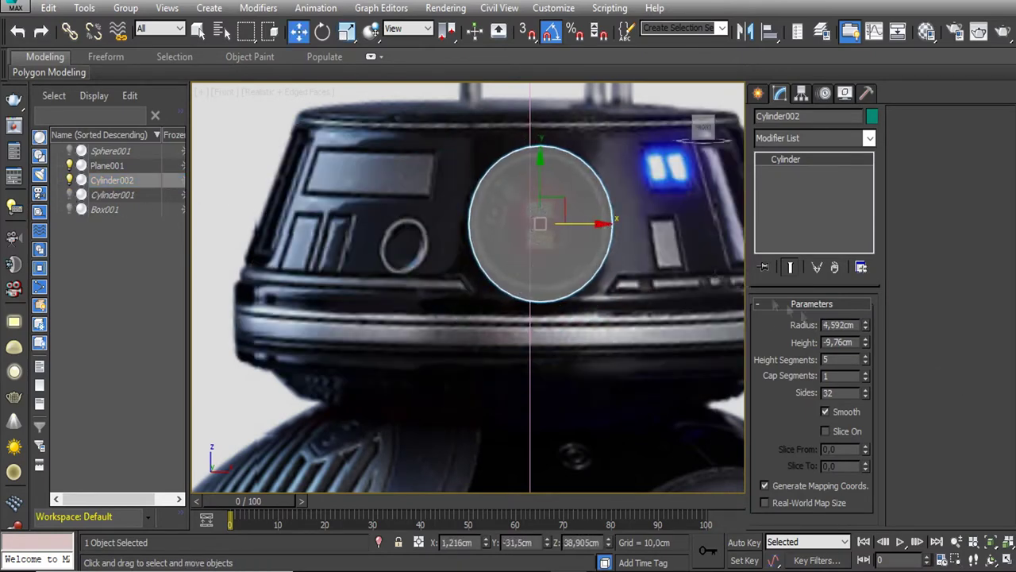
drag(867, 325, 866, 324)
mouse_move(625, 236)
alt+middle_down()
mouse_move(635, 238)
mouse_move(487, 270)
alt+middle_up()
key(r)
key(w)
Unhide the head, deselect its top face, and check the eye cylinder in Front view
scroll(488, 271, up, 2)
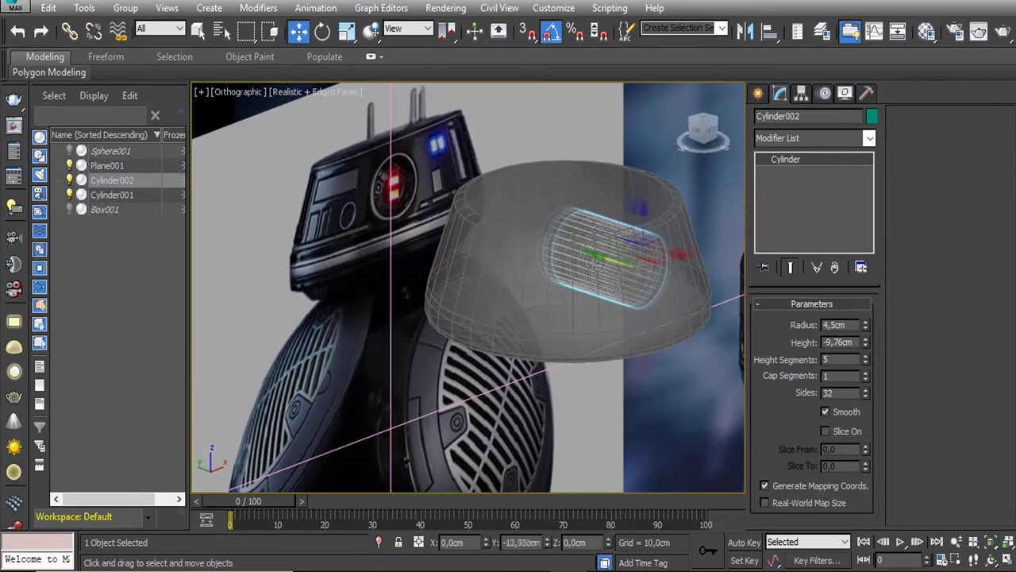
click(639, 208)
alt+middle_drag(640, 208, 655, 296)
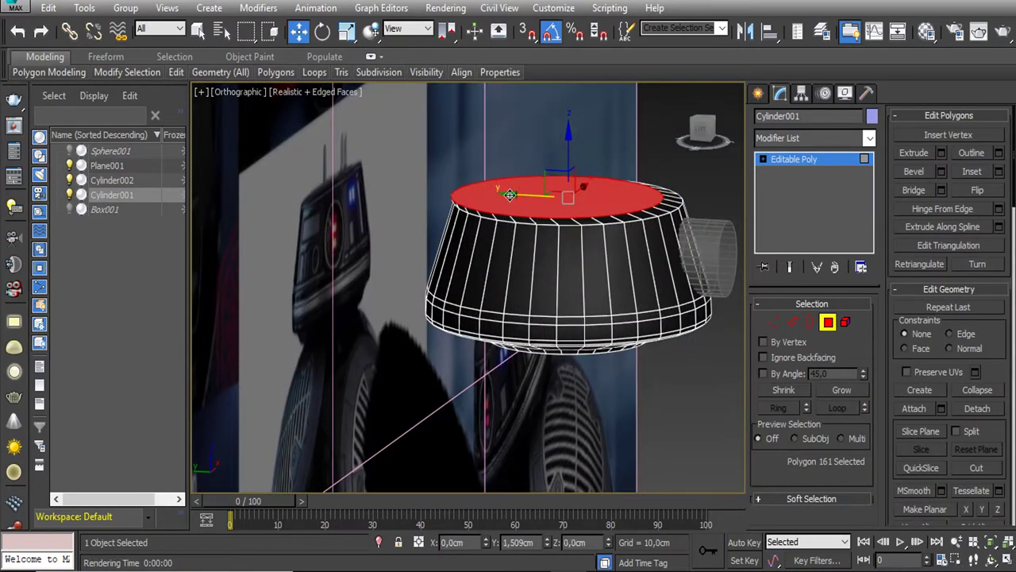
click(401, 339)
click(702, 255)
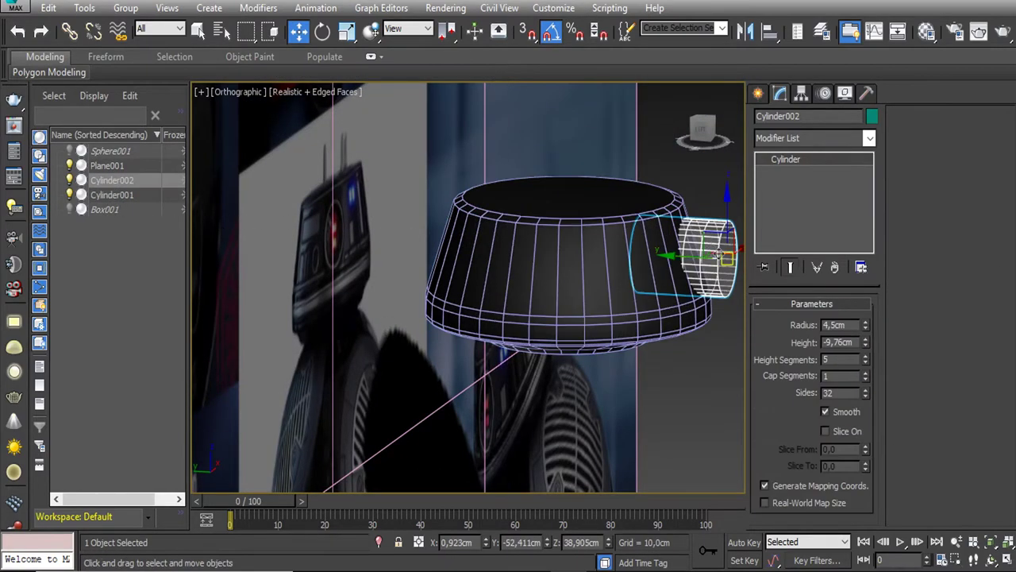
alt+middle_drag(702, 256, 619, 257)
key(f)
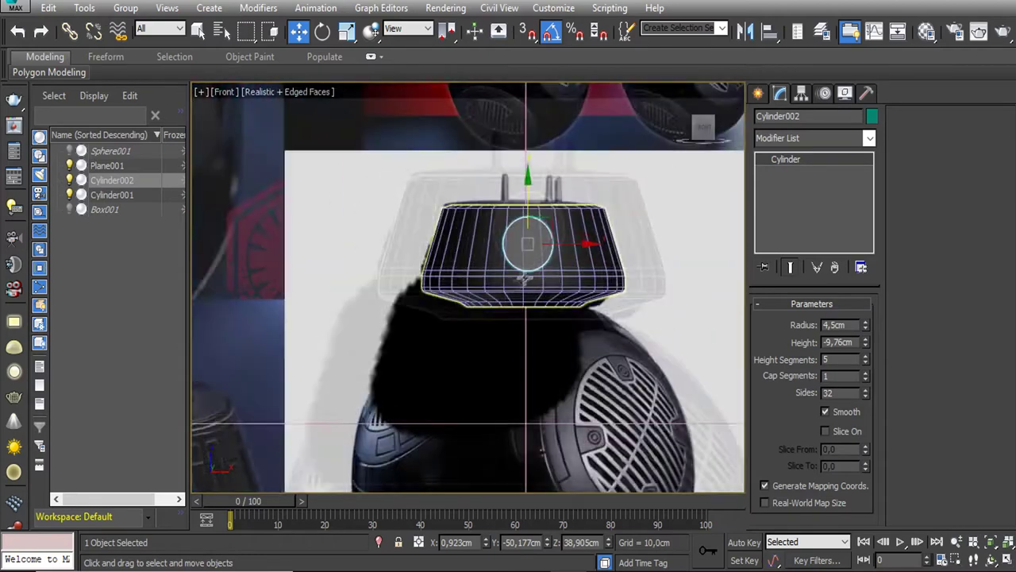
click(524, 302)
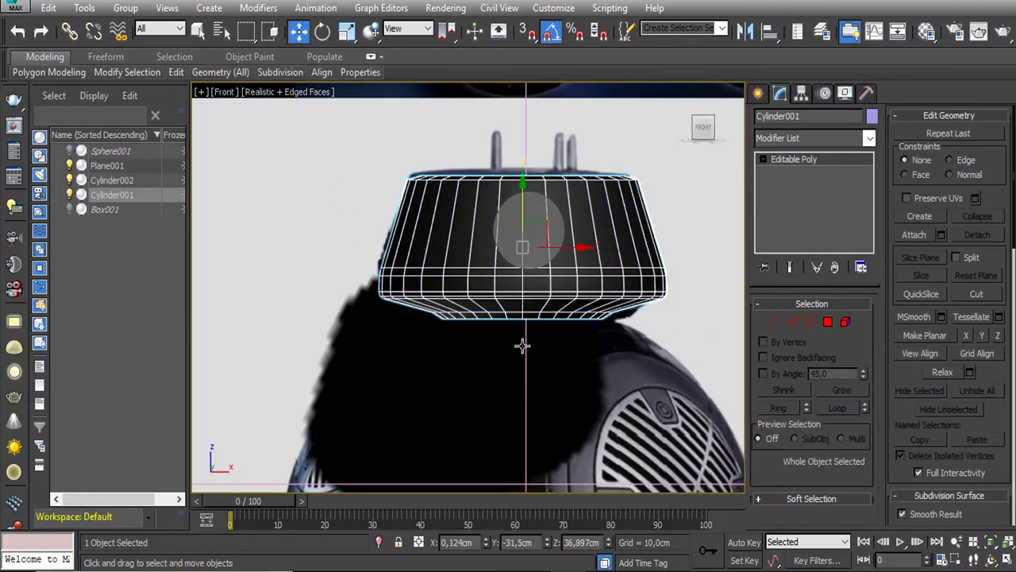
Inspect the head's lower edge loops in edge and vertex modes, then clear the vertex selection
scroll(516, 309, up, 3)
key(2)
double_click(517, 277)
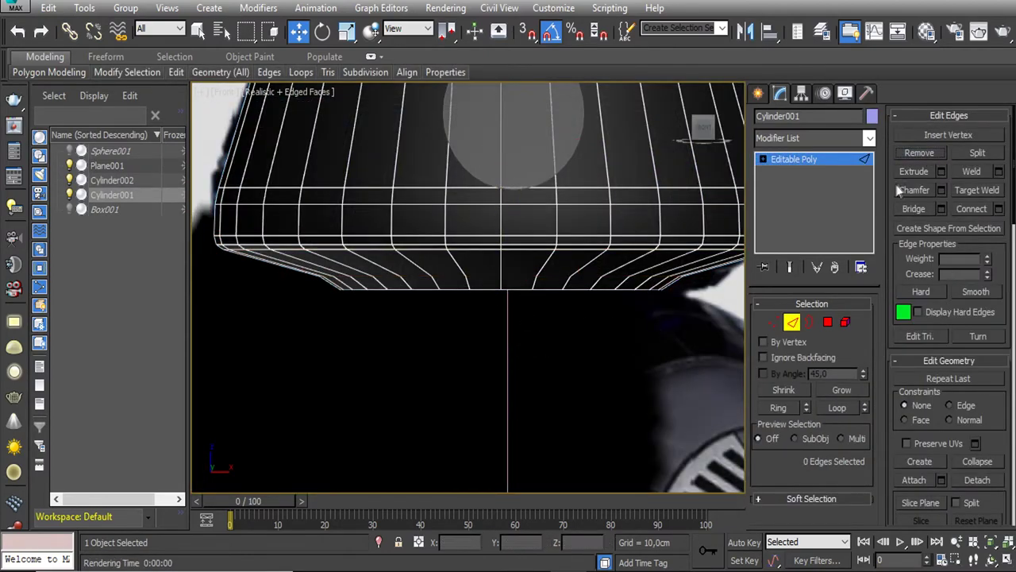
key(1)
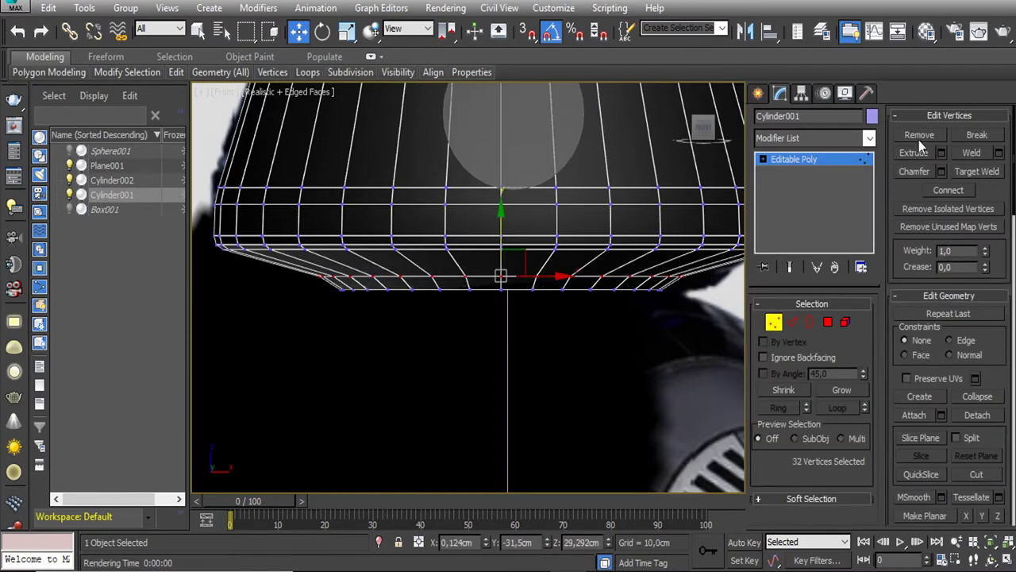
mouse_move(556, 301)
alt+middle_down()
mouse_move(508, 310)
mouse_move(551, 312)
alt+middle_up()
key(2)
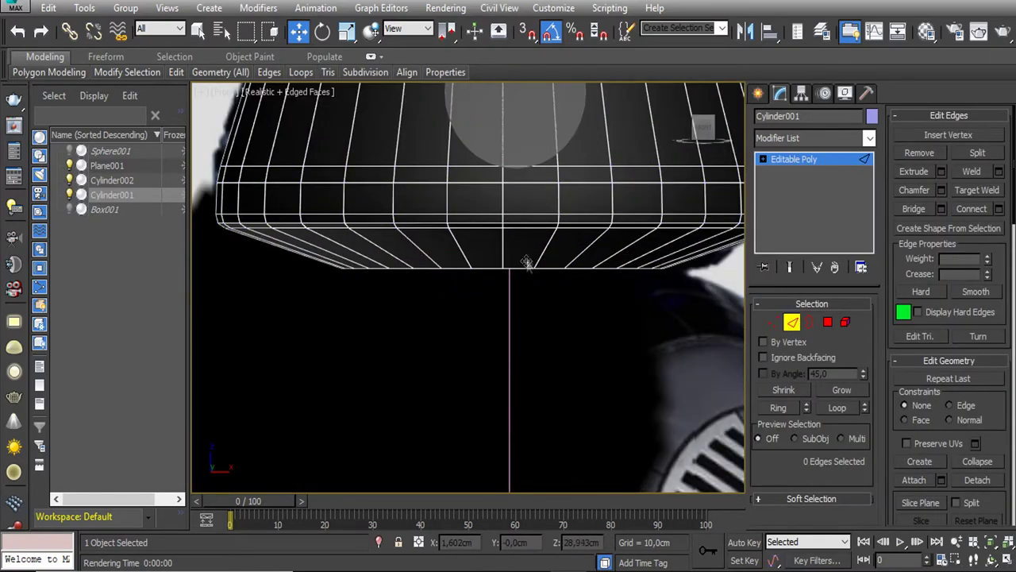
key(1)
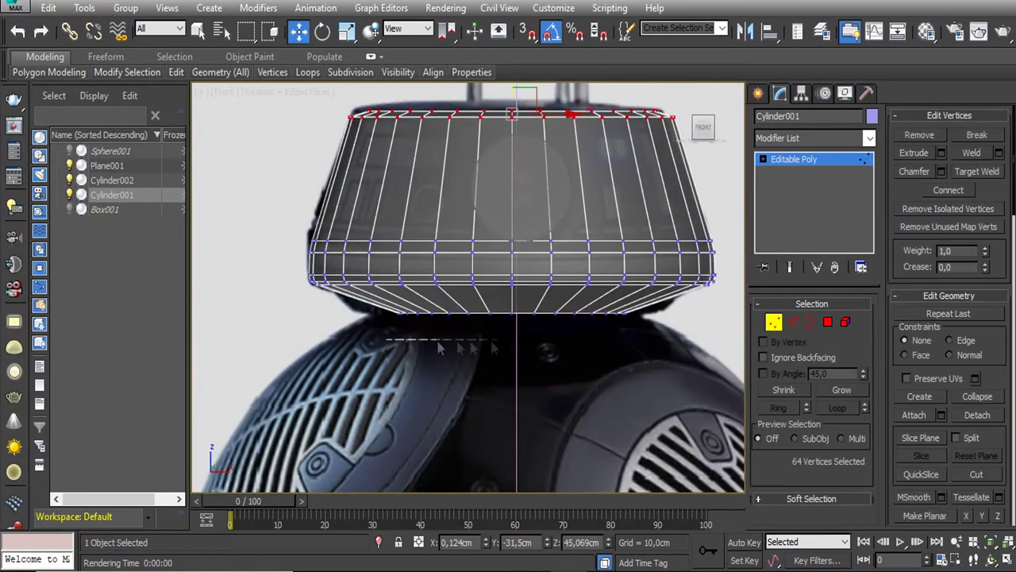
key(r)
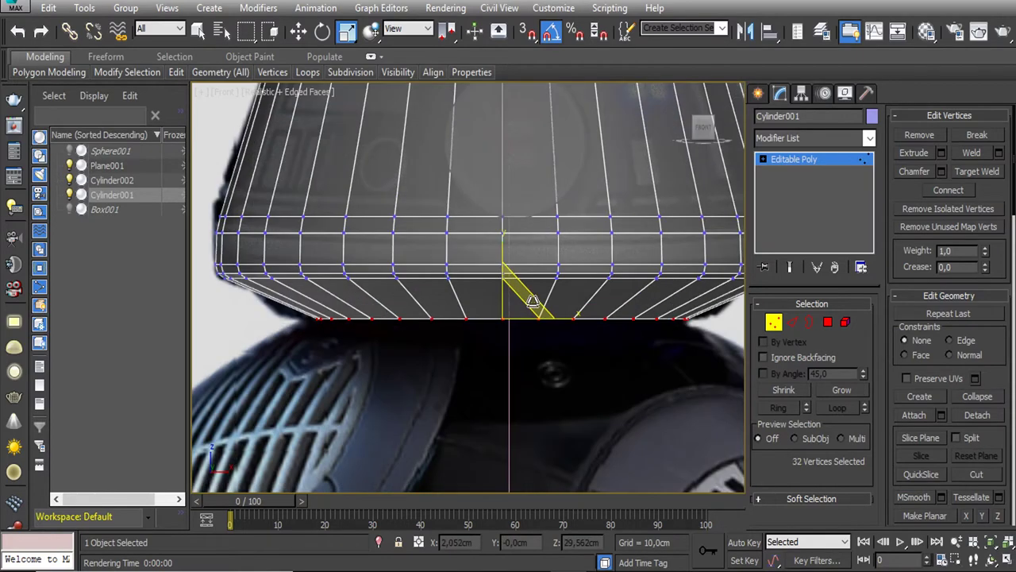
scroll(533, 301, up, 3)
key(2)
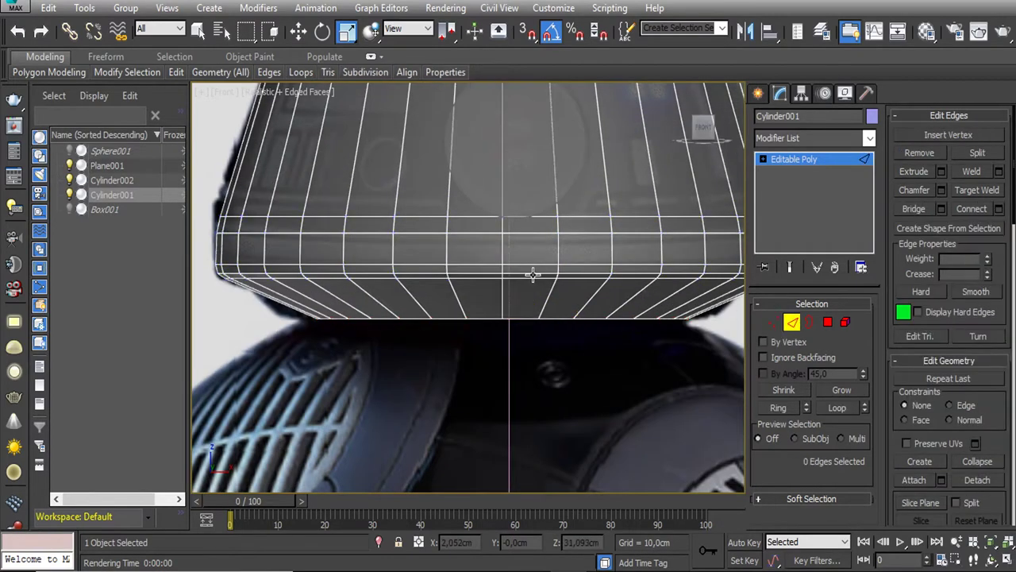
scroll(492, 423, down, 2)
scroll(476, 329, down, 2)
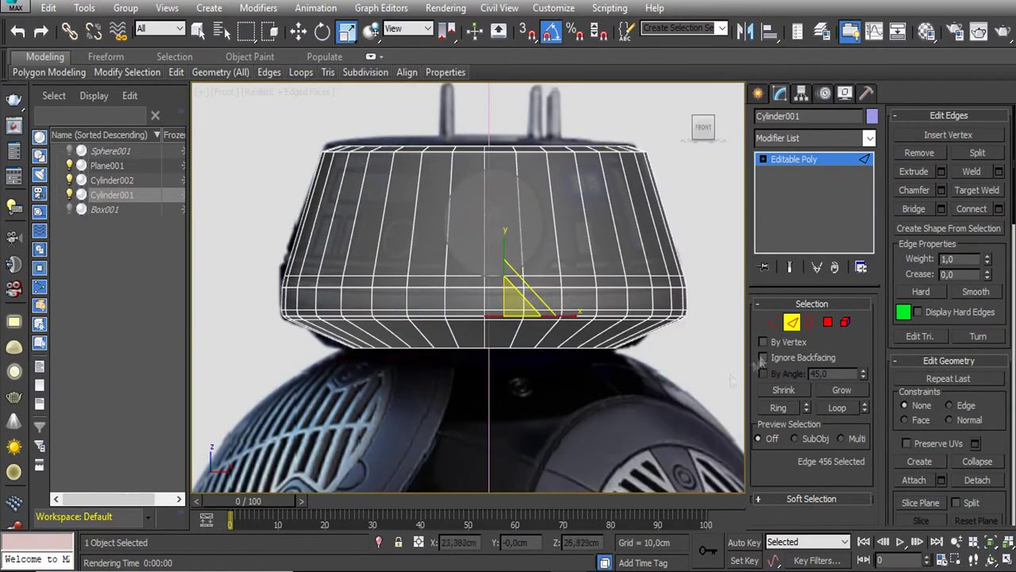
key(1)
scroll(351, 322, up, 3)
scroll(257, 300, down, 2)
scroll(256, 300, up, 2)
drag(258, 265, 452, 328)
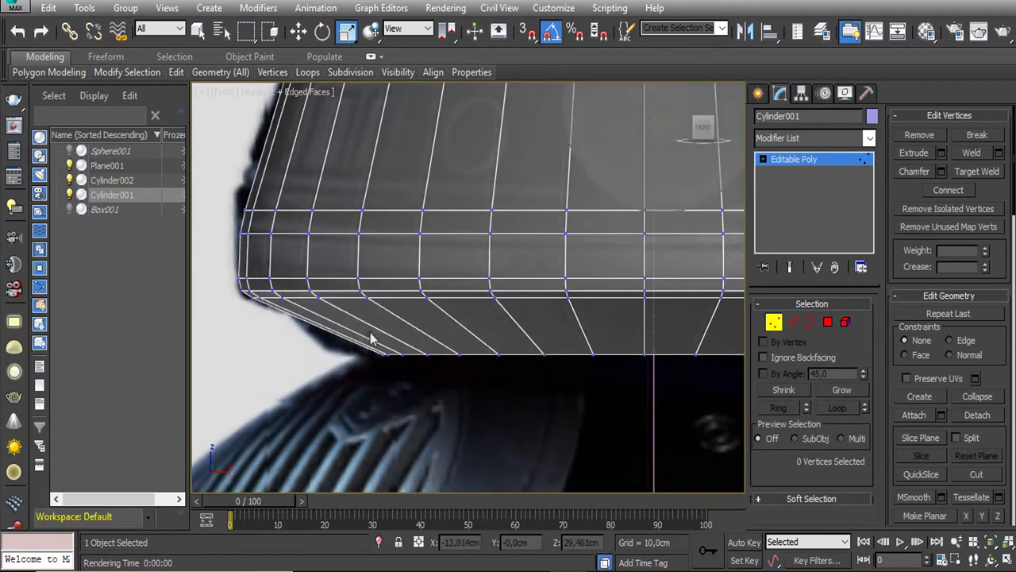
scroll(238, 338, down, 2)
Box-select the head's lower vertex ring and shift it to widen it slightly
middle_drag(624, 321, 650, 322)
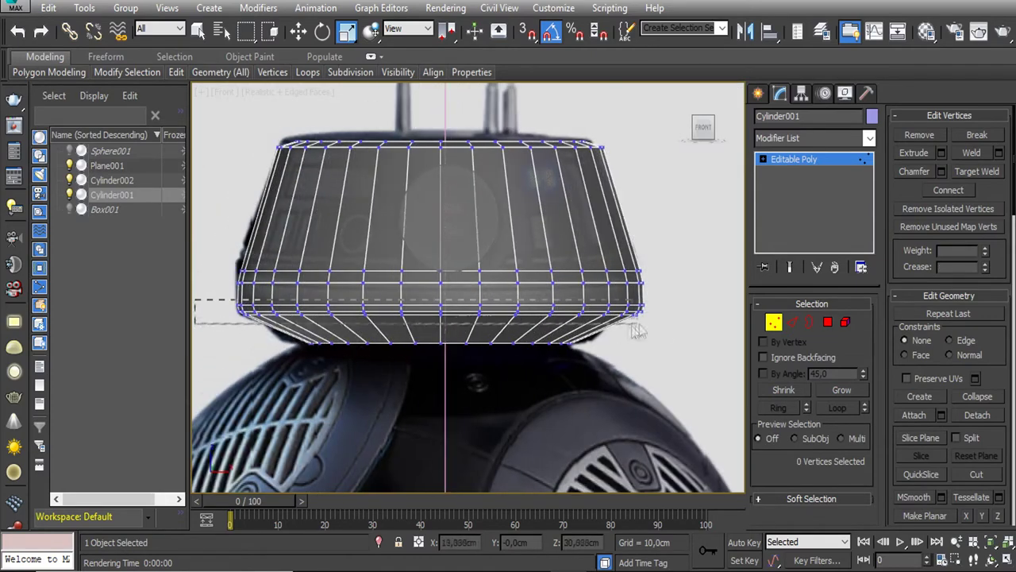
drag(659, 295, 199, 313)
key(w)
drag(429, 261, 225, 245)
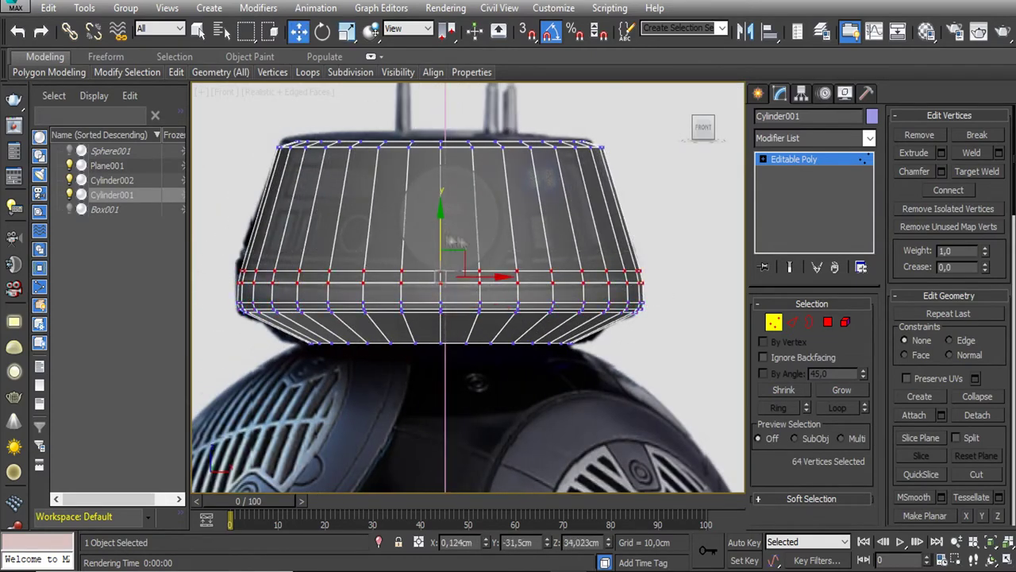
scroll(448, 266, up, 1)
scroll(453, 273, down, 3)
scroll(492, 197, up, 4)
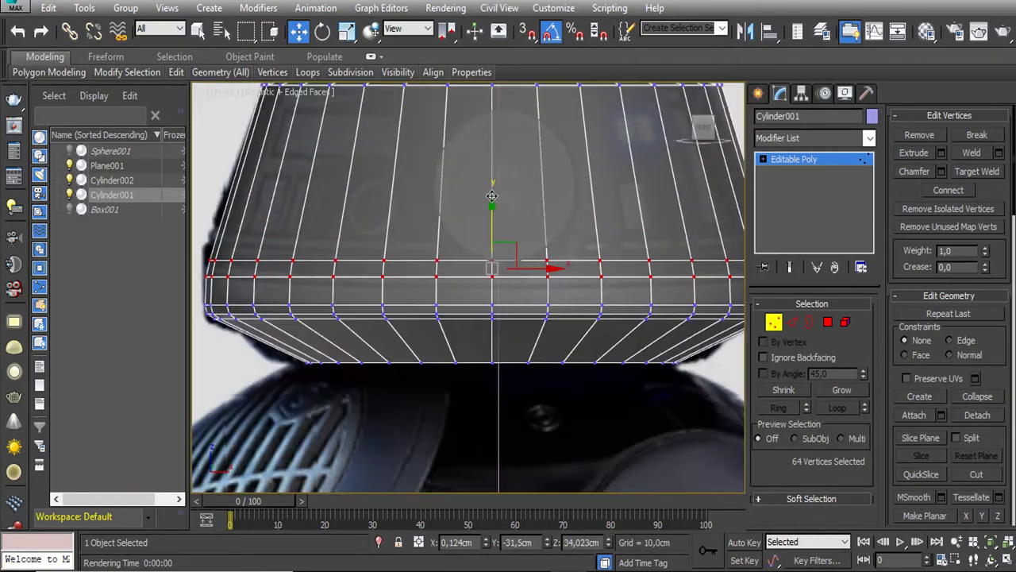
drag(492, 247, 494, 250)
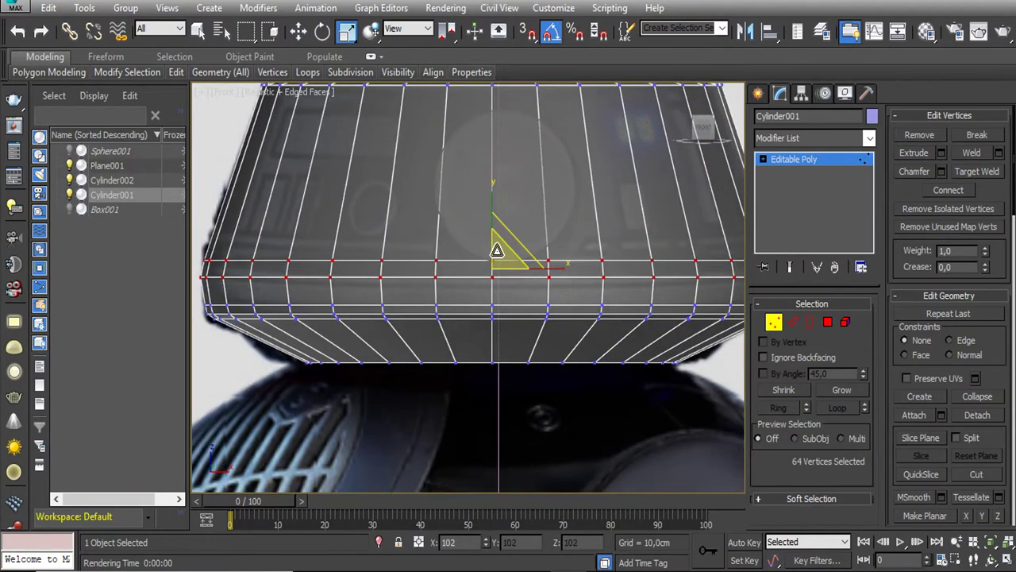
key(e)
key(w)
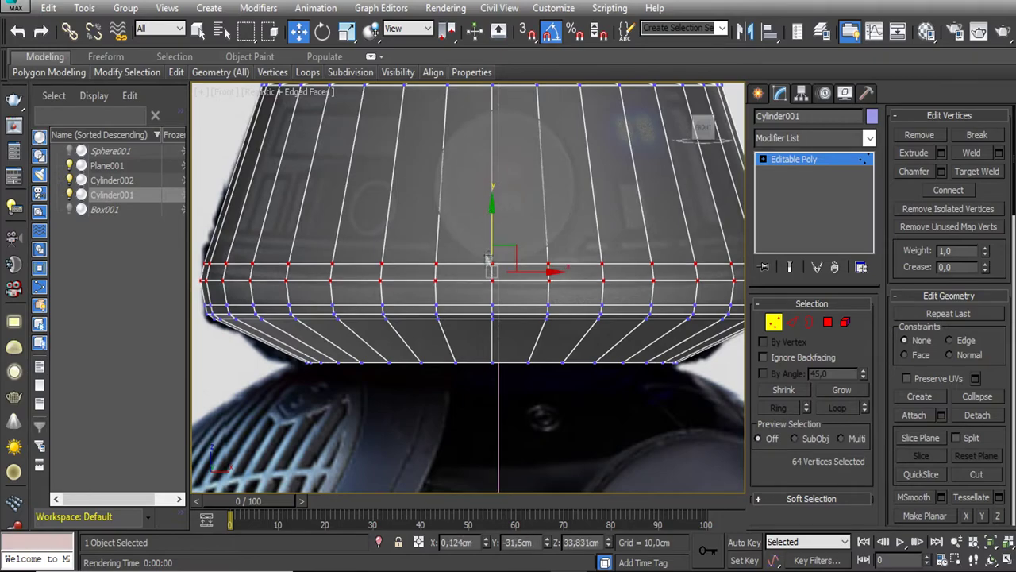
Select the eye cylinder, then undo back to the head mesh and earlier front views
alt+middle_drag(502, 218, 517, 221)
key(shift+z)
click(111, 181)
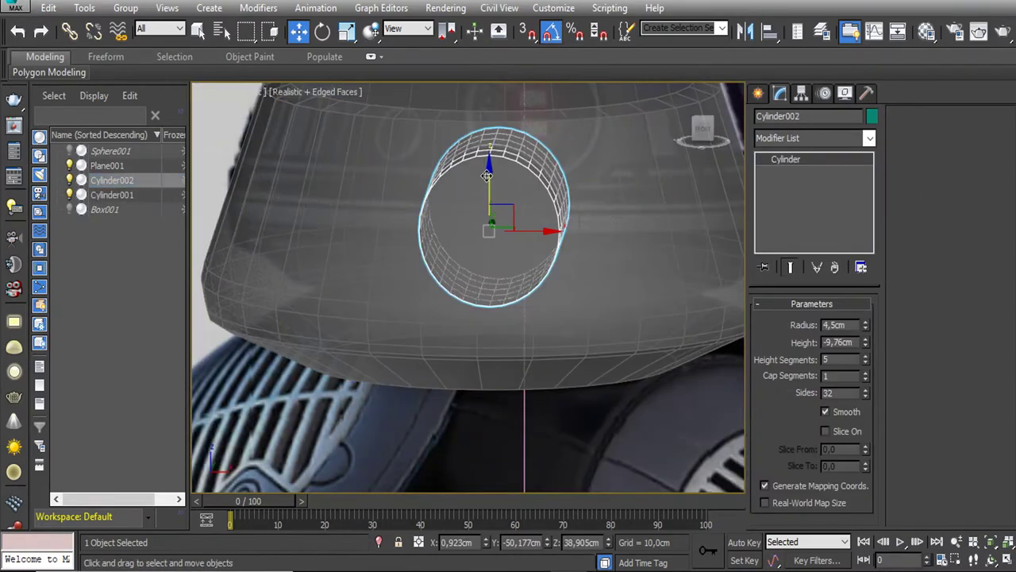
key(ctrl+z)
key(shift+z)
key(shift+z)
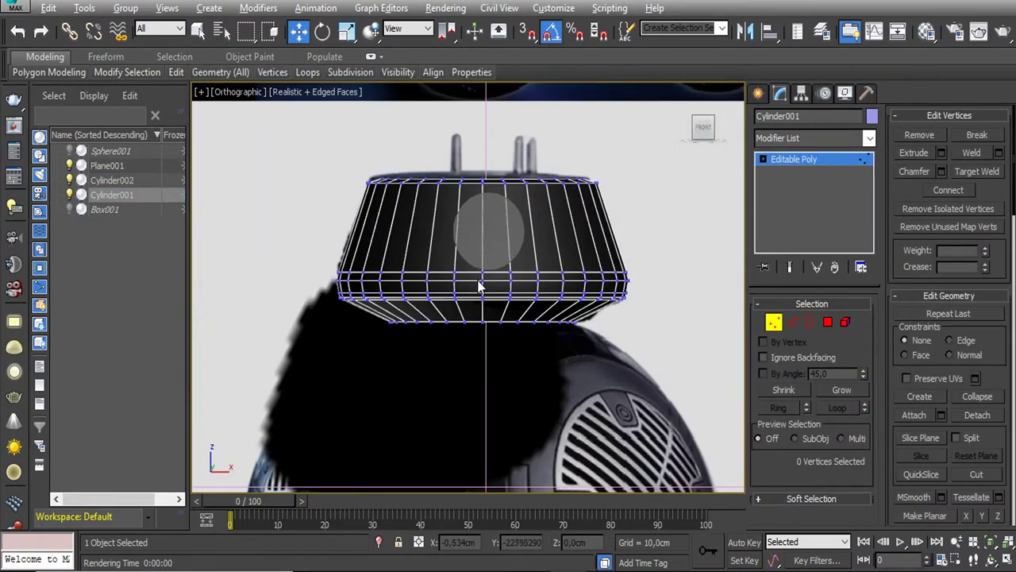
key(shift+z)
key(shift+z)
key(shift+z)
key(shift+z)
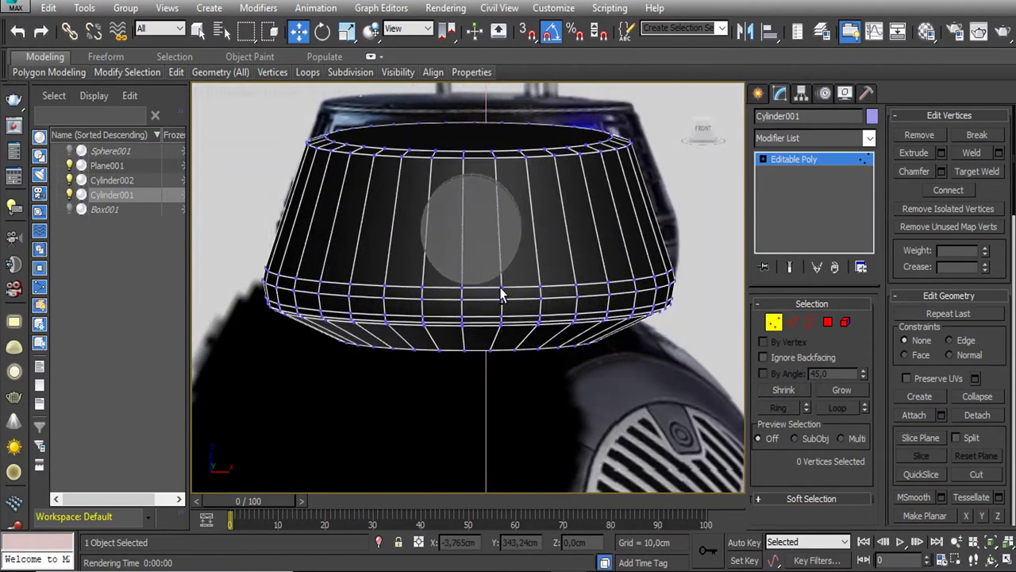
key(shift+z)
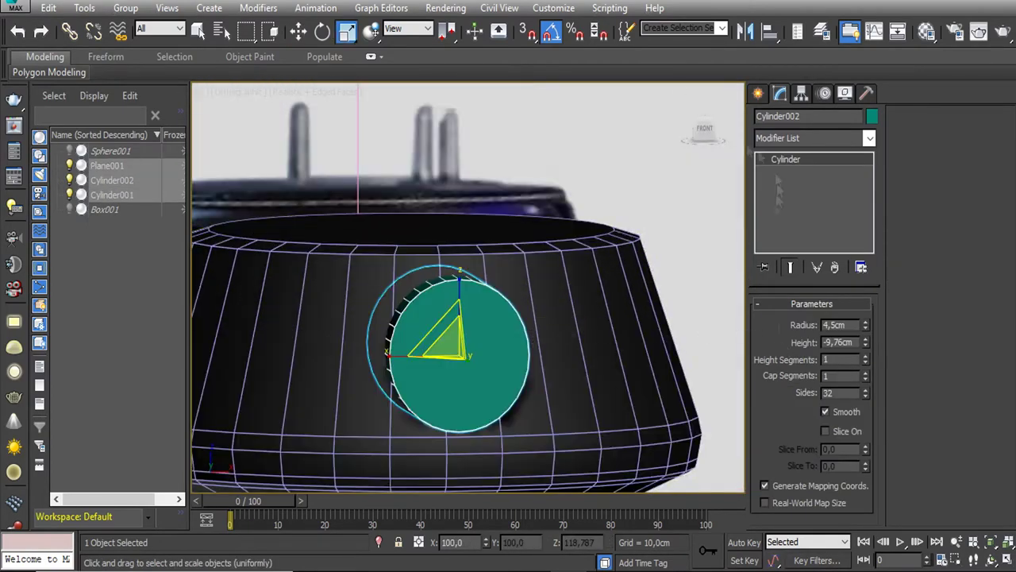
key(ctrl+z)
Chamfer the head's top edge loop
key(ctrl+z)
key(ctrl+z)
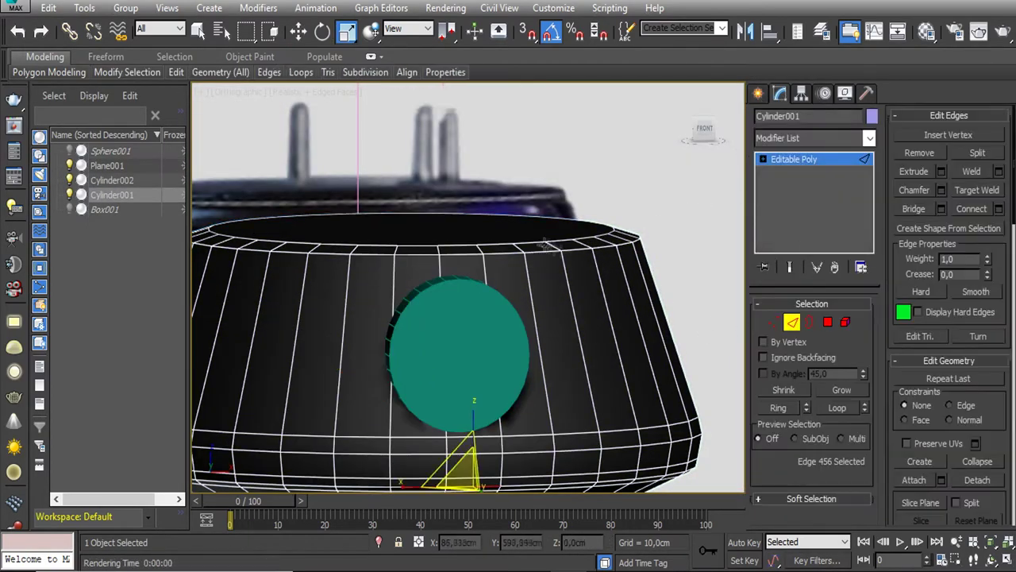
key(ctrl+z)
click(941, 190)
click(475, 439)
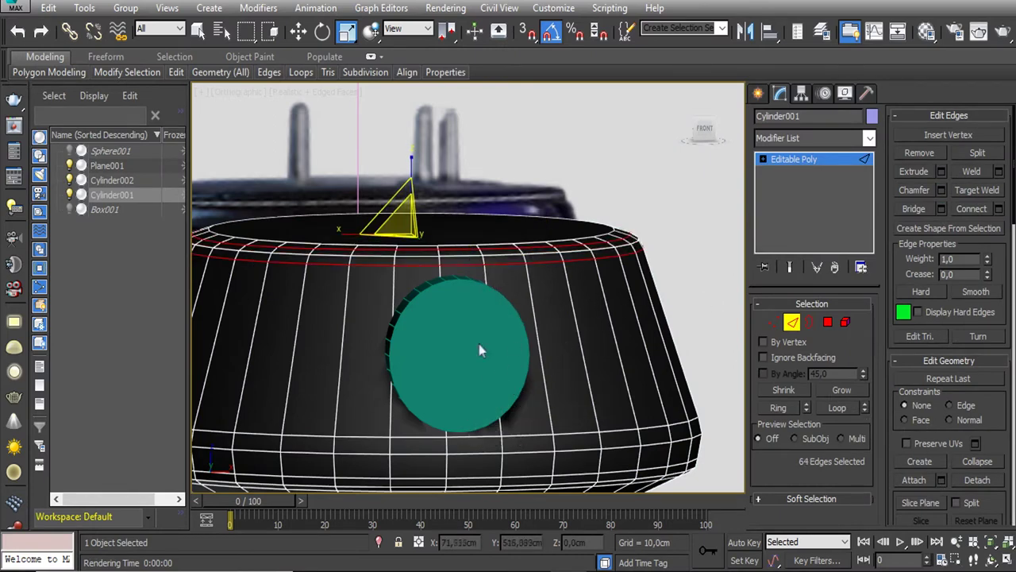
Subtract the eye cylinder from the head with ProBoolean to cut the eye socket
click(758, 93)
click(762, 119)
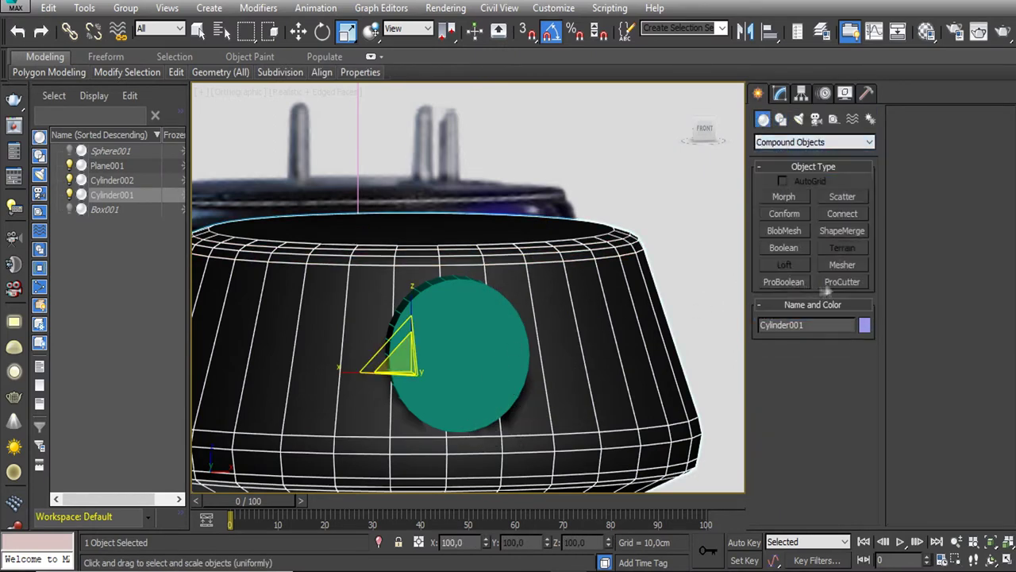
click(784, 282)
scroll(948, 357, down, 3)
scroll(949, 357, down, 5)
click(812, 367)
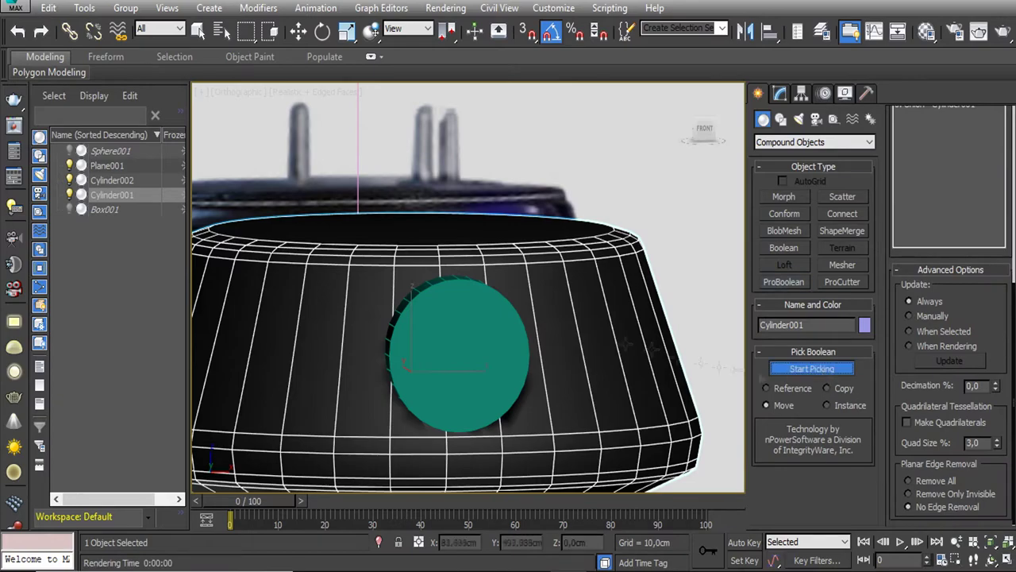
click(486, 347)
alt+middle_drag(486, 347, 548, 342)
Add Turn to Poly, collapse the stack to Editable Poly, and select the socket's back face
click(779, 93)
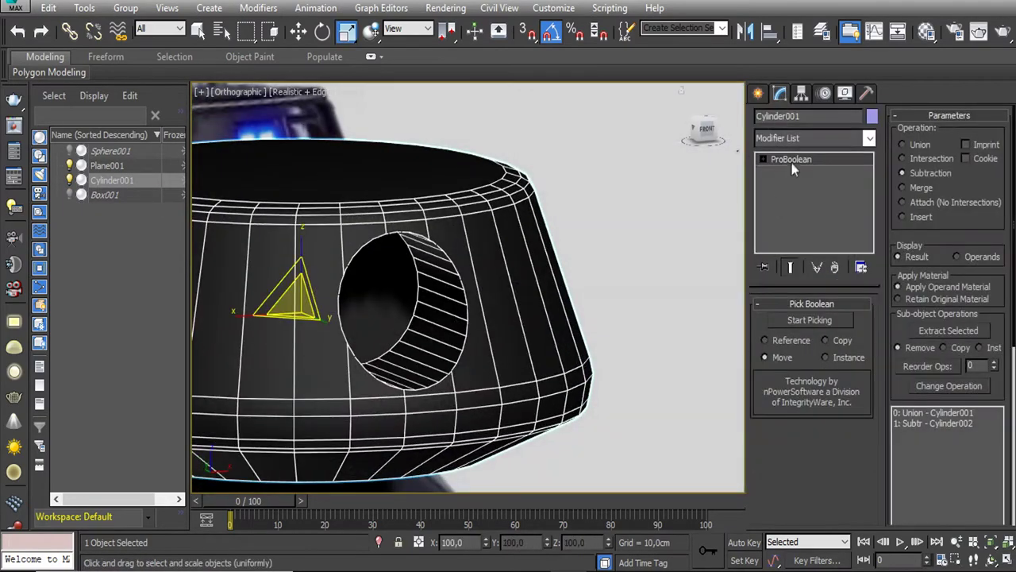
right_click(793, 158)
click(792, 308)
click(869, 138)
scroll(810, 317, down, 10)
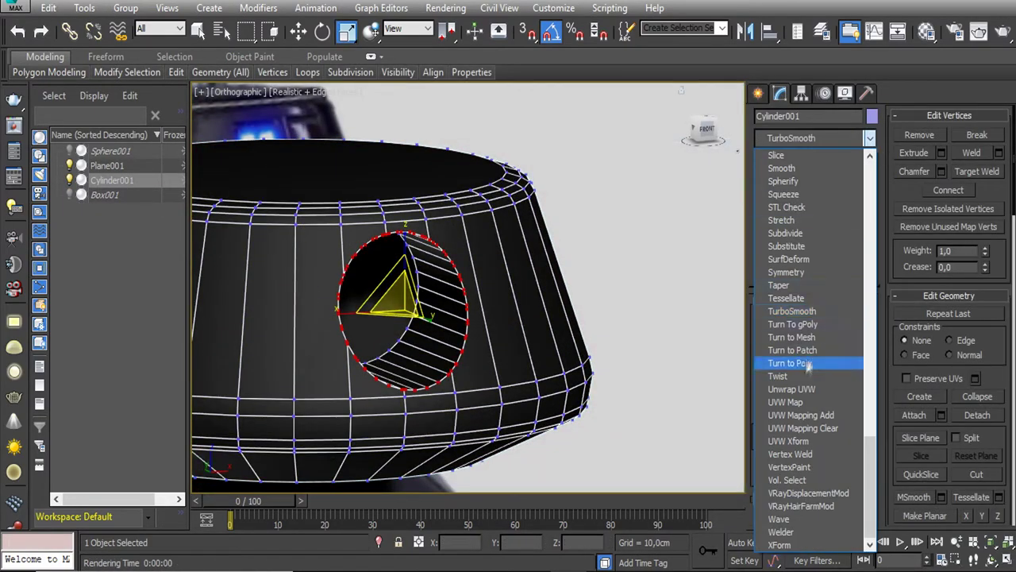
click(794, 289)
right_click(812, 159)
click(842, 301)
click(521, 325)
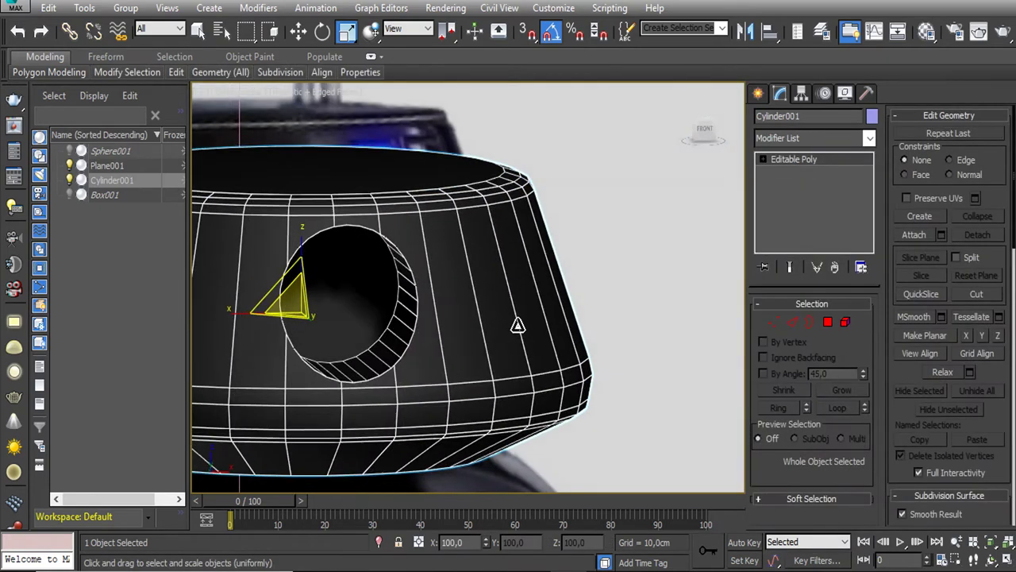
click(829, 322)
click(393, 286)
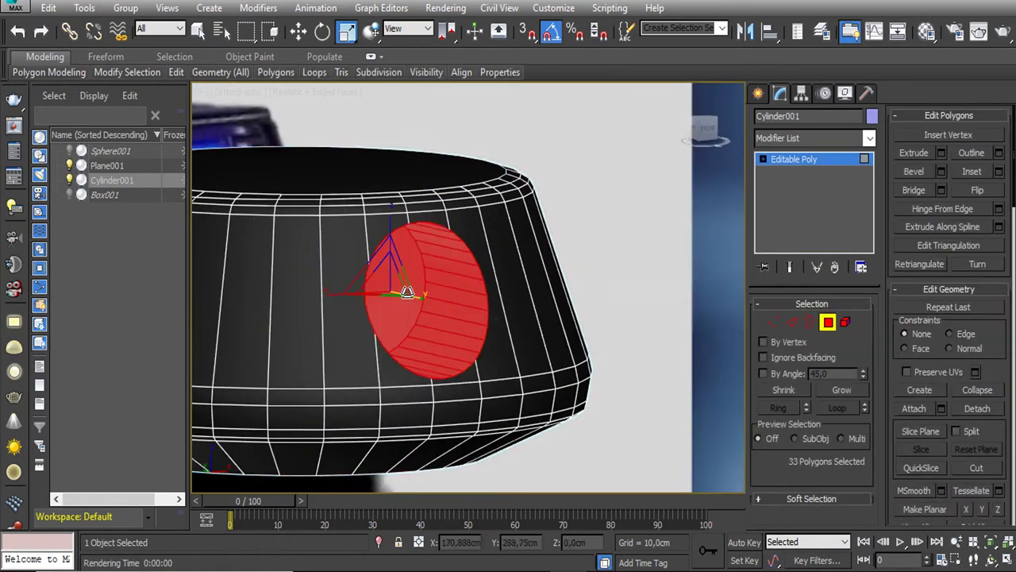
With Edge constraint on, slide the socket's back face deeper into the head
click(950, 334)
key(w)
mouse_move(444, 310)
alt+middle_down()
mouse_move(519, 313)
mouse_move(308, 330)
alt+middle_up()
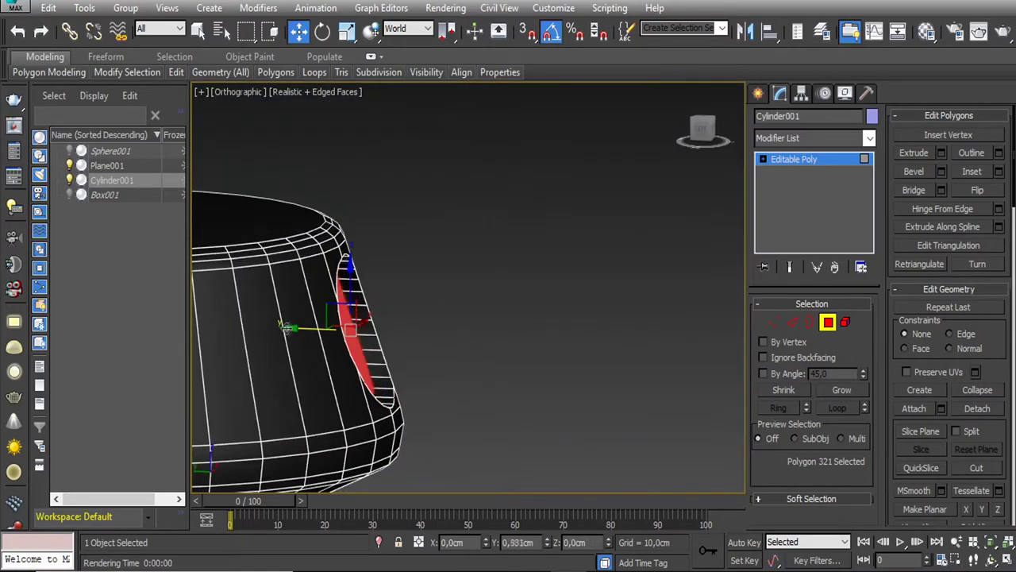
drag(304, 330, 334, 266)
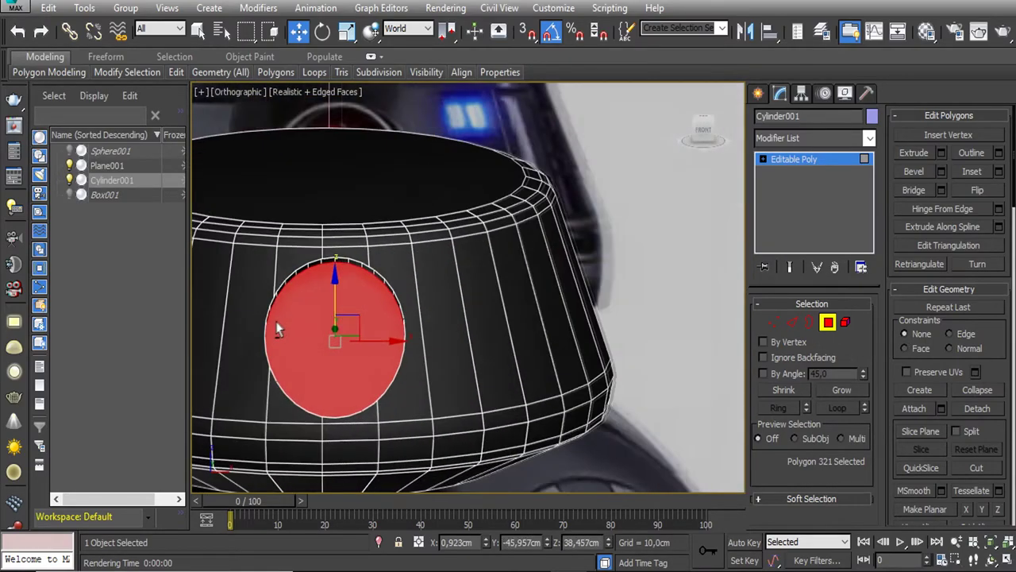
Scale the back face into a smaller disc and flatten it with Make Planar Z
key(r)
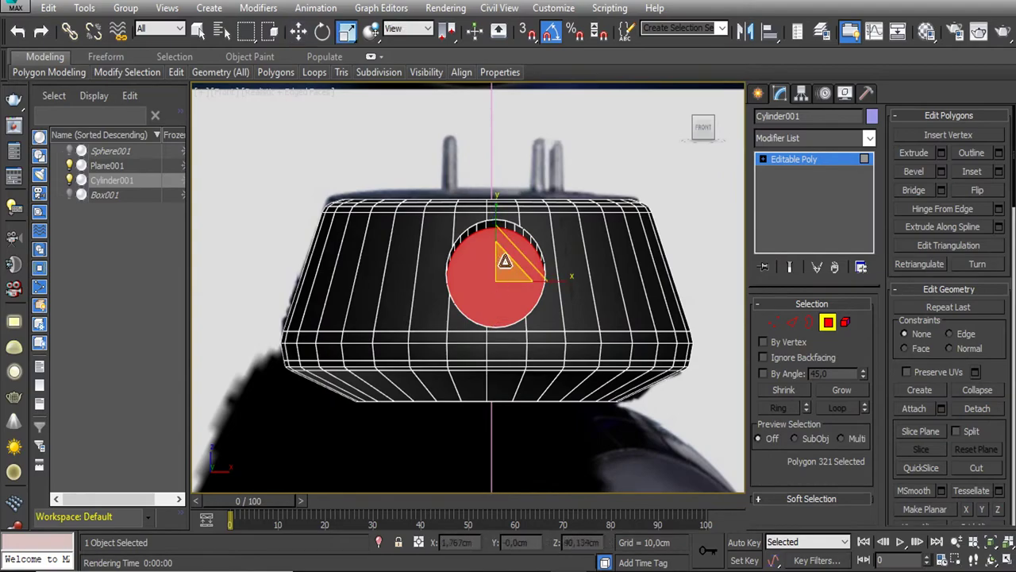
drag(494, 321, 500, 386)
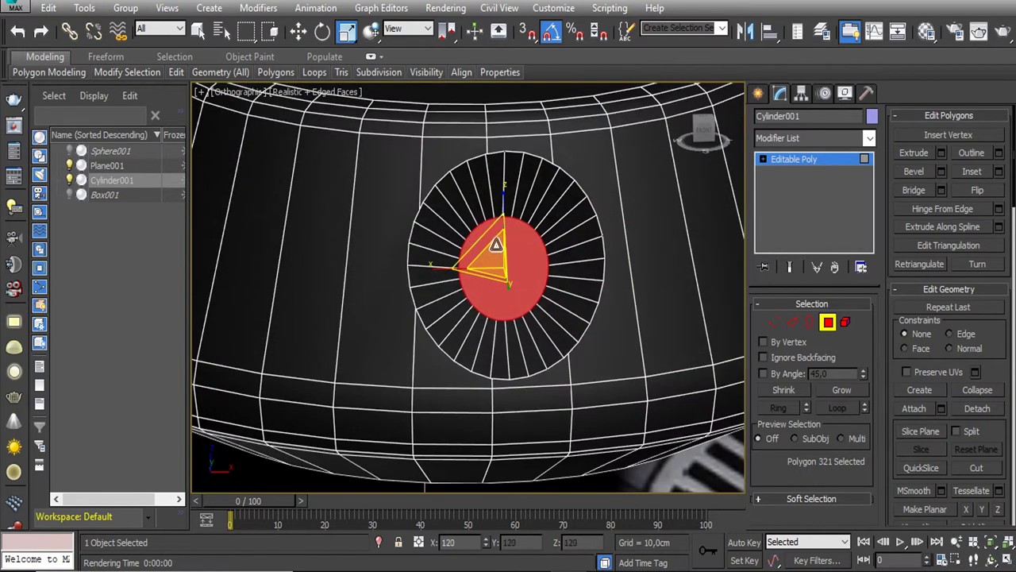
drag(493, 287, 495, 246)
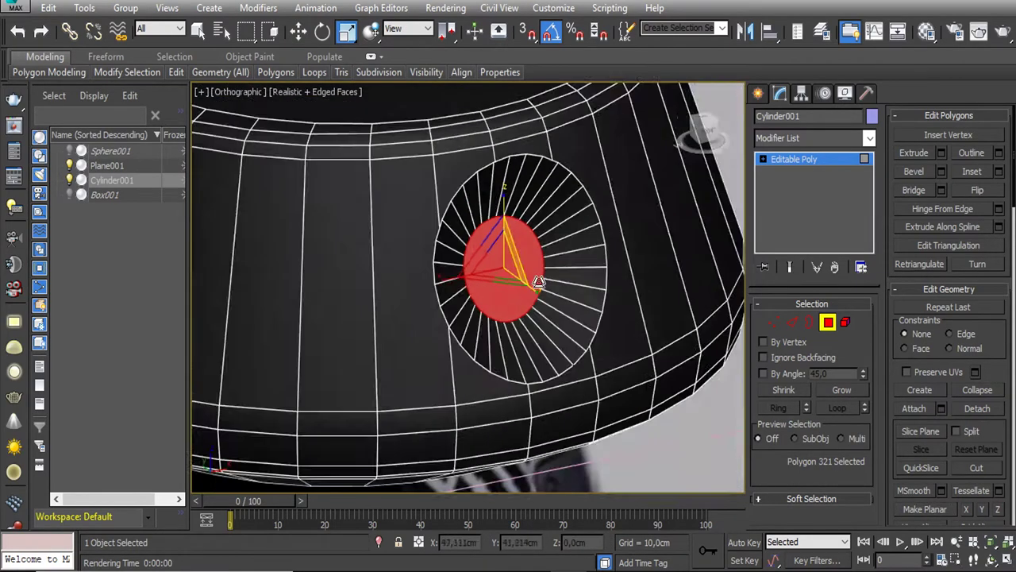
alt+middle_drag(532, 294, 548, 313)
click(998, 509)
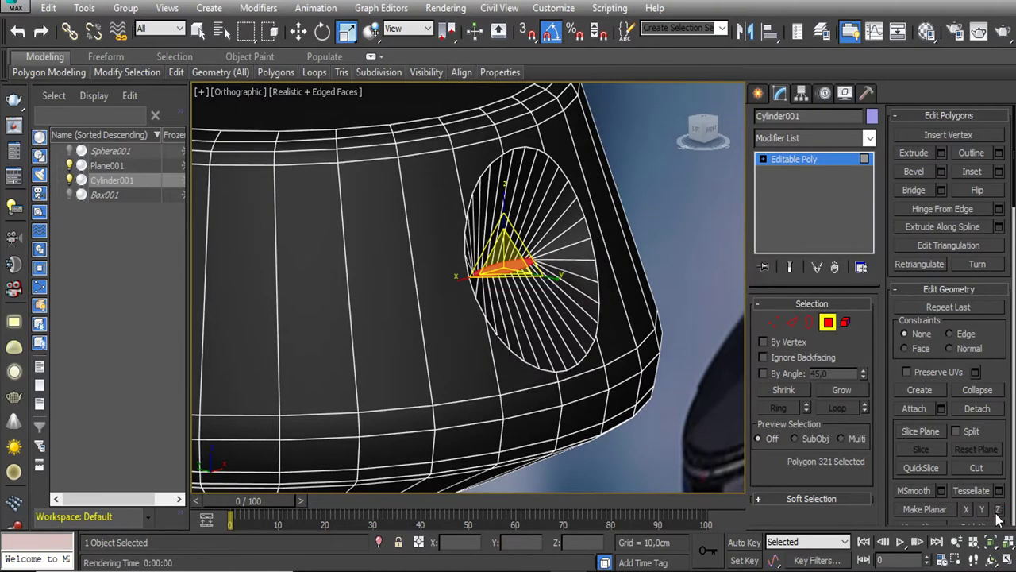
alt+middle_drag(556, 317, 687, 296)
Cut a new edge from the socket ring's lower-right vertex into the surrounding head mesh
scroll(688, 296, up, 5)
key(1)
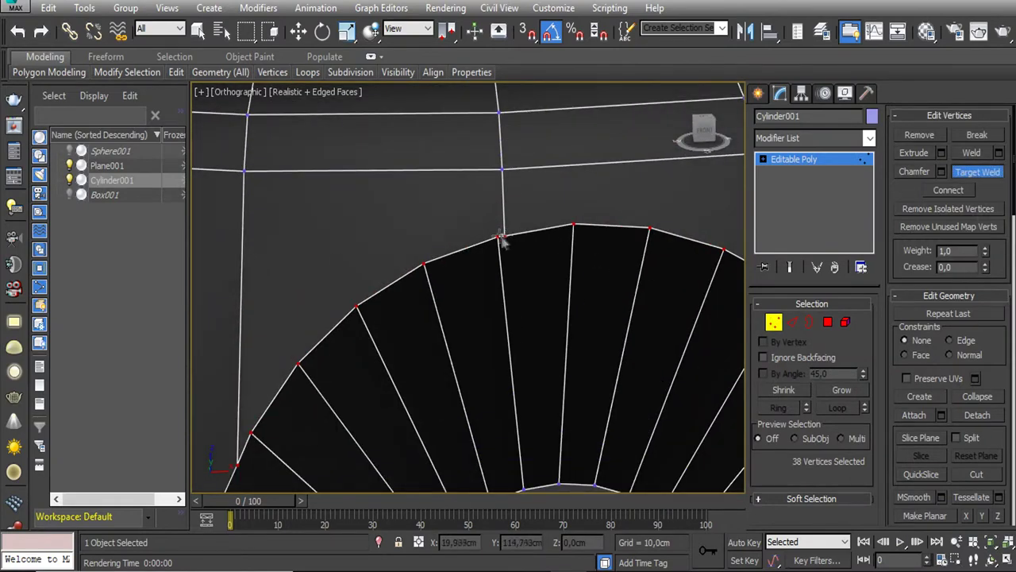
scroll(516, 242, down, 3)
scroll(492, 277, up, 3)
scroll(431, 347, up, 3)
scroll(456, 335, down, 2)
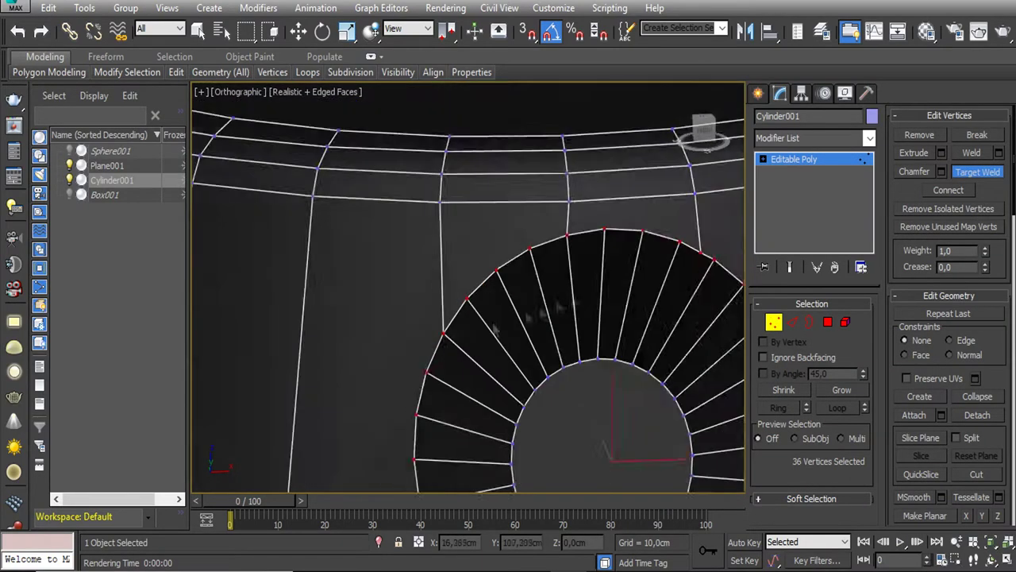
scroll(459, 334, up, 2)
scroll(458, 334, up, 1)
scroll(465, 318, down, 5)
scroll(466, 359, up, 5)
scroll(466, 360, up, 3)
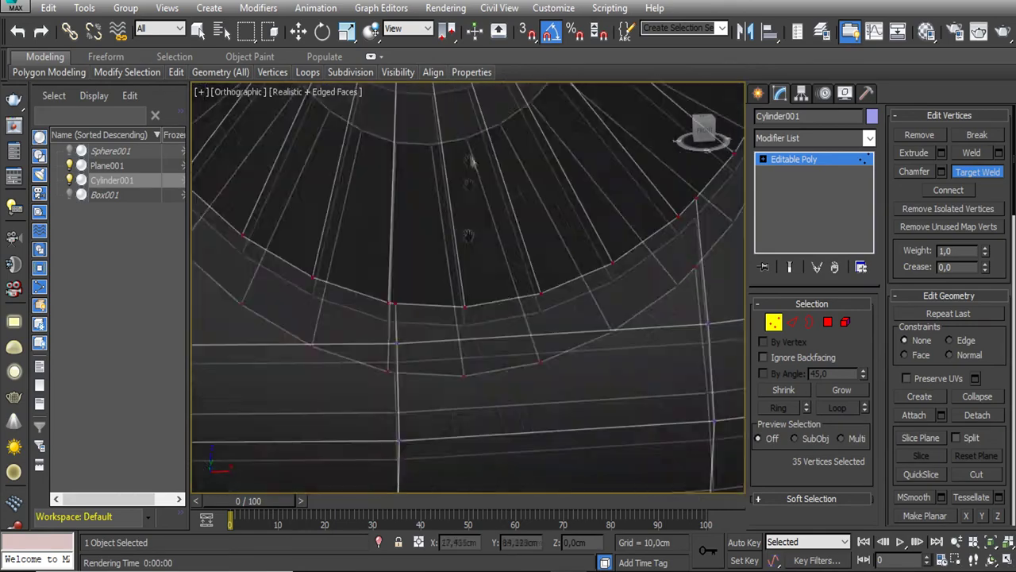
scroll(512, 321, up, 2)
scroll(512, 307, down, 4)
scroll(497, 246, up, 5)
scroll(520, 268, down, 4)
scroll(517, 300, down, 2)
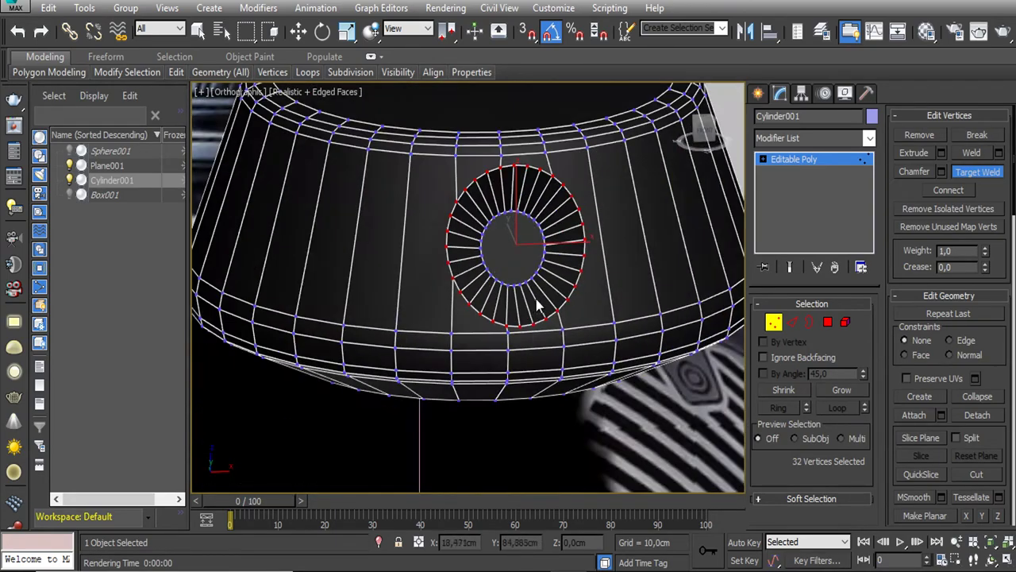
scroll(542, 296, up, 1)
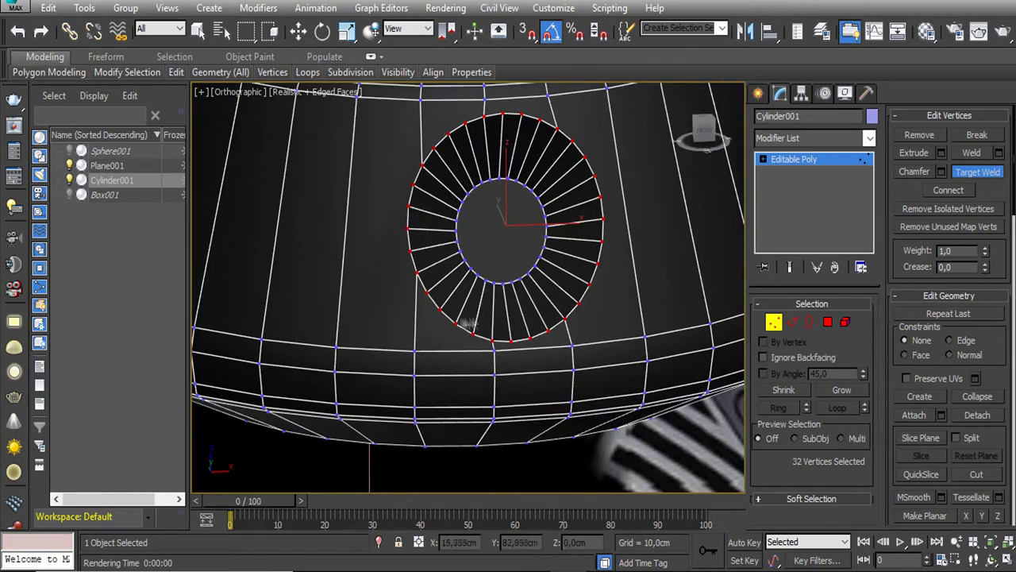
right_click(432, 317)
scroll(487, 215, up, 3)
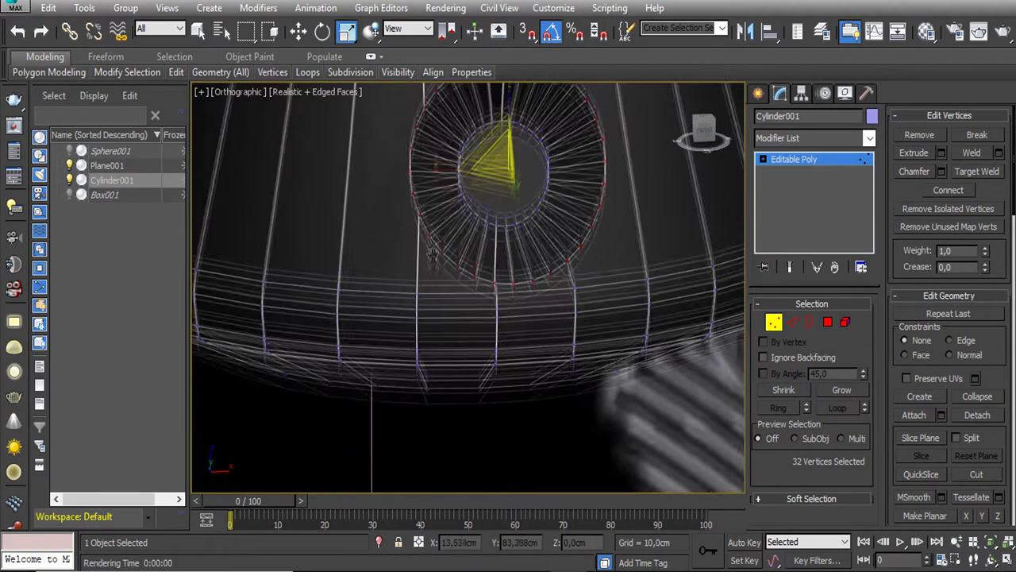
right_click(447, 268)
click(406, 124)
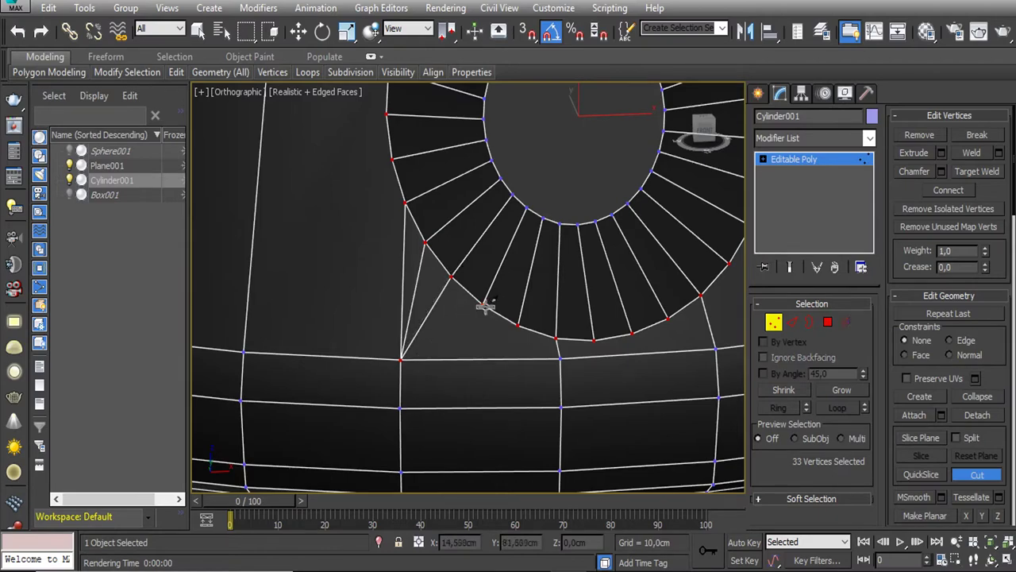
middle_drag(413, 352, 353, 336)
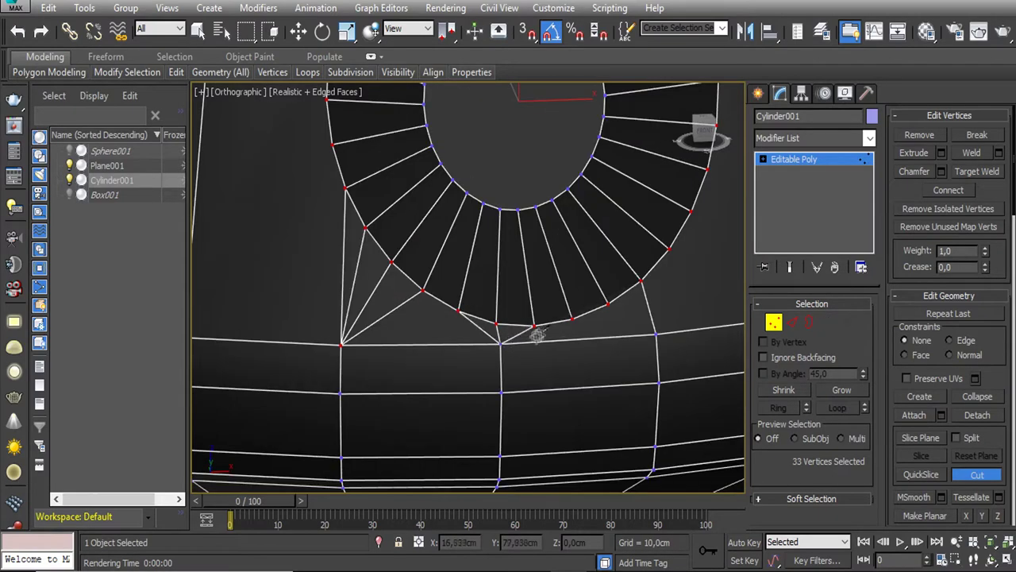
middle_drag(537, 336, 475, 328)
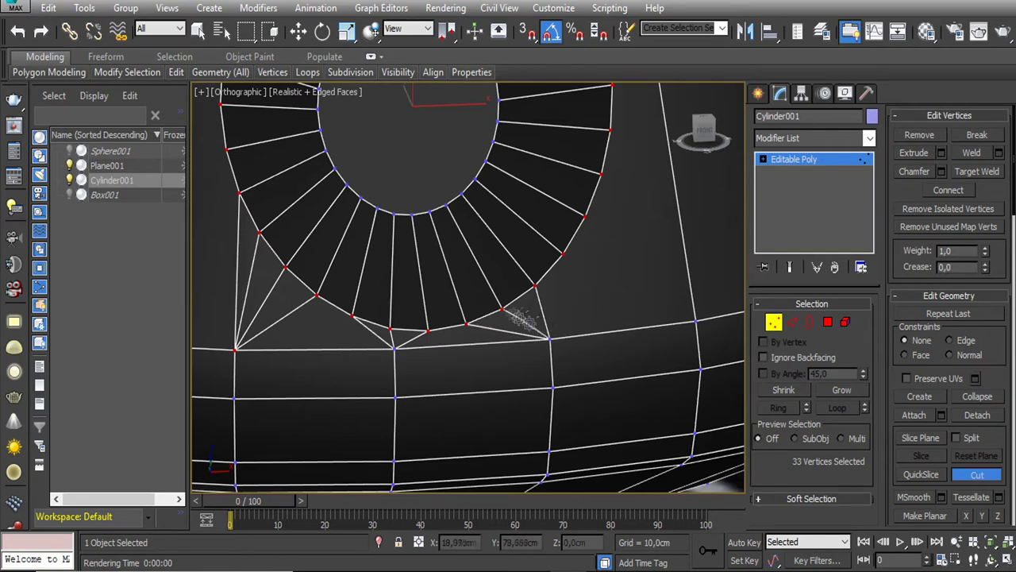
click(548, 339)
middle_drag(548, 339, 492, 380)
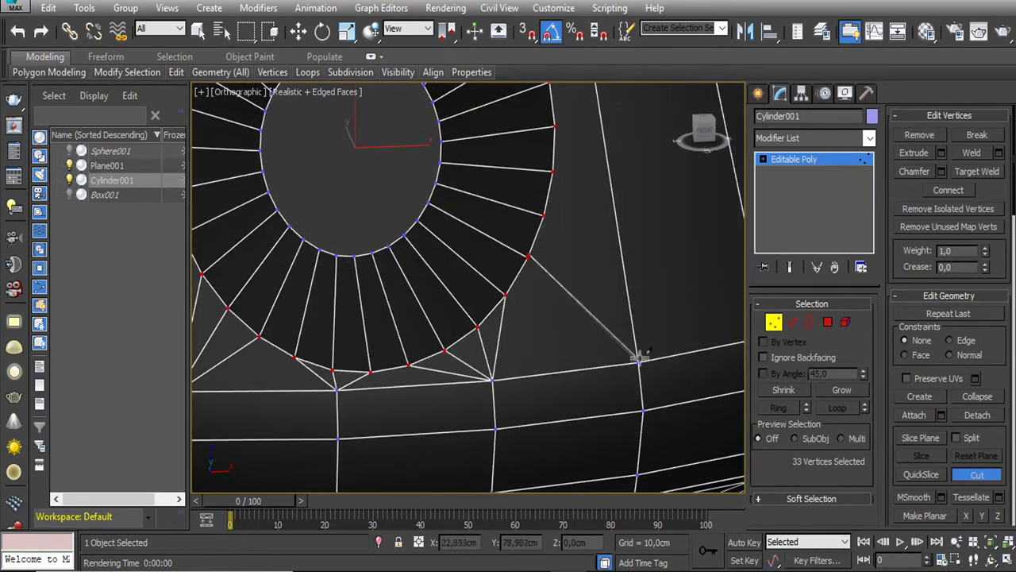
click(639, 357)
scroll(537, 262, up, 4)
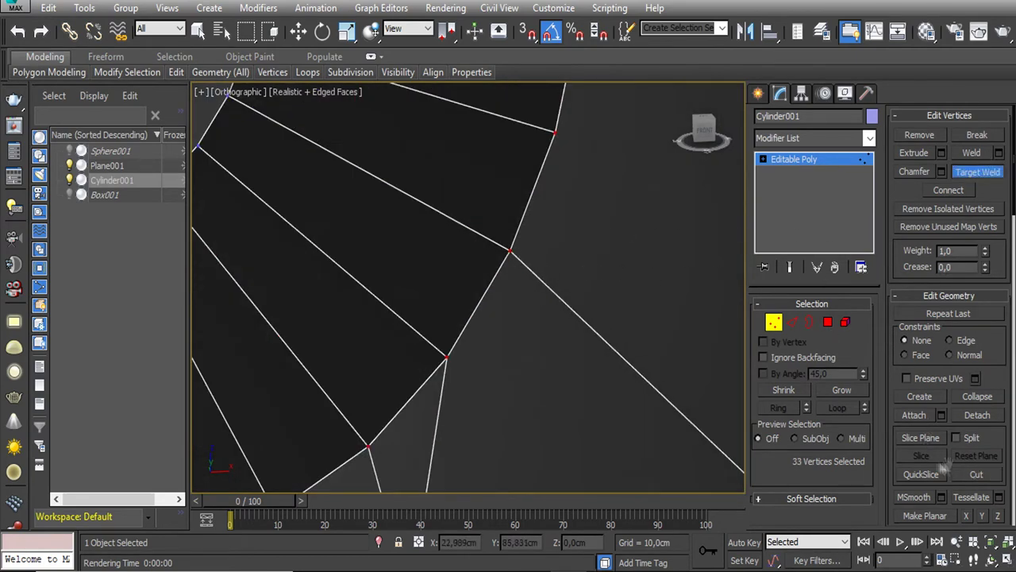
click(976, 474)
scroll(595, 267, down, 3)
scroll(499, 339, down, 2)
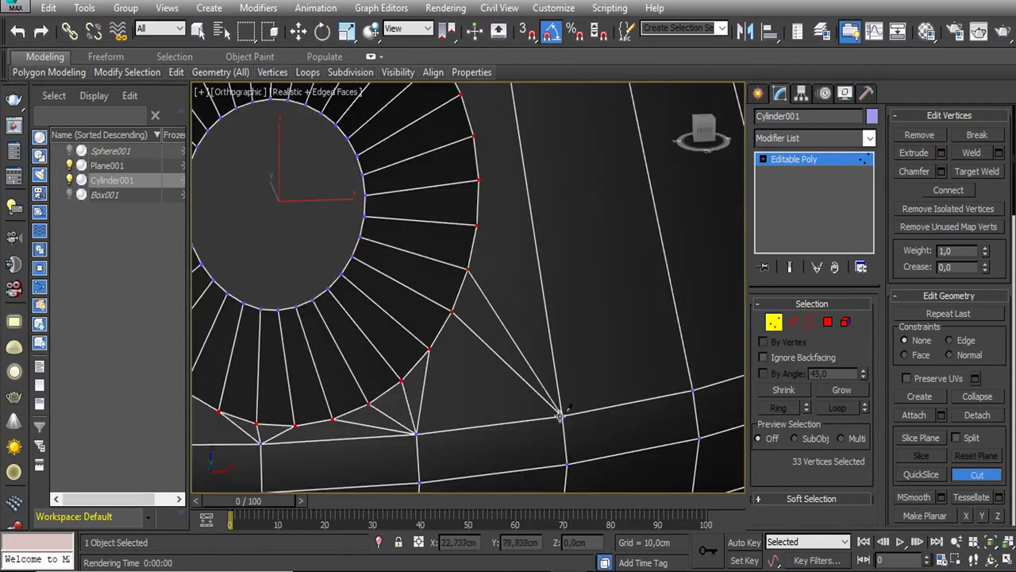
scroll(560, 413, down, 2)
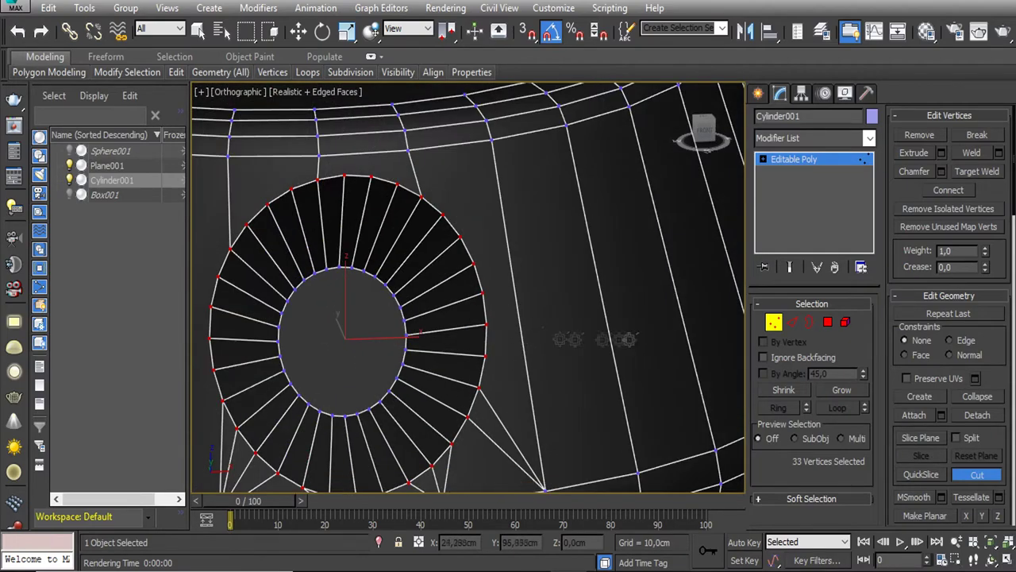
Select an edge loop around the head and connect it with a new edge loop
key(2)
double_click(517, 318)
middle_drag(611, 362, 701, 331)
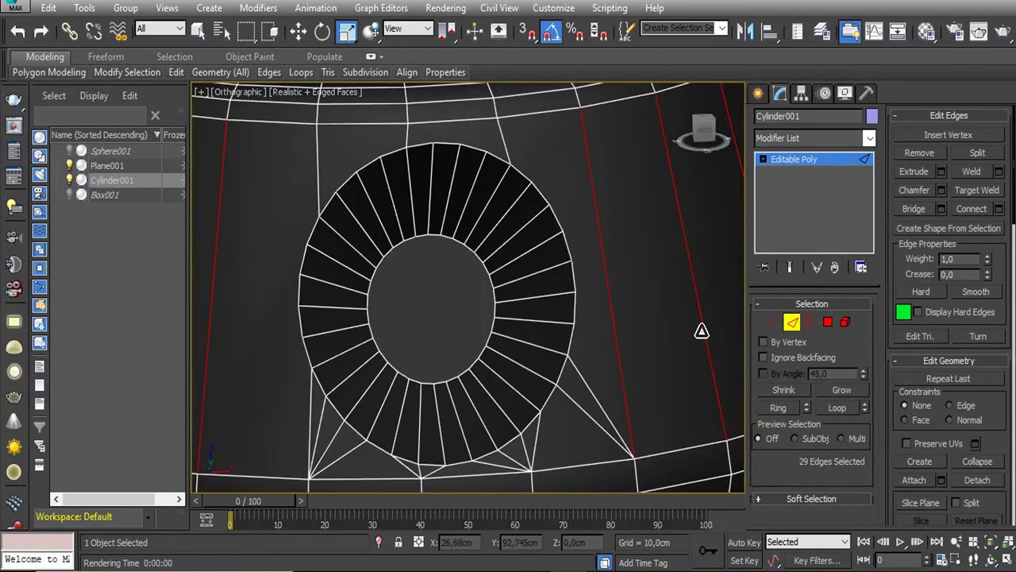
right_click(655, 296)
click(631, 353)
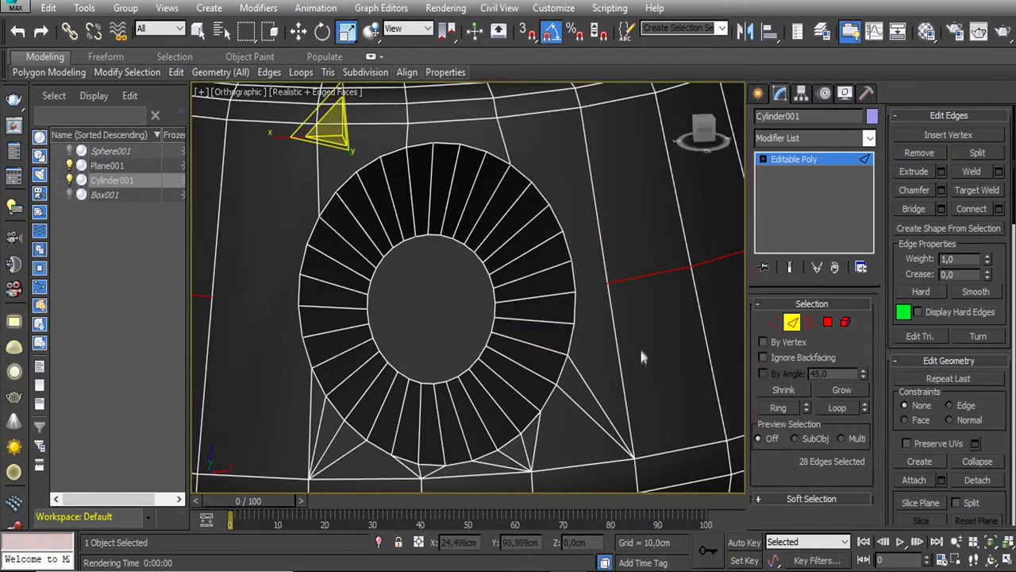
Cut further edges tying the socket rim into the head and inspect the ring's upper vertices
click(765, 322)
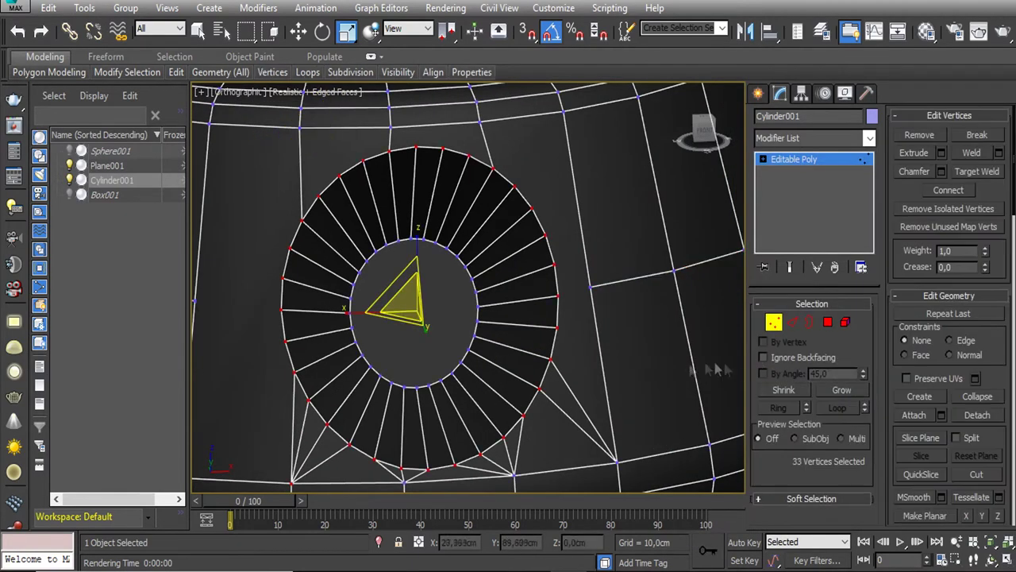
click(977, 474)
scroll(572, 340, up, 2)
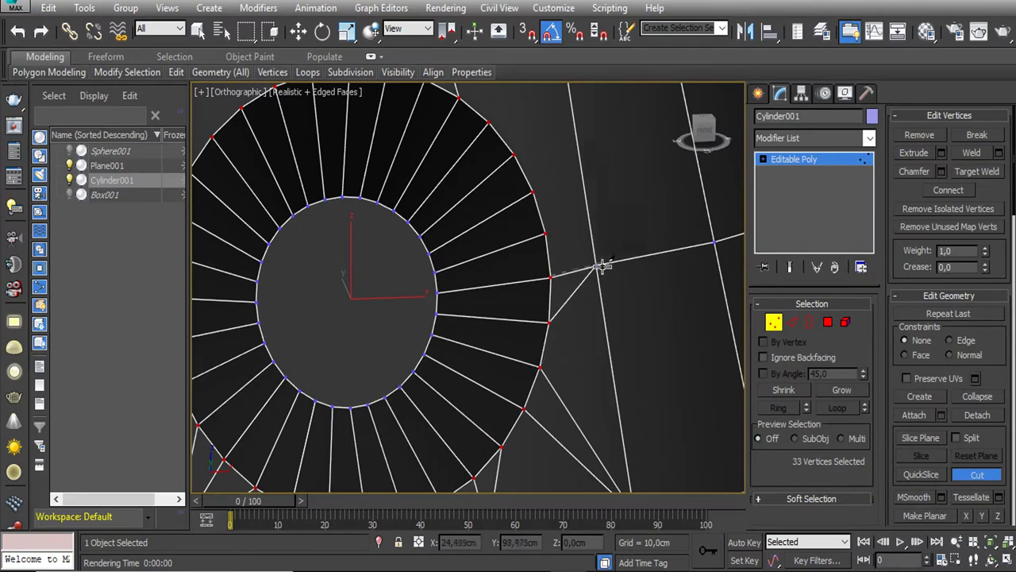
mouse_move(590, 258)
middle_down()
mouse_move(551, 325)
mouse_move(500, 207)
middle_up()
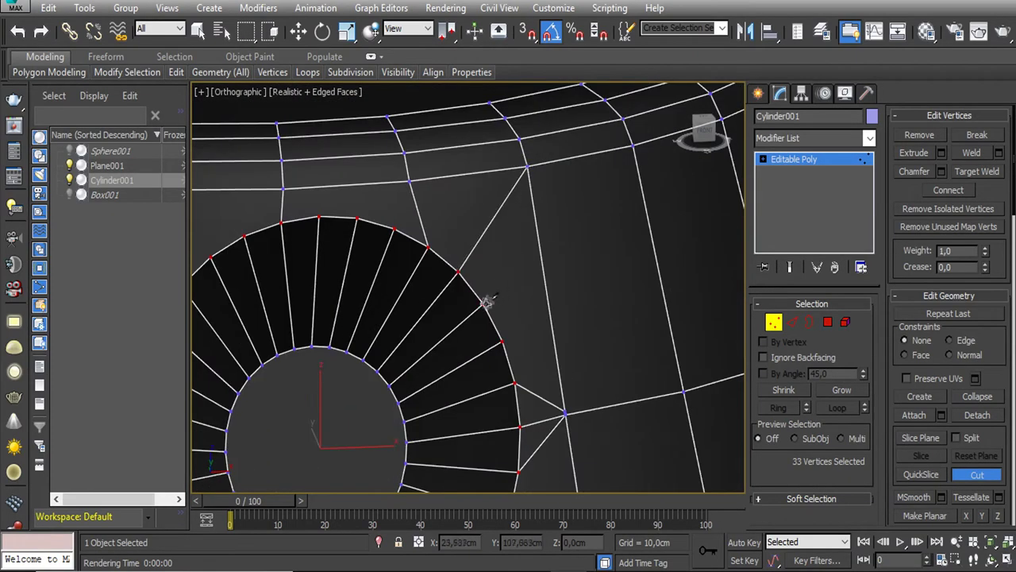
middle_drag(528, 162, 500, 202)
scroll(495, 208, down, 3)
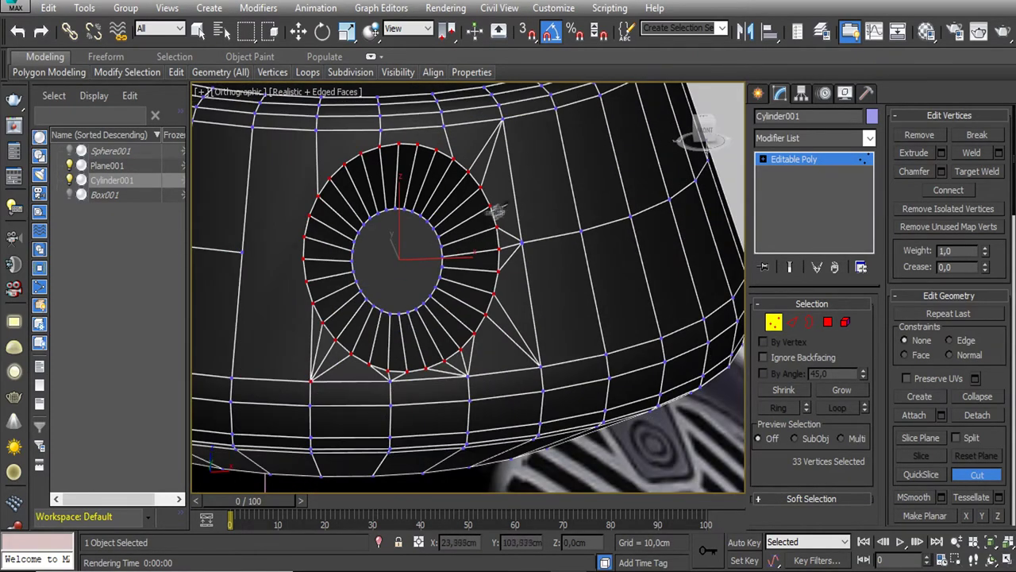
middle_drag(500, 127, 472, 252)
scroll(472, 252, up, 4)
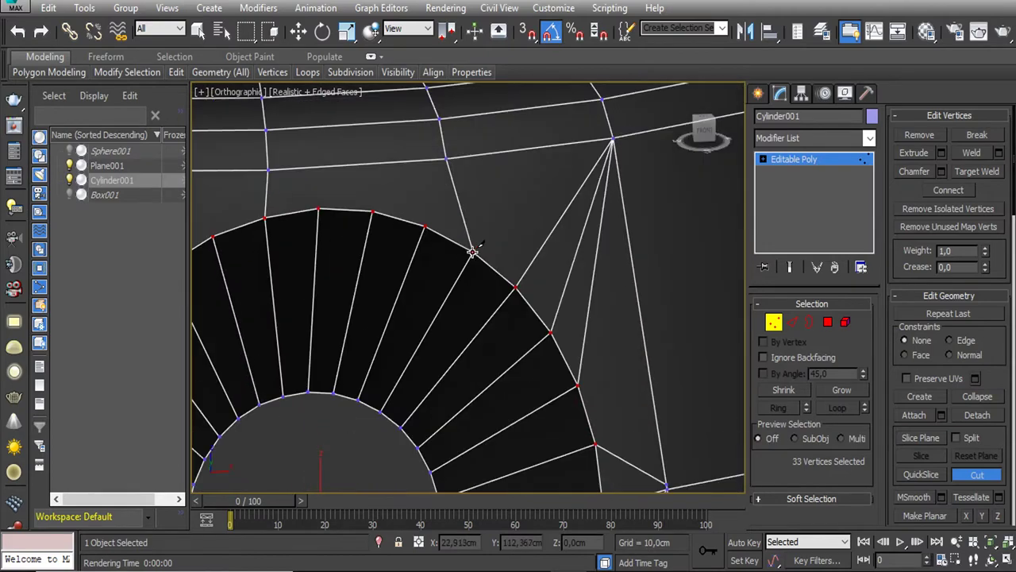
scroll(426, 186, down, 1)
scroll(404, 177, up, 2)
scroll(453, 219, up, 2)
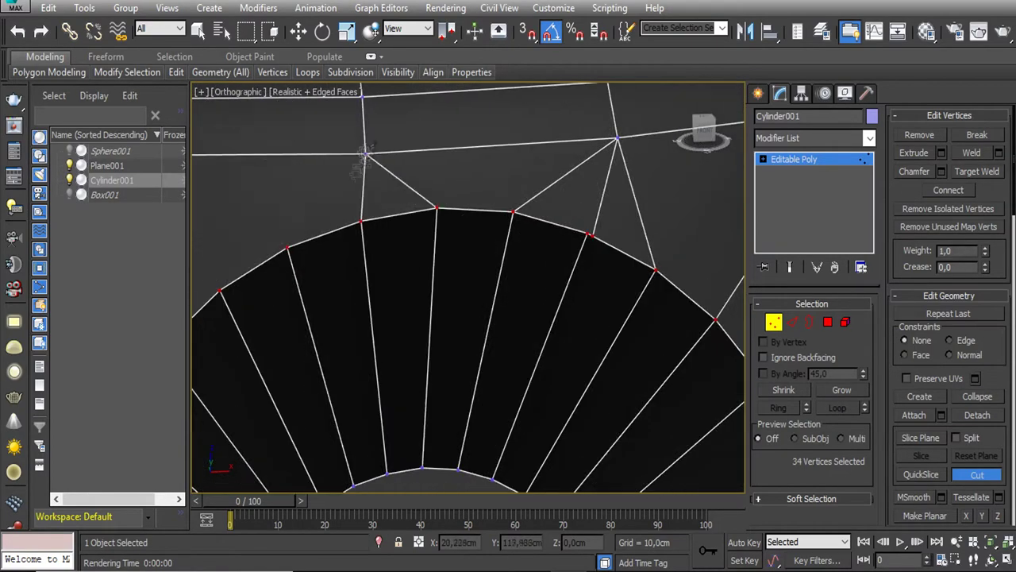
scroll(364, 155, down, 2)
scroll(377, 249, up, 2)
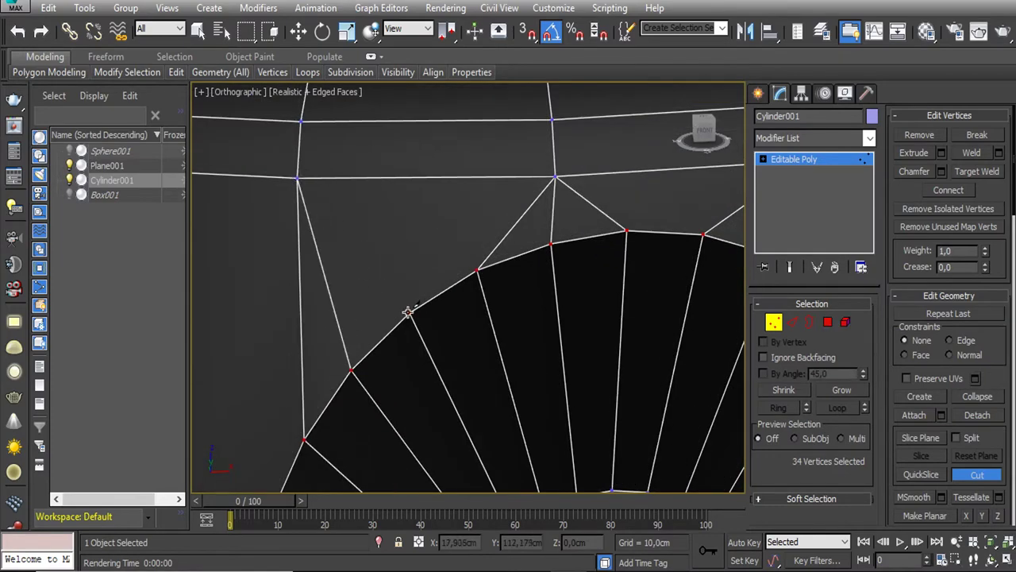
scroll(390, 239, down, 2)
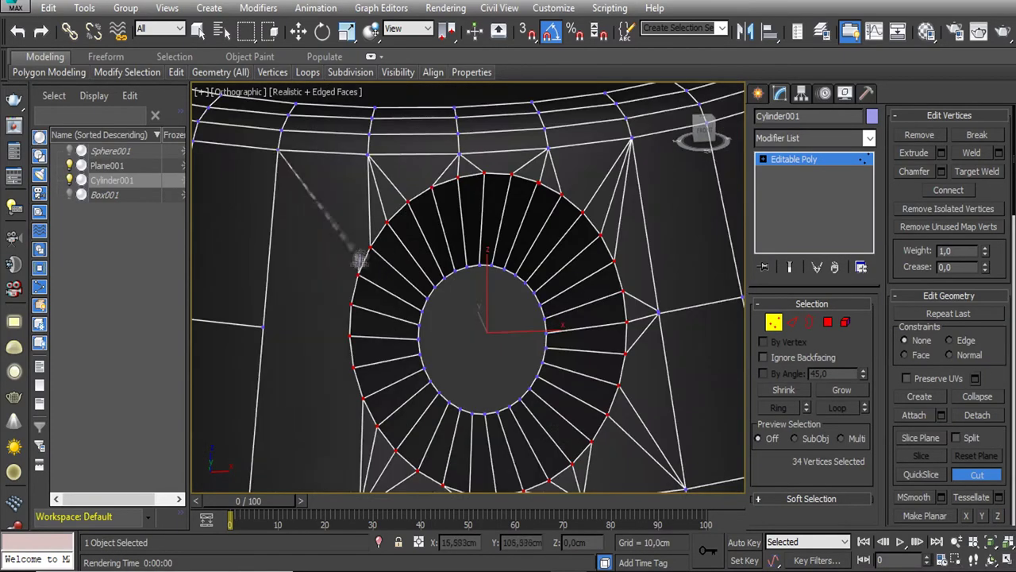
scroll(334, 315, up, 1)
scroll(373, 300, down, 1)
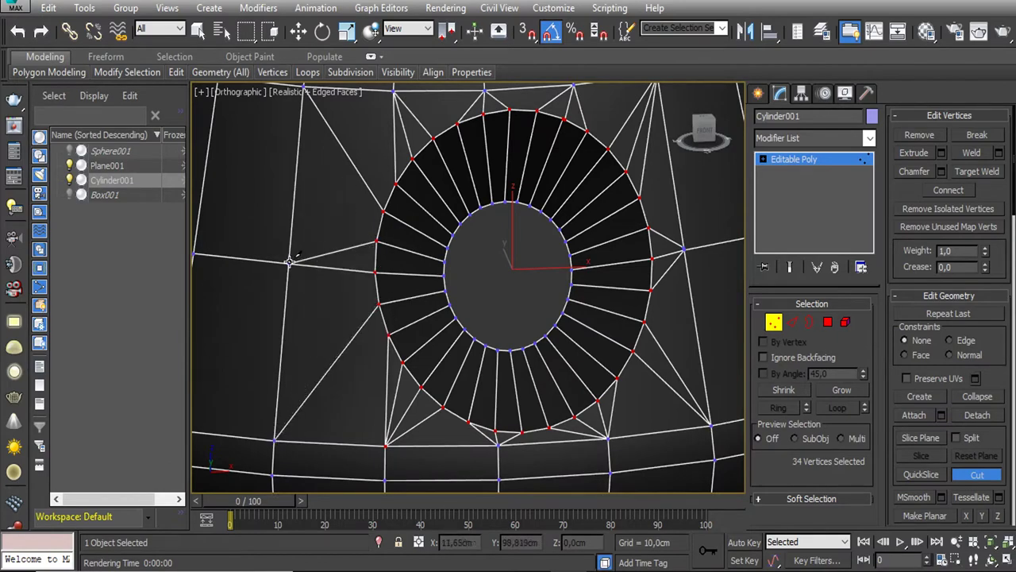
scroll(361, 248, down, 1)
scroll(366, 249, down, 1)
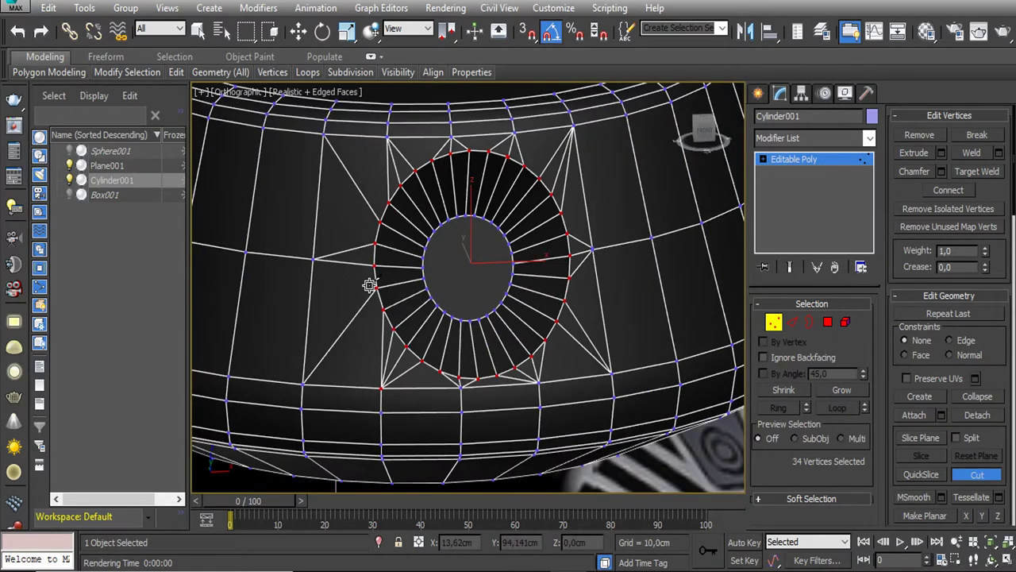
scroll(513, 195, up, 4)
middle_drag(513, 194, 545, 385)
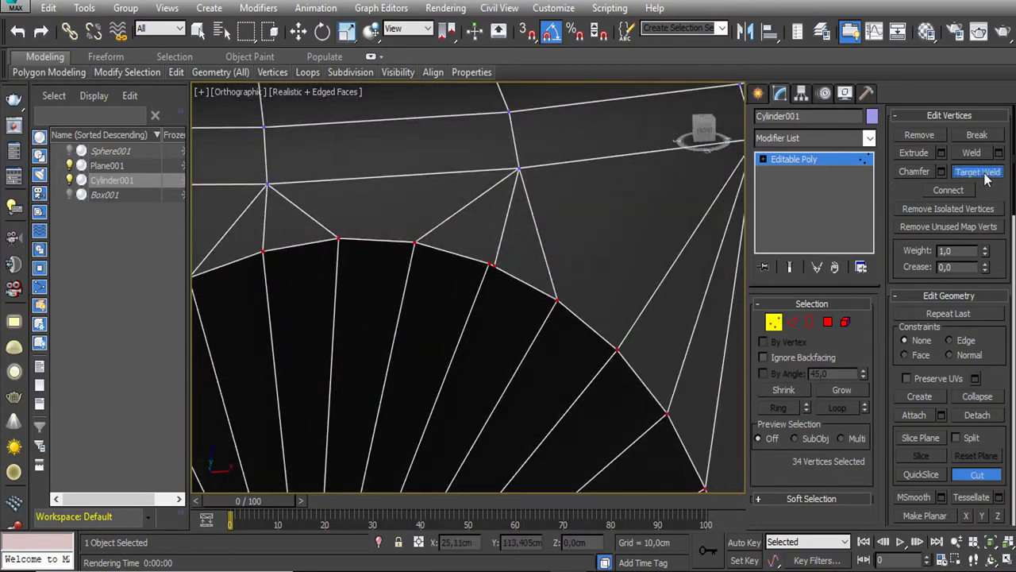
scroll(491, 267, down, 4)
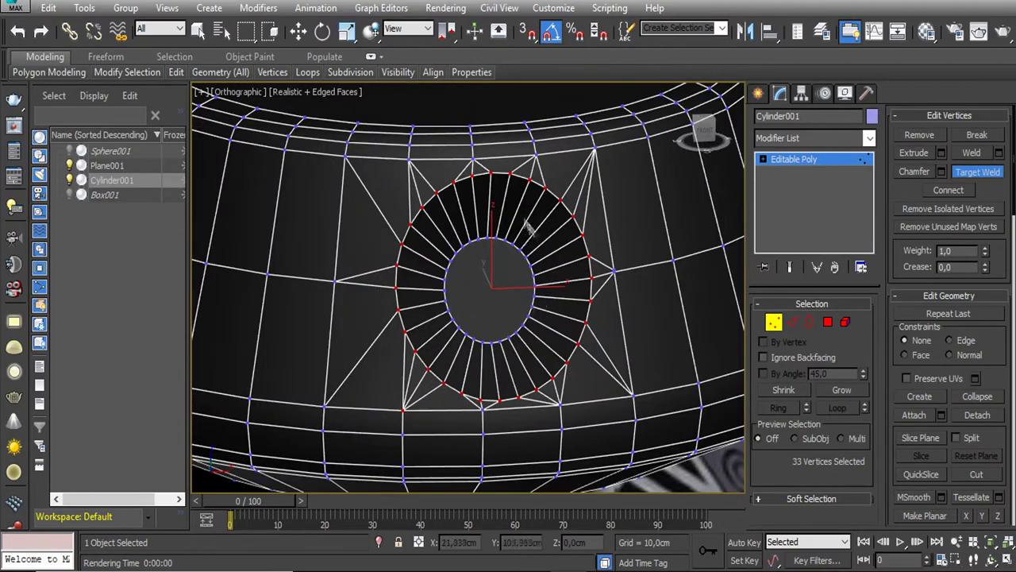
scroll(508, 246, down, 2)
scroll(455, 278, down, 2)
scroll(446, 270, down, 2)
Switch the viewport to Front view with room left beside the head
key(f)
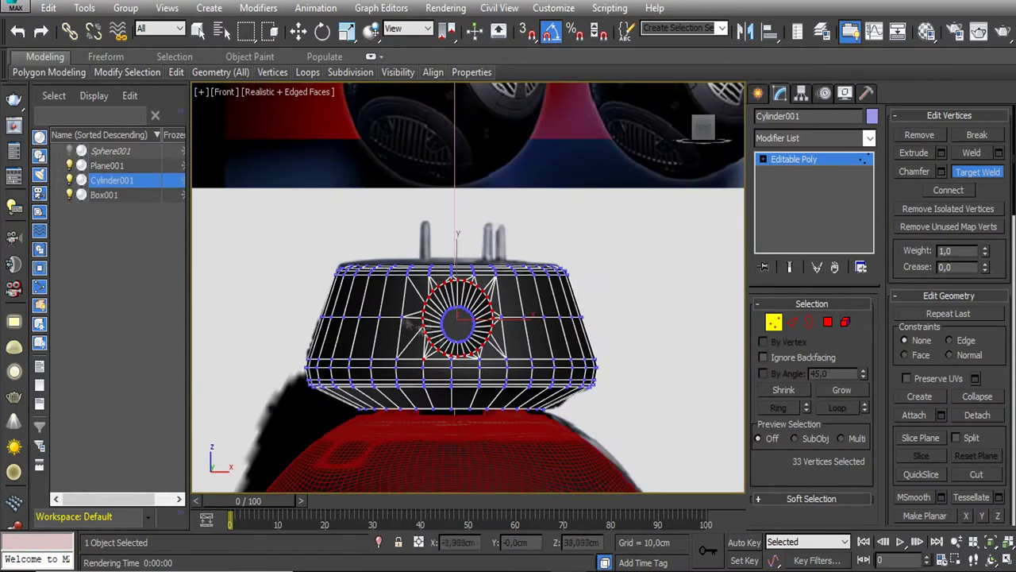
scroll(568, 332, up, 2)
scroll(569, 332, down, 2)
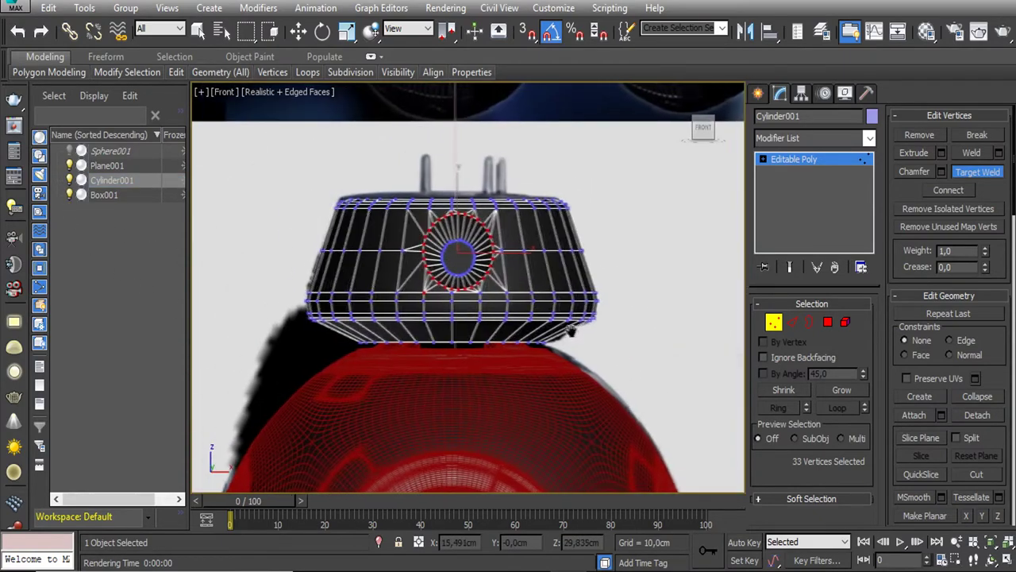
middle_drag(568, 331, 540, 342)
click(758, 93)
Create a new cylinder and give it a blue colour
scroll(777, 143, up, 2)
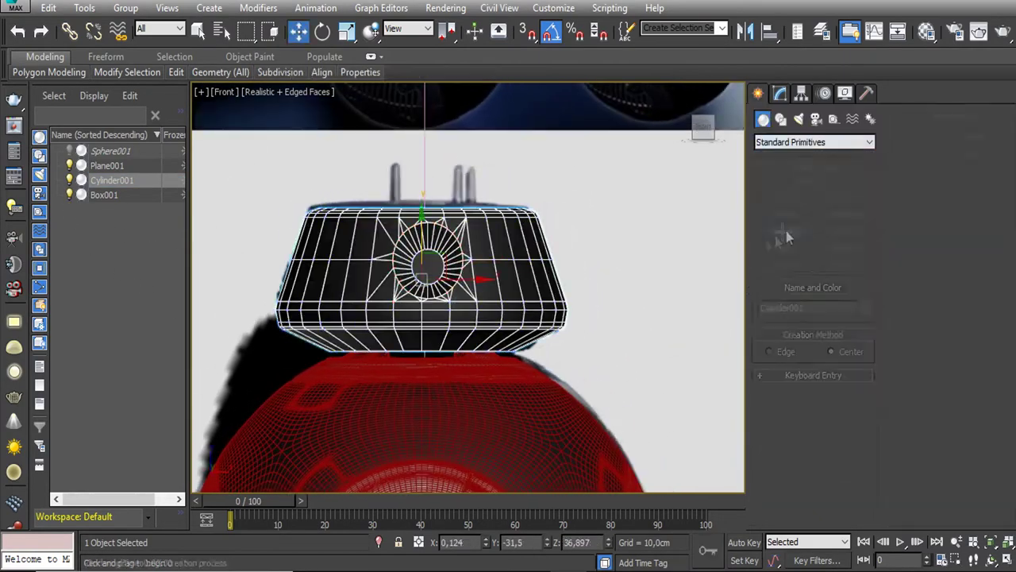
click(784, 230)
key(e)
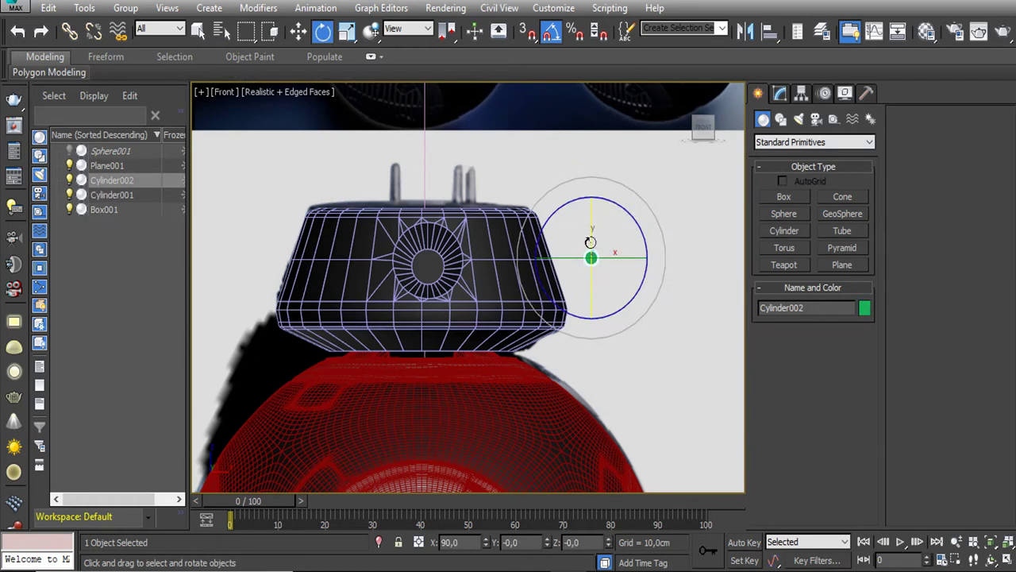
click(781, 119)
click(780, 93)
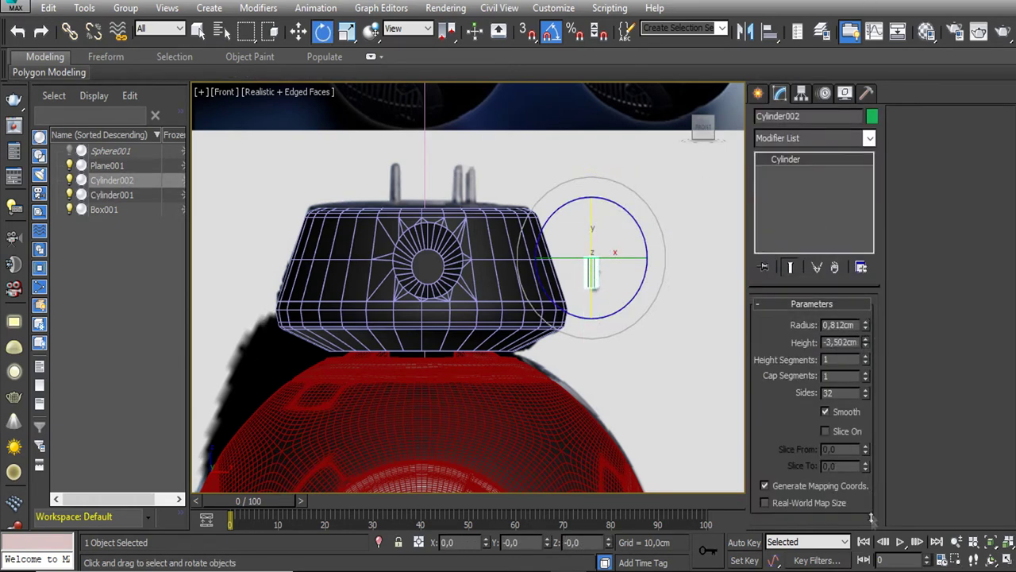
key(w)
scroll(702, 349, up, 2)
click(872, 116)
click(571, 284)
click(585, 370)
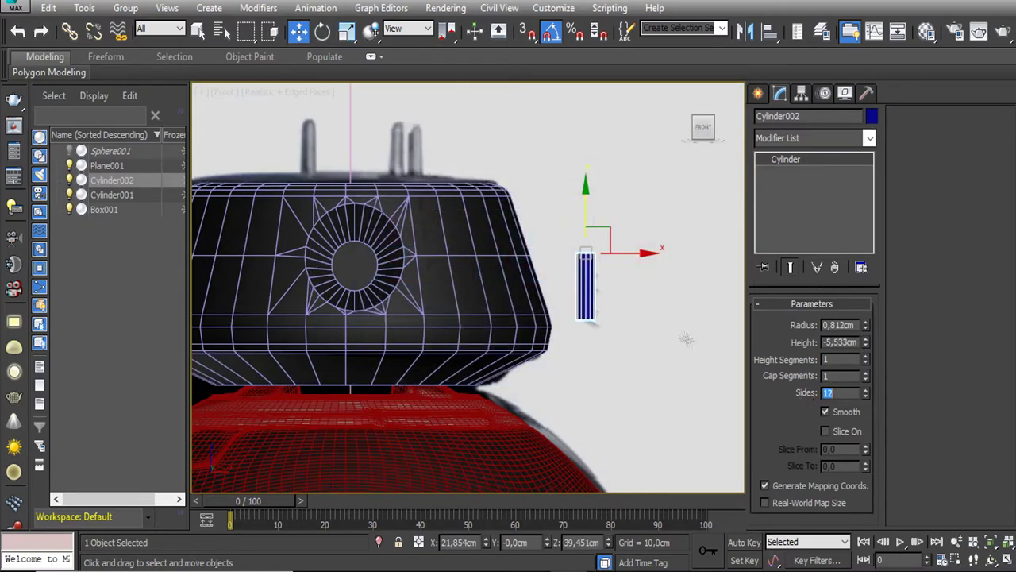
Place the cylinder atop the head as a thin antenna with radius 0.352cm and 12 sides
drag(585, 270, 415, 123)
scroll(415, 121, up, 3)
middle_drag(415, 121, 454, 189)
drag(866, 327, 863, 376)
alt+middle_drag(556, 294, 514, 298)
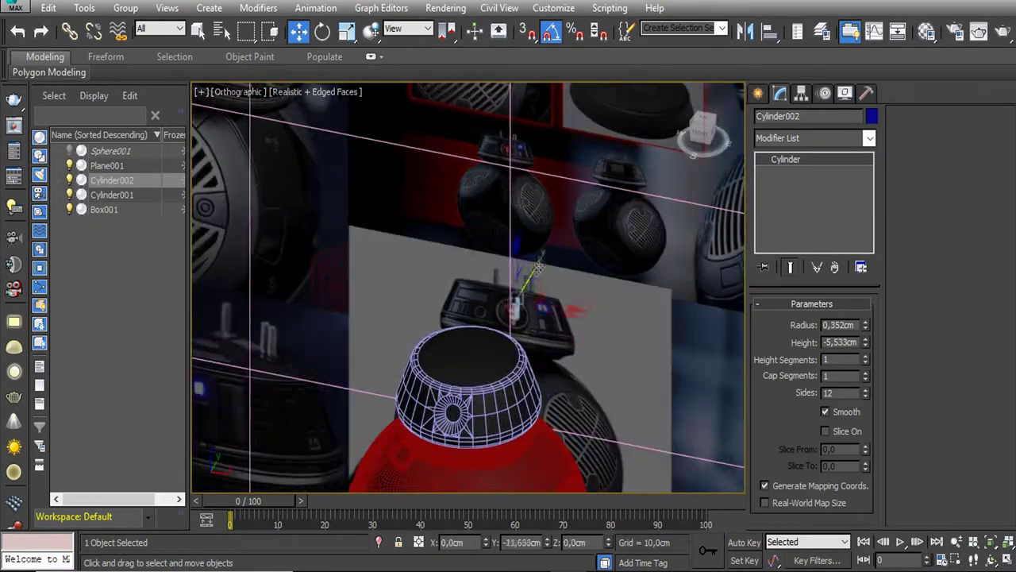
scroll(500, 333, up, 5)
key(f)
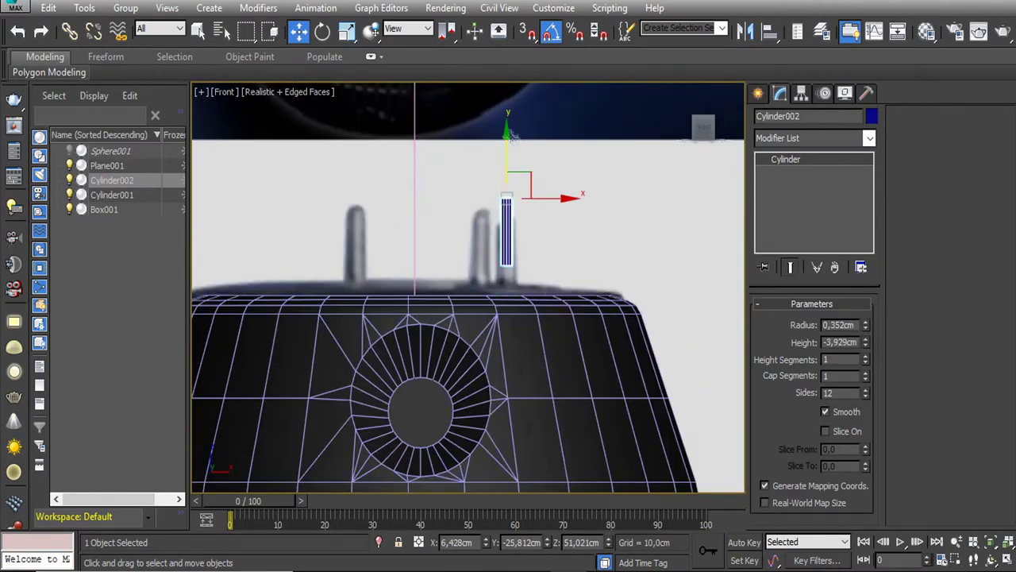
scroll(505, 166, up, 5)
alt+middle_drag(503, 267, 512, 317)
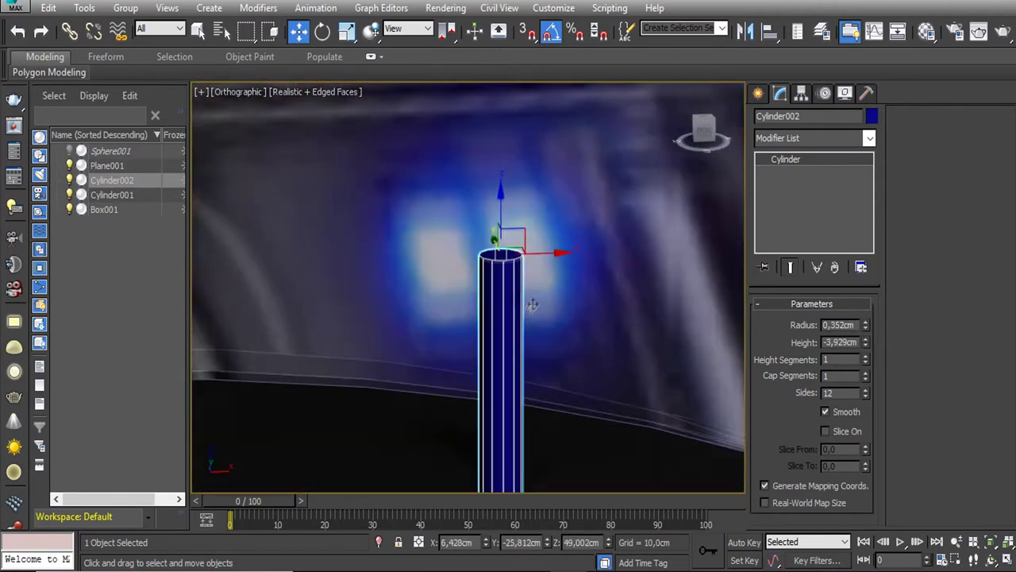
right_click(515, 321)
Convert the antenna to Editable Poly, inset its top polygon and raise the centre vertex
click(714, 498)
key(4)
click(517, 293)
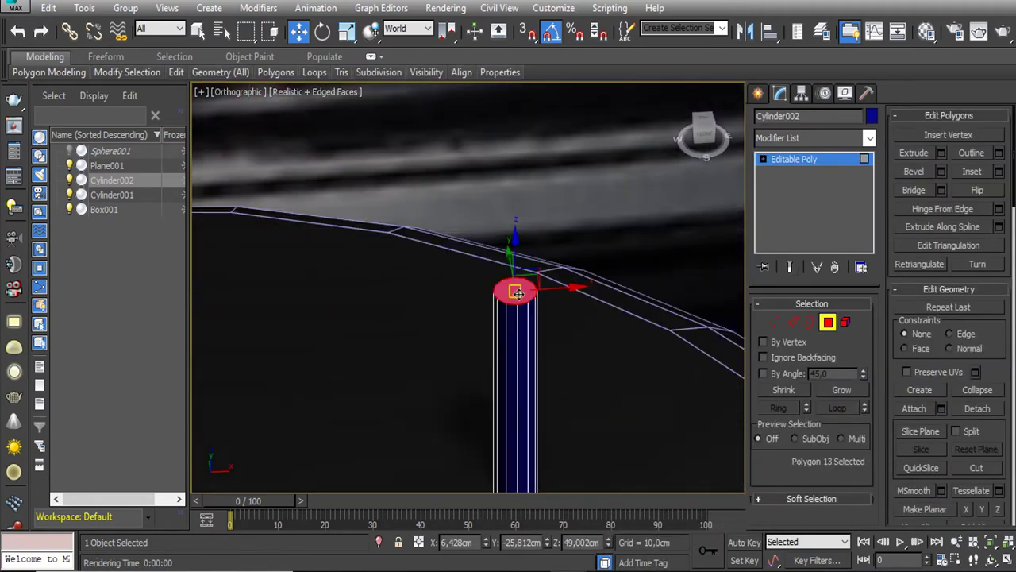
click(980, 173)
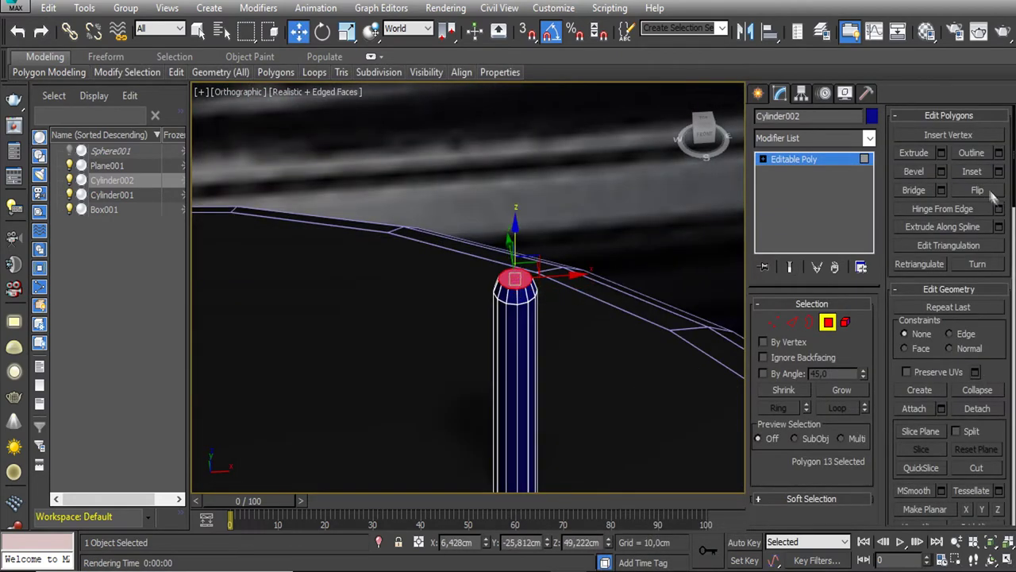
click(972, 171)
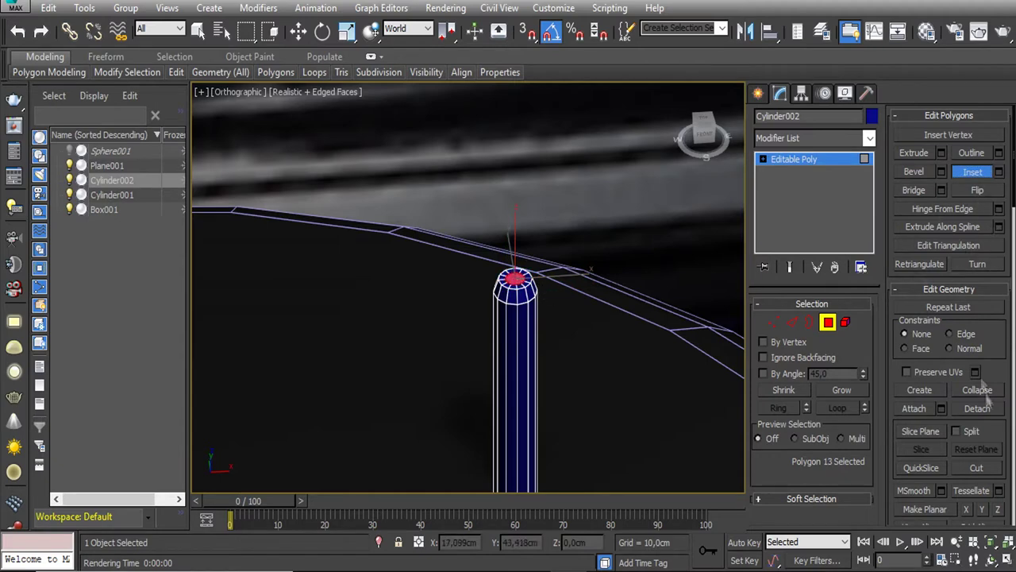
key(w)
click(516, 276)
scroll(520, 274, up, 5)
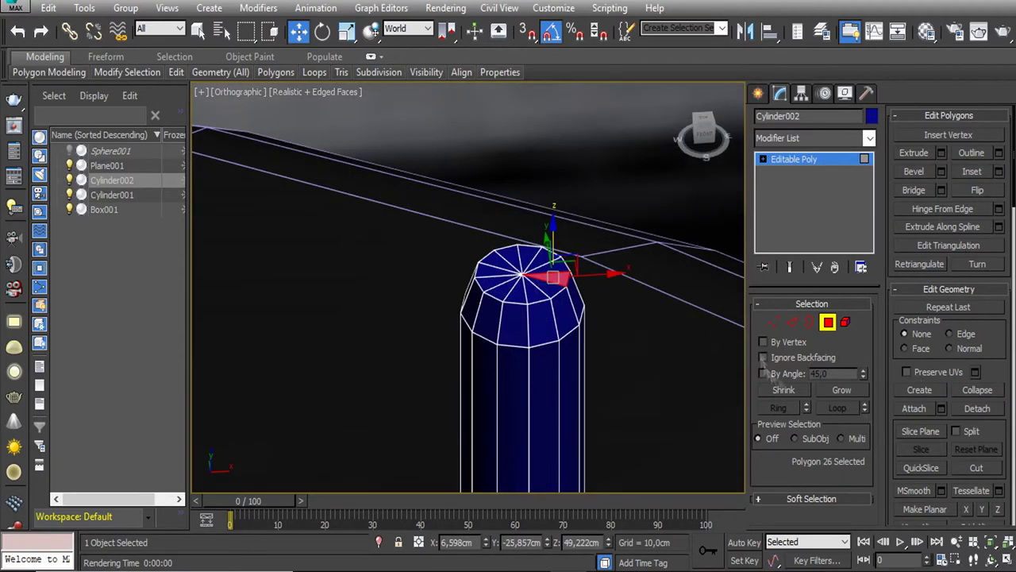
key(1)
click(524, 274)
scroll(532, 262, down, 4)
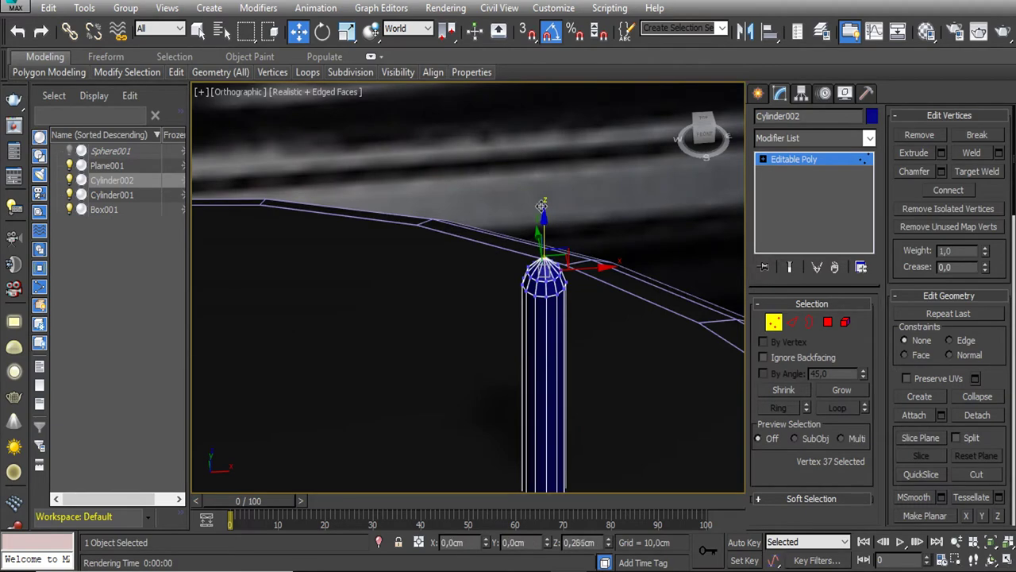
key(f)
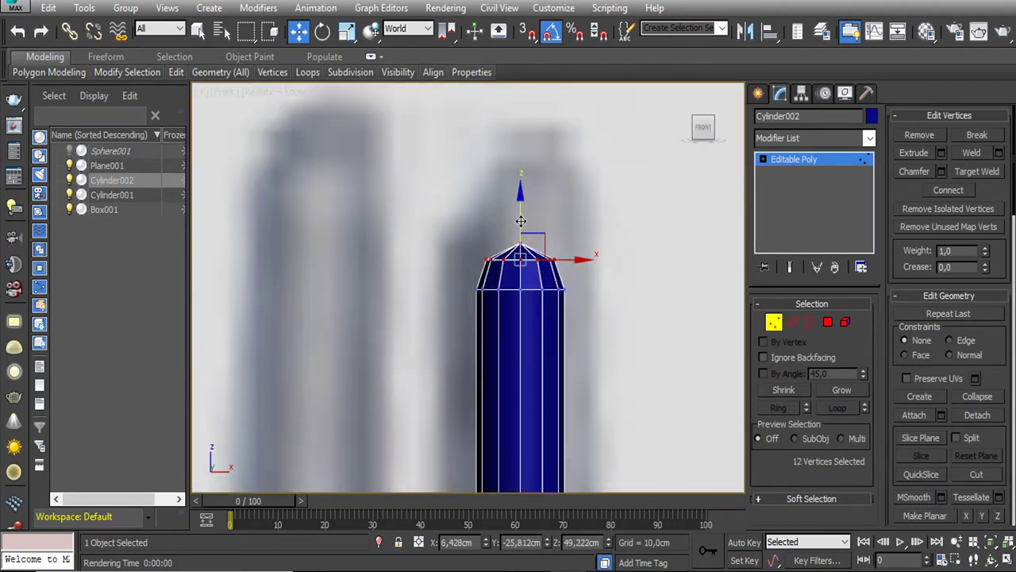
Scale the edge ring below the cap to round the antenna top into a dome
ctrl+click(792, 321)
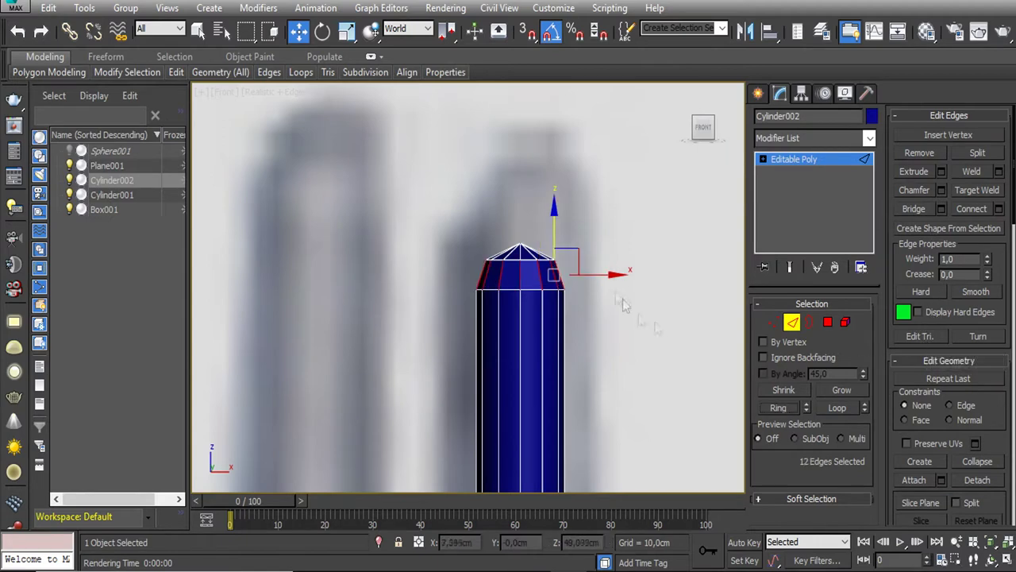
right_click(529, 294)
click(516, 342)
key(r)
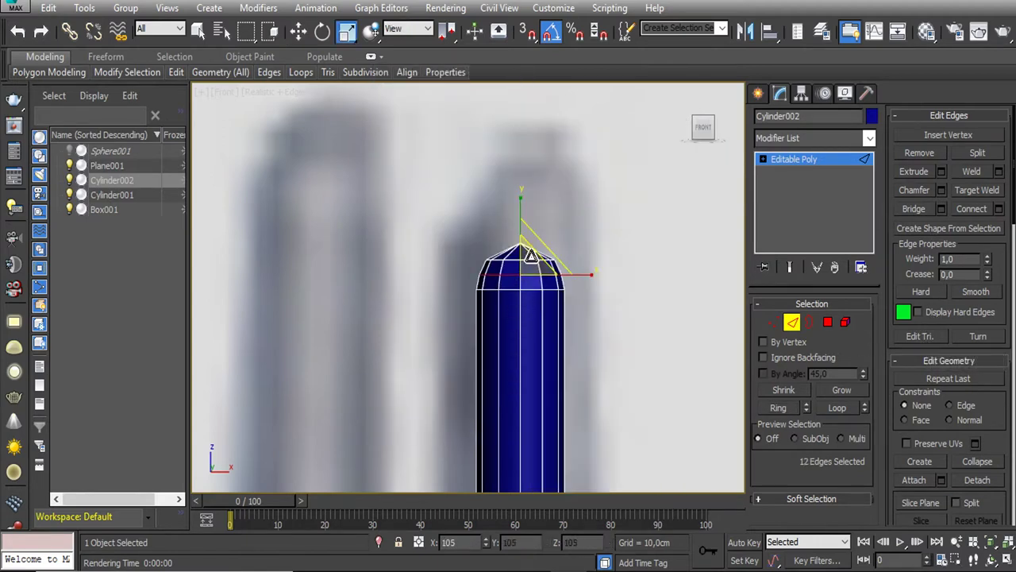
key(1)
scroll(534, 262, down, 3)
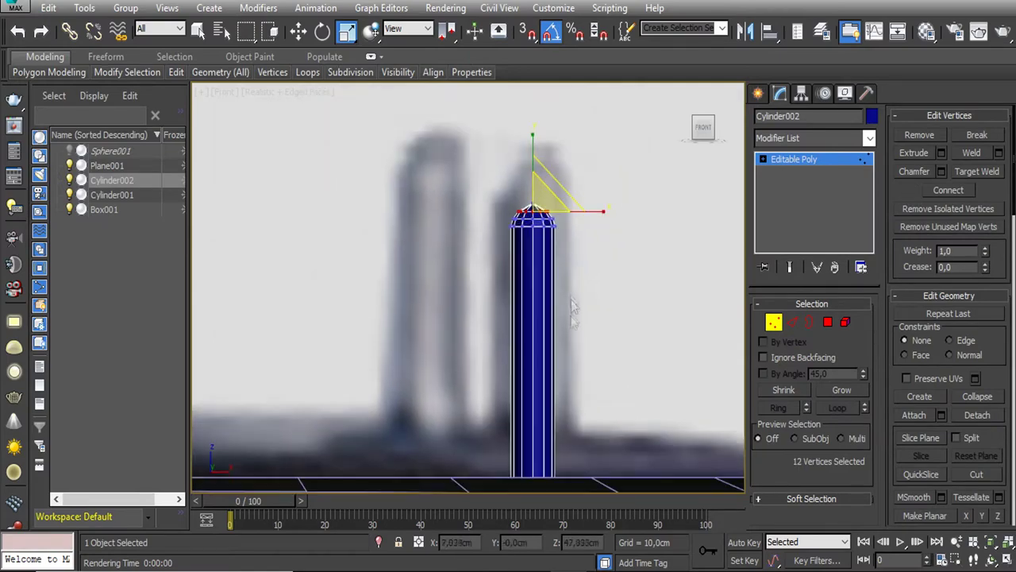
key(6)
scroll(543, 319, down, 2)
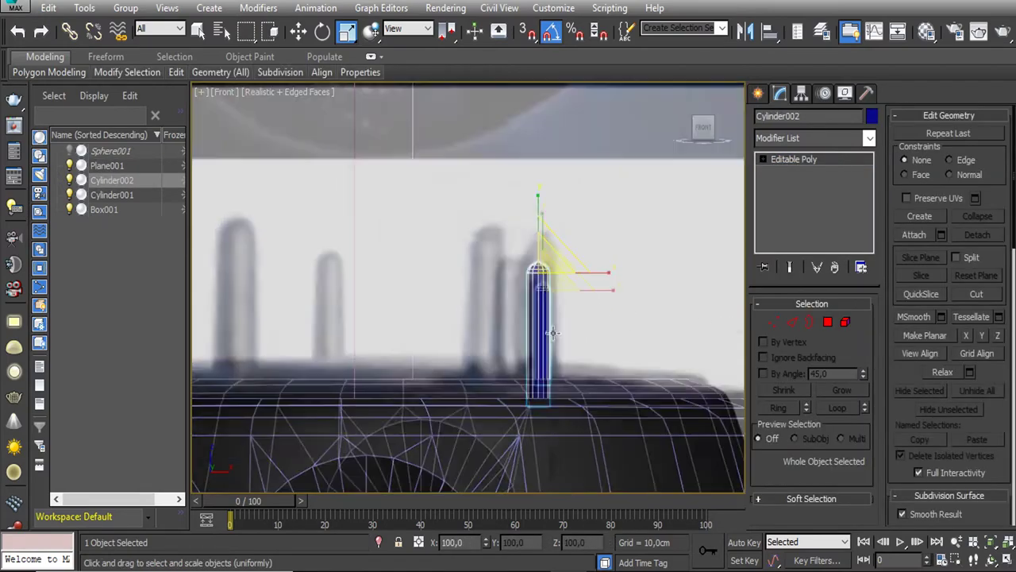
Clone the pin twice to the left as Cylinder003, scaled to 108%, and Cylinder004
scroll(558, 339, down, 2)
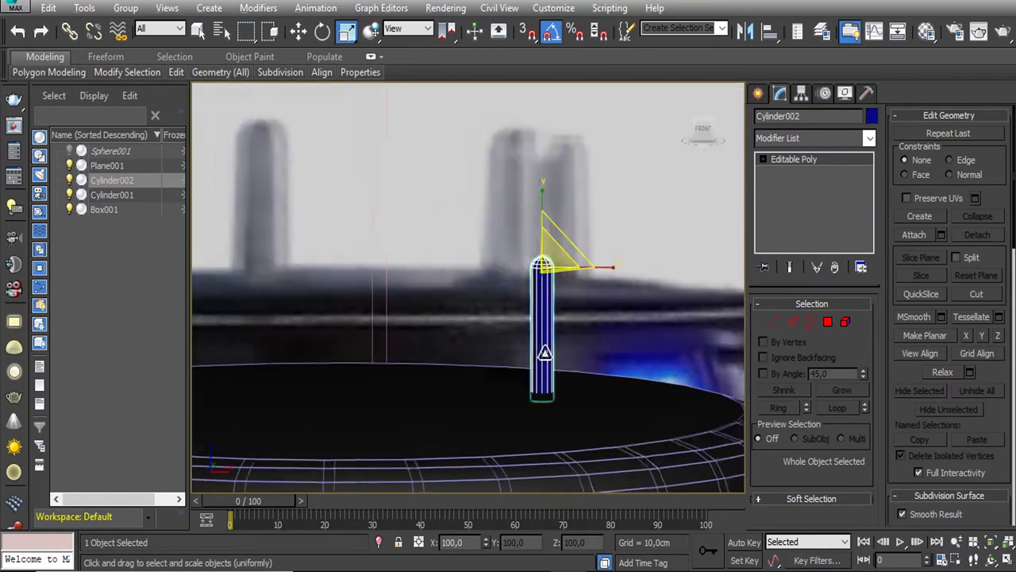
scroll(555, 347, down, 5)
scroll(556, 318, up, 6)
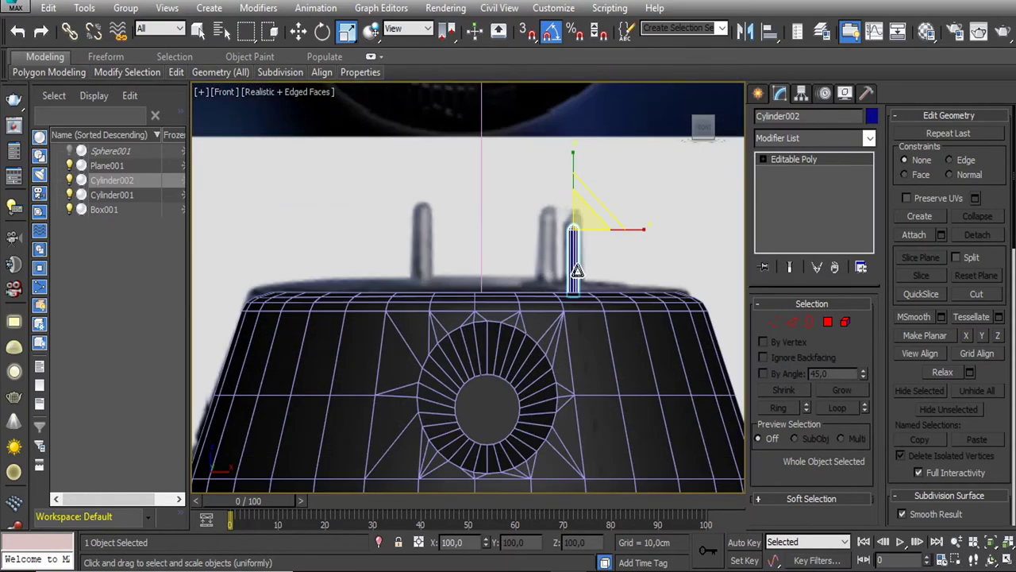
scroll(587, 282, down, 4)
scroll(588, 290, down, 3)
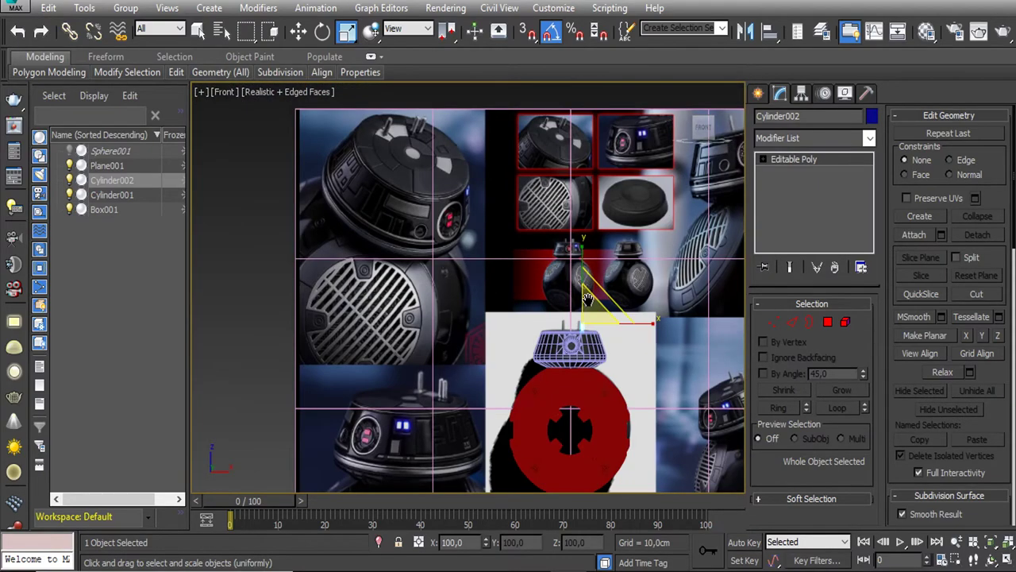
scroll(586, 298, up, 5)
key(w)
shift+drag(640, 392, 612, 388)
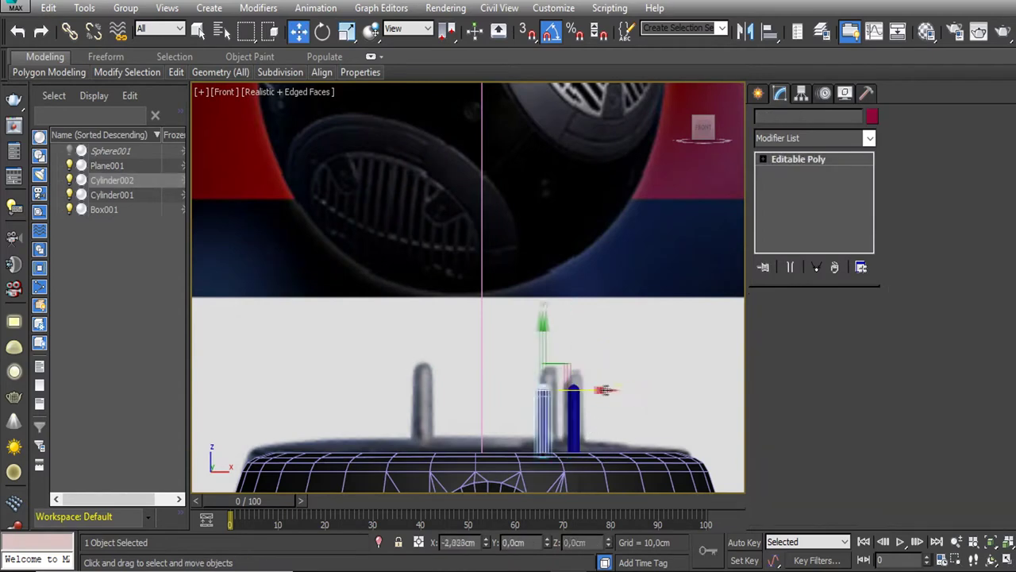
key(Return)
key(r)
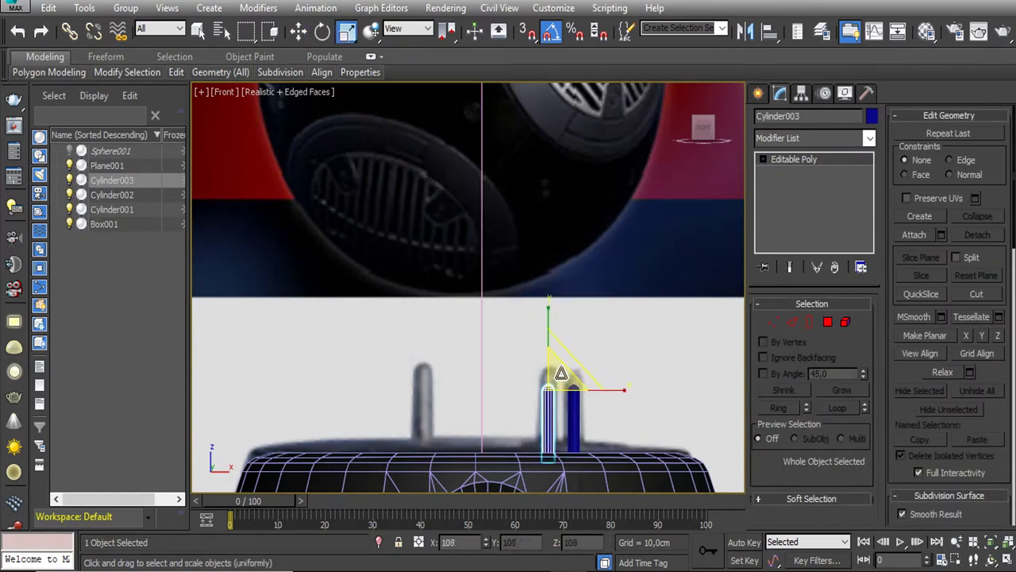
key(w)
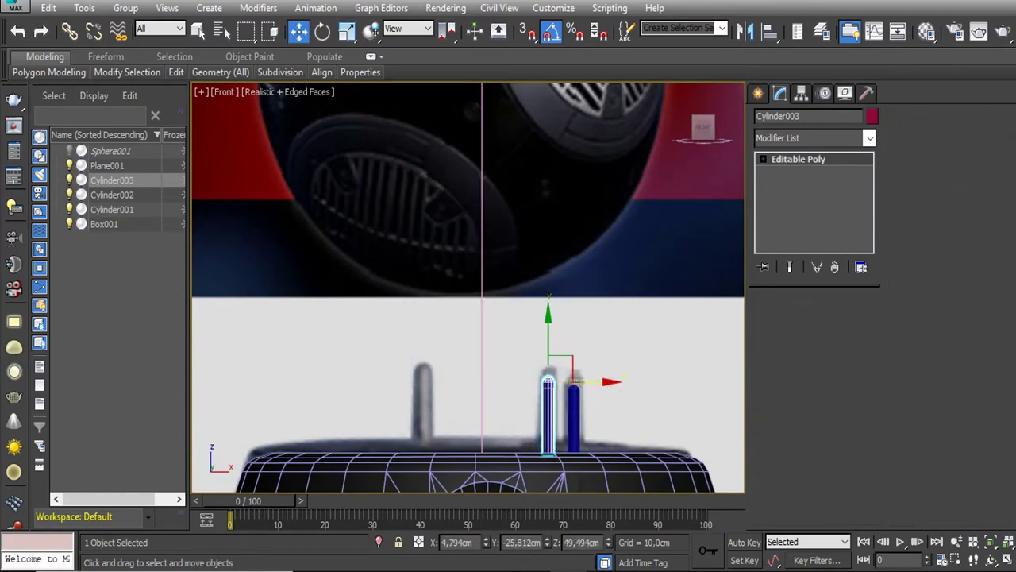
shift+drag(595, 391, 470, 389)
key(Return)
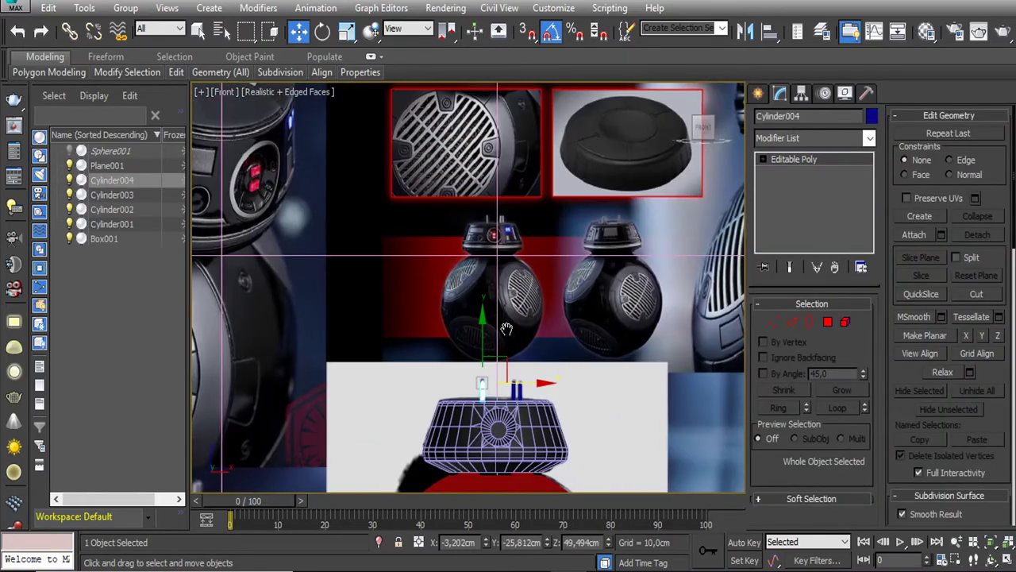
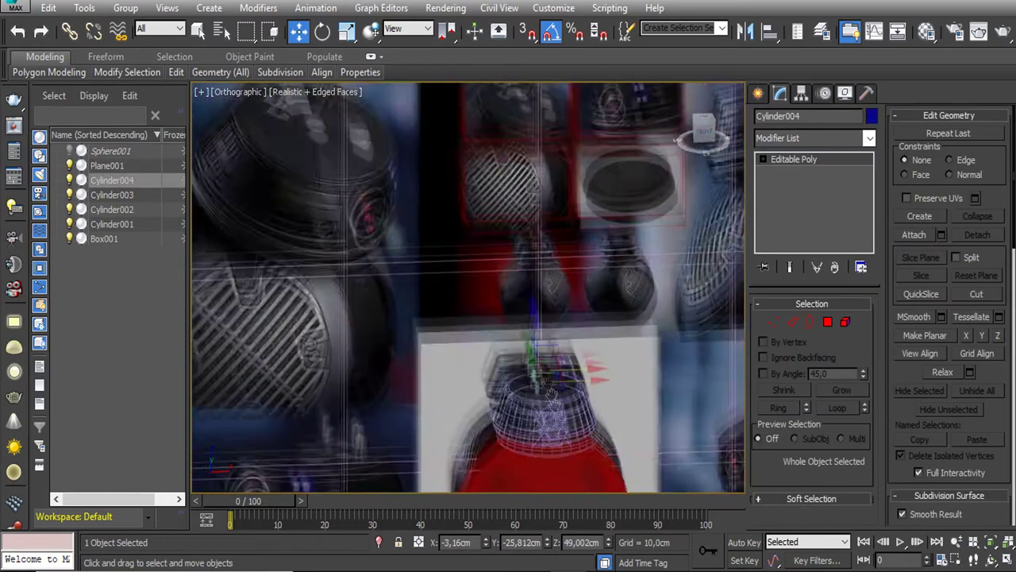
Attach Cylinder003 and Cylinder002 to Cylinder004 to merge the three antenna pins
scroll(544, 313, up, 5)
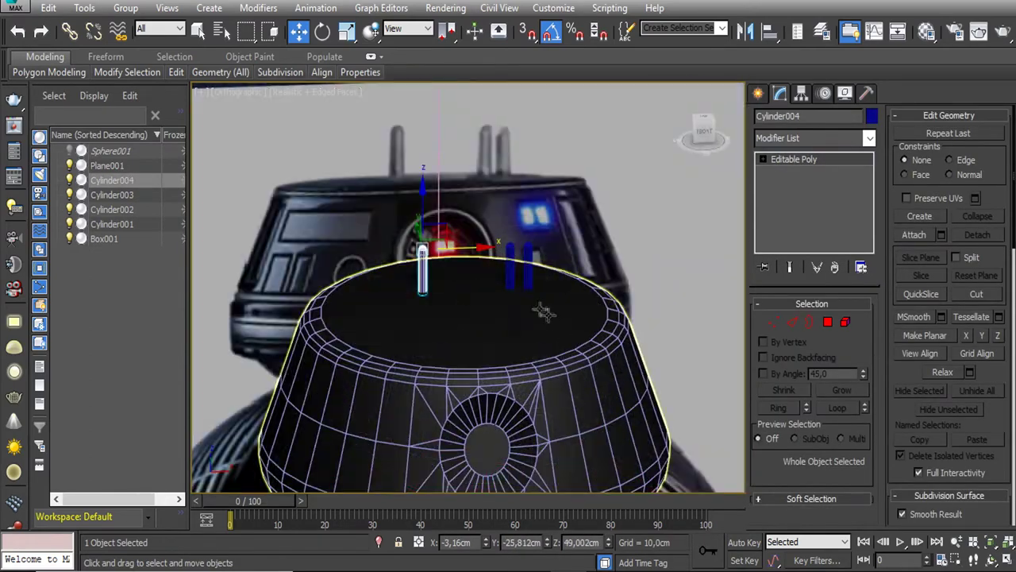
click(510, 270)
click(528, 278)
key(m)
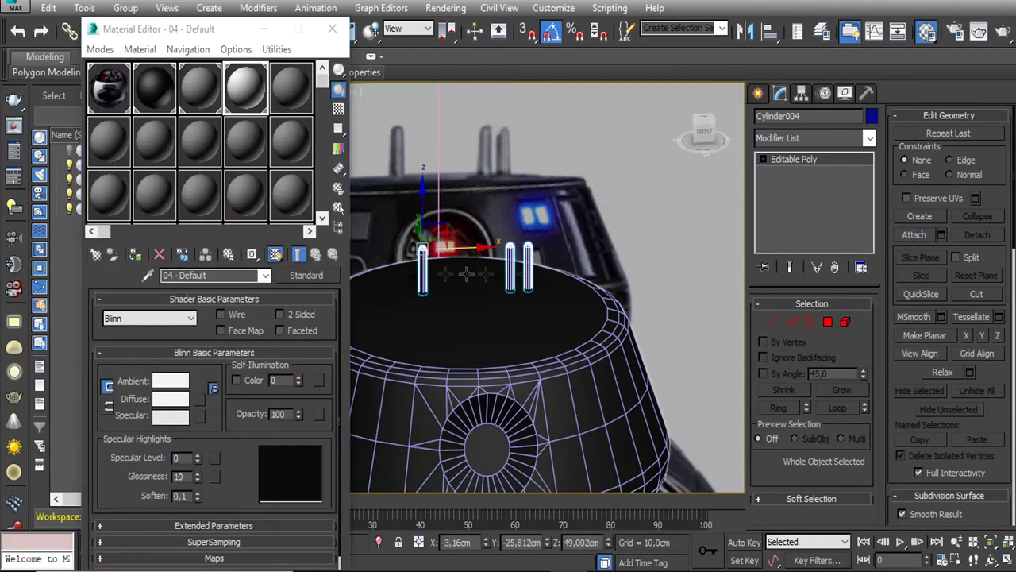
key(m)
Switch to the Front view shaded with edges and choose Box from Standard Primitives
key(f)
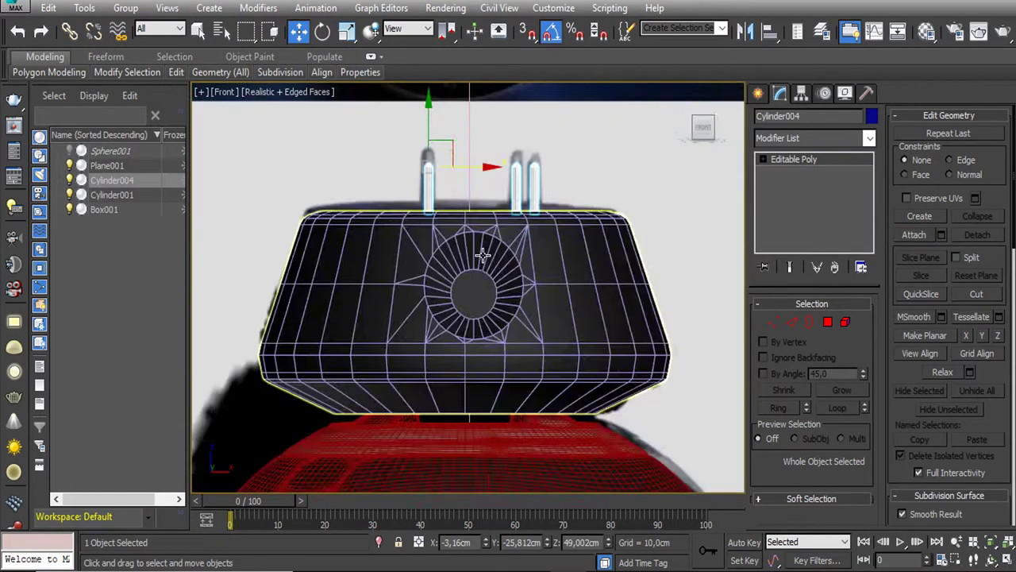
scroll(490, 275, up, 3)
key(F4)
scroll(497, 290, down, 2)
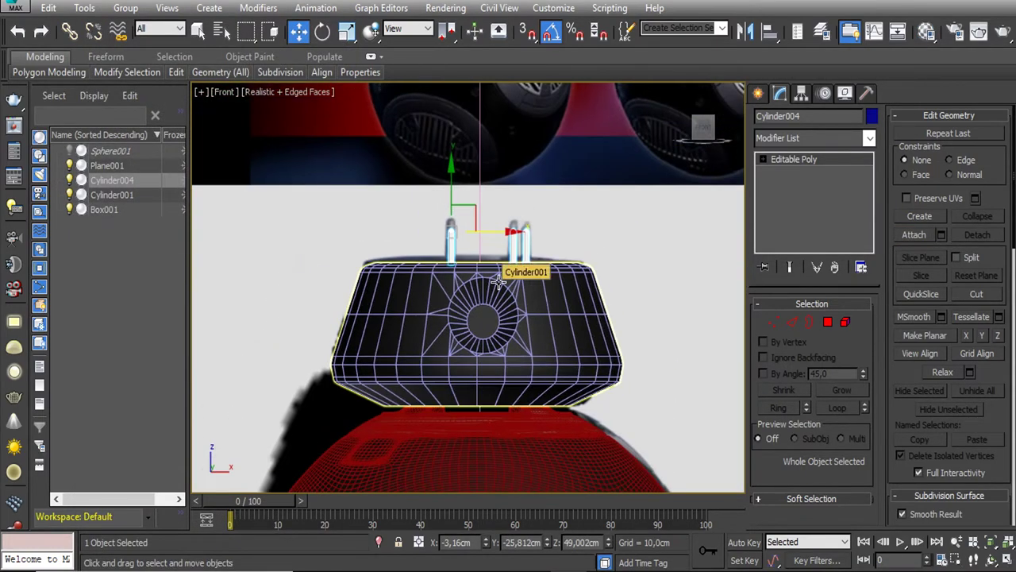
scroll(492, 315, up, 2)
click(758, 93)
click(784, 196)
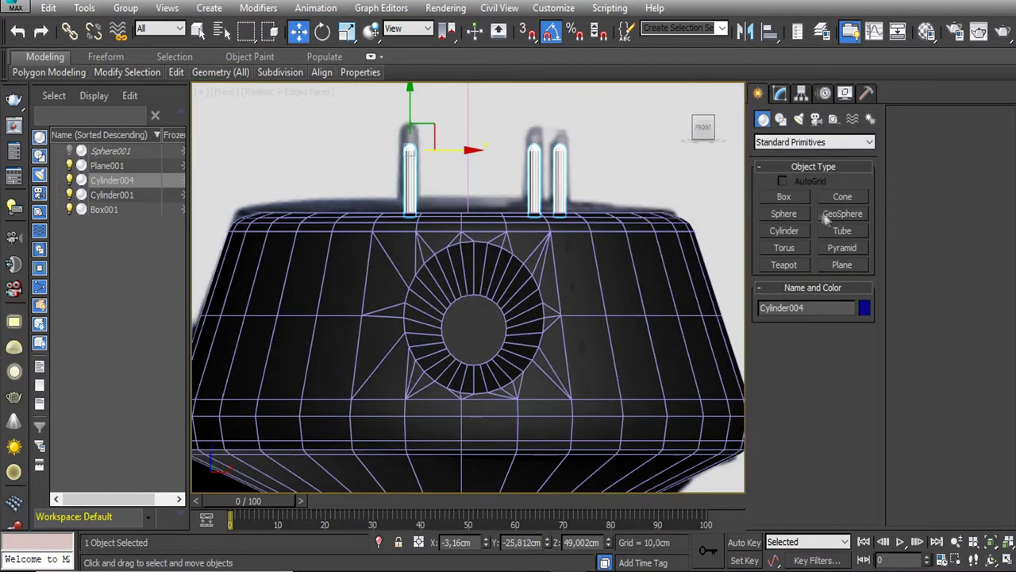
Draw a small box on the head's front and move it into the circular eye opening
drag(468, 203, 502, 193)
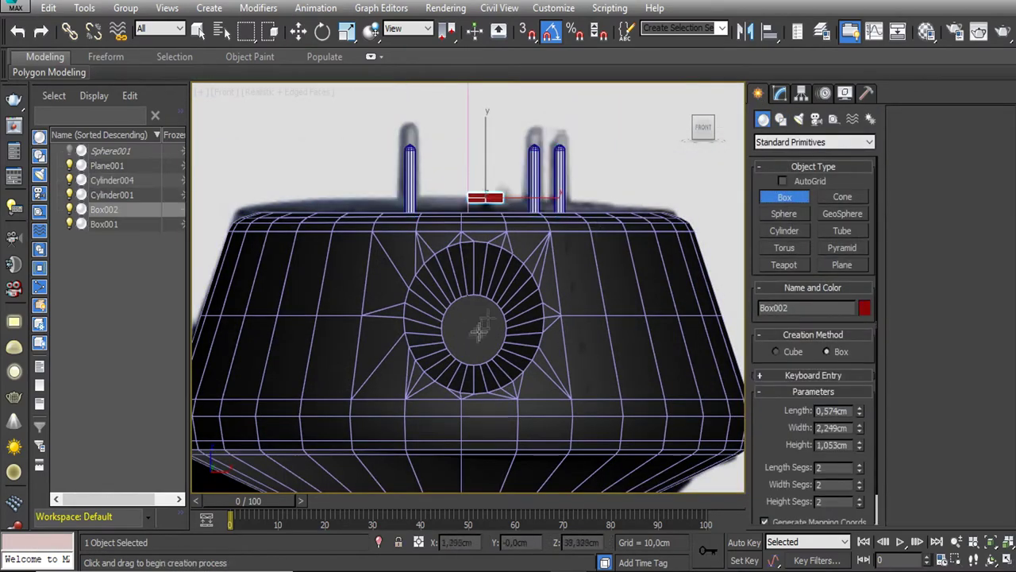
key(w)
drag(482, 197, 475, 306)
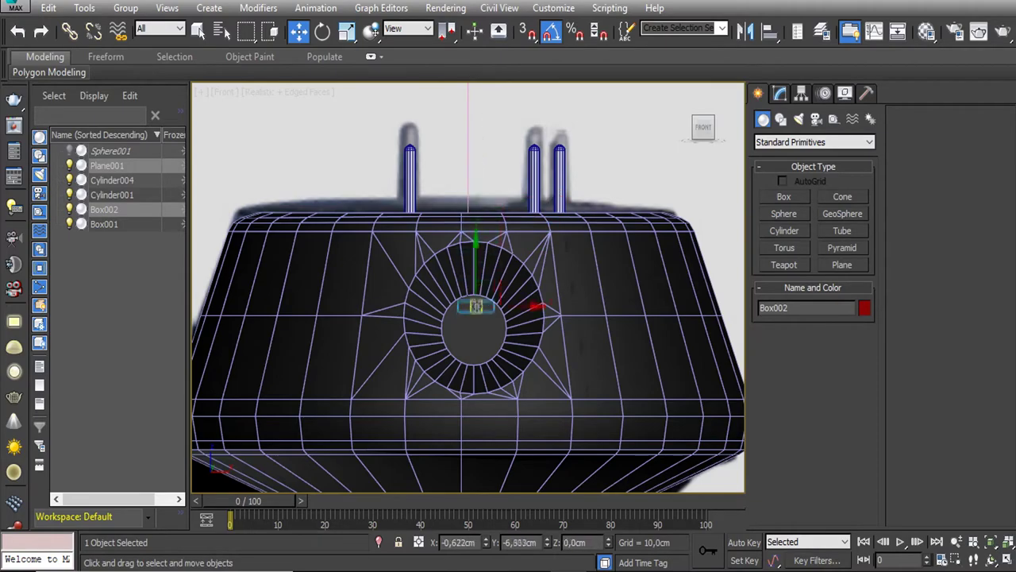
mouse_move(473, 305)
alt+middle_down()
mouse_move(621, 448)
mouse_move(555, 294)
alt+middle_up()
mouse_move(555, 294)
mouse_down()
mouse_move(616, 401)
mouse_move(601, 371)
mouse_up()
scroll(598, 366, up, 3)
key(r)
key(f)
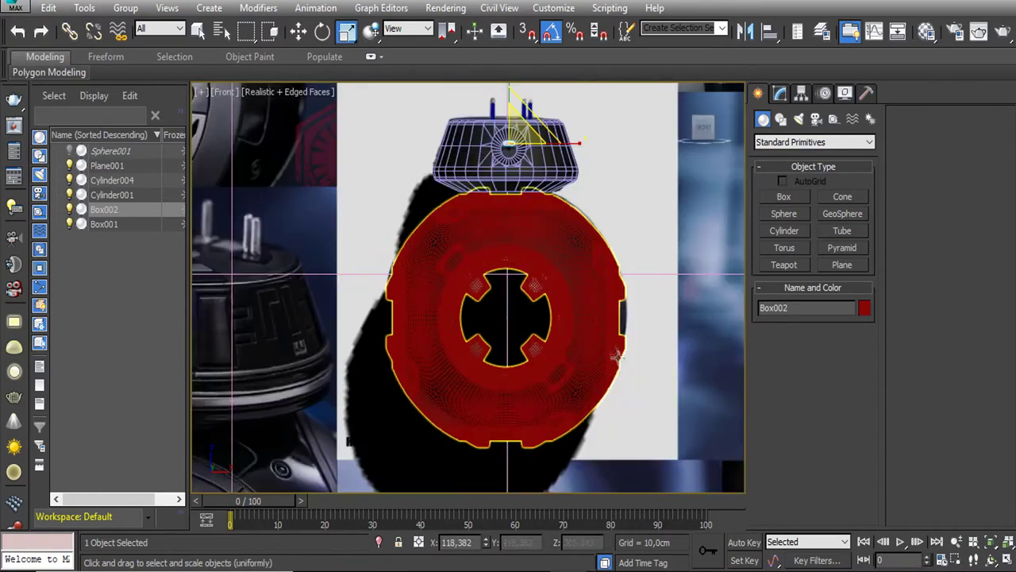
key(w)
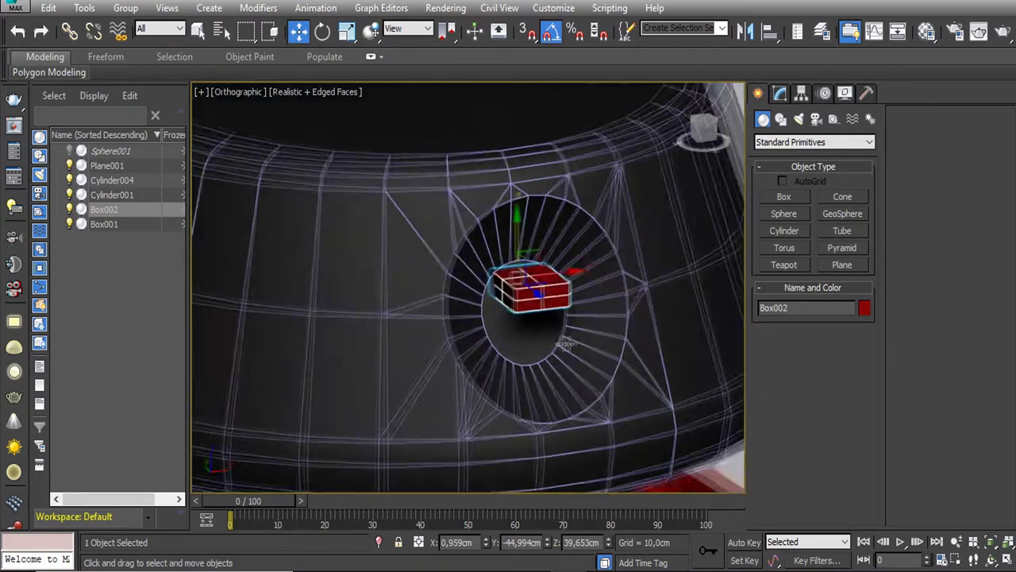
mouse_move(528, 227)
alt+middle_down()
mouse_move(457, 269)
mouse_move(548, 286)
alt+middle_up()
Add a Chamfer modifier to Box002 with Amount 0.2cm and Tension about 0.53
click(779, 93)
click(871, 138)
text(ch)
key(Return)
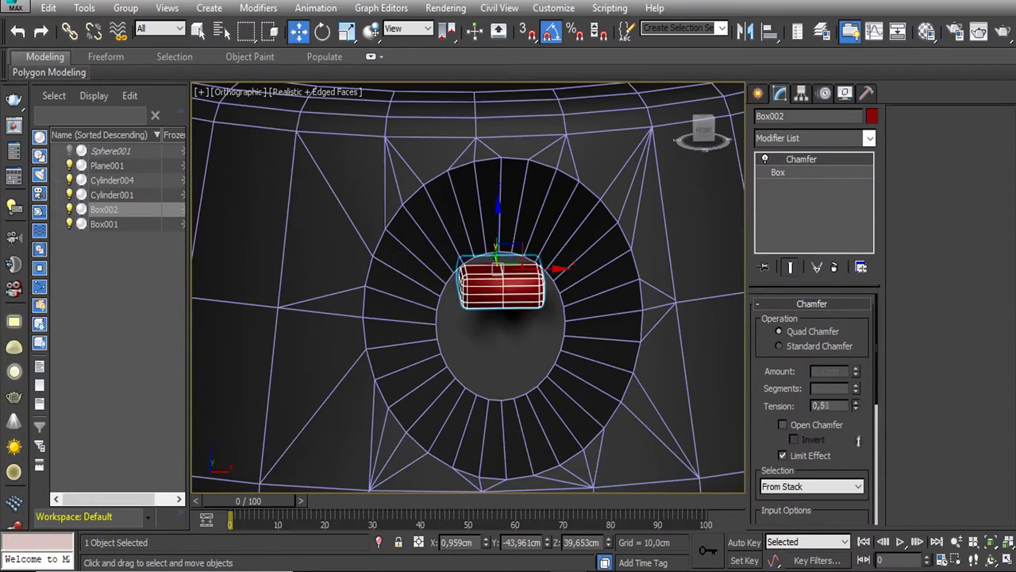
key(z)
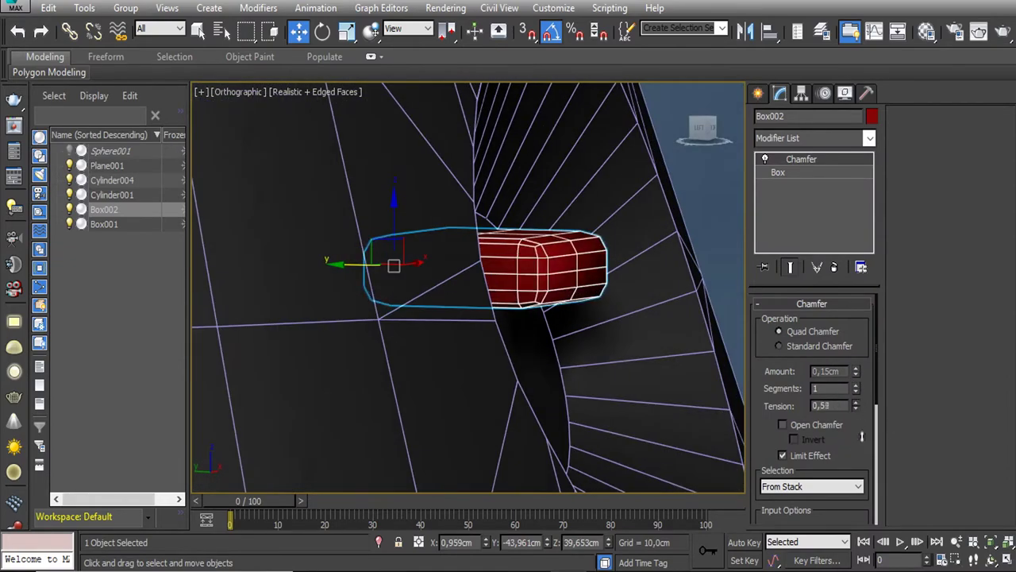
drag(856, 405, 857, 366)
drag(855, 406, 856, 387)
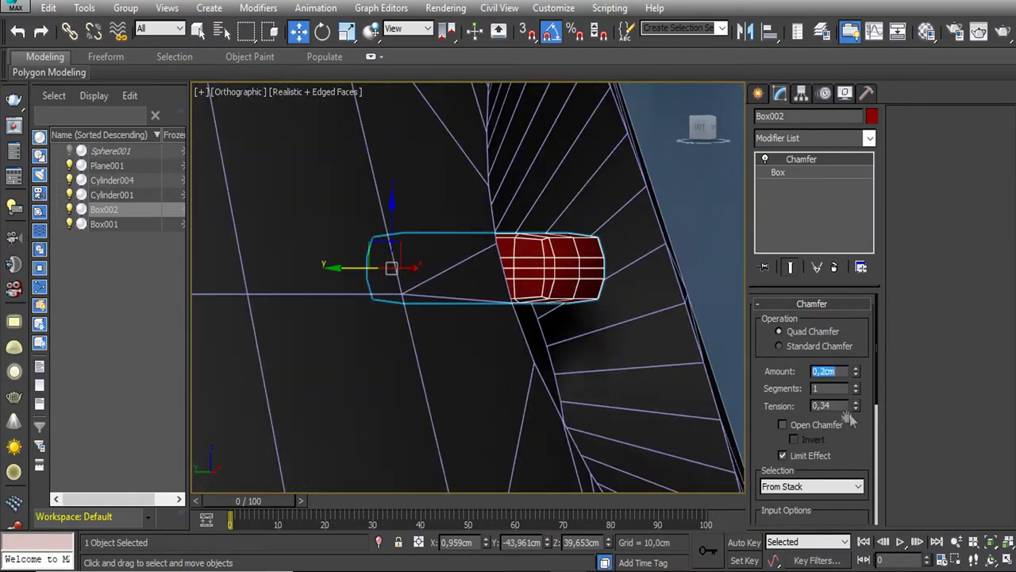
alt+middle_drag(516, 294, 528, 301)
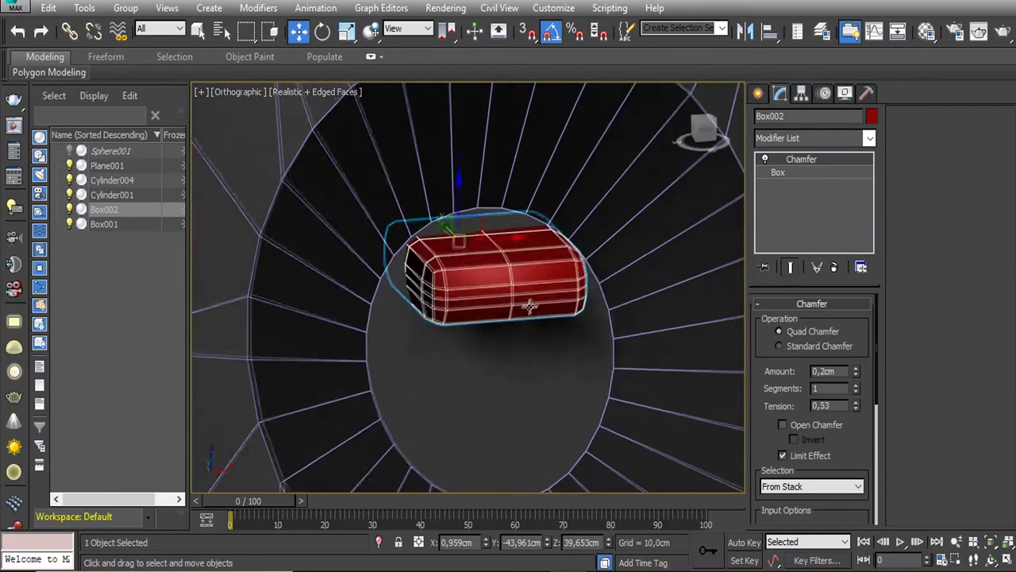
scroll(529, 310, down, 6)
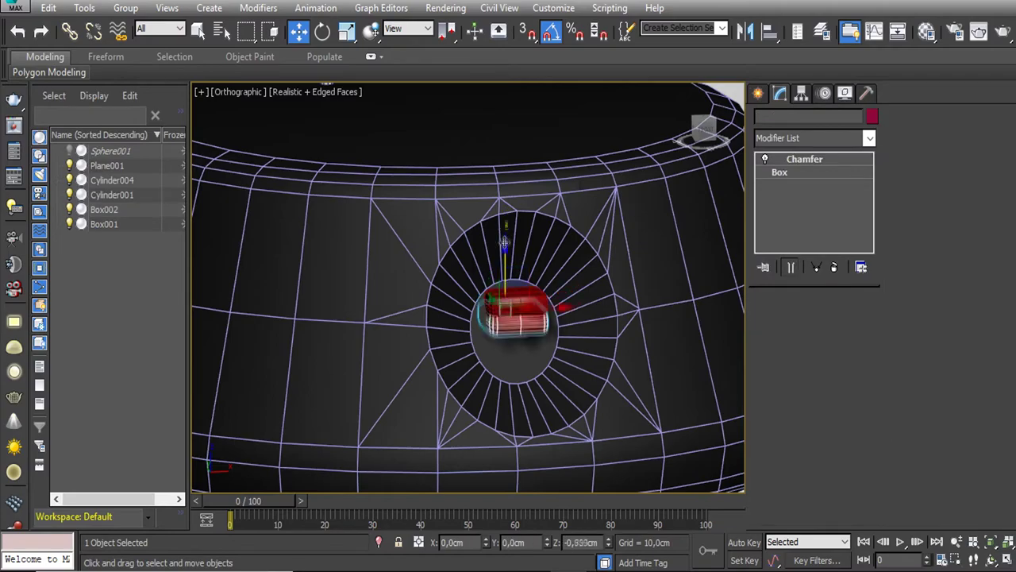
Clone Box002 as Box003 and place the copy below the original in the eye opening
shift+drag(505, 231, 506, 270)
click(510, 351)
mouse_move(511, 352)
alt+middle_down()
mouse_move(471, 323)
mouse_move(508, 334)
alt+middle_up()
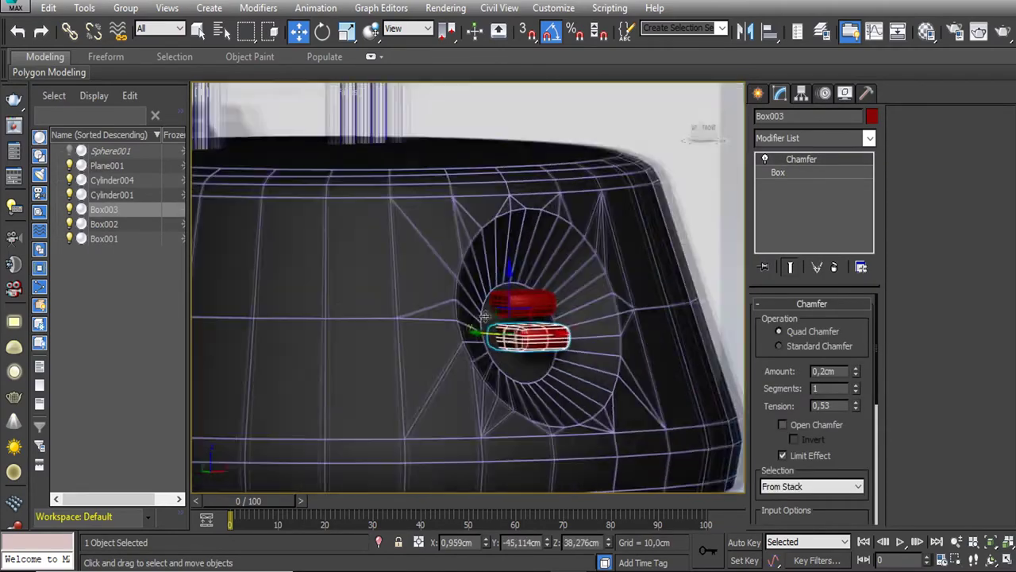
key(f)
scroll(571, 361, up, 2)
click(572, 361)
Select both eye boxes, scale them together, and pick an unused material slot
click(495, 321)
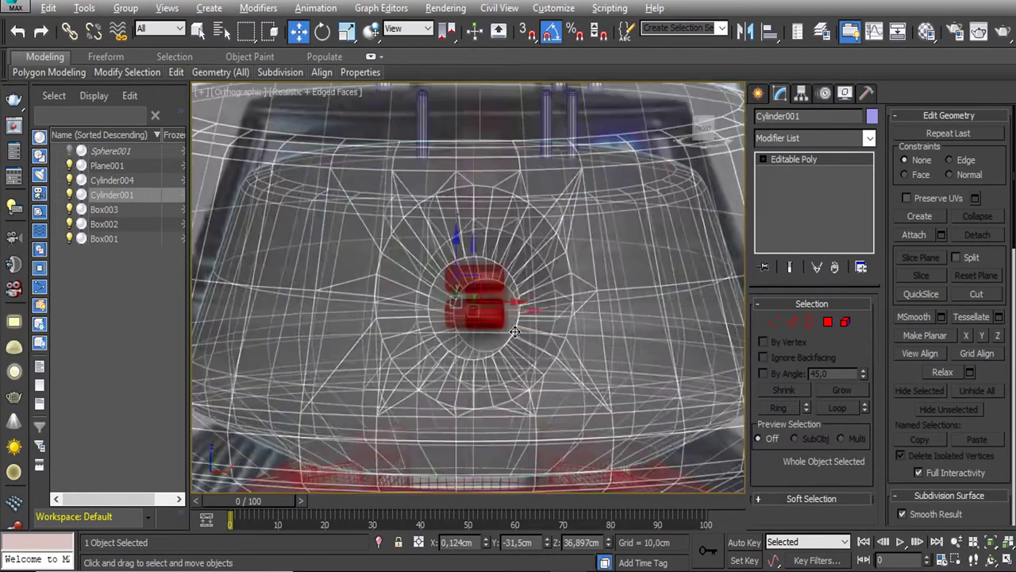
scroll(498, 271, up, 5)
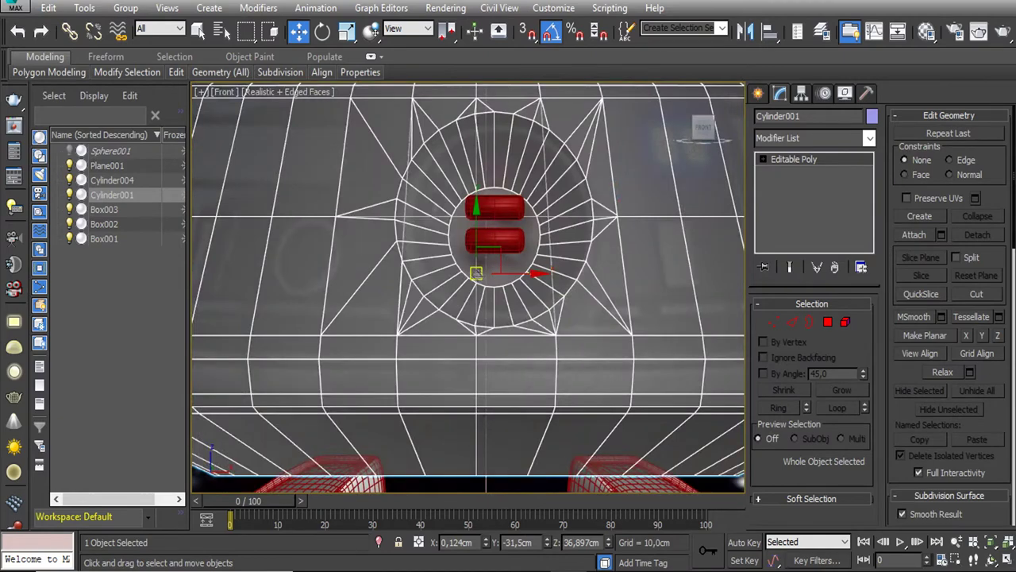
alt+middle_drag(498, 271, 556, 254)
click(567, 238)
ctrl+click(568, 277)
key(r)
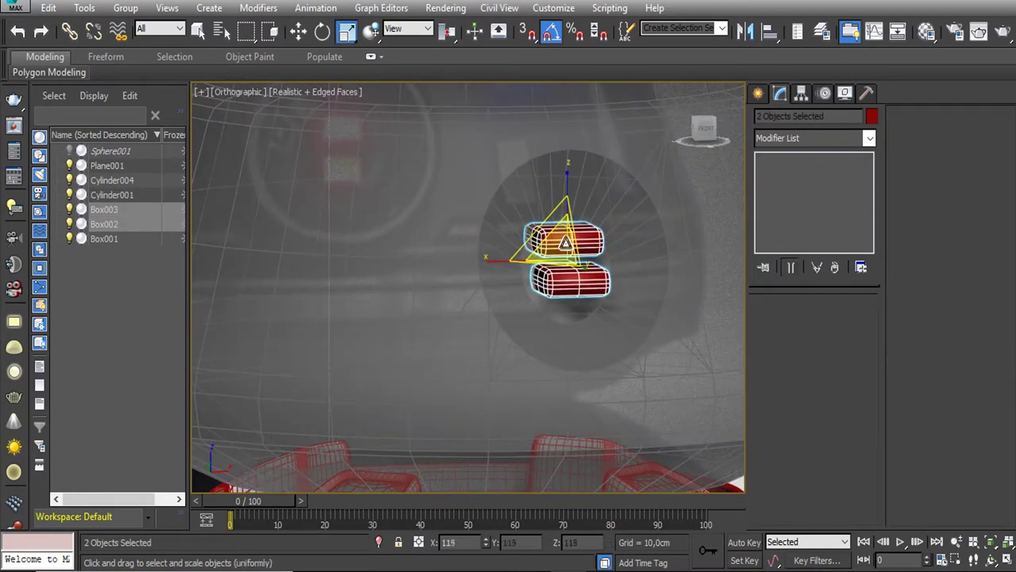
key(w)
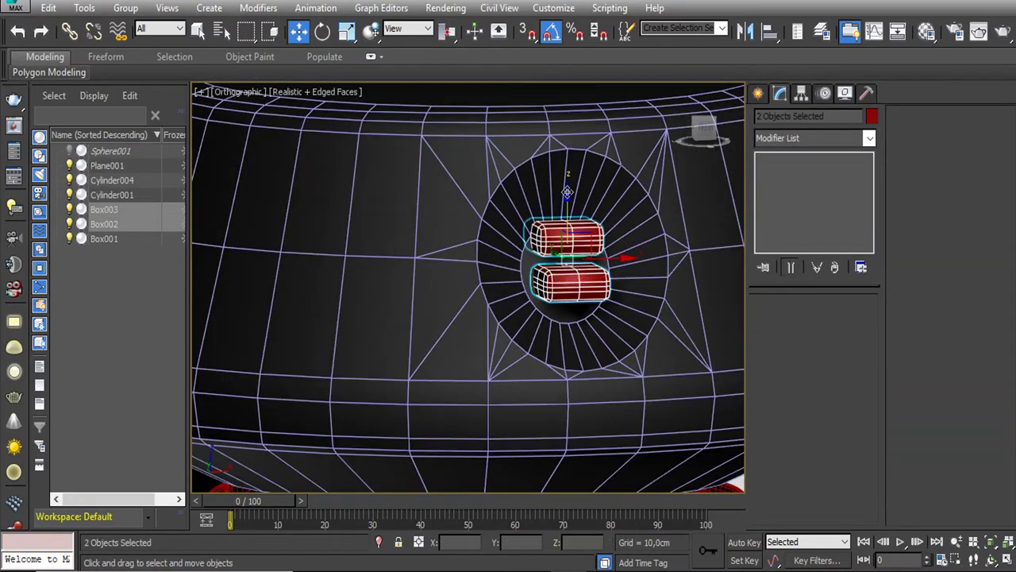
alt+middle_drag(567, 203, 555, 238)
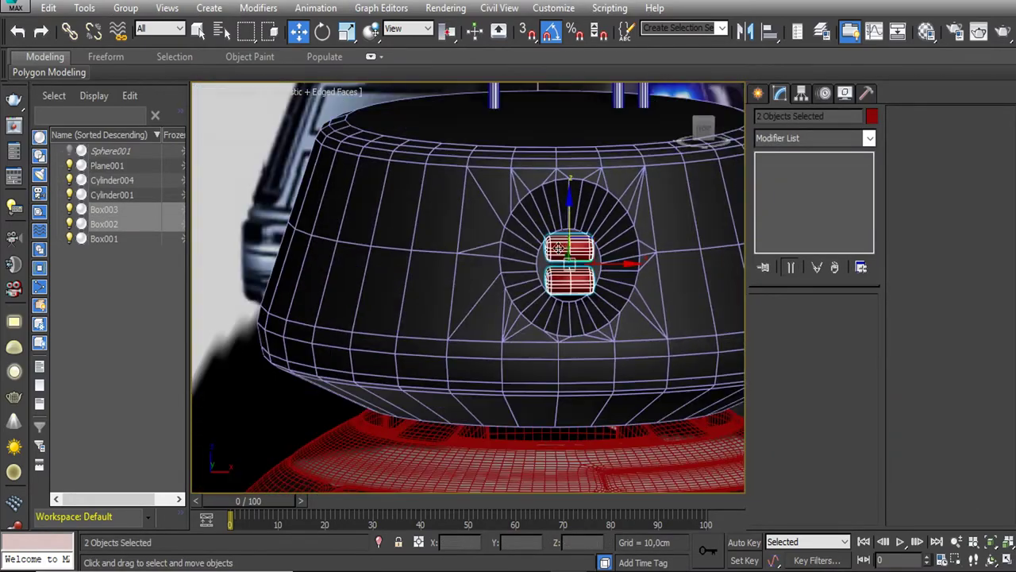
key(m)
click(290, 87)
Set material 05 - Default's diffuse colour to red for the two eye boxes
click(171, 398)
drag(429, 159, 429, 89)
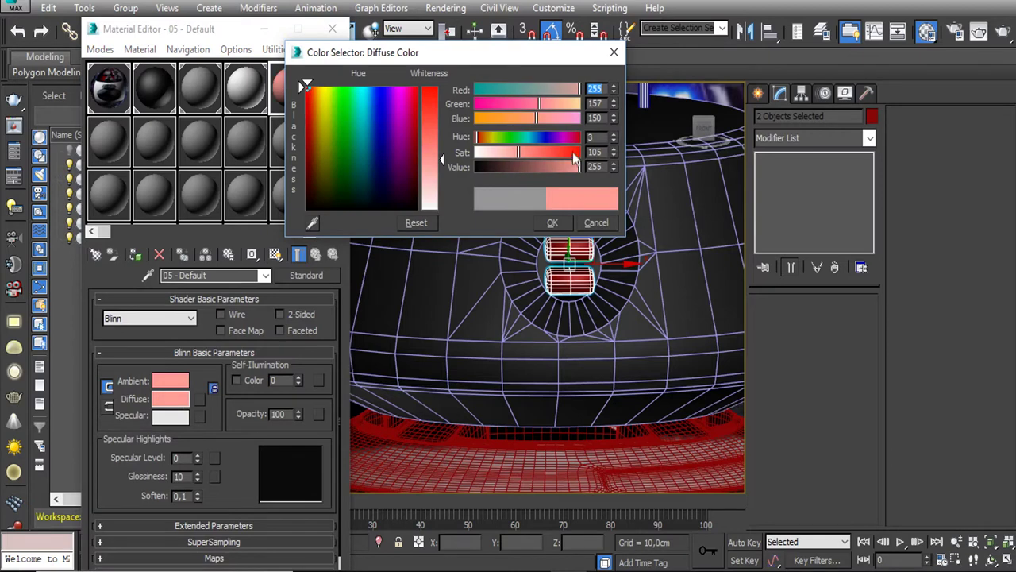
click(552, 222)
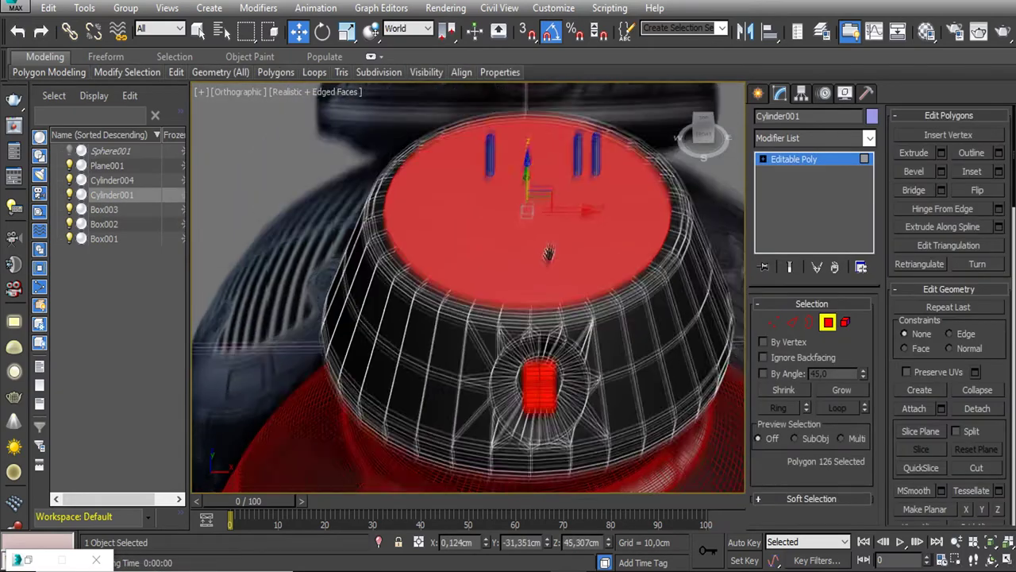
Inset the head's top cap polygon, leaving a white ring around it
key(m)
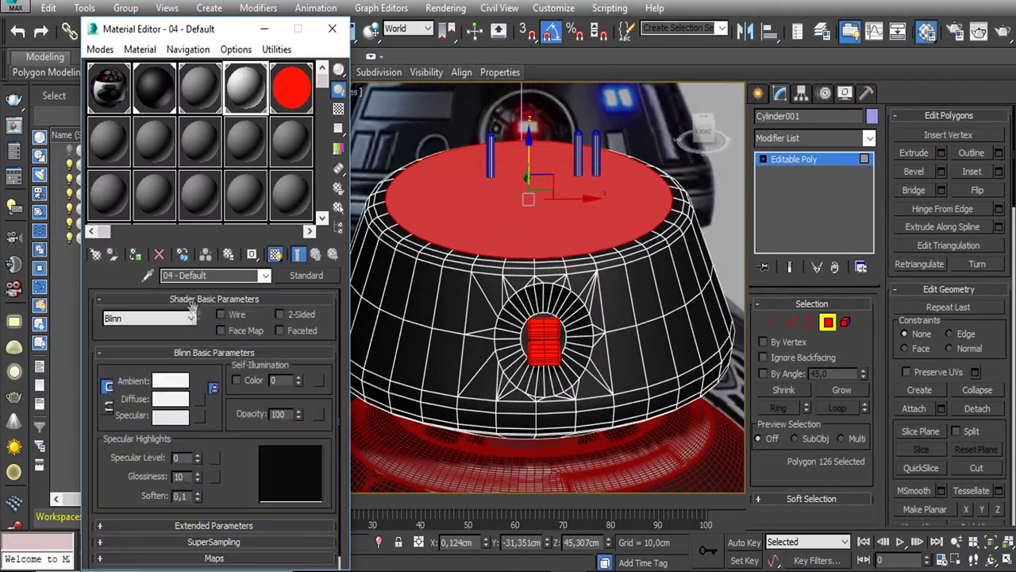
click(332, 30)
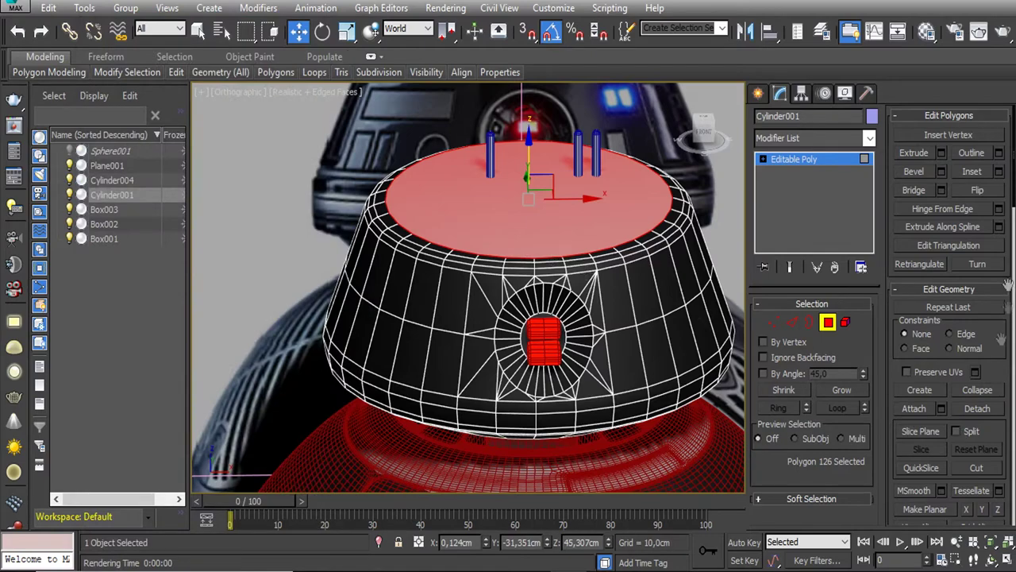
click(972, 171)
drag(555, 198, 569, 226)
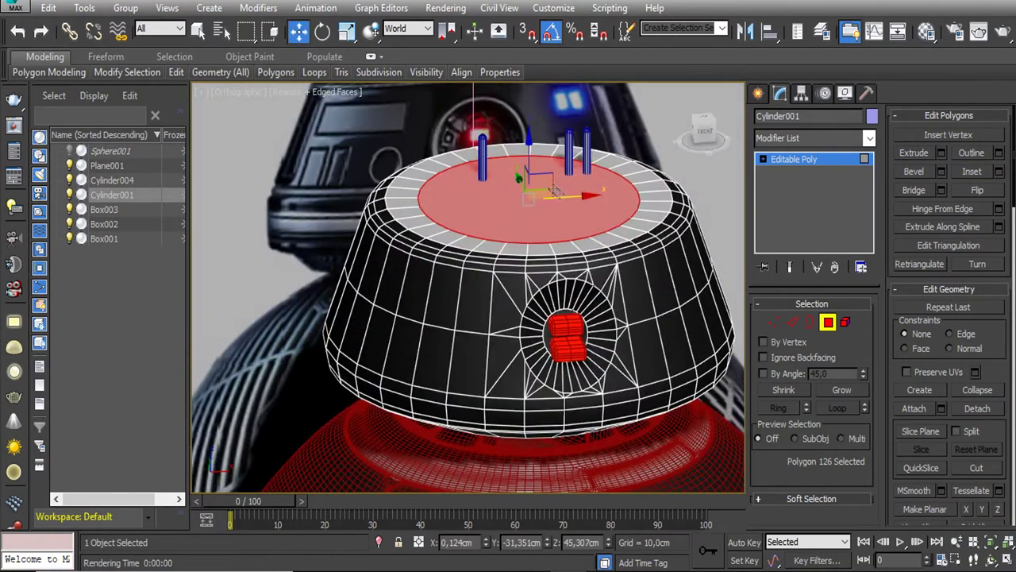
alt+middle_drag(569, 225, 514, 167)
key(w)
Inset the cap again, raise it slightly, and shrink it to a small centre circle
click(971, 171)
drag(536, 197, 534, 210)
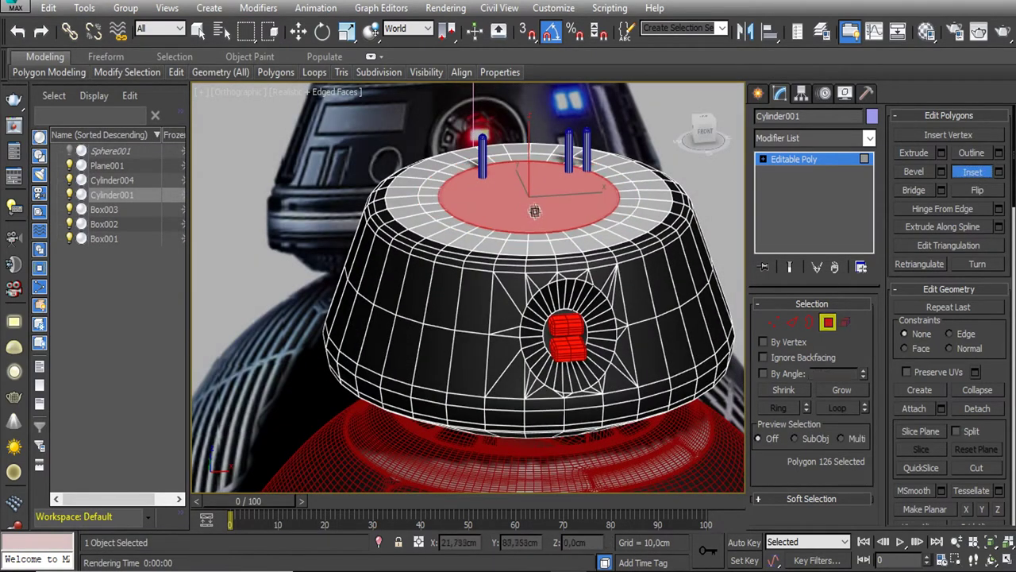
key(w)
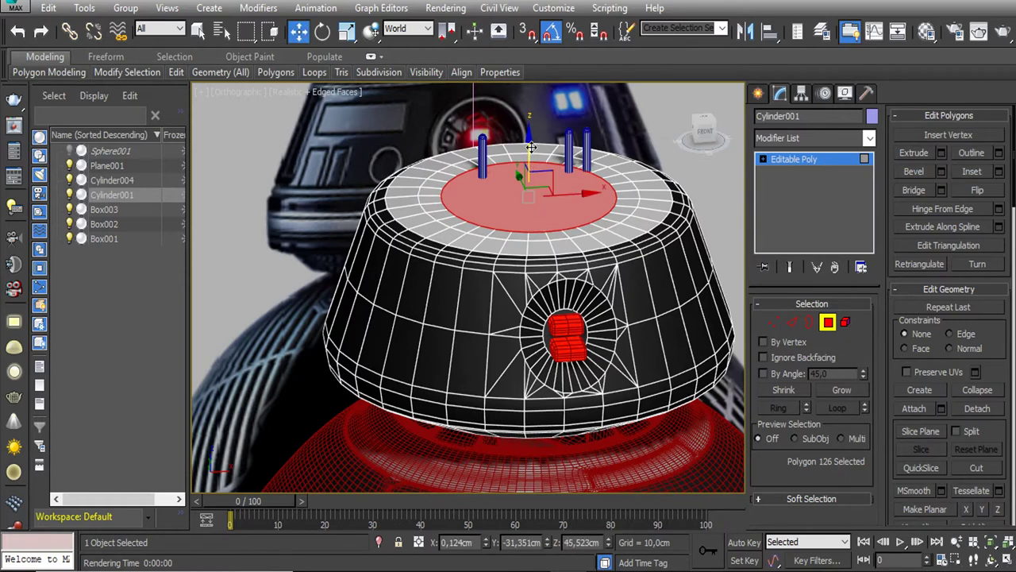
drag(530, 147, 530, 143)
alt+middle_drag(528, 183, 509, 253)
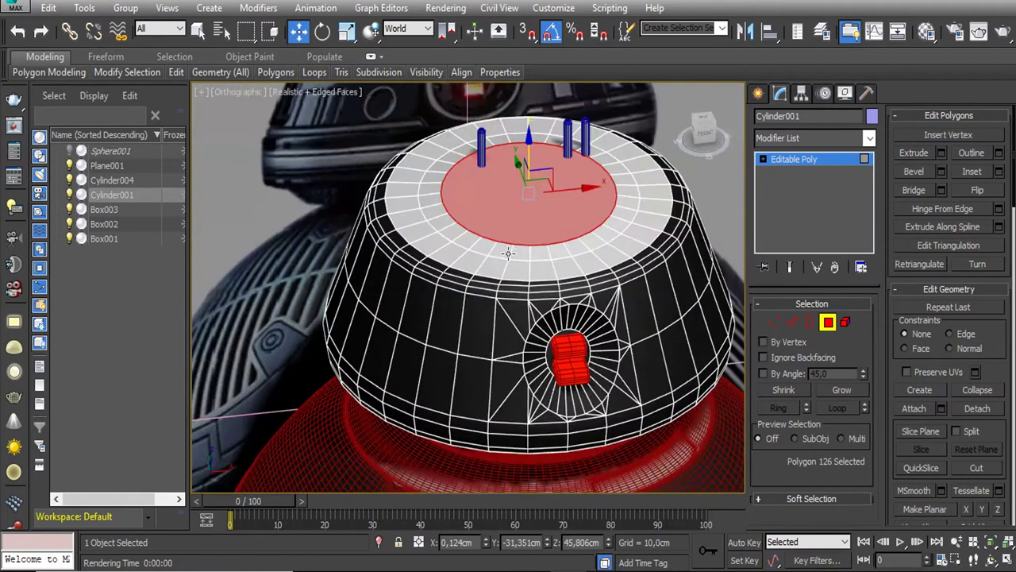
click(972, 172)
drag(551, 239, 549, 214)
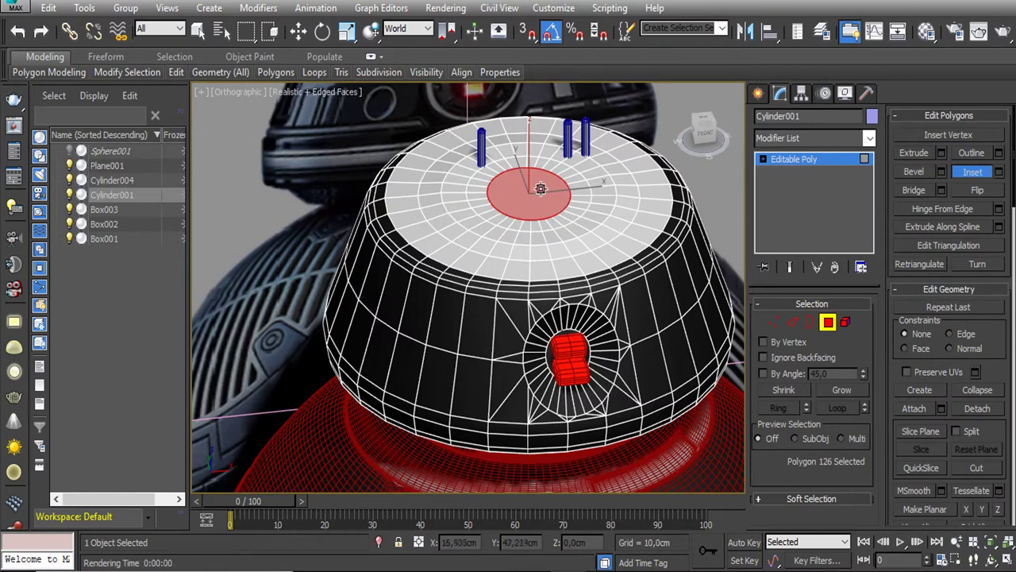
drag(541, 188, 537, 218)
Grow the cap selection outward three rings from the centre circle
key(1)
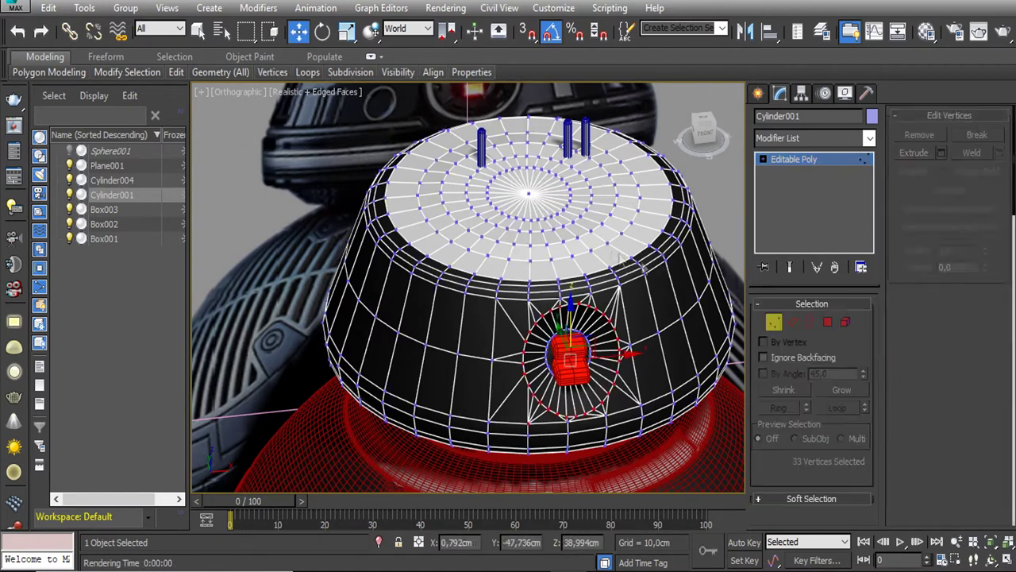
key(w)
click(828, 322)
click(844, 390)
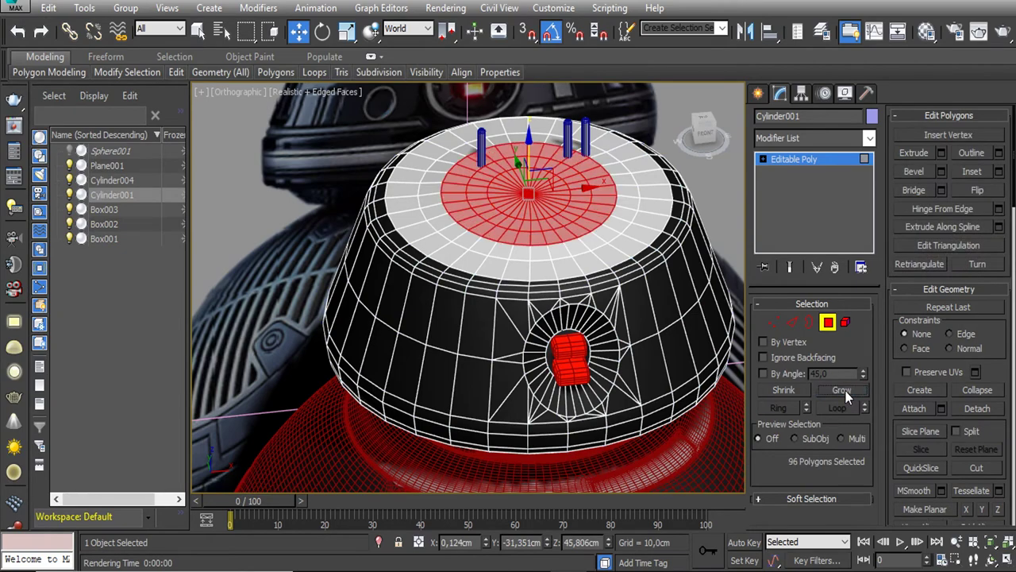
click(844, 389)
scroll(1006, 266, down, 5)
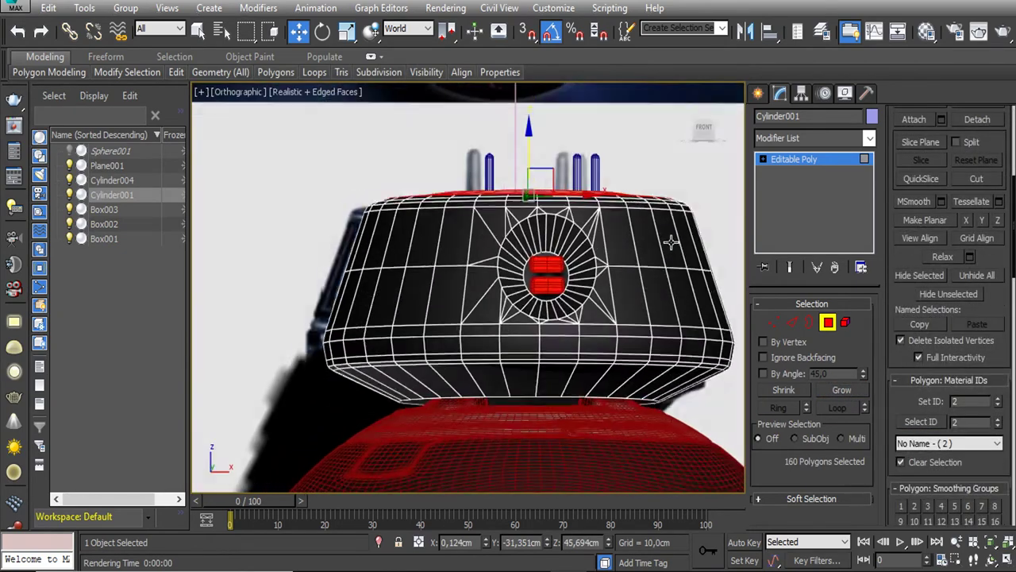
scroll(928, 409, down, 5)
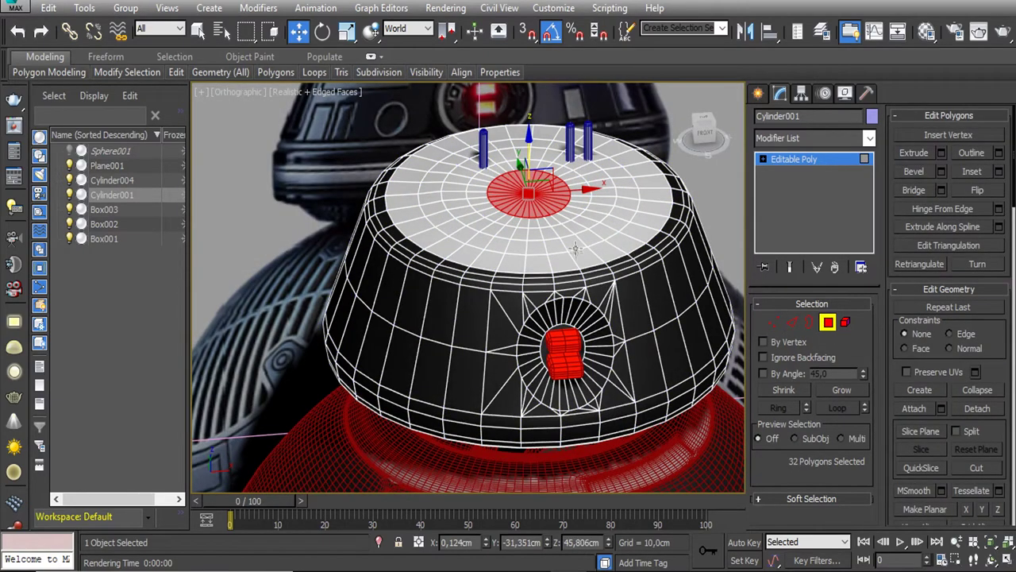
Grow the selection over the whole top cap, then select the centre disc polygons
click(840, 389)
click(840, 389)
click(926, 31)
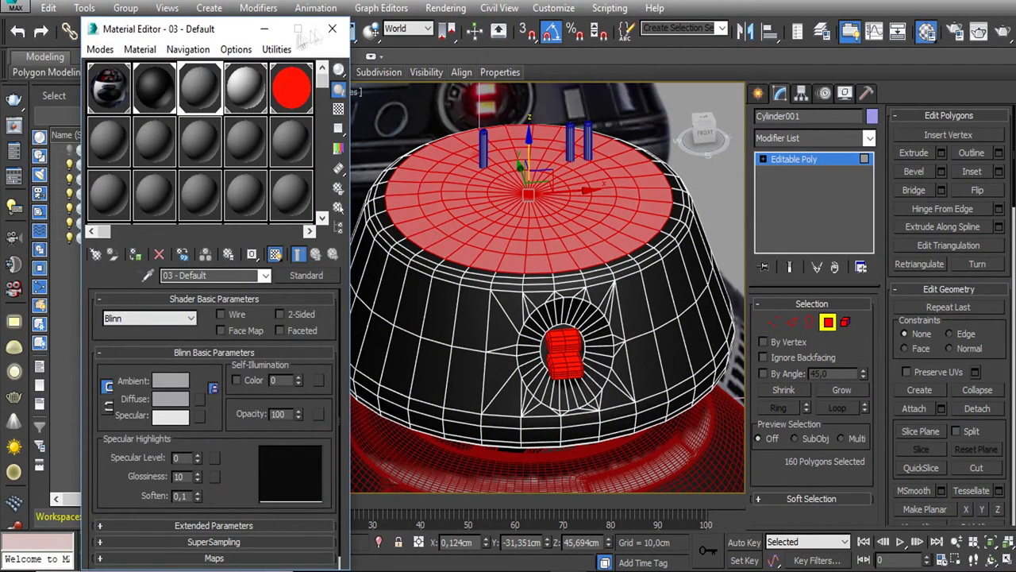
click(332, 29)
click(503, 282)
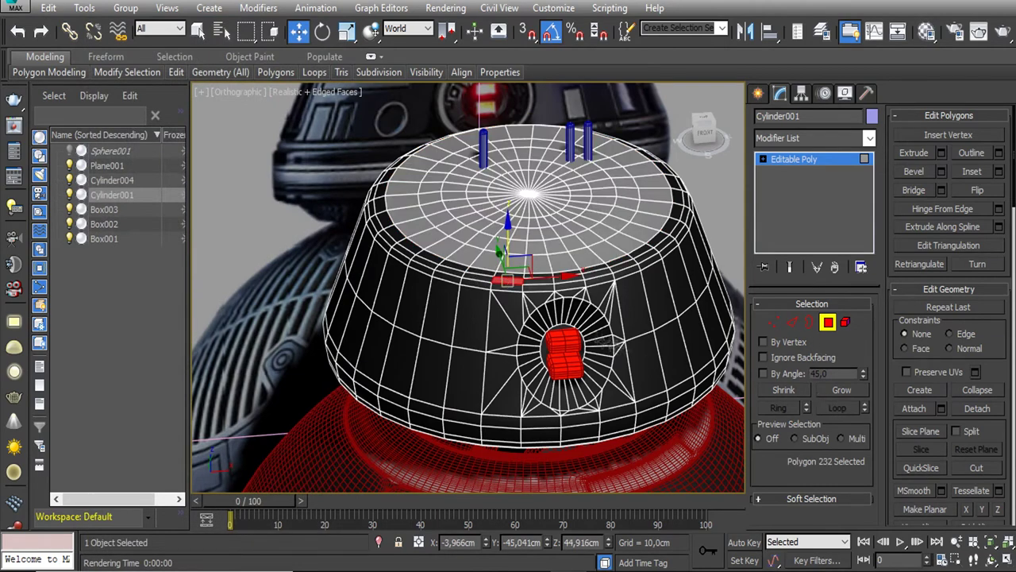
scroll(643, 358, up, 2)
alt+middle_drag(643, 357, 604, 269)
key(1)
click(512, 235)
ctrl+click(845, 322)
Hide Cylinder004, the three blue antenna cylinders
key(m)
middle_drag(570, 257, 562, 314)
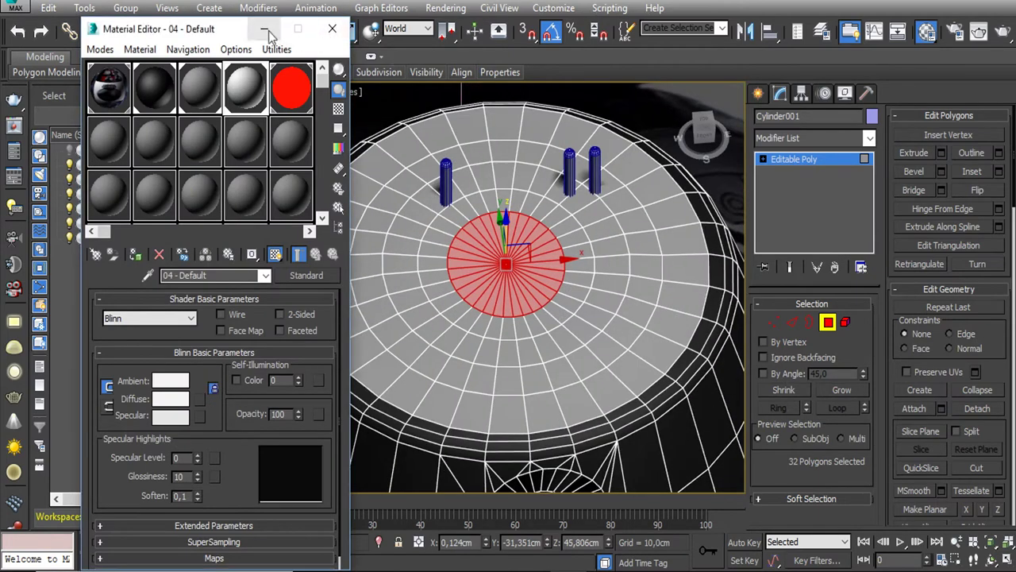
click(265, 29)
click(70, 180)
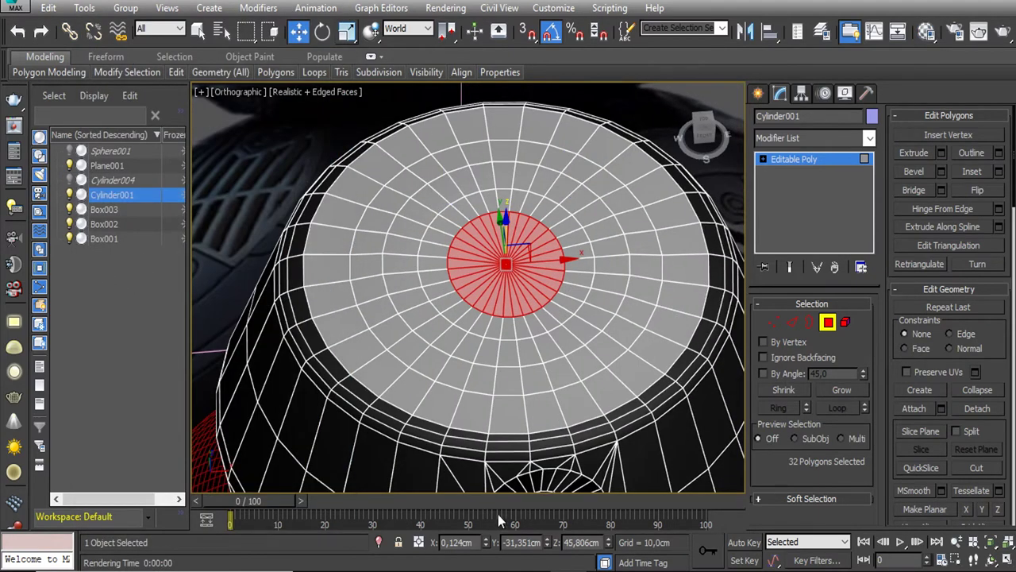
Select the edge ring around the centre disc and scale it larger
key(m)
click(791, 321)
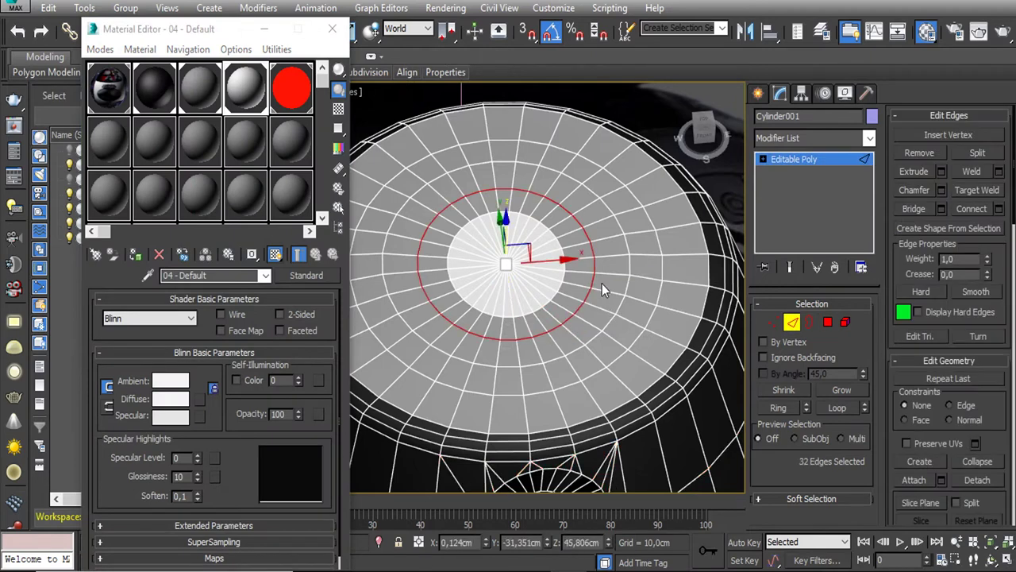
key(r)
drag(483, 266, 501, 283)
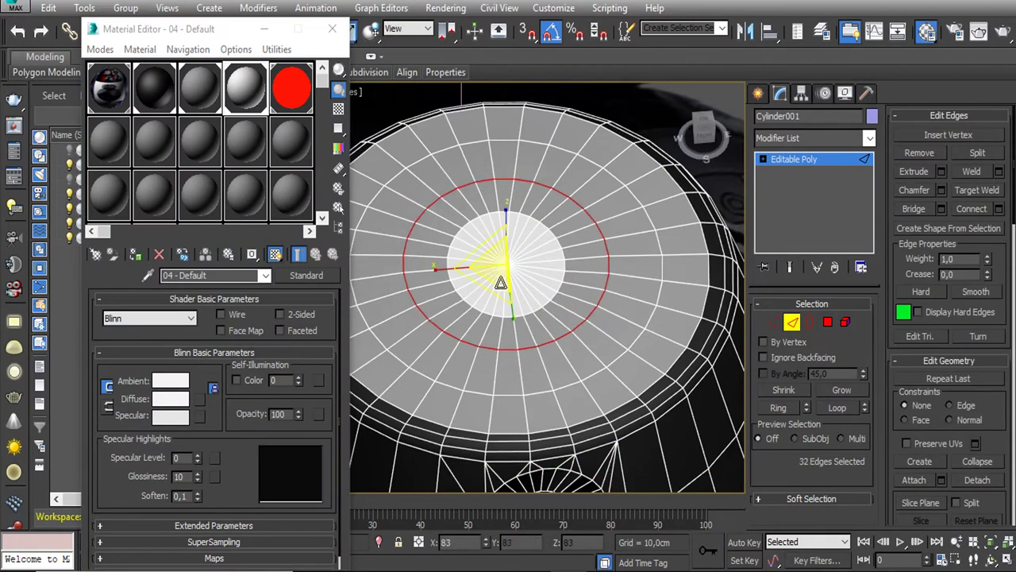
key(4)
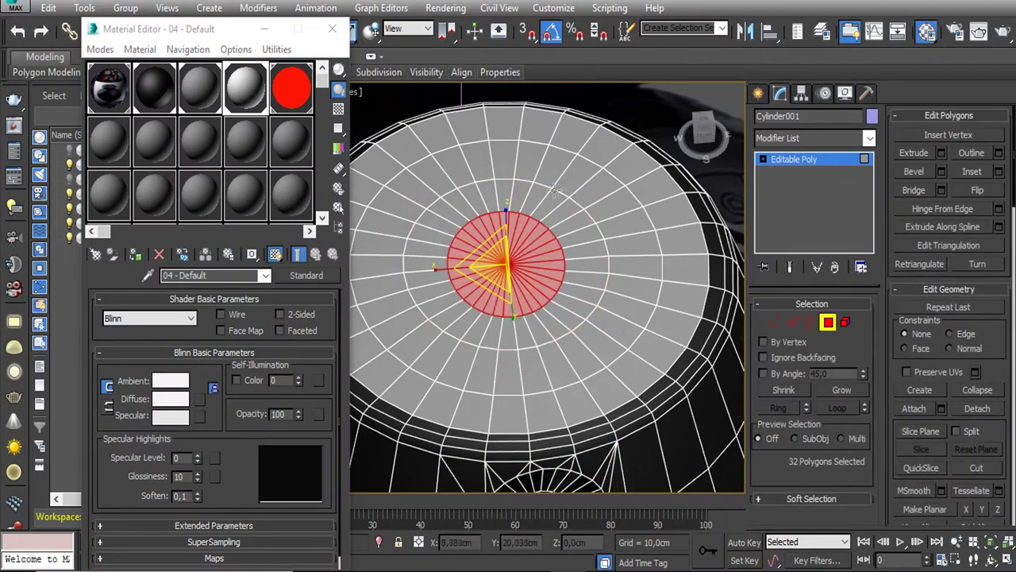
Assign light 04 - Default and black 02 - Default materials to cap panel polygons
drag(542, 162, 623, 208)
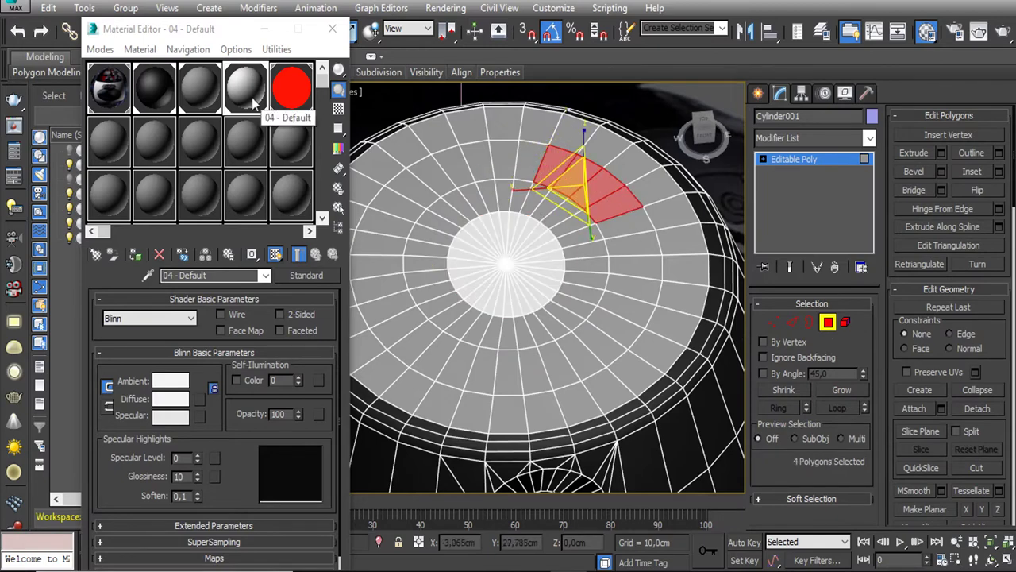
click(135, 254)
drag(603, 211, 642, 264)
ctrl+click(641, 266)
click(159, 95)
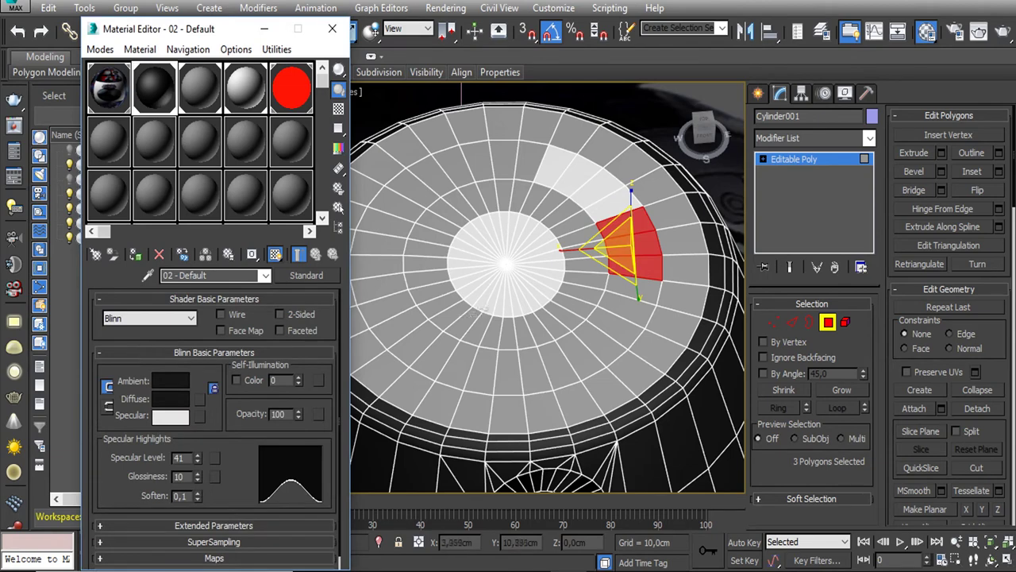
drag(516, 381, 461, 361)
click(246, 87)
click(135, 254)
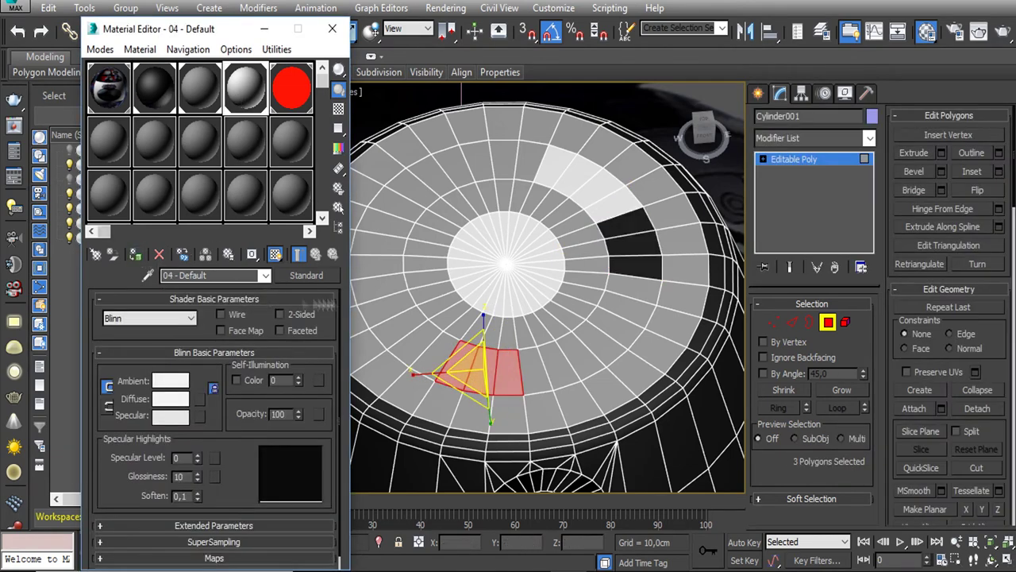
Select a full edge loop on the top cap in Edge mode
key(m)
key(2)
double_click(532, 293)
alt+middle_drag(531, 397, 526, 383)
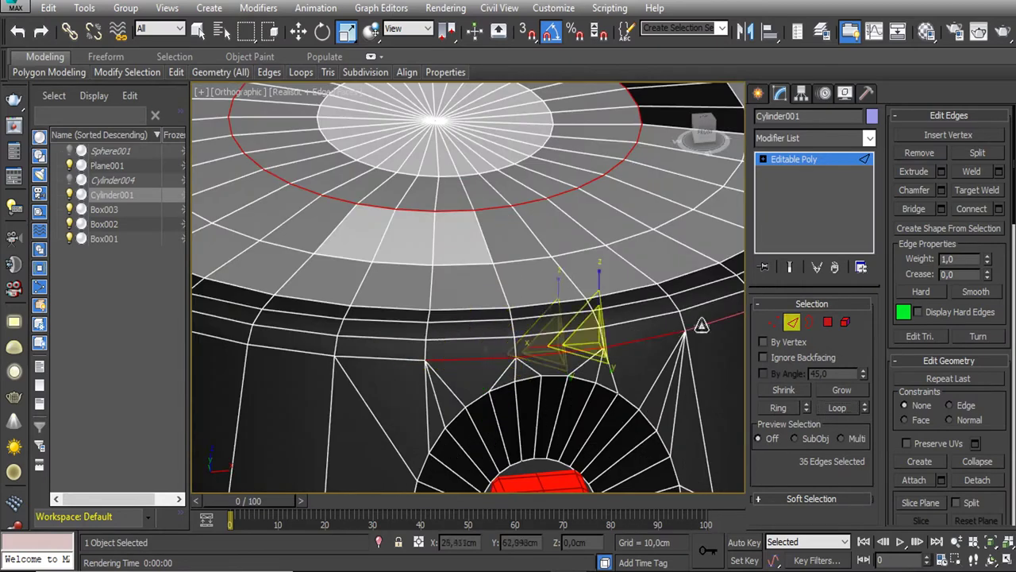
Add the remaining concentric ring loops and outer rim loop, dropping one stray edge
ctrl+double_click(433, 368)
ctrl+double_click(425, 353)
scroll(421, 353, down, 3)
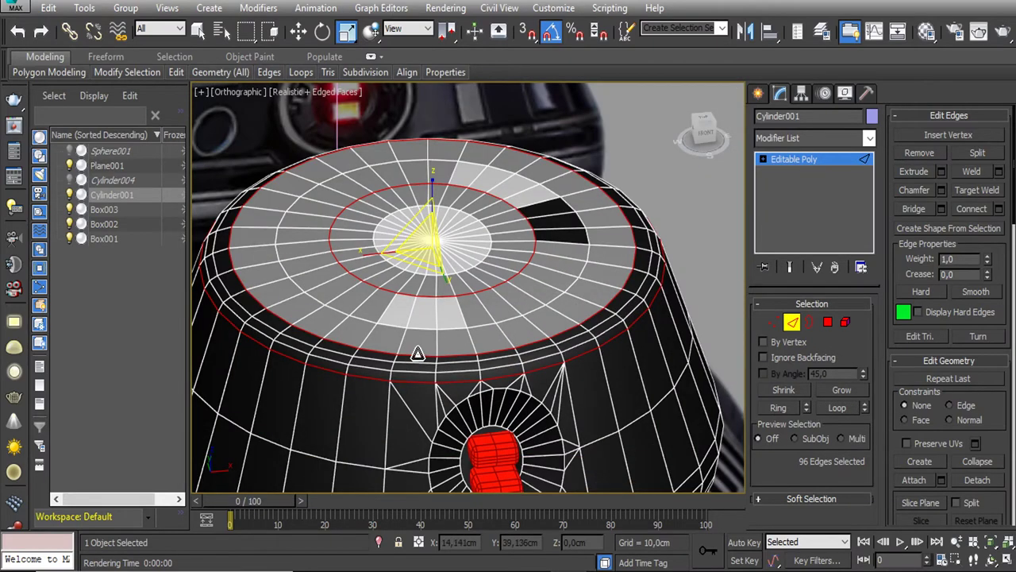
alt+middle_drag(419, 358, 416, 381)
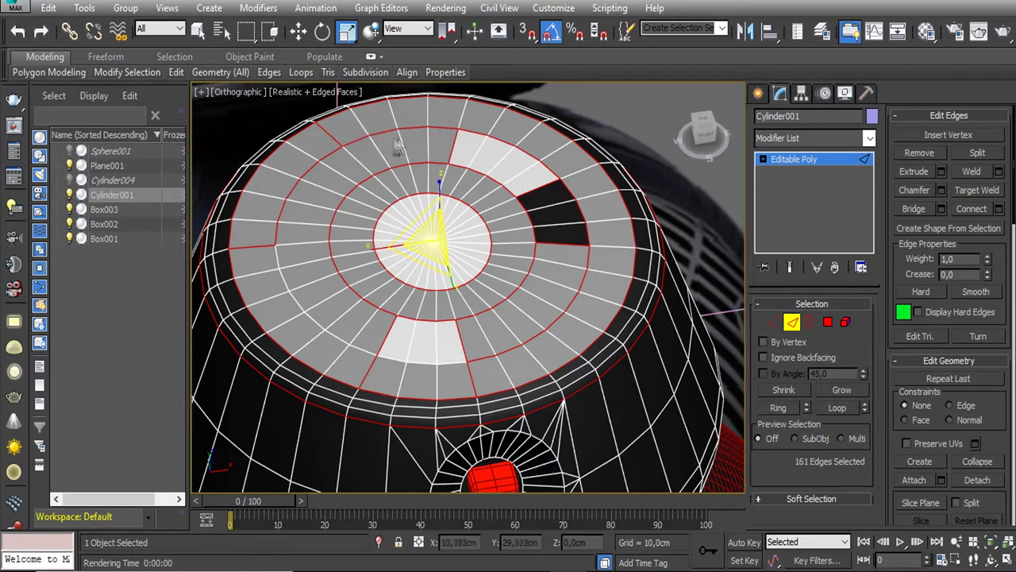
alt+click(422, 142)
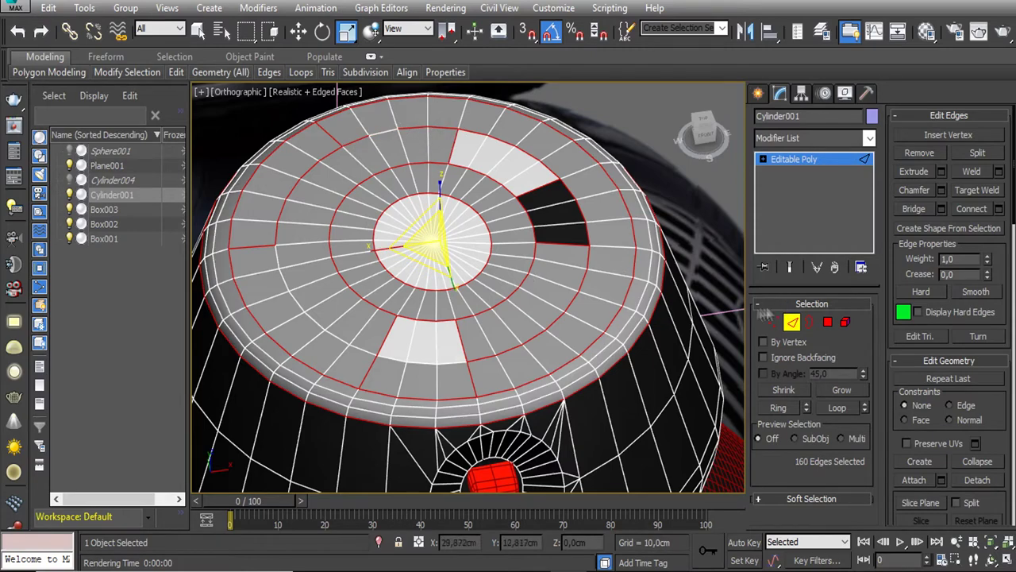
ctrl+double_click(483, 399)
key(f)
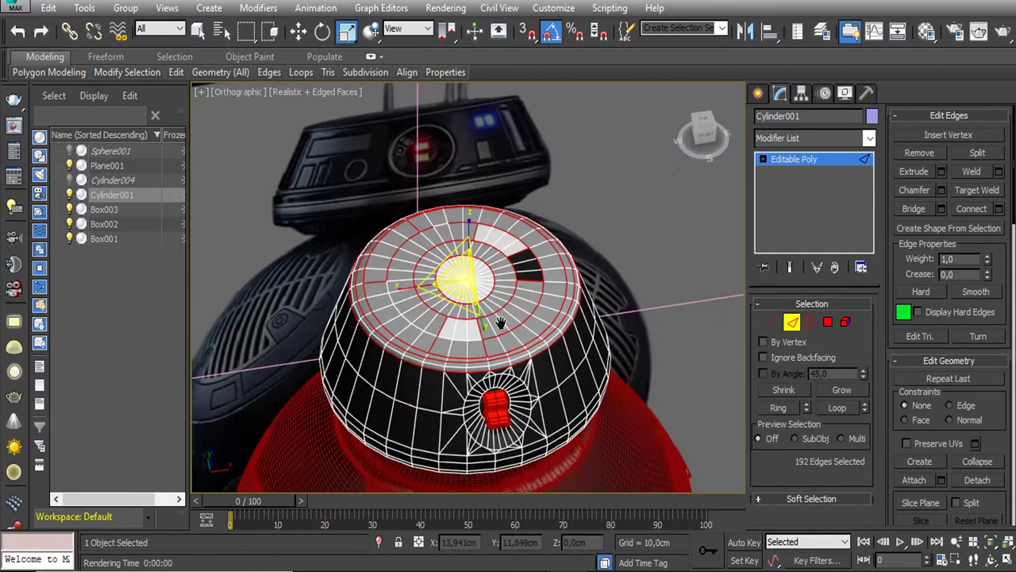
key(shift+z)
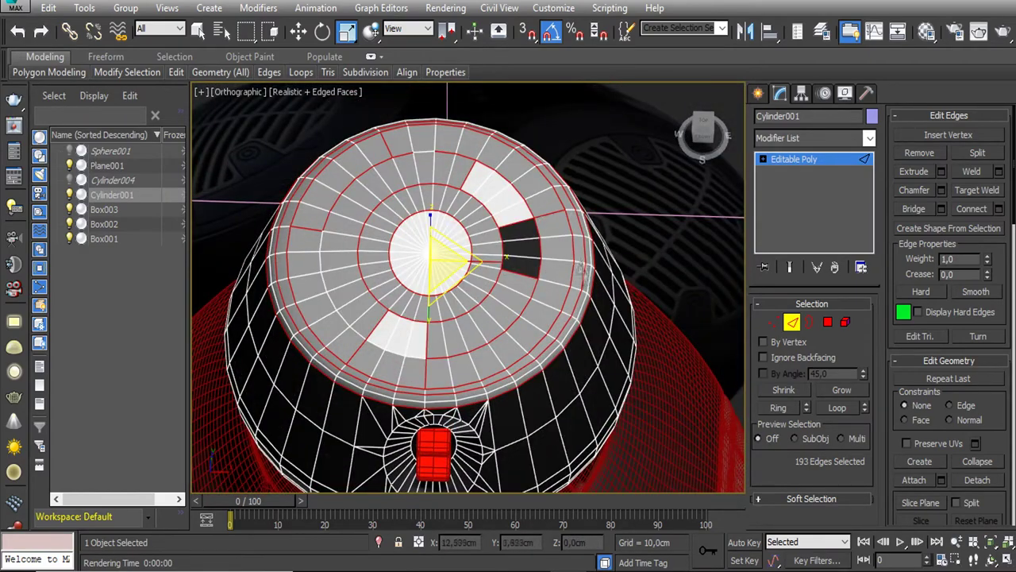
scroll(424, 363, up, 3)
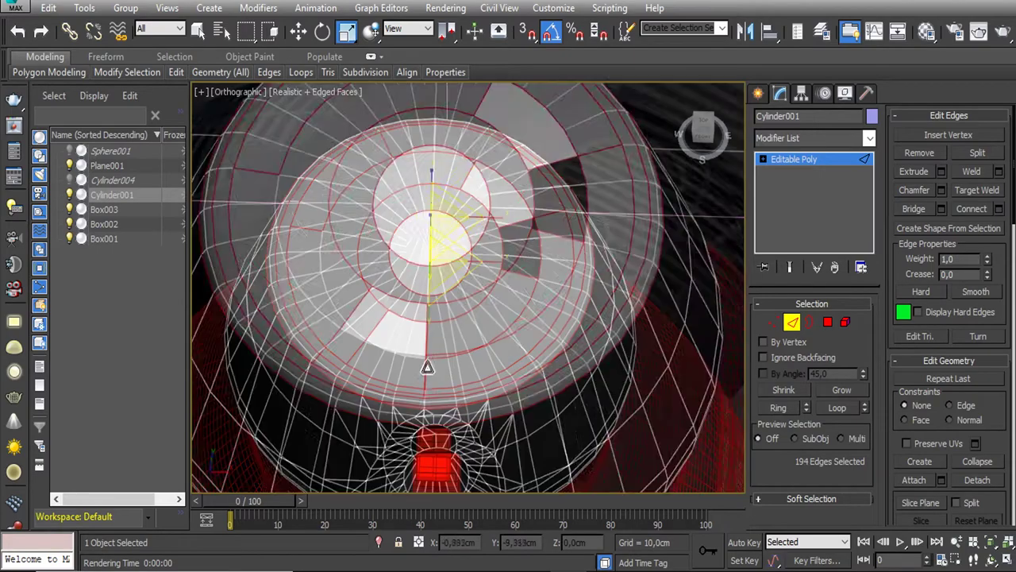
key(w)
scroll(430, 343, up, 3)
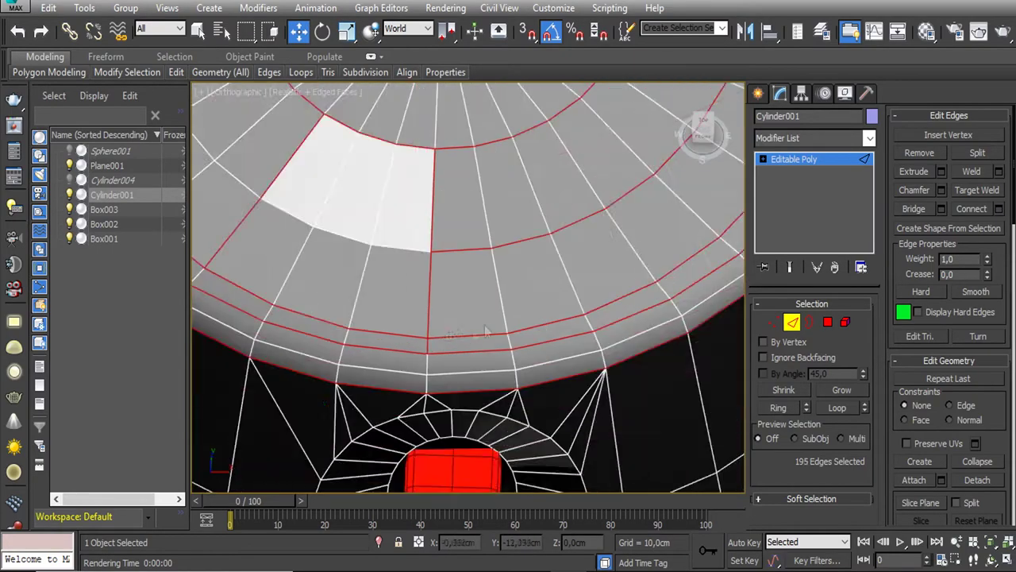
mouse_move(430, 343)
alt+middle_down()
mouse_move(422, 242)
mouse_move(427, 358)
mouse_move(511, 353)
alt+middle_up()
scroll(422, 243, up, 3)
scroll(422, 242, down, 3)
Extrude the selected cap edges into shallow grooves, narrowing the width to 0.124cm
alt+middle_drag(591, 328, 590, 262)
click(941, 171)
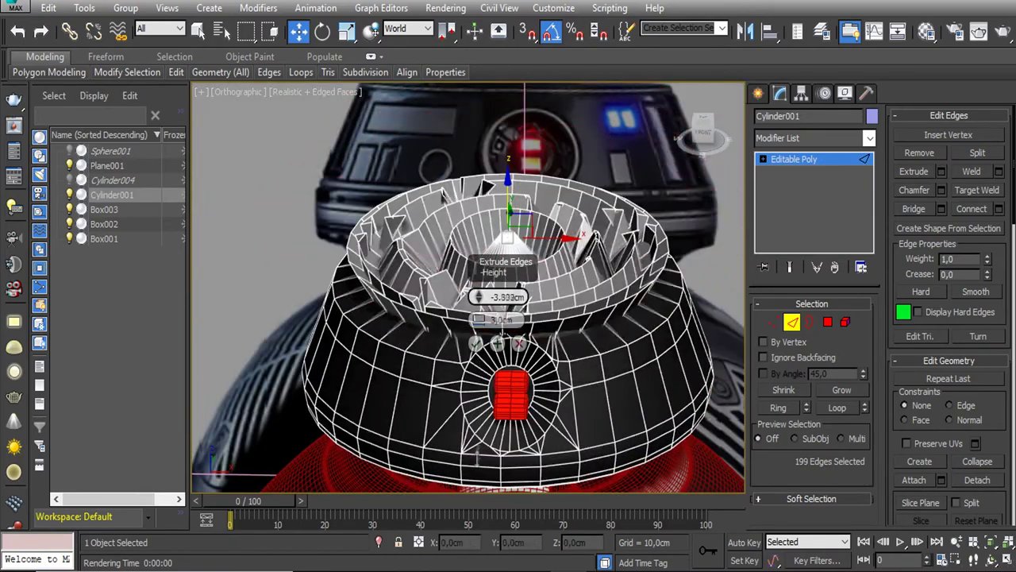
mouse_move(475, 296)
mouse_down()
mouse_move(475, 286)
mouse_move(473, 350)
mouse_up()
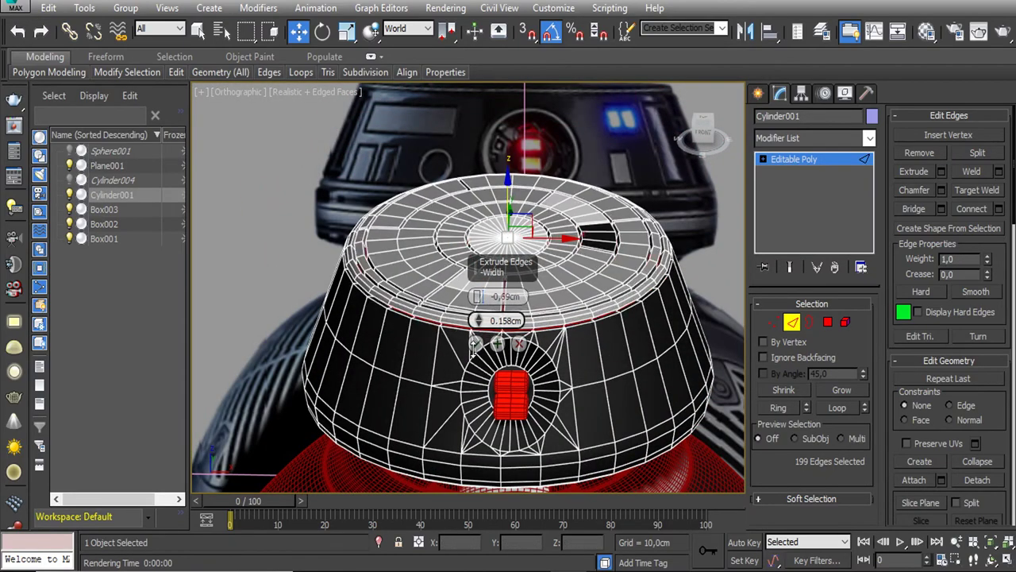
alt+middle_drag(473, 351, 508, 302)
scroll(517, 264, up, 3)
scroll(516, 263, down, 2)
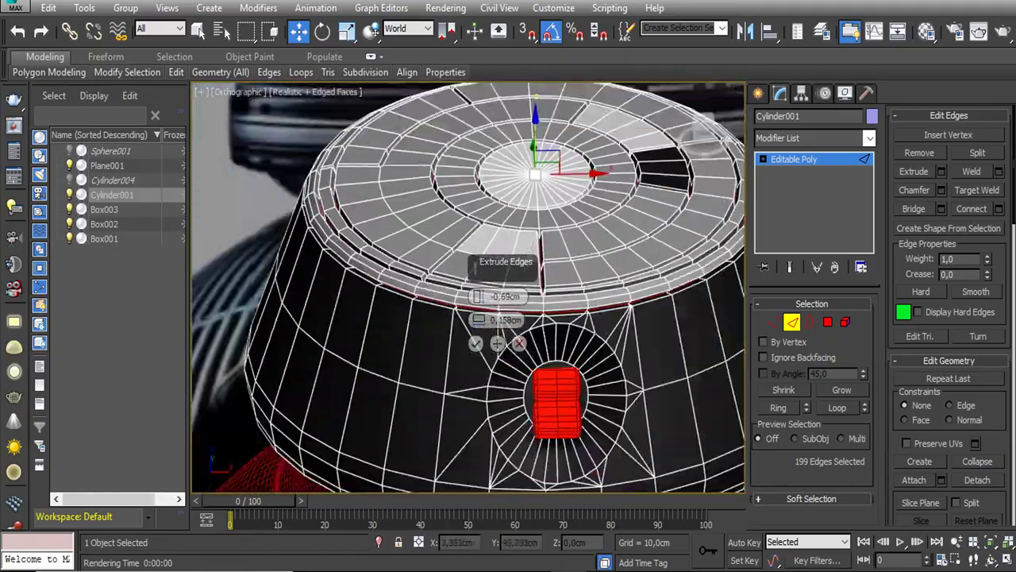
alt+middle_drag(517, 263, 517, 238)
scroll(508, 270, up, 2)
scroll(508, 270, up, 2)
drag(478, 318, 478, 316)
key(F4)
mouse_move(478, 316)
alt+middle_down()
mouse_move(453, 342)
mouse_move(430, 327)
mouse_move(397, 349)
alt+middle_up()
Commit the groove extrusion at -0.69cm height and 0.124cm width
scroll(397, 349, down, 3)
scroll(369, 358, down, 3)
scroll(389, 403, down, 1)
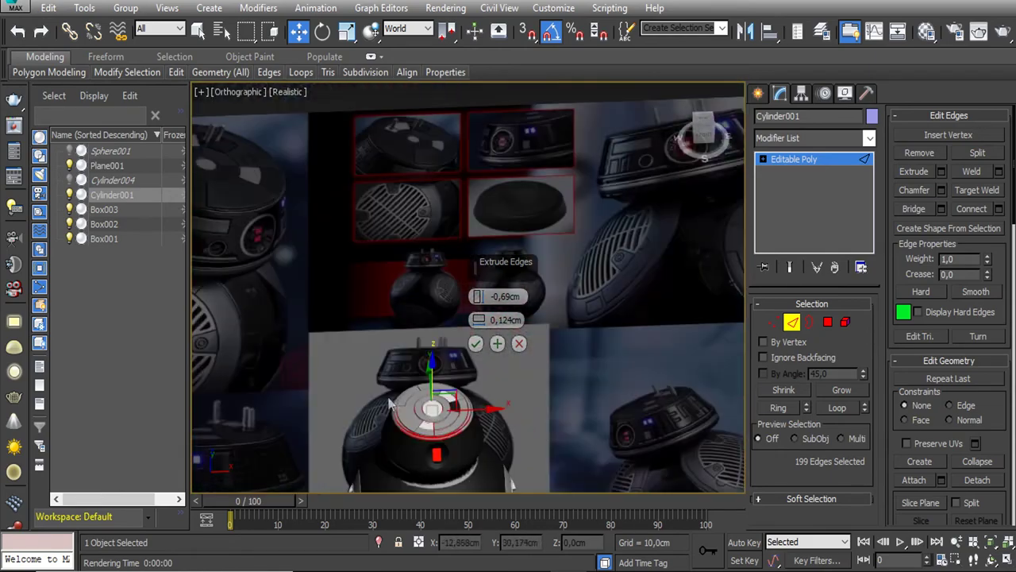
scroll(437, 405, up, 5)
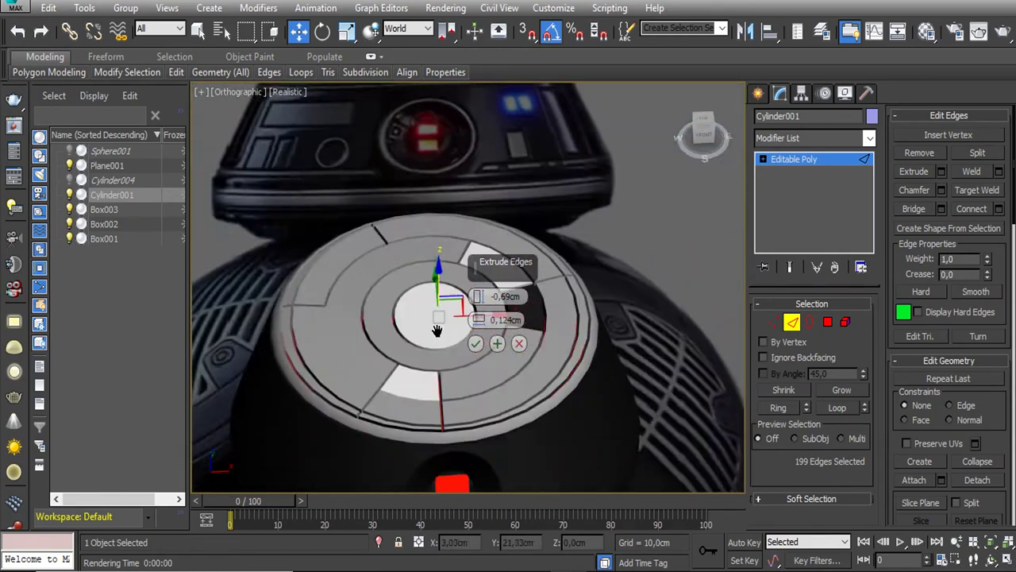
scroll(435, 319, down, 1)
click(475, 343)
alt+middle_drag(435, 318, 445, 301)
ctrl+click(827, 321)
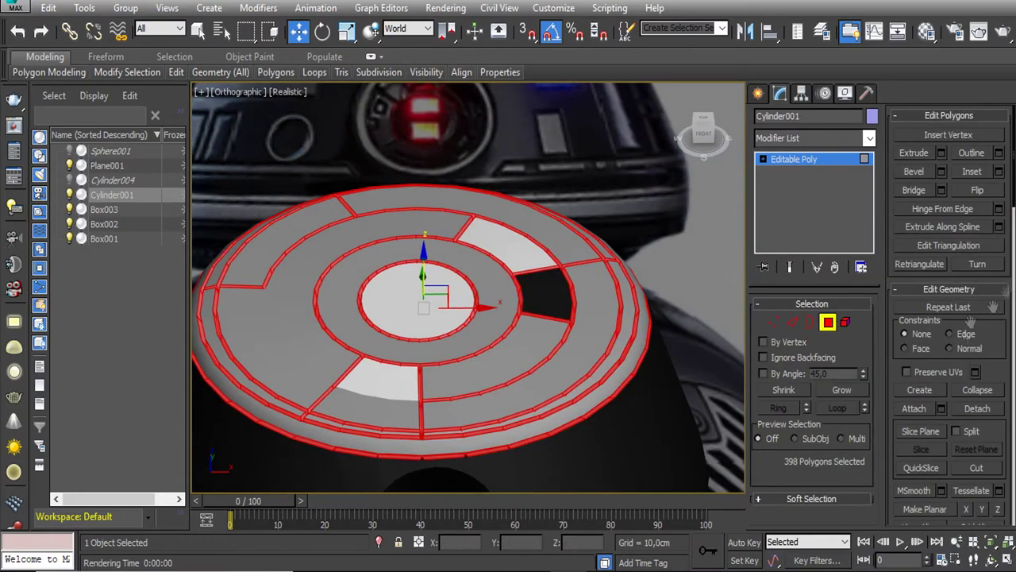
scroll(1007, 326, down, 5)
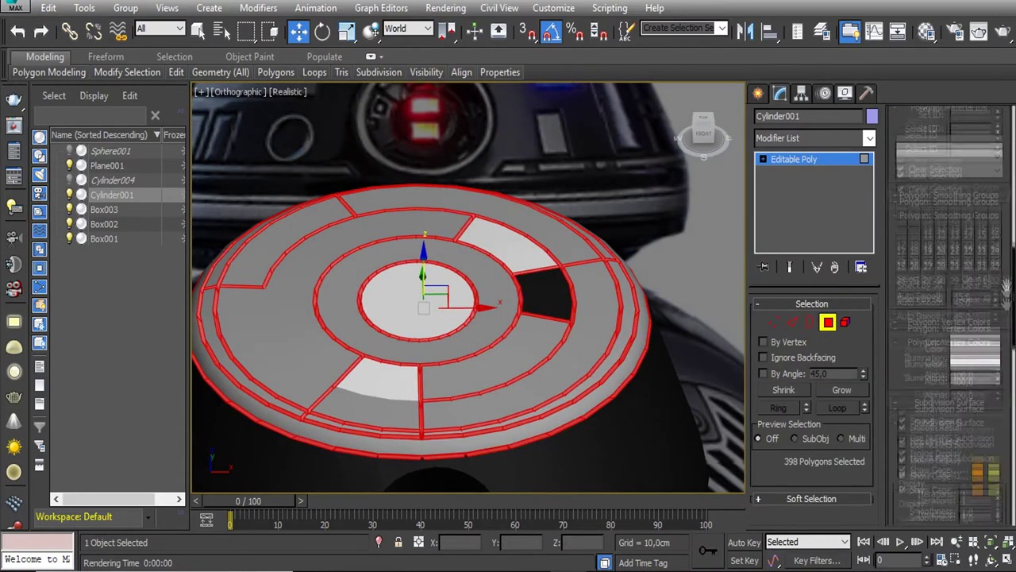
scroll(436, 316, up, 2)
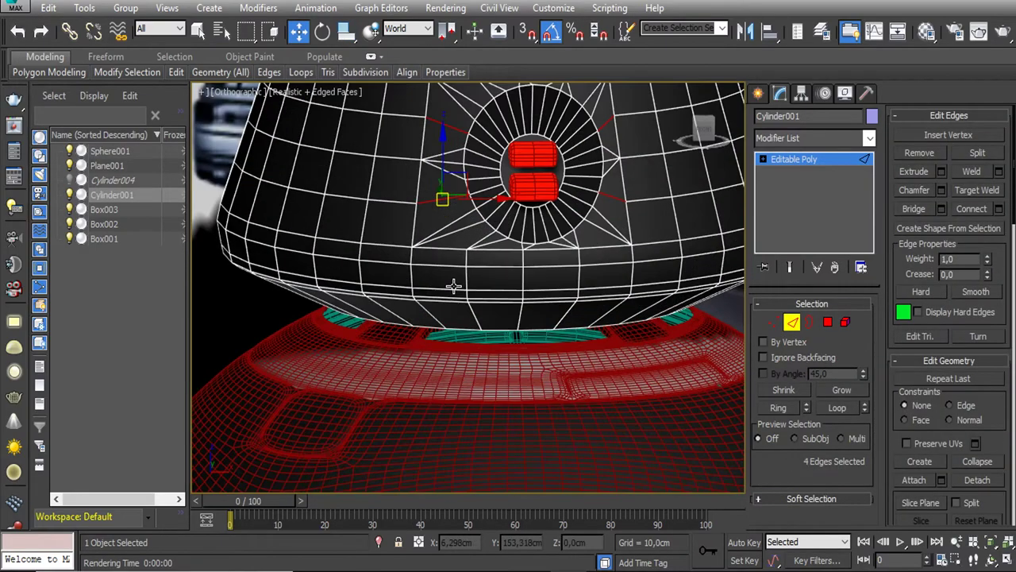
In Front view, loop-select the polygon ring at the head's lower rim and make it white
scroll(453, 286, down, 1)
scroll(476, 279, down, 3)
scroll(481, 277, up, 1)
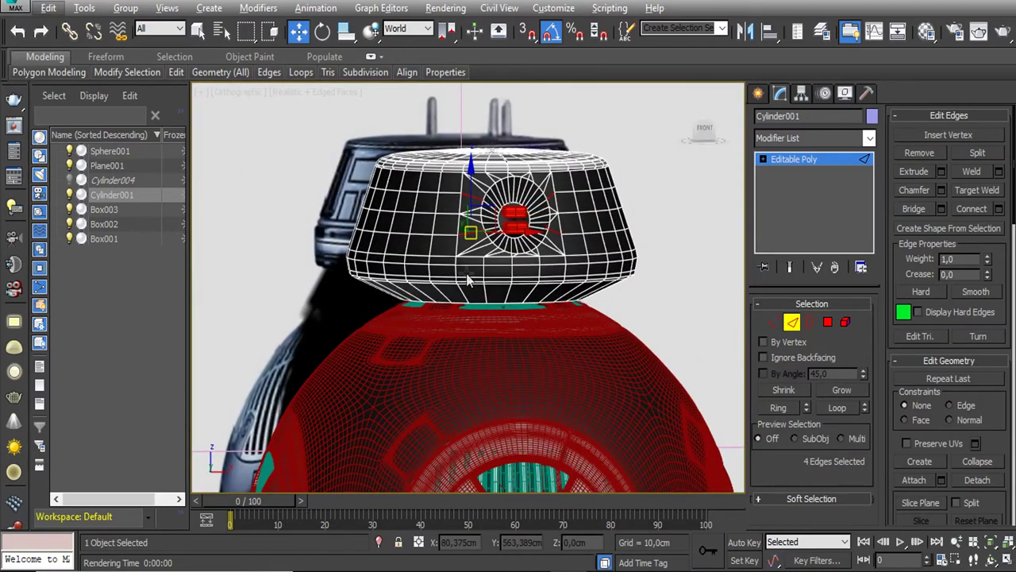
key(f)
scroll(456, 191, up, 4)
middle_drag(453, 188, 487, 200)
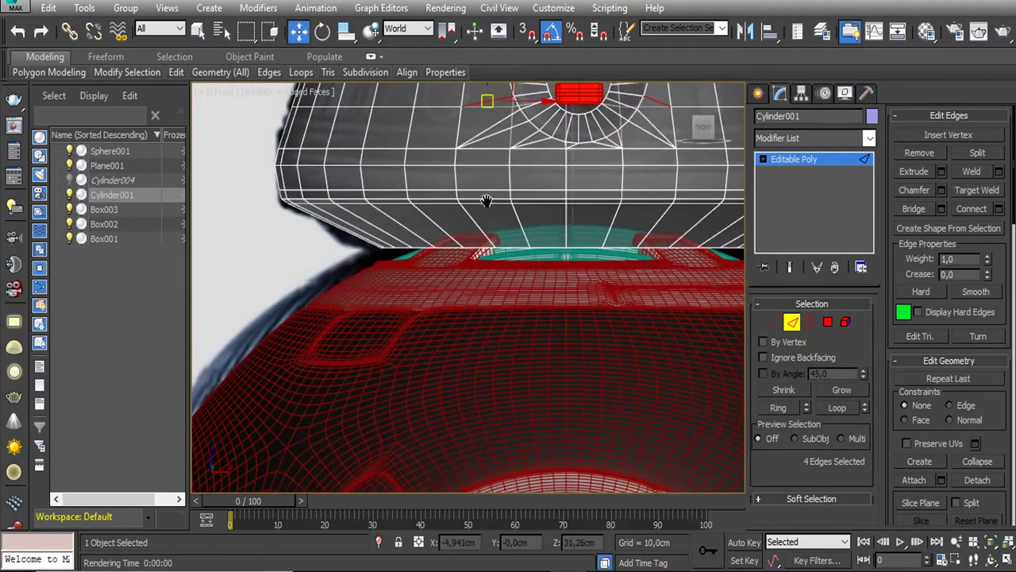
key(4)
click(592, 174)
shift+click(542, 178)
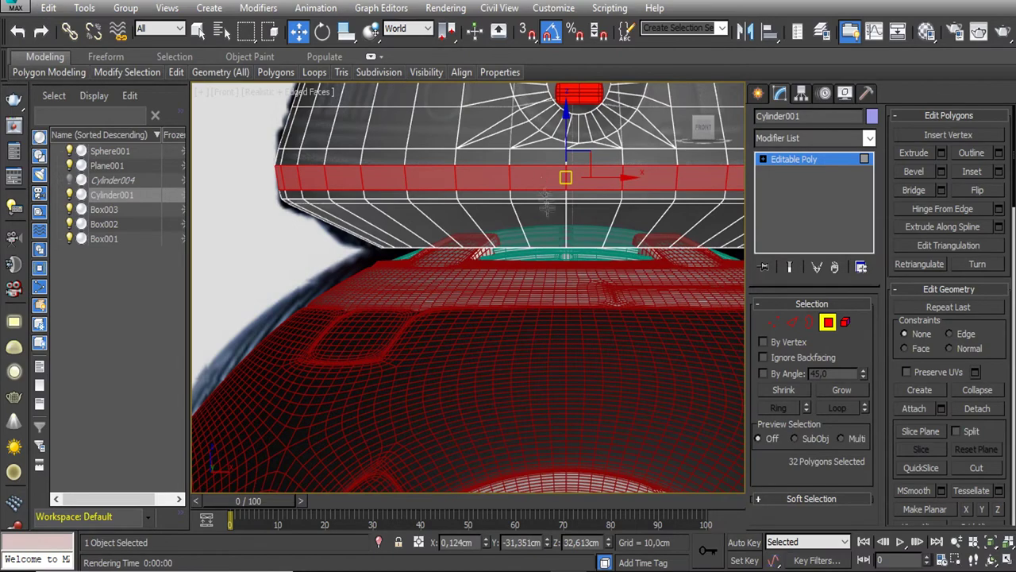
key(m)
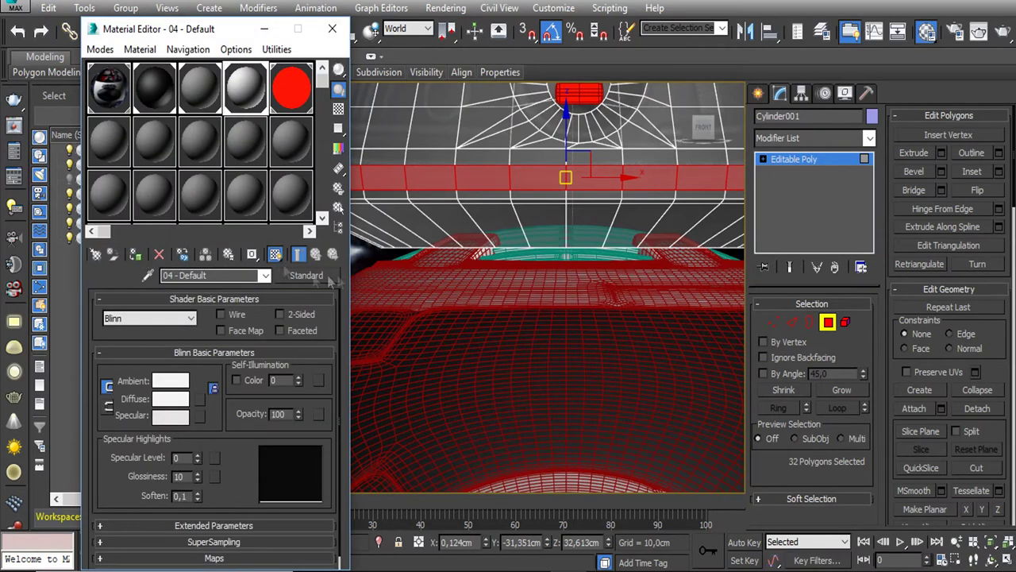
key(m)
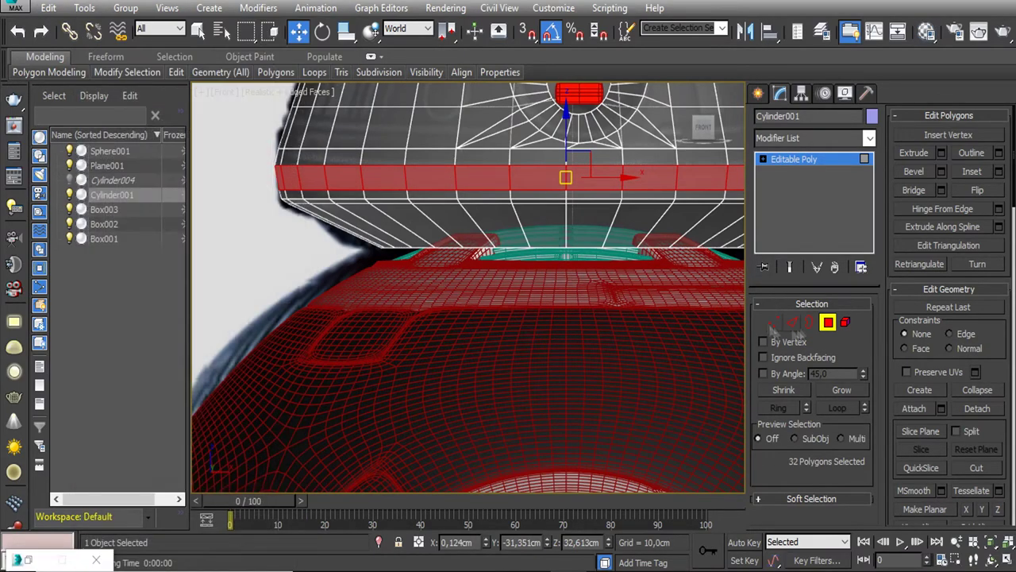
Move the edge loop above that ring slightly downward
key(2)
click(456, 157)
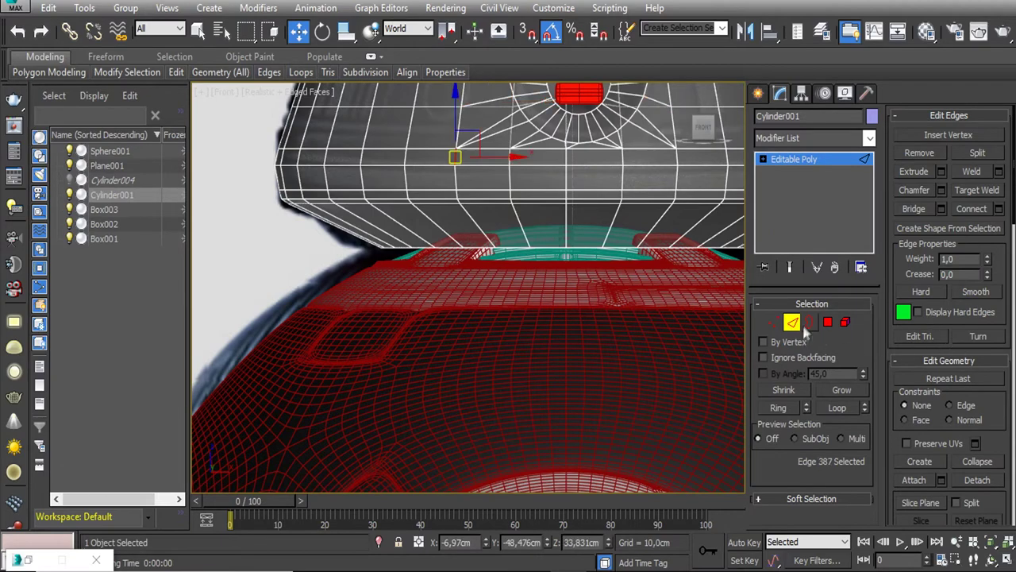
click(794, 407)
right_click(583, 215)
click(554, 178)
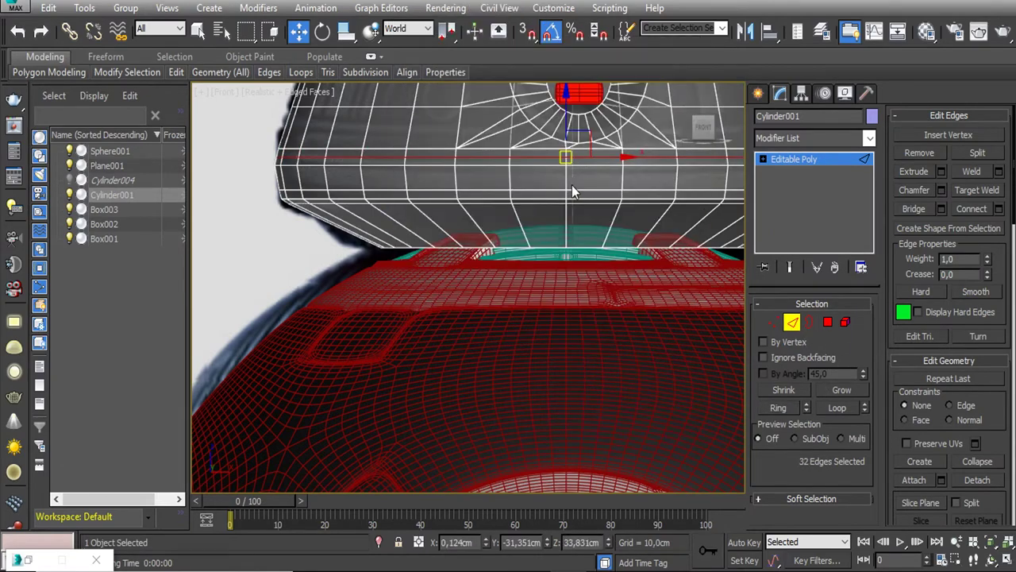
drag(565, 136, 566, 110)
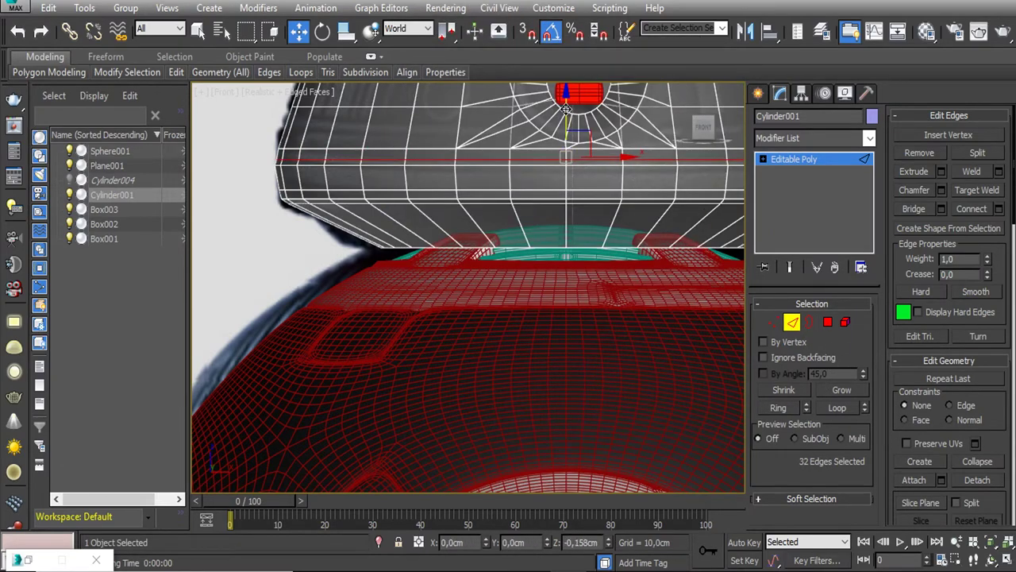
Loop-select the next polygon row and assign it the white 04 - Default material
click(828, 321)
click(488, 153)
shift+click(443, 160)
key(m)
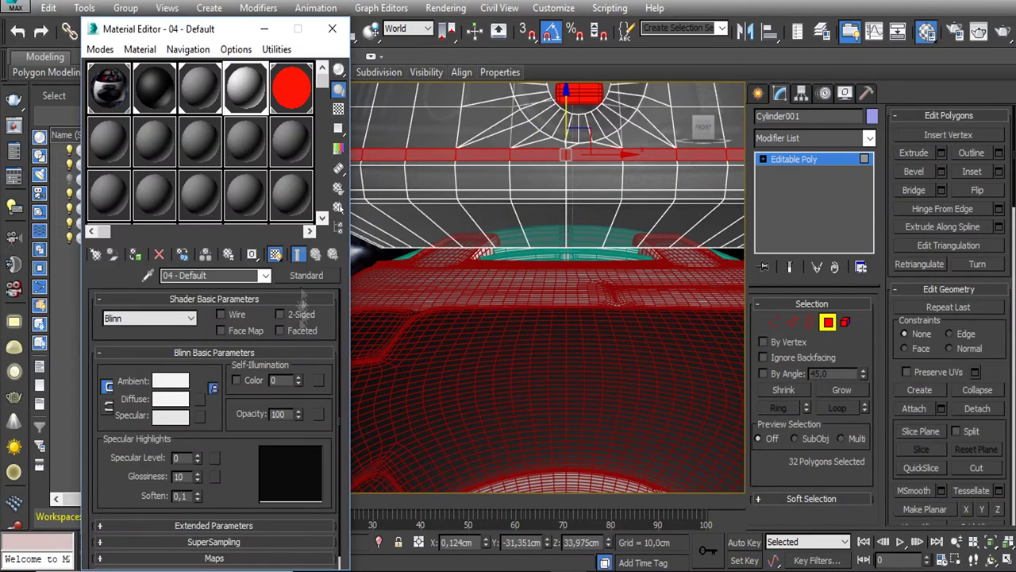
click(135, 254)
click(331, 28)
scroll(547, 188, down, 1)
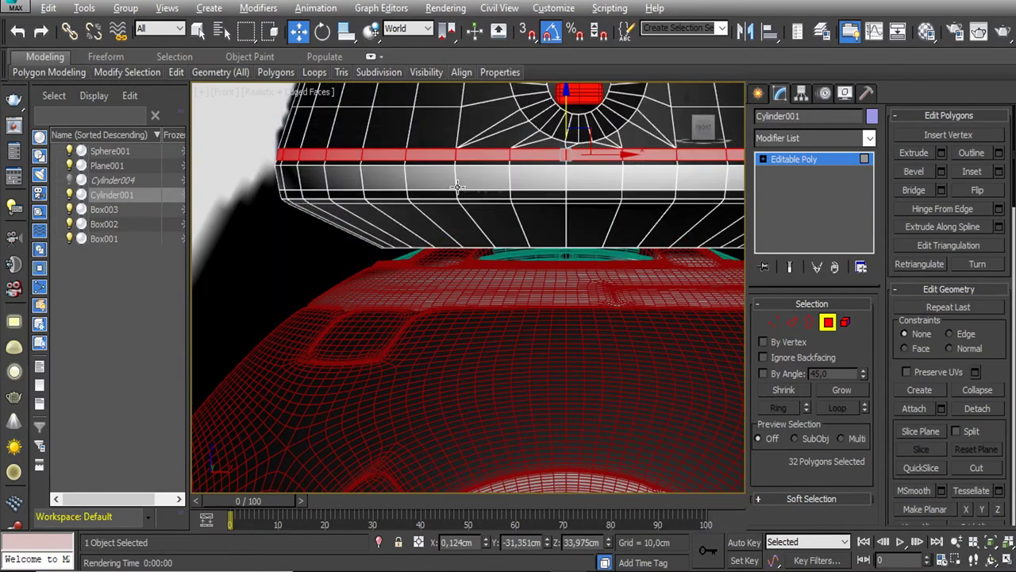
scroll(546, 188, down, 1)
click(641, 141)
Orbit in on the head and select the 28-edge loop around it at eye level
alt+middle_drag(640, 141, 459, 189)
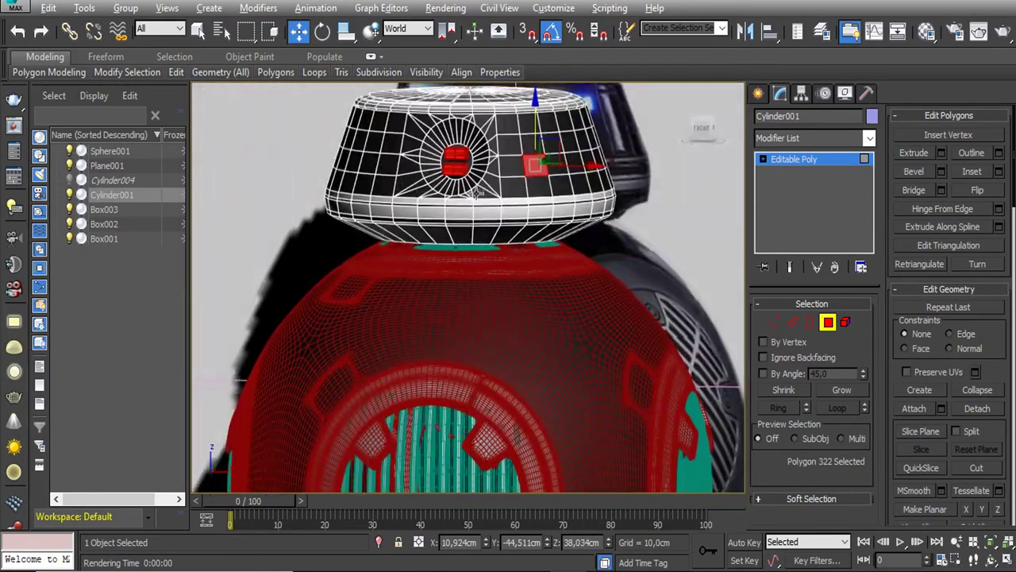
scroll(459, 189, down, 2)
mouse_move(459, 189)
alt+middle_down()
mouse_move(468, 178)
mouse_move(570, 196)
alt+middle_up()
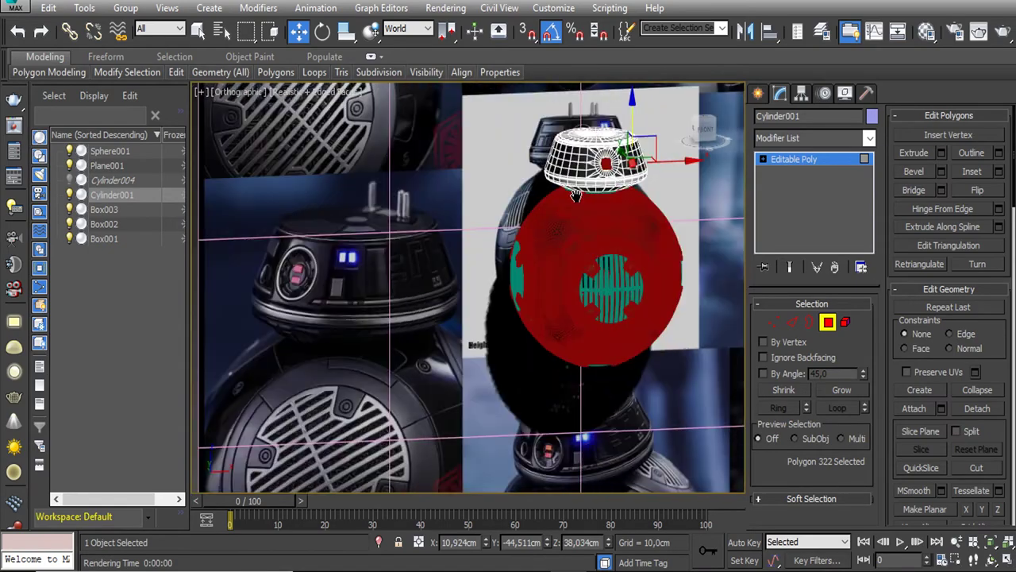
scroll(570, 196, up, 4)
alt+middle_drag(570, 196, 714, 299)
key(2)
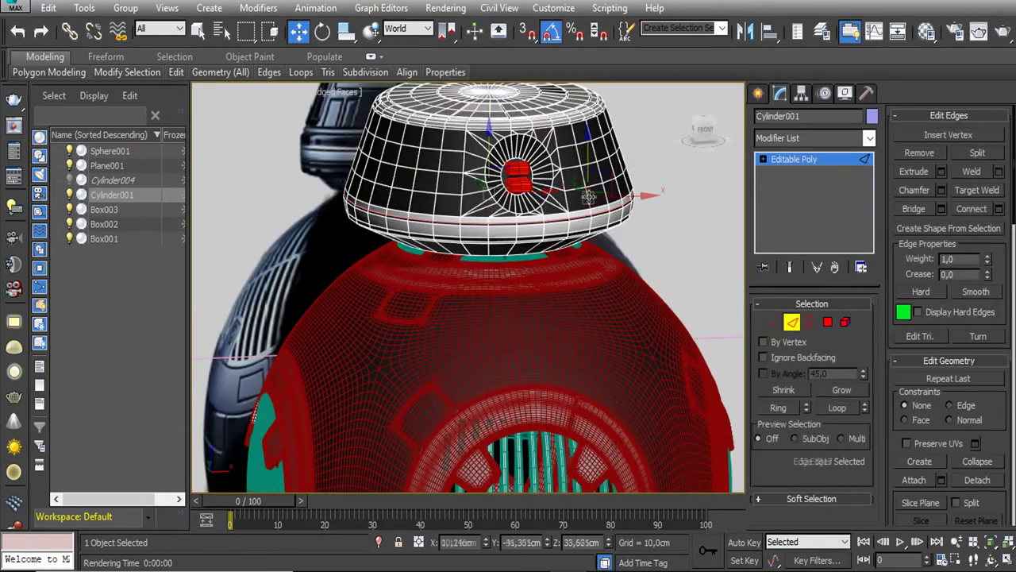
scroll(568, 203, up, 2)
scroll(568, 204, up, 2)
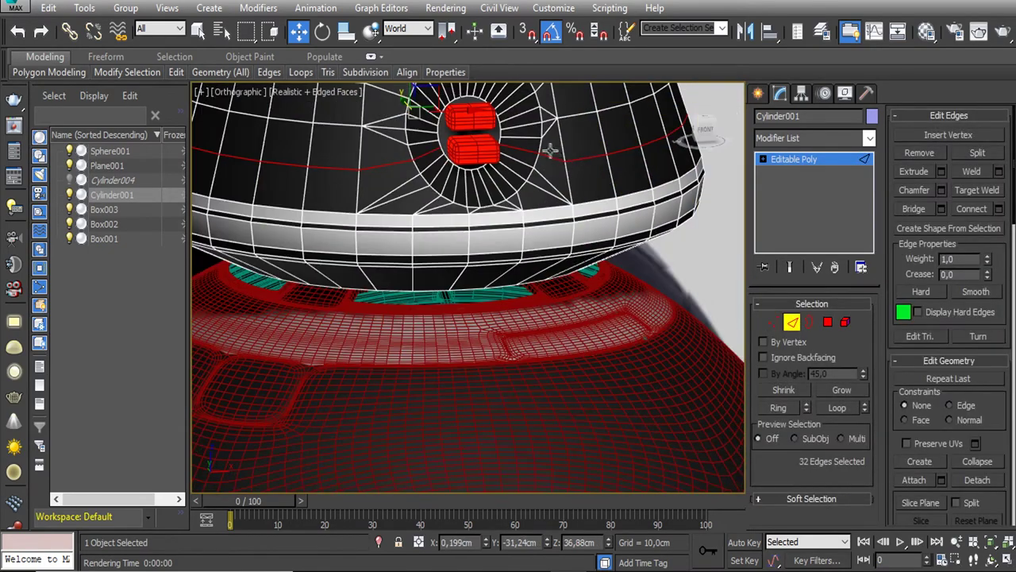
scroll(476, 183, up, 1)
double_click(394, 163)
alt+click(374, 164)
scroll(526, 178, down, 2)
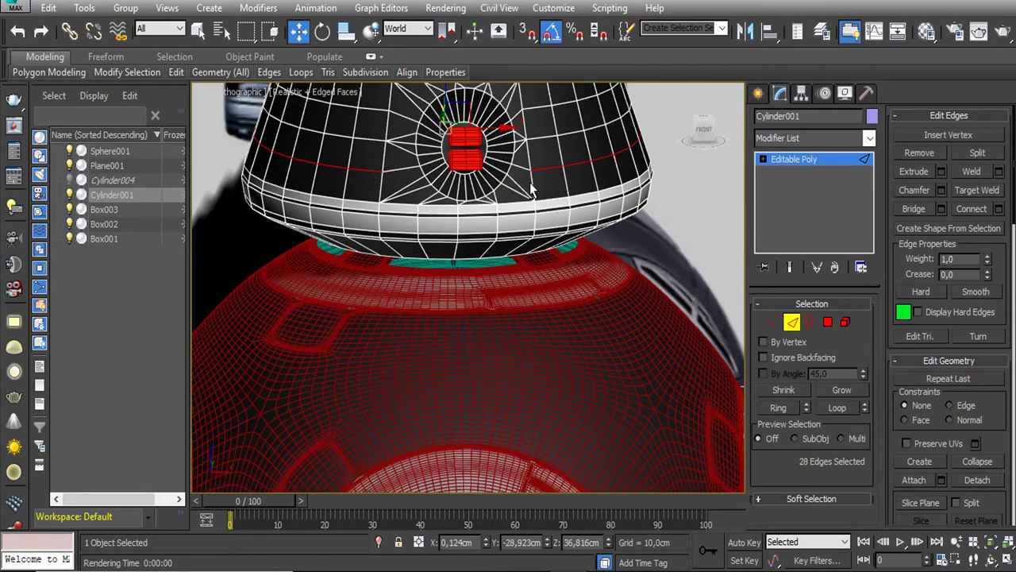
scroll(526, 179, down, 2)
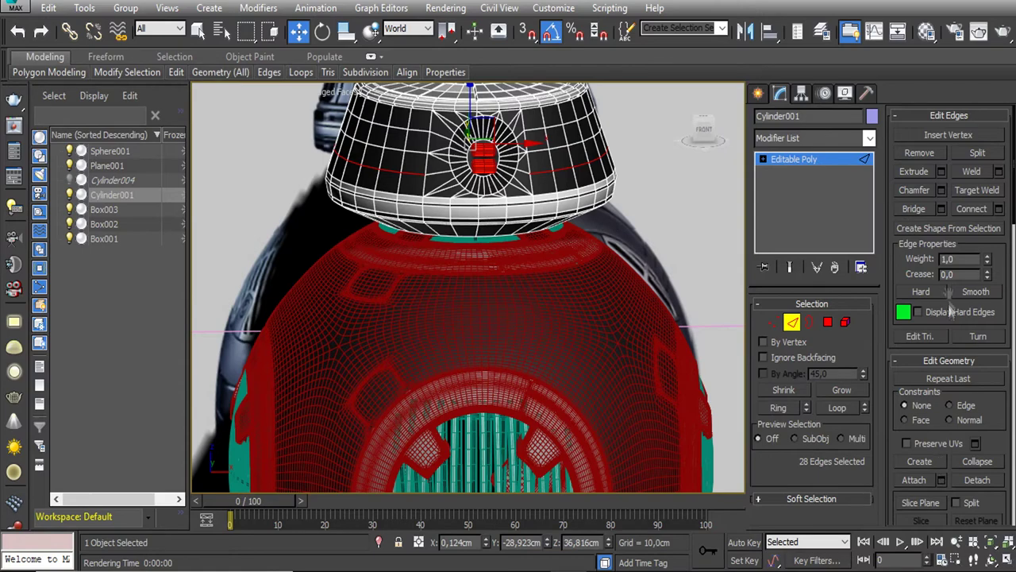
Try a chamfer on the selected edge loop by adjusting its width
click(941, 190)
drag(477, 326, 479, 315)
scroll(479, 314, down, 3)
middle_drag(476, 254, 580, 240)
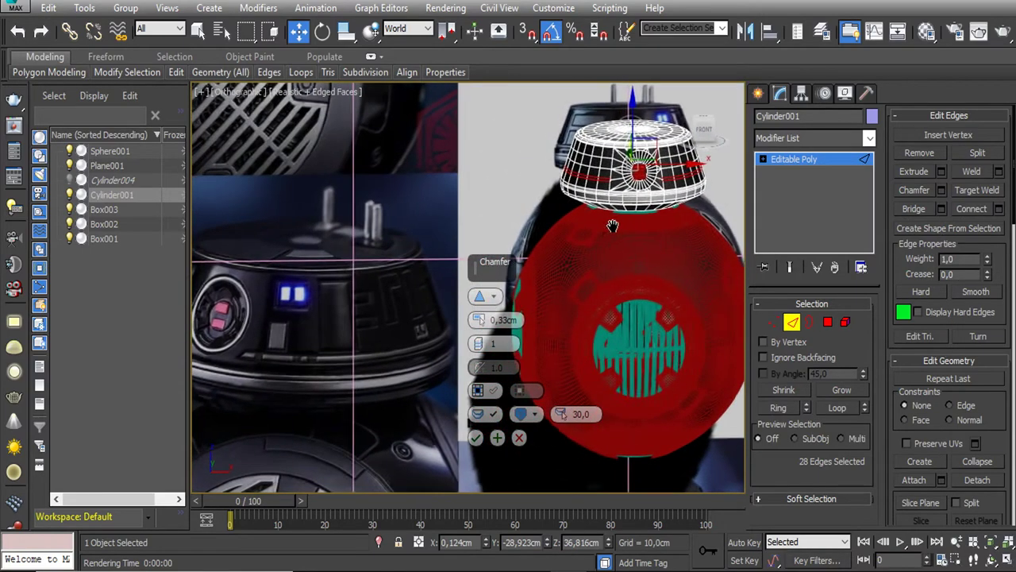
scroll(579, 240, down, 2)
scroll(580, 241, up, 5)
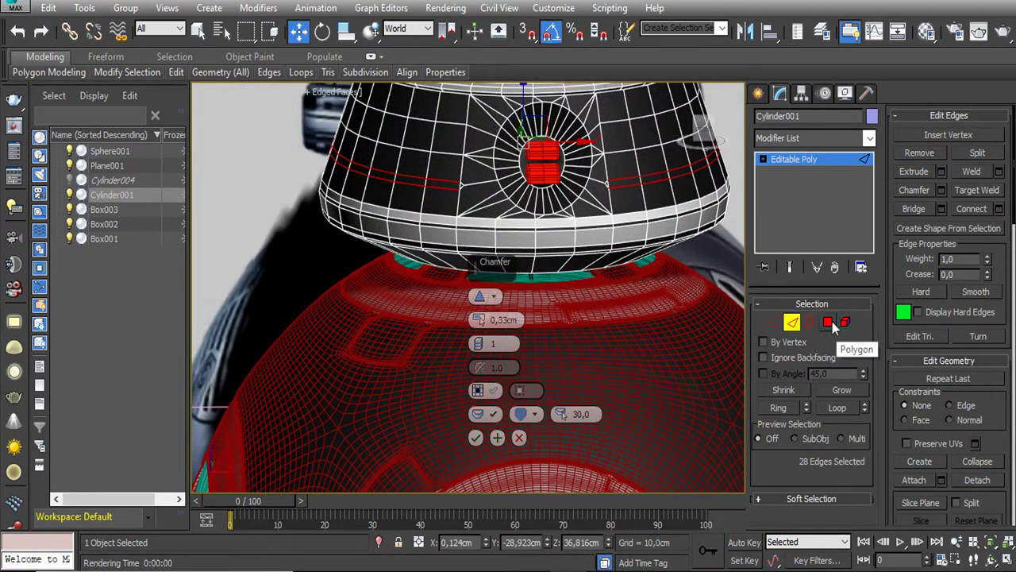
Add a Chamfer modifier to the head, then undo it
click(870, 139)
text(ch)
click(829, 154)
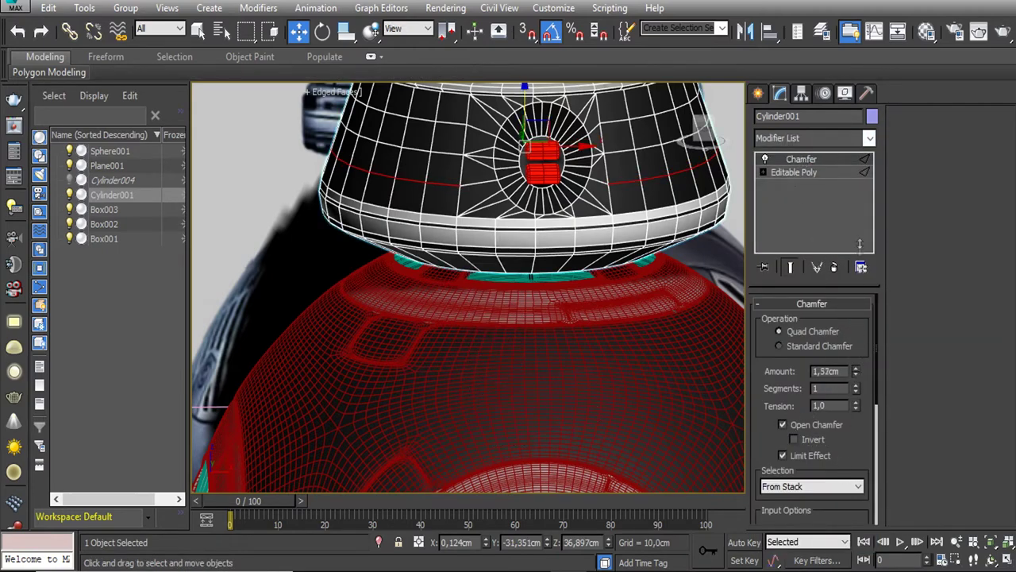
key(ctrl+z)
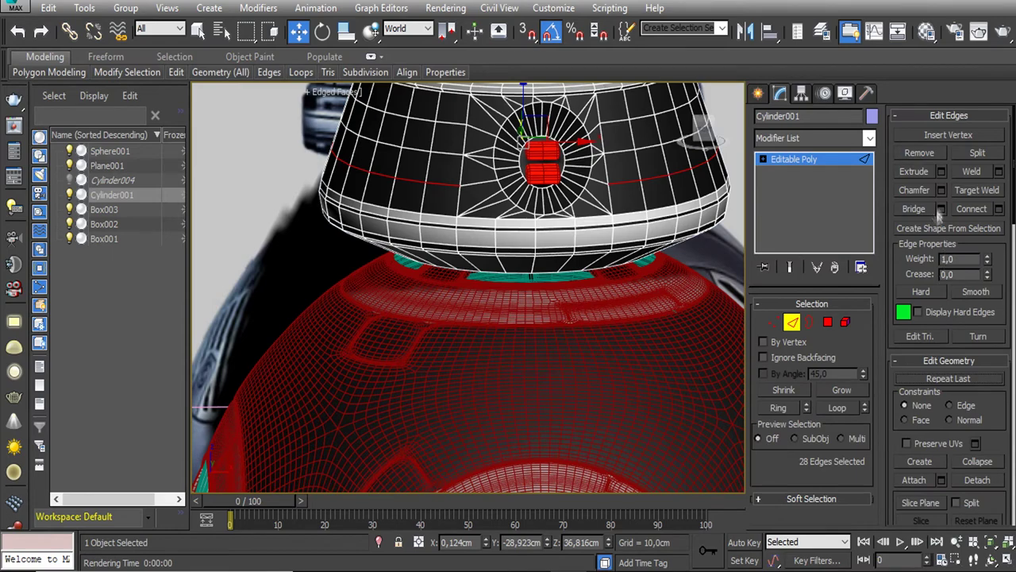
Chamfer the eye-level edge loop, splitting it into two loops
click(941, 190)
click(520, 414)
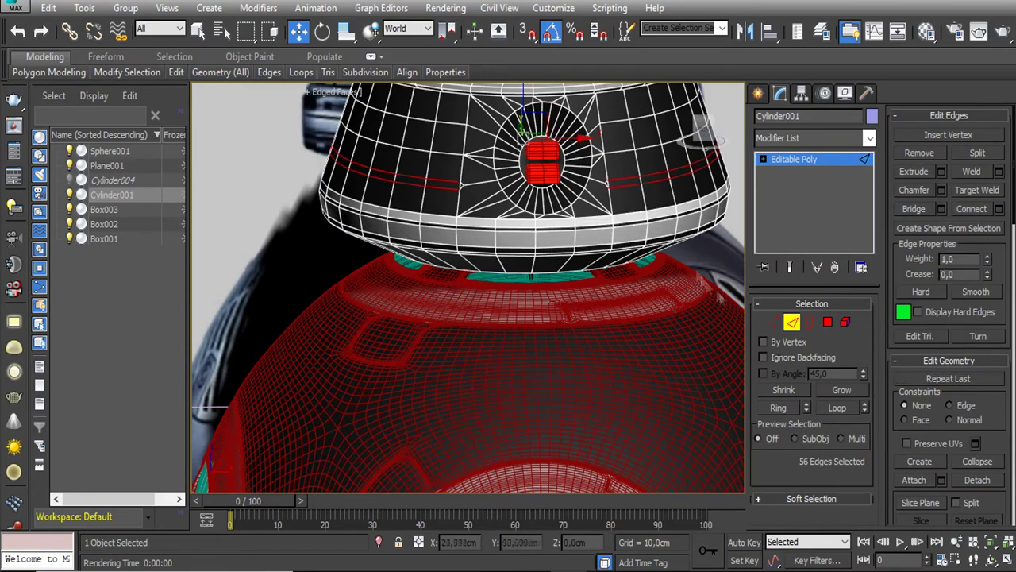
key(z)
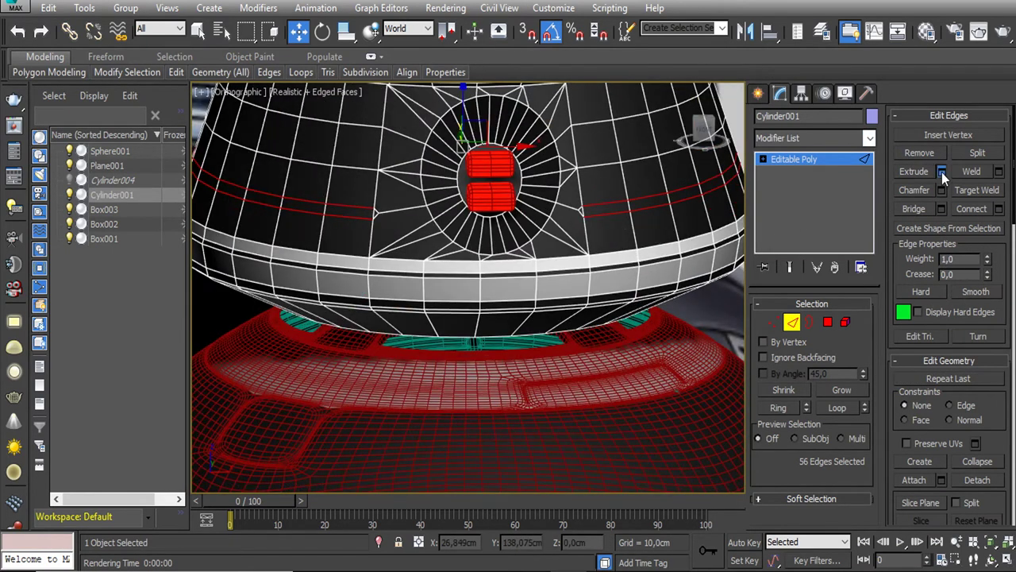
Extrude the edge loops into grooves at -0.69cm height and about 0.1cm width
click(941, 171)
double_click(632, 223)
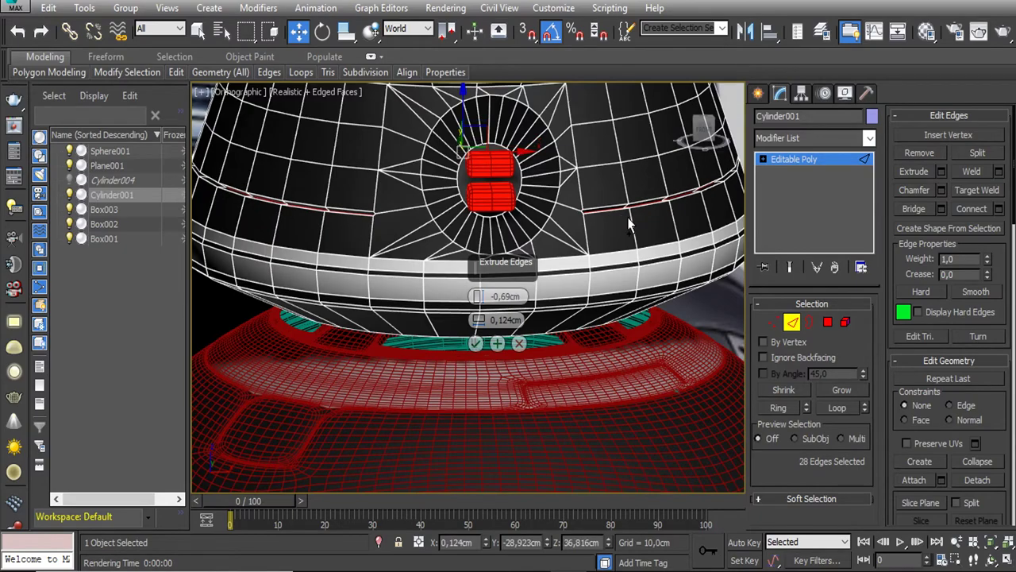
key(Return)
scroll(624, 231, up, 2)
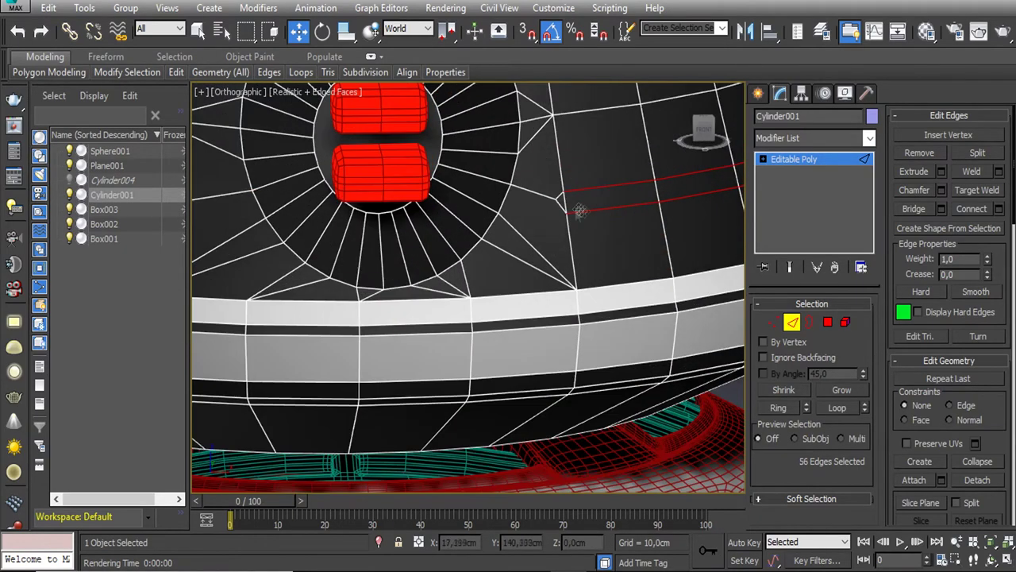
scroll(580, 209, up, 2)
scroll(600, 253, down, 3)
click(941, 171)
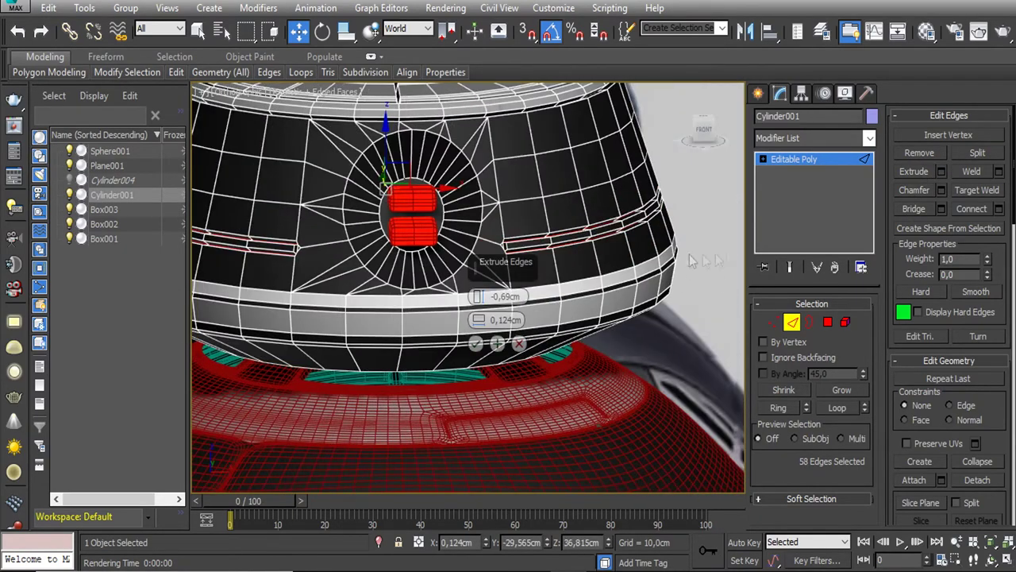
scroll(529, 270, up, 3)
drag(477, 320, 476, 320)
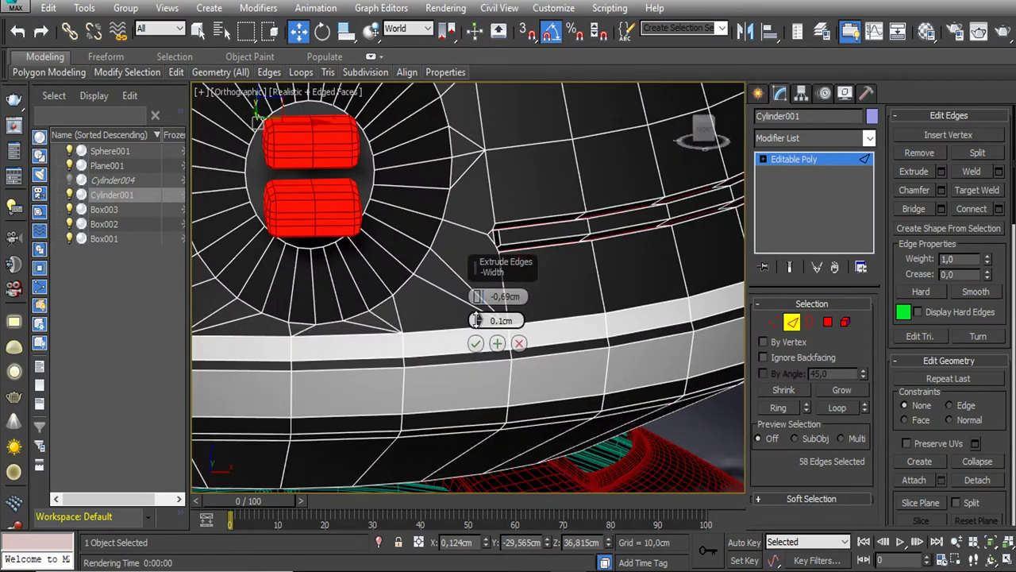
key(Return)
Loop-select the polygons inside the groove
scroll(508, 274, down, 3)
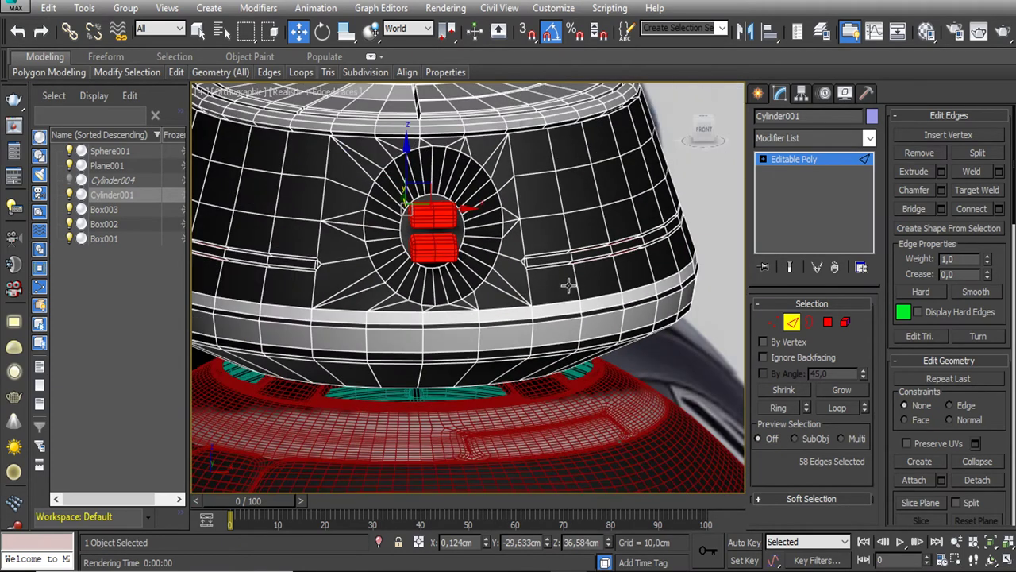
key(4)
click(546, 262)
shift+click(593, 254)
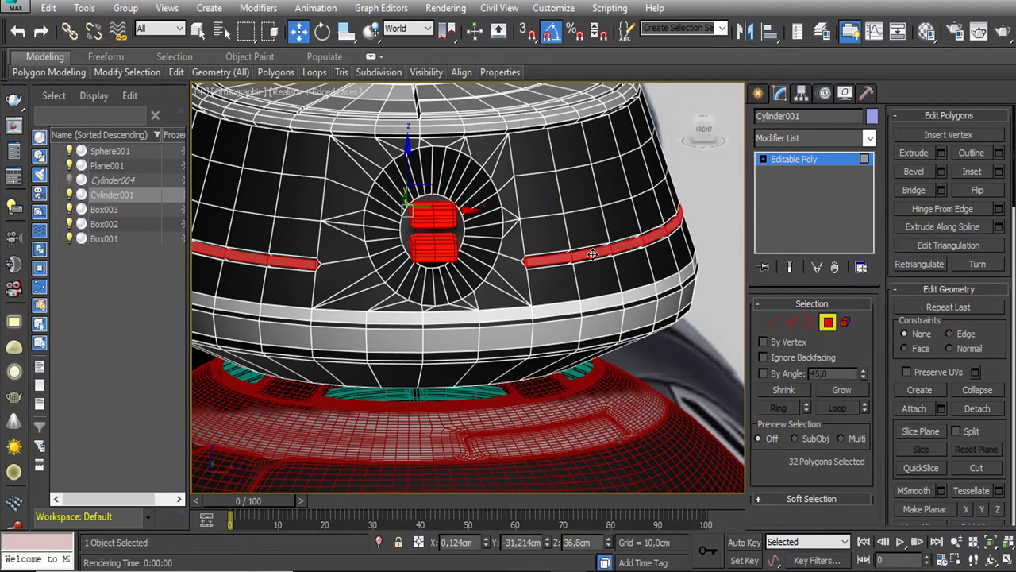
Assign a new material to the selected groove polygon loop
key(m)
click(183, 255)
click(358, 17)
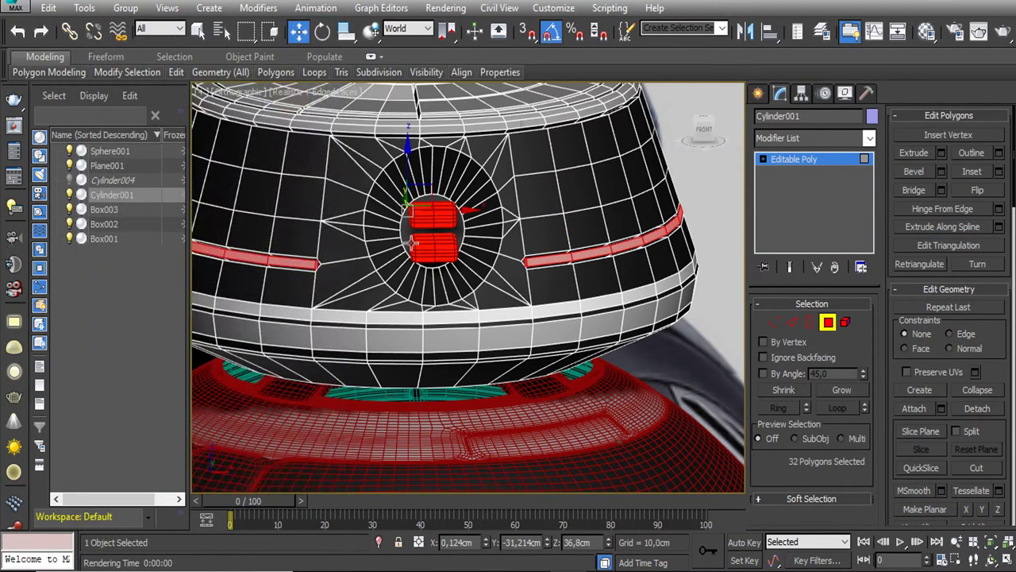
Select an 8-polygon patch on the head's side for insetting
scroll(388, 232, down, 4)
scroll(476, 262, down, 4)
mouse_move(476, 262)
alt+middle_down()
mouse_move(515, 242)
mouse_move(492, 230)
alt+middle_up()
scroll(515, 242, up, 2)
scroll(492, 230, up, 2)
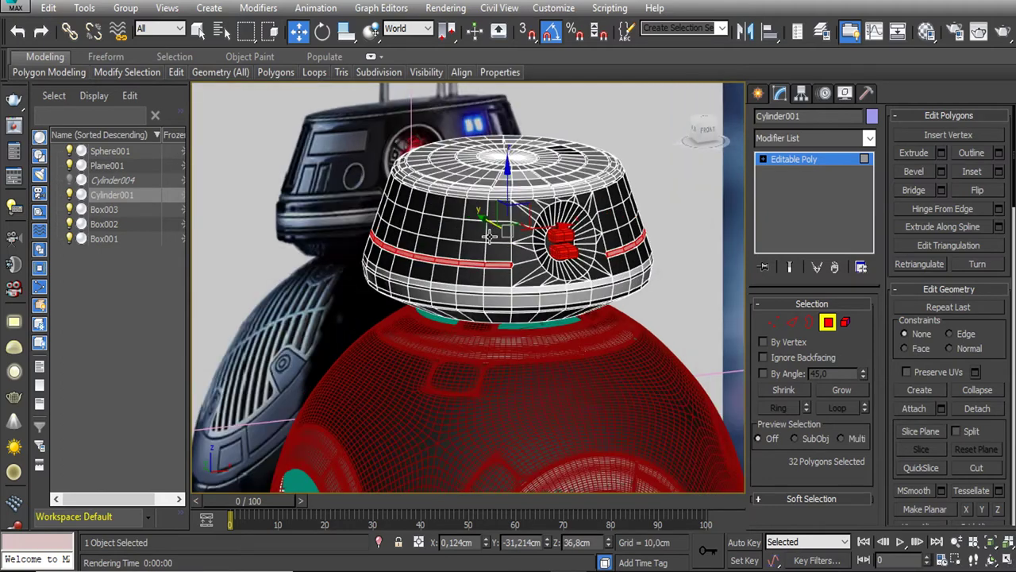
scroll(480, 232, up, 2)
scroll(495, 213, down, 2)
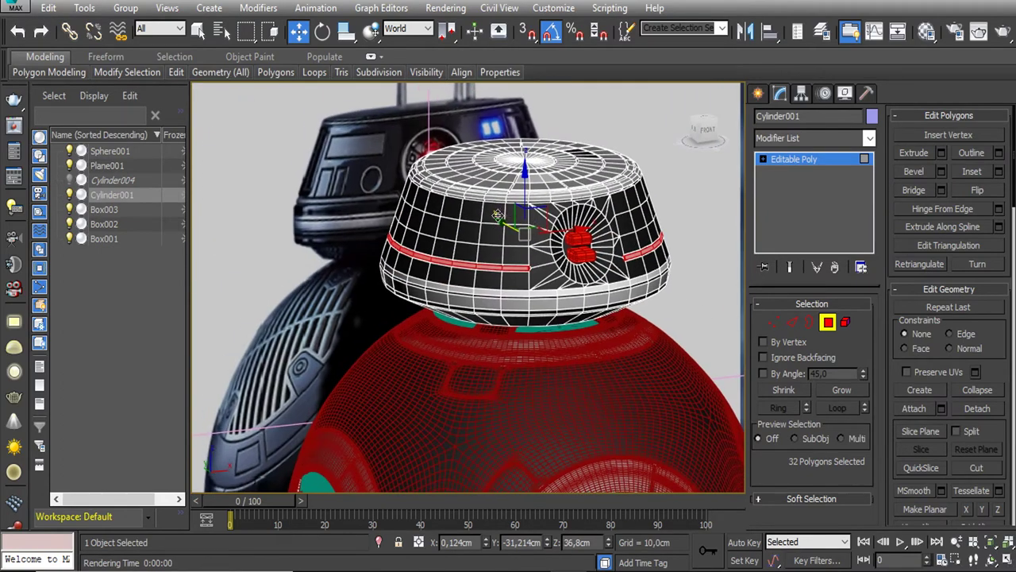
drag(485, 216, 448, 224)
ctrl+click(433, 211)
click(972, 171)
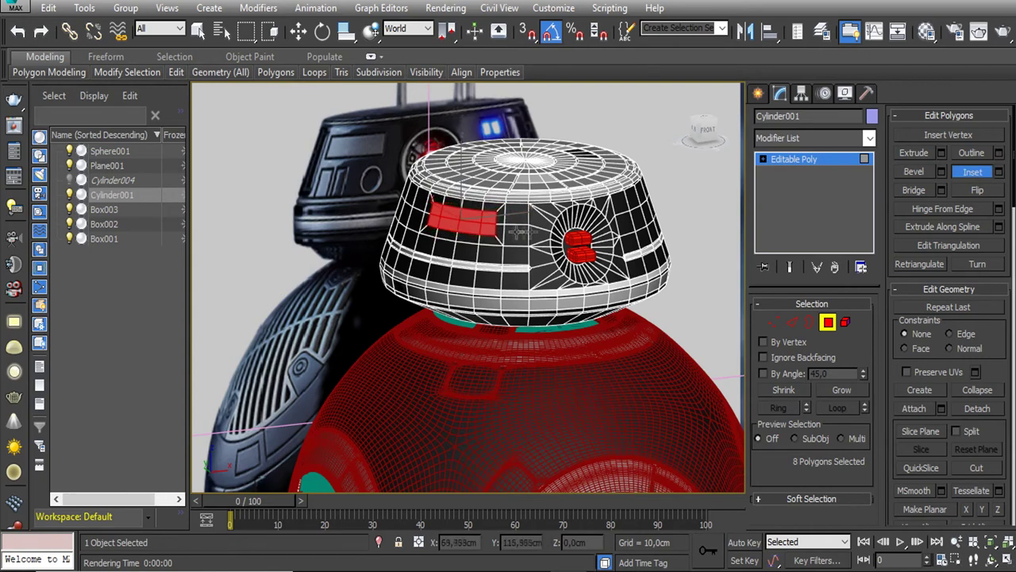
scroll(530, 236, up, 4)
click(925, 157)
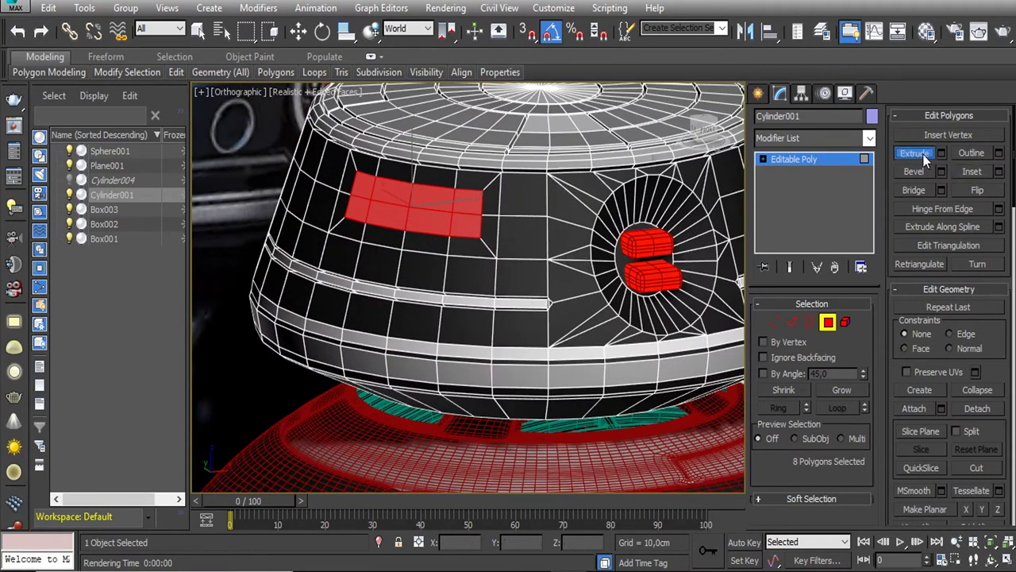
key(shift+e)
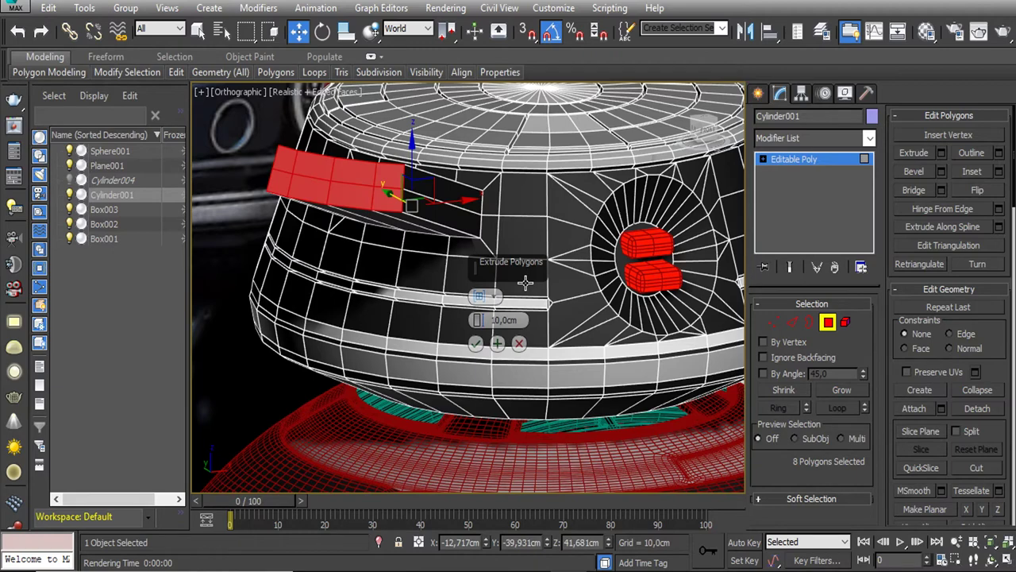
key(ctrl+z)
key(ctrl+z)
key(ctrl+z)
key(ctrl+z)
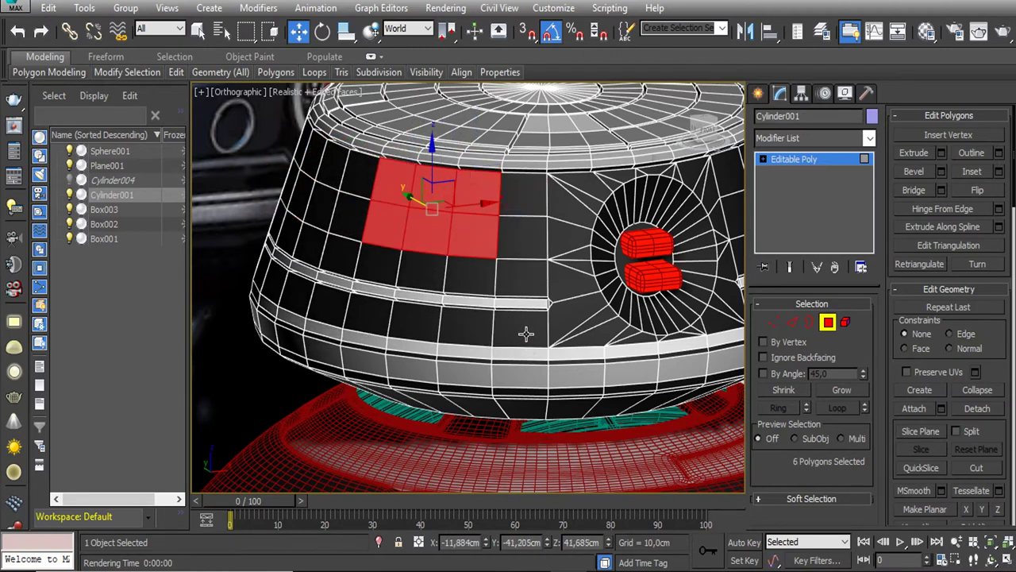
key(ctrl+z)
click(941, 153)
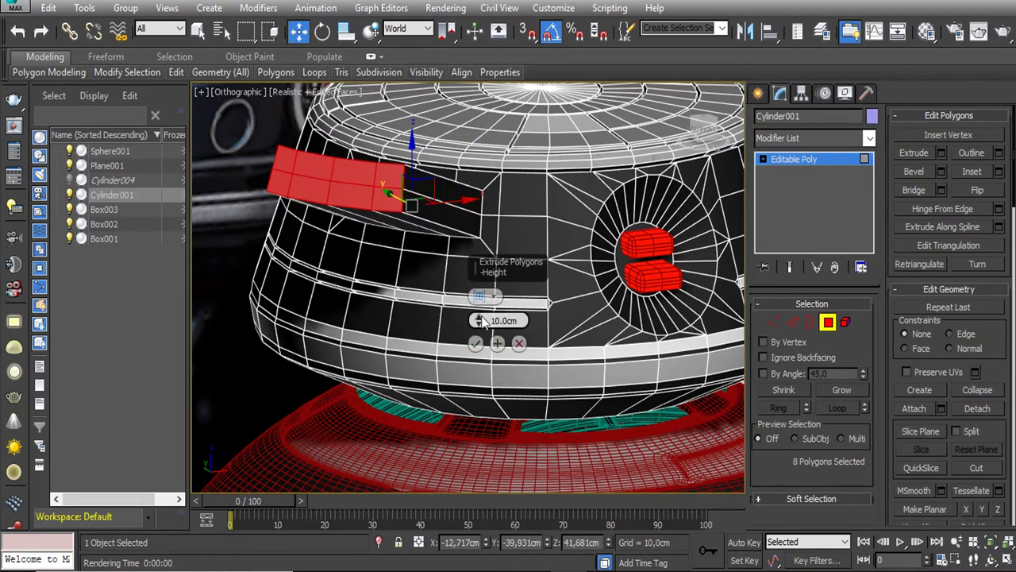
click(520, 342)
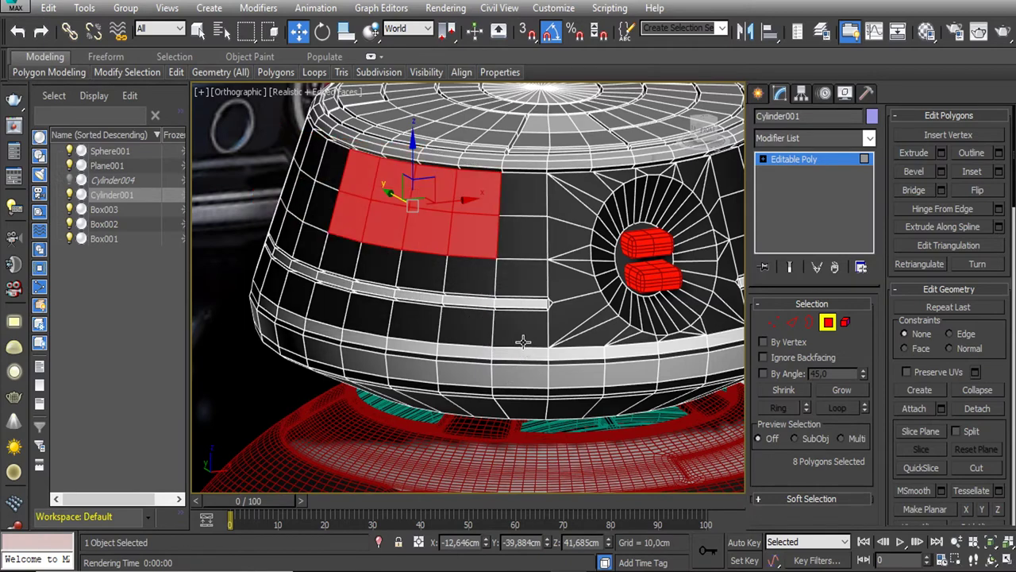
ctrl+click(791, 322)
click(941, 172)
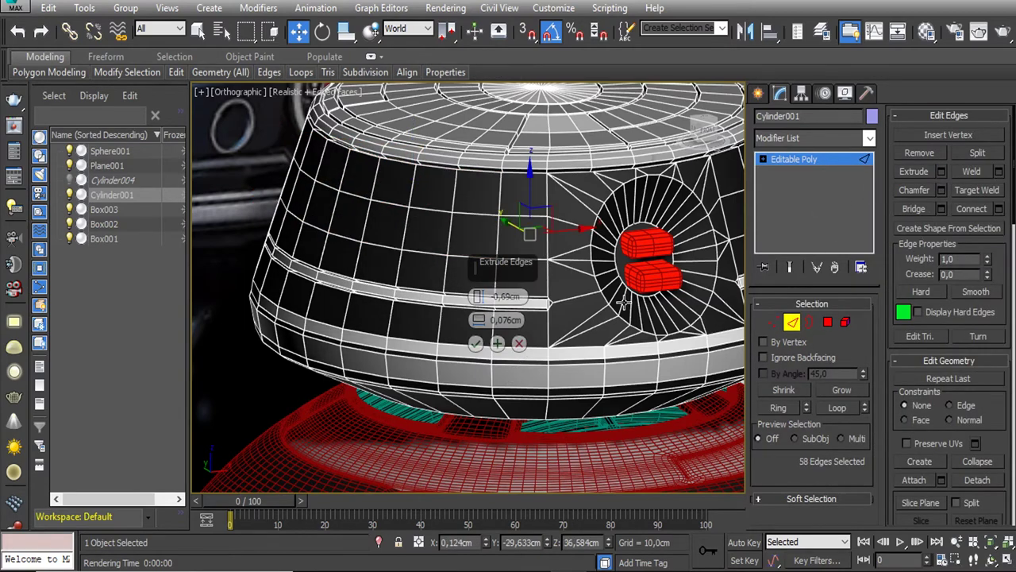
Cancel the edge extrusion and inset the 8-polygon patch to form a border
click(519, 342)
ctrl+click(827, 321)
click(971, 172)
drag(431, 209, 441, 226)
Chamfer the inset panel's outline edges
ctrl+click(792, 323)
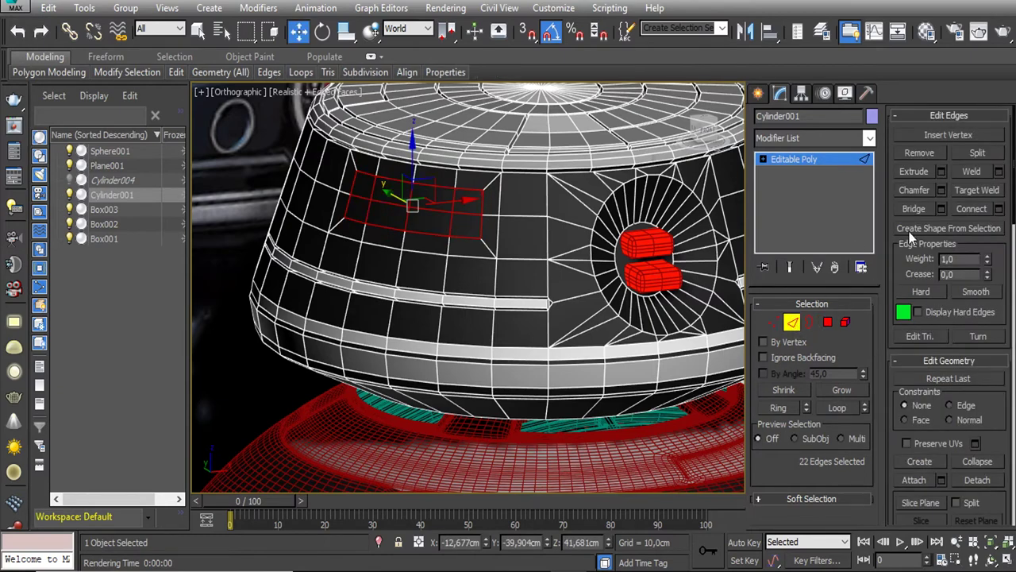
alt+double_click(422, 220)
alt+click(379, 212)
scroll(389, 218, up, 3)
scroll(394, 220, down, 5)
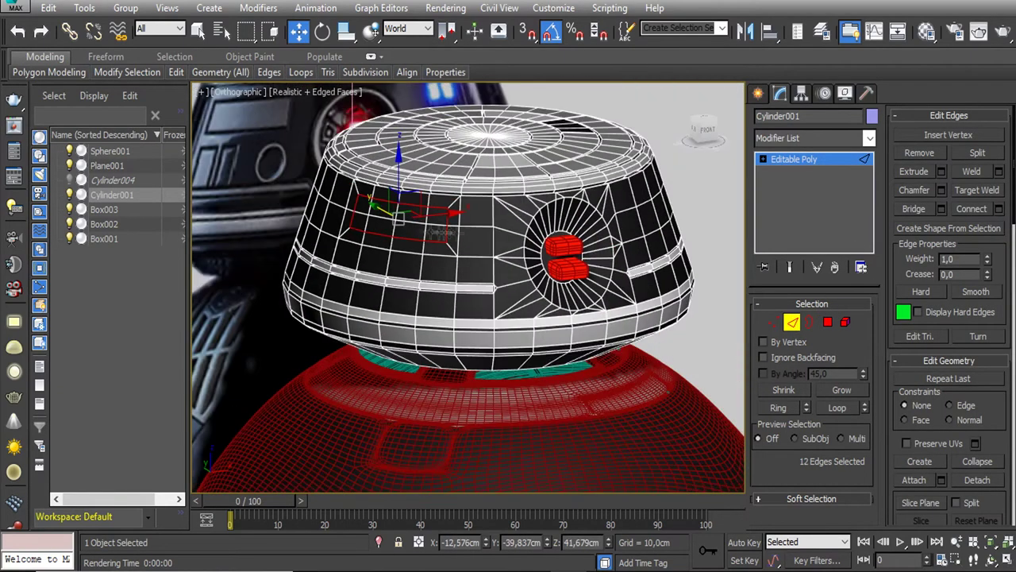
click(941, 191)
scroll(447, 256, up, 5)
scroll(447, 256, down, 2)
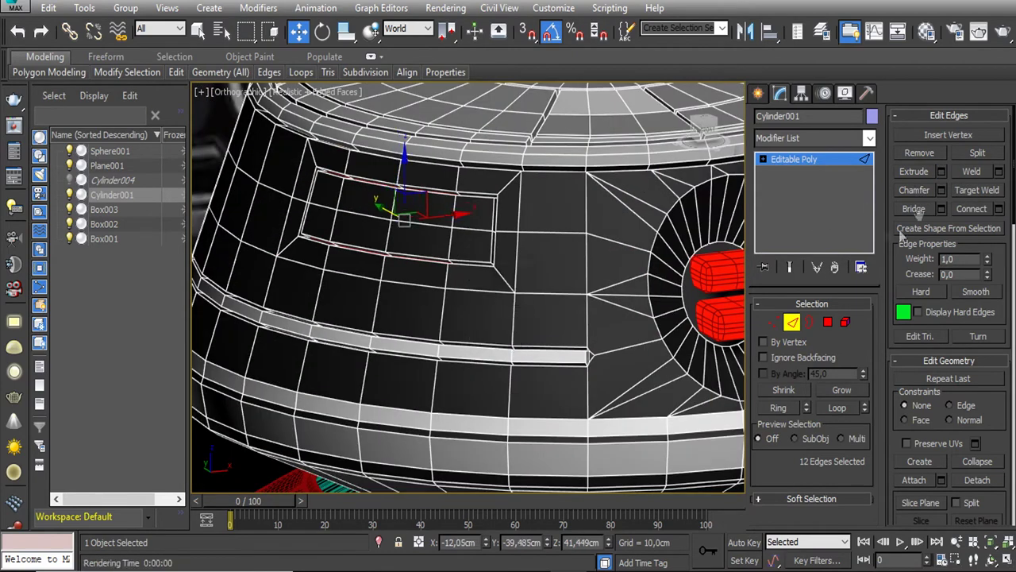
Select the inner panel polygons and assign them the white material
ctrl+click(828, 322)
scroll(977, 332, down, 10)
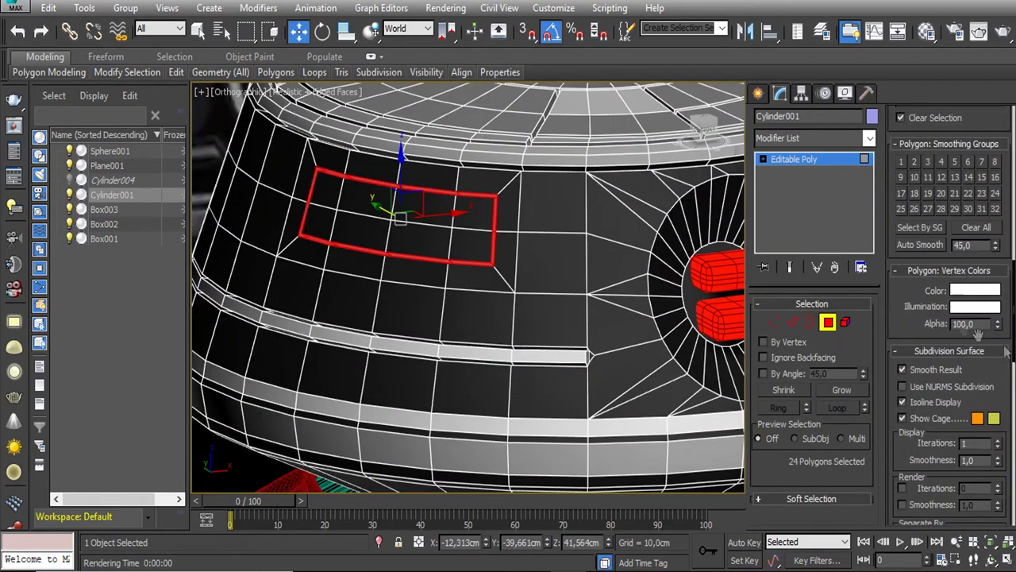
drag(484, 250, 341, 191)
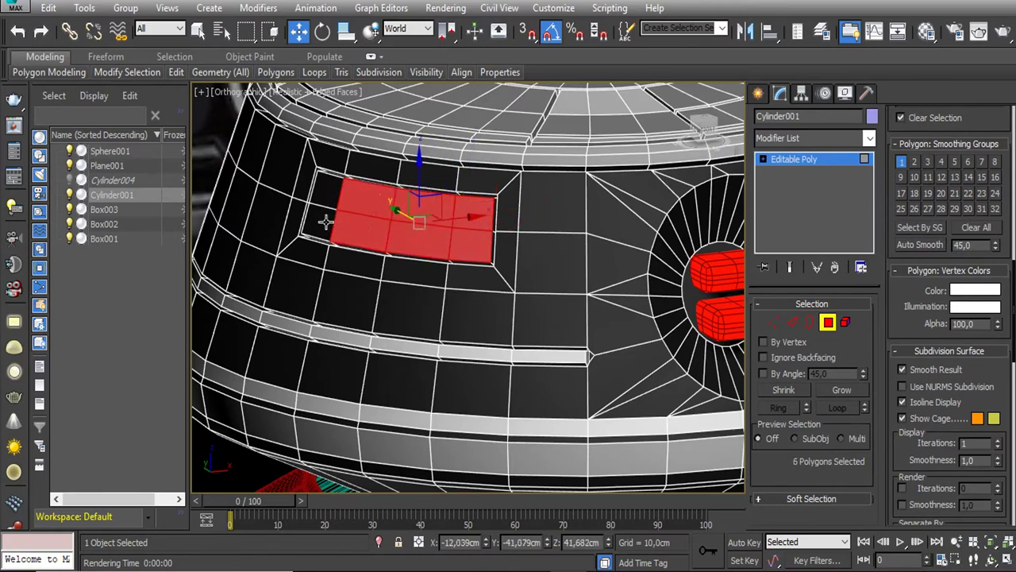
key(m)
click(134, 255)
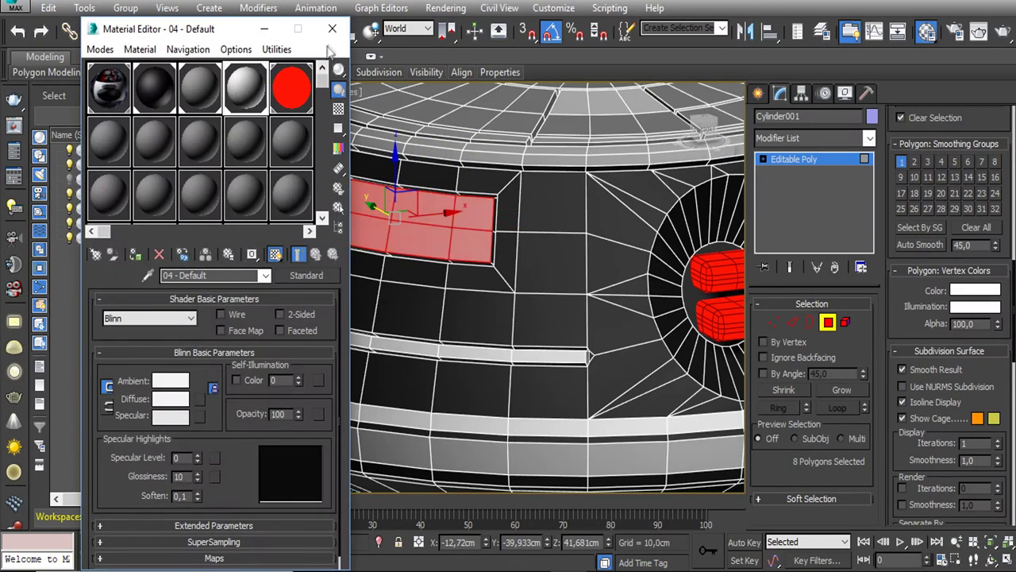
click(332, 29)
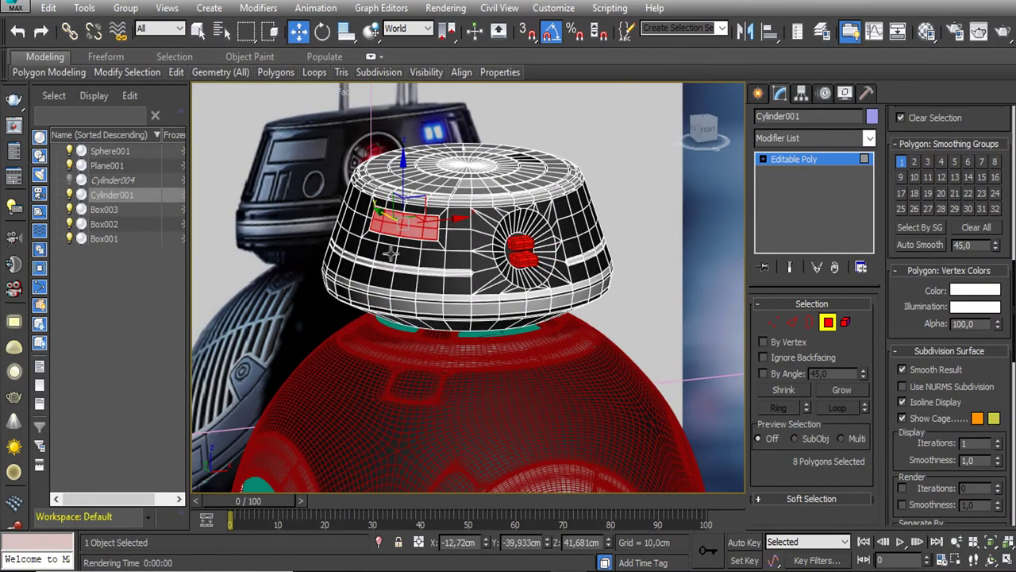
scroll(394, 252, up, 3)
click(406, 258)
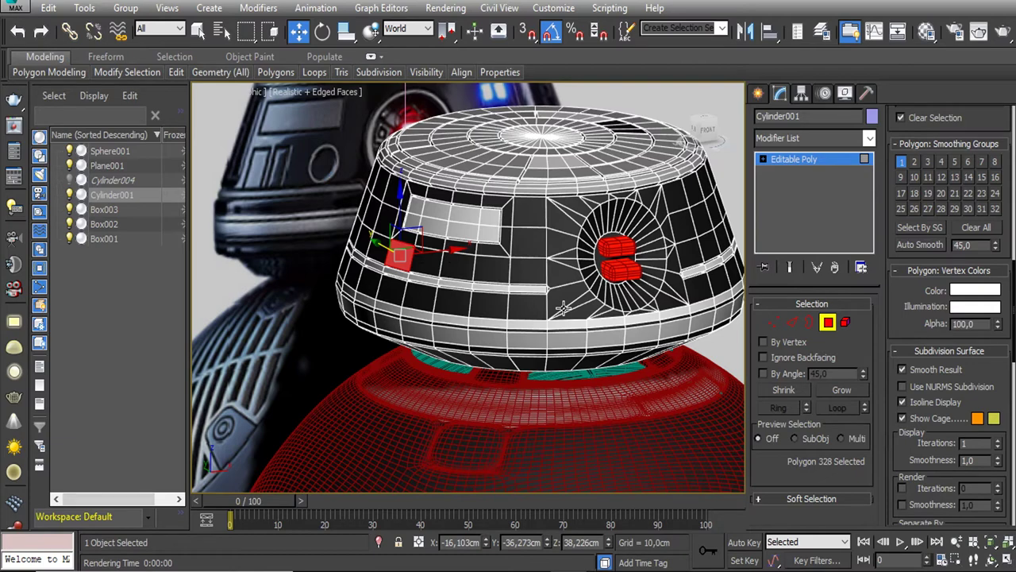
Cut a new edge on the head's side beside the small square face below the white panel
scroll(428, 262, up, 5)
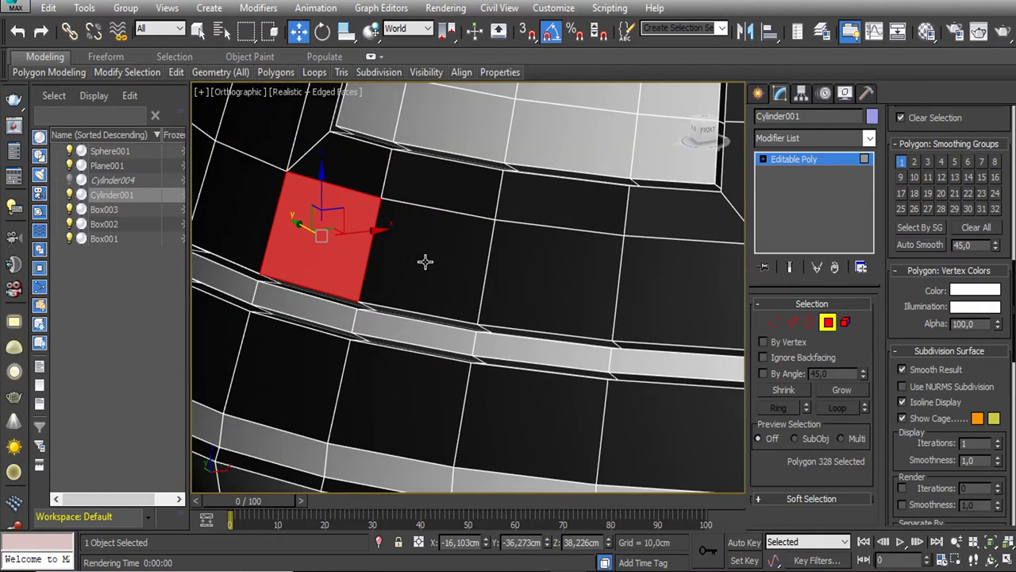
key(x)
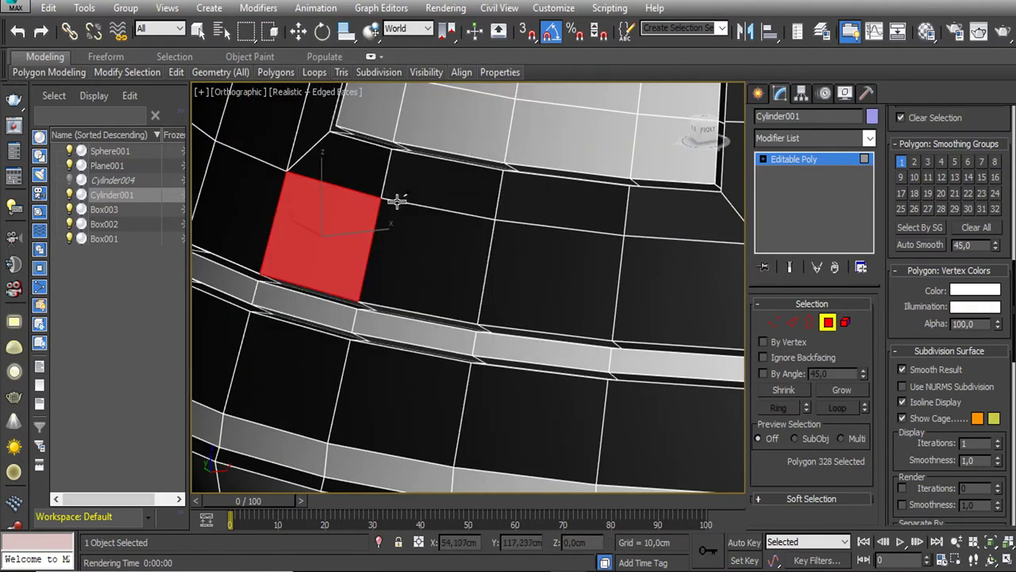
click(403, 202)
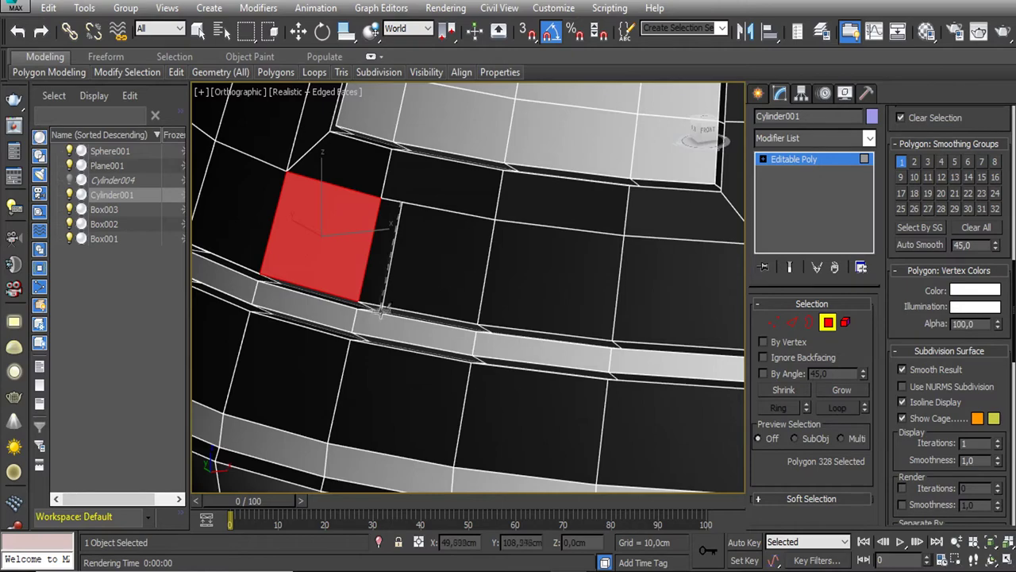
scroll(389, 373, down, 3)
scroll(389, 381, down, 3)
scroll(390, 389, down, 1)
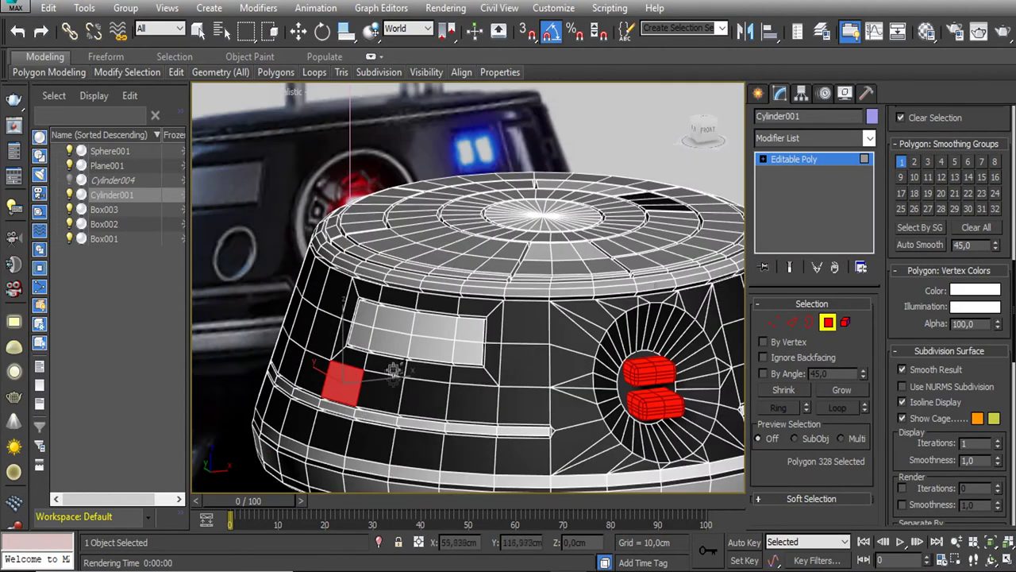
Connect a column of edges down the head's side with a slide of -76
key(2)
key(w)
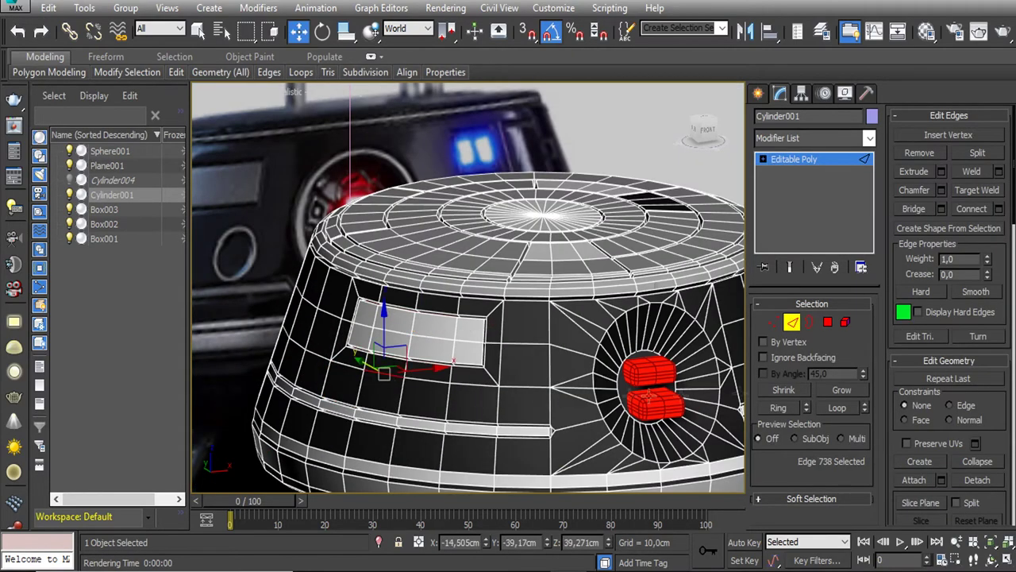
ctrl+double_click(384, 375)
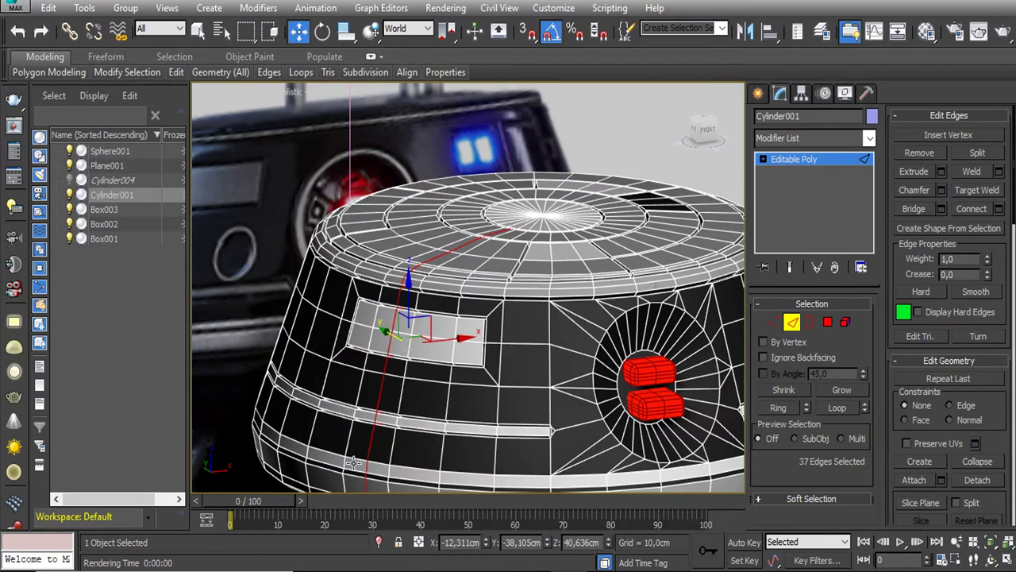
click(837, 407)
click(999, 208)
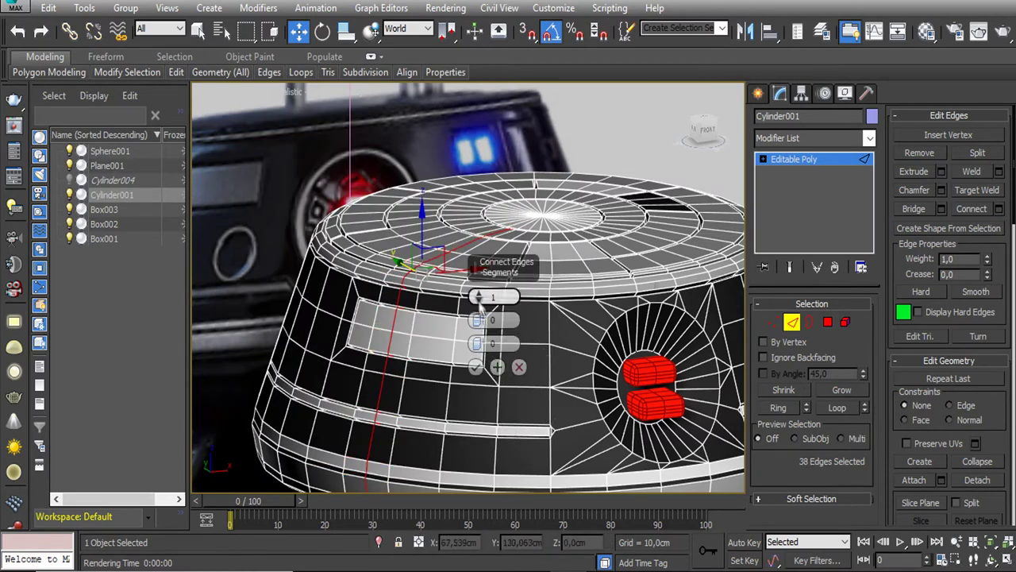
drag(477, 344, 490, 484)
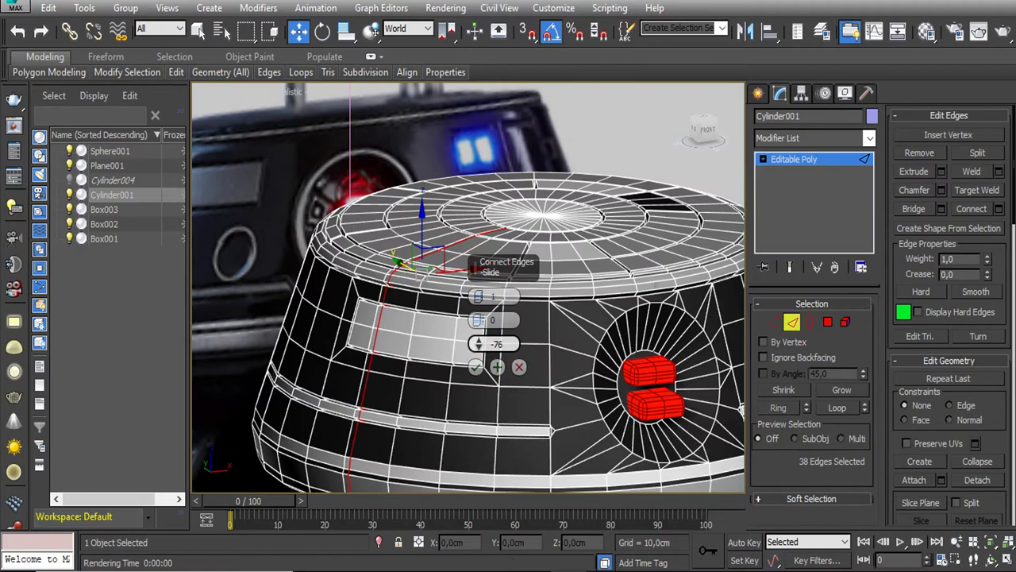
click(474, 366)
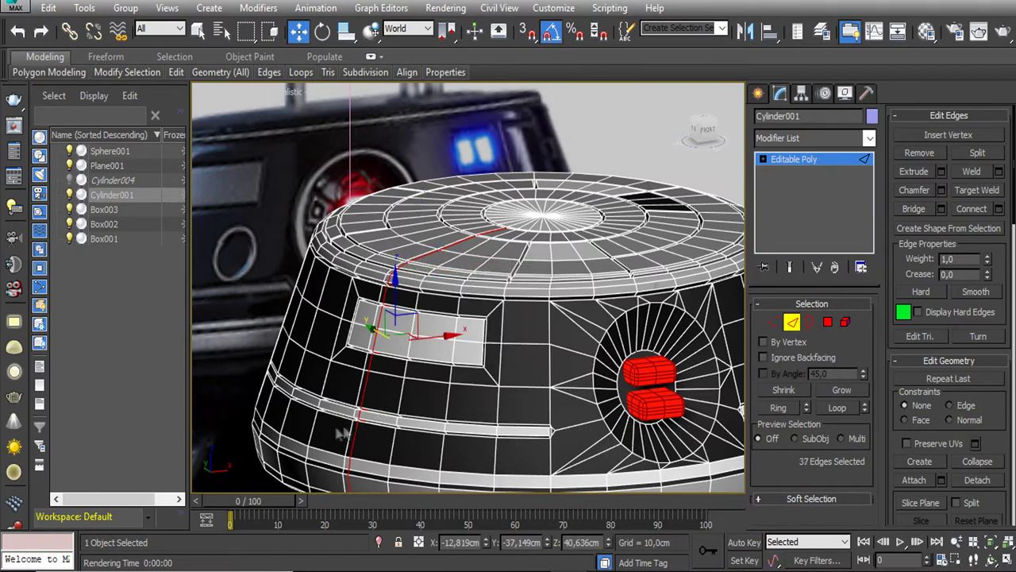
In orthographic view, select the edge loop around the head's lower band
key(u)
scroll(396, 386, up, 4)
scroll(396, 387, down, 4)
scroll(396, 387, down, 1)
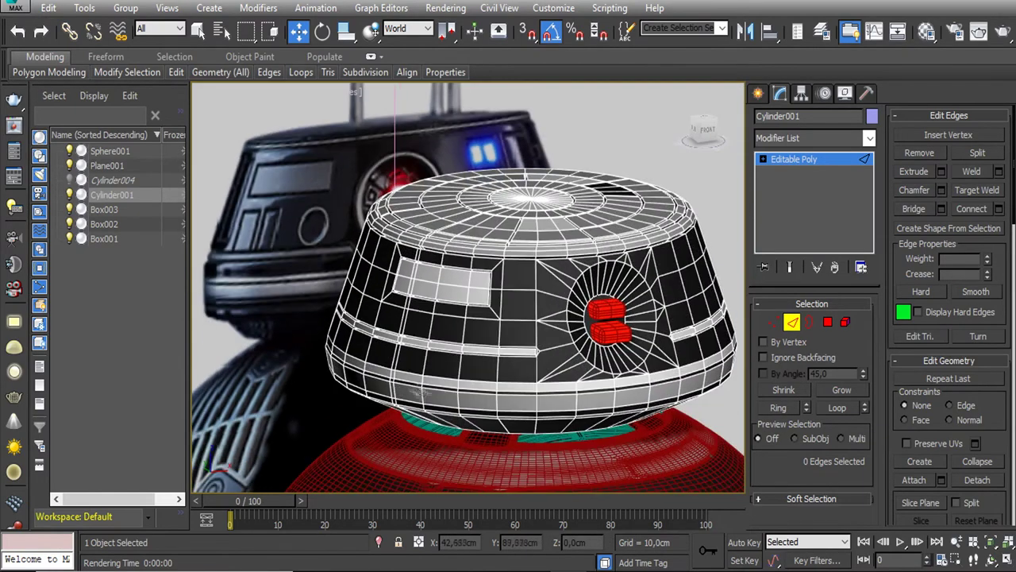
double_click(439, 391)
scroll(429, 373, up, 3)
scroll(428, 373, down, 1)
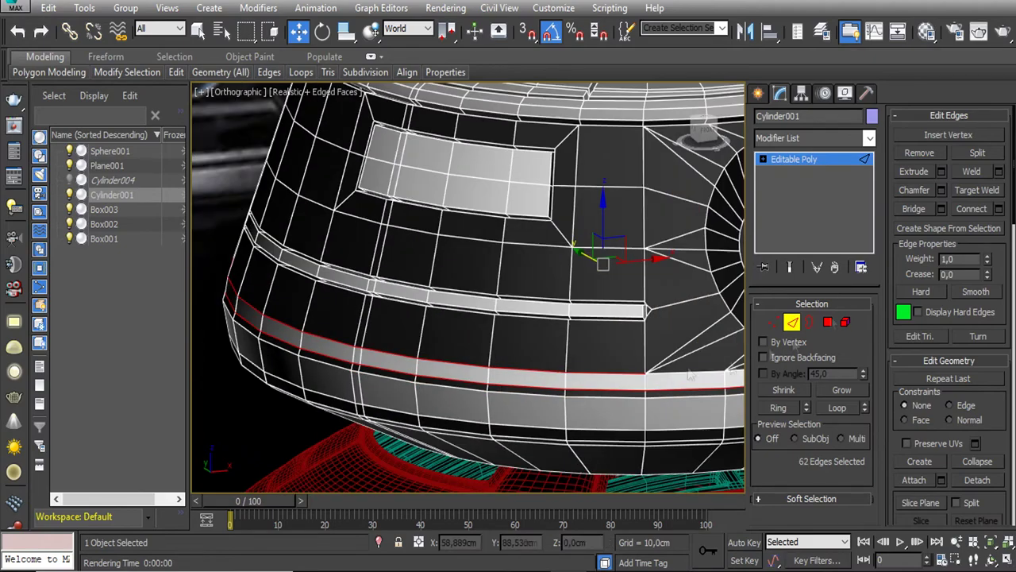
Extrude the lower-band edge loops inward at -0.69cm height and 0.086cm width
click(941, 171)
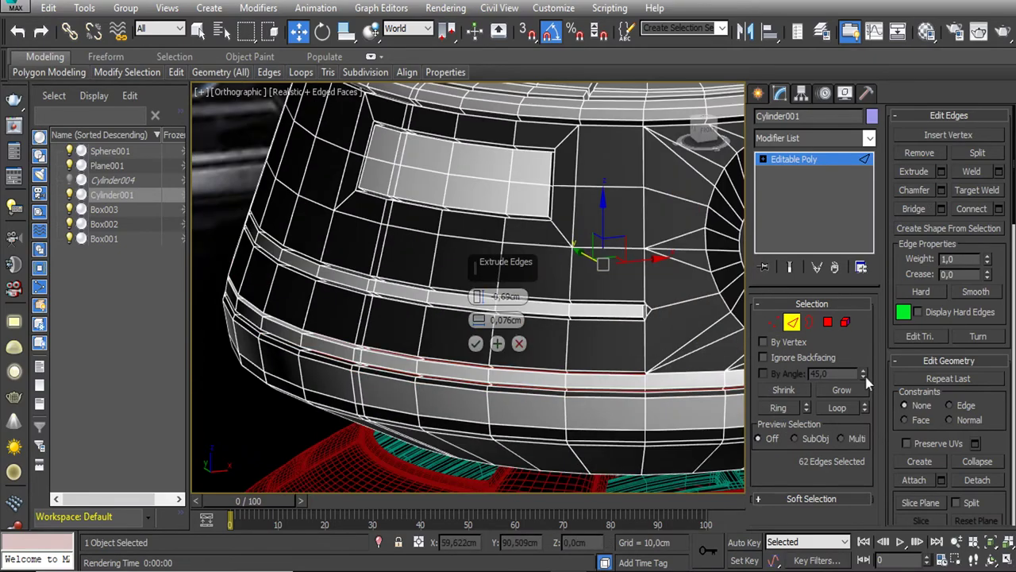
mouse_move(718, 375)
alt+middle_down()
mouse_move(442, 385)
mouse_move(635, 373)
alt+middle_up()
key(Return)
click(941, 170)
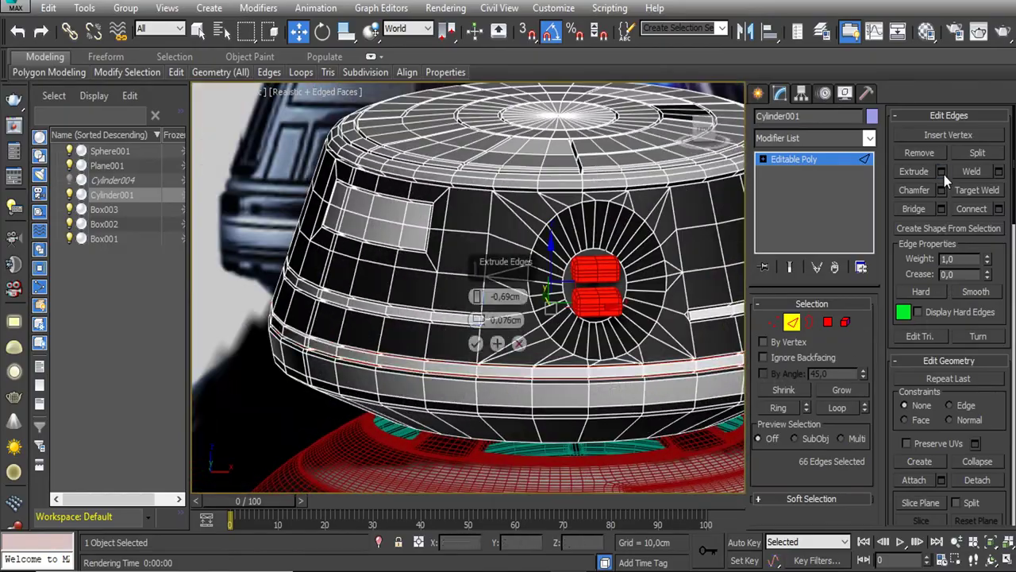
scroll(508, 357, up, 3)
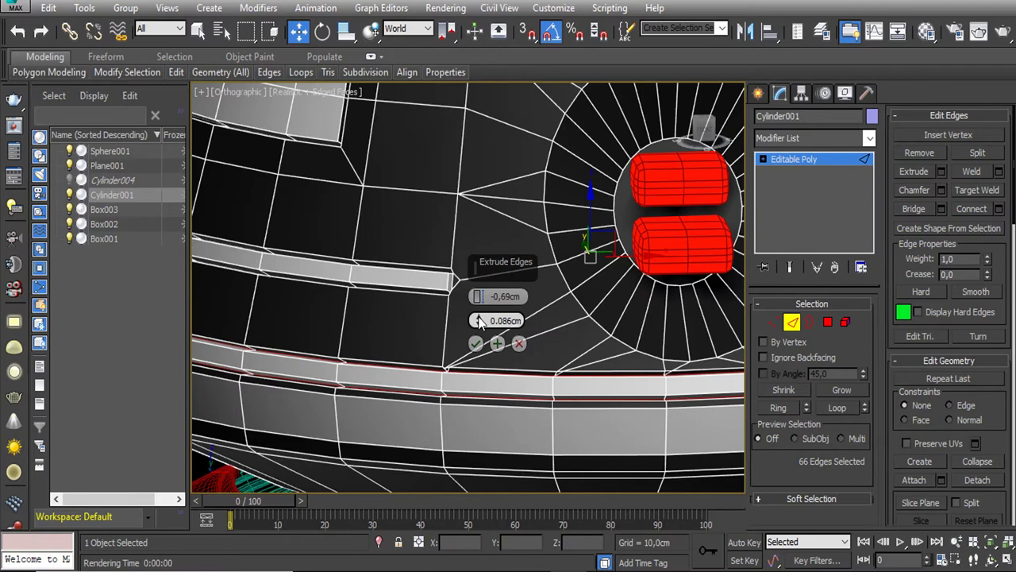
click(475, 342)
scroll(476, 345, down, 5)
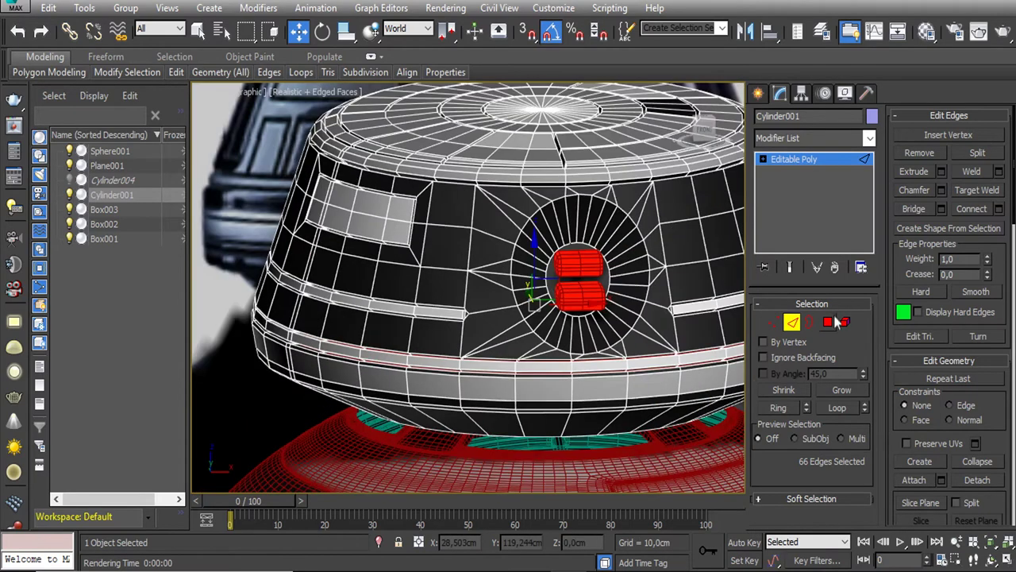
ctrl+click(827, 322)
scroll(915, 314, down, 5)
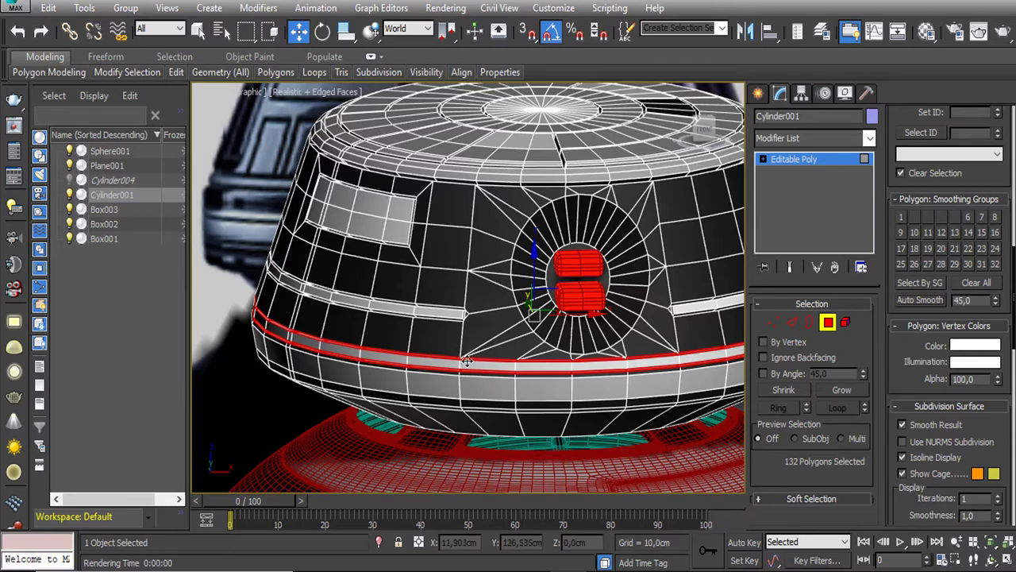
Select a polygon below the groove and extend it into a full ring around the head's lower rim
scroll(472, 350, up, 5)
click(484, 321)
scroll(508, 326, up, 3)
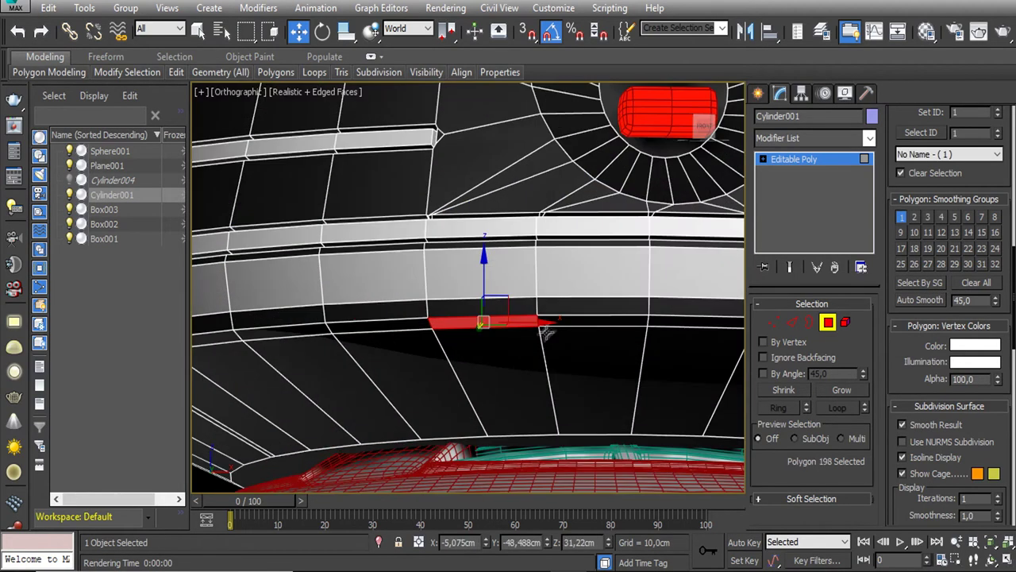
shift+click(572, 320)
scroll(572, 325, down, 3)
scroll(572, 341, down, 3)
mouse_move(571, 352)
alt+middle_down()
mouse_move(479, 362)
mouse_move(616, 395)
mouse_move(567, 384)
alt+middle_up()
ctrl+click(792, 321)
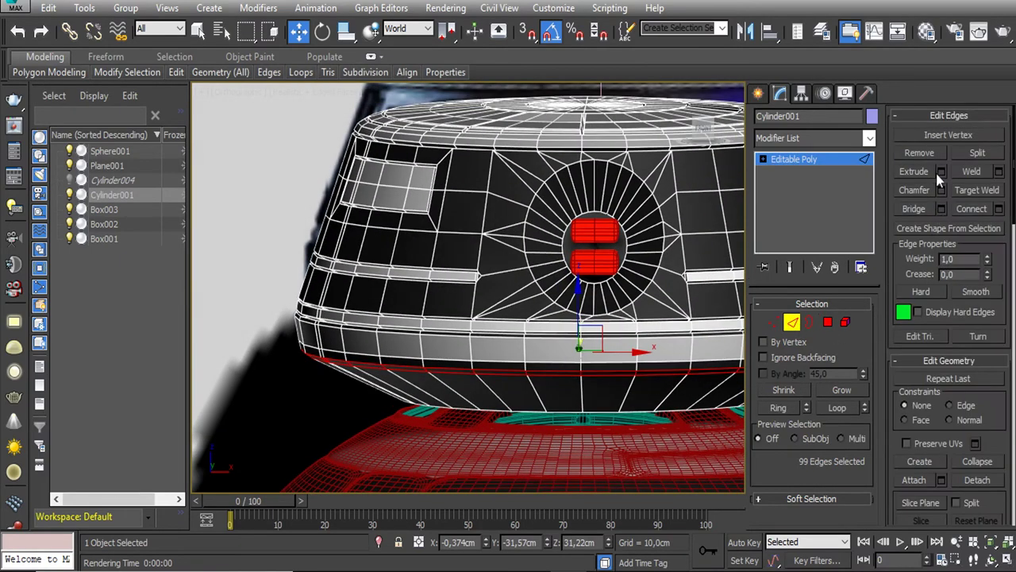
scroll(547, 361, up, 5)
ctrl+click(828, 322)
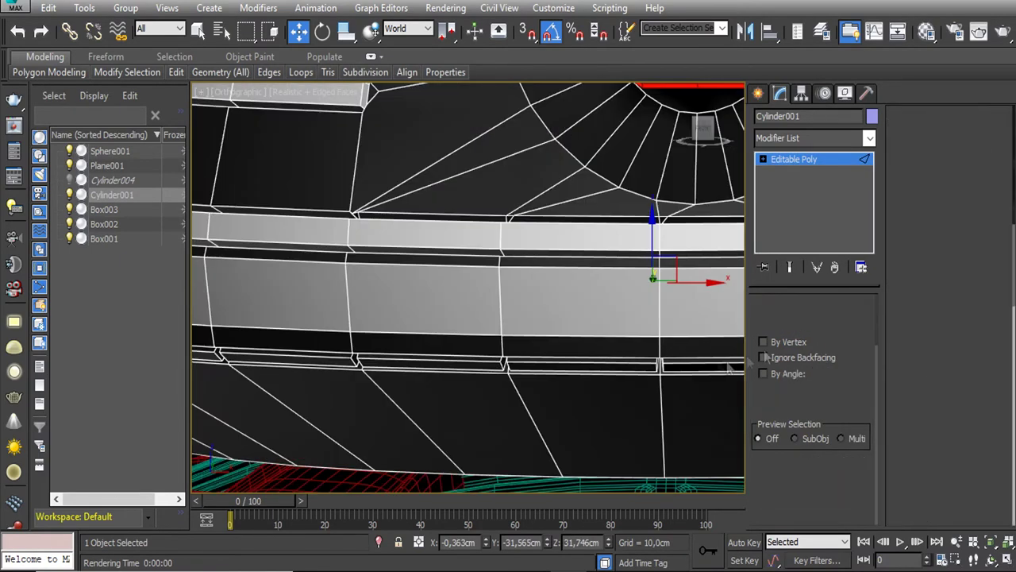
scroll(606, 369, down, 4)
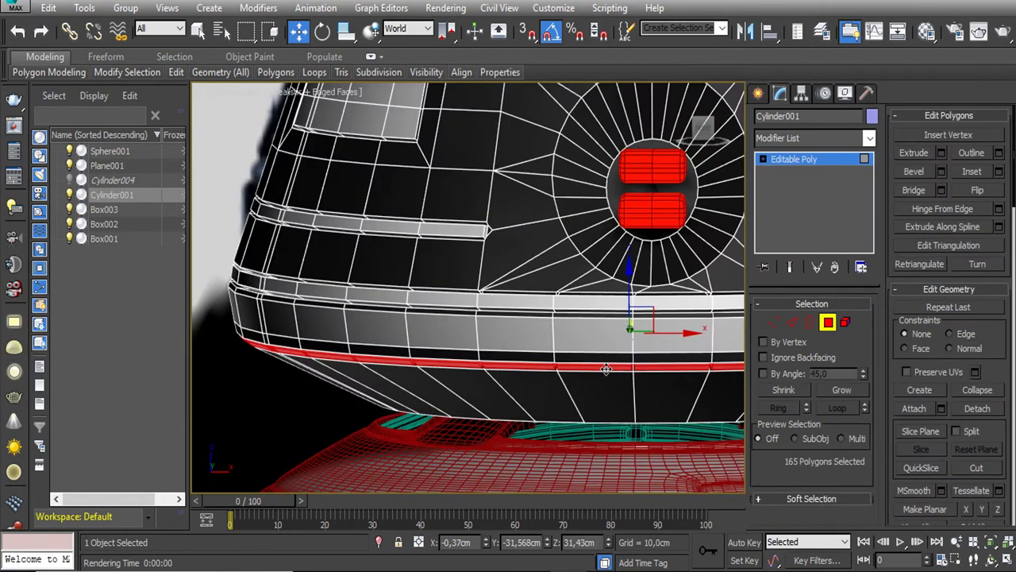
key(ctrl+z)
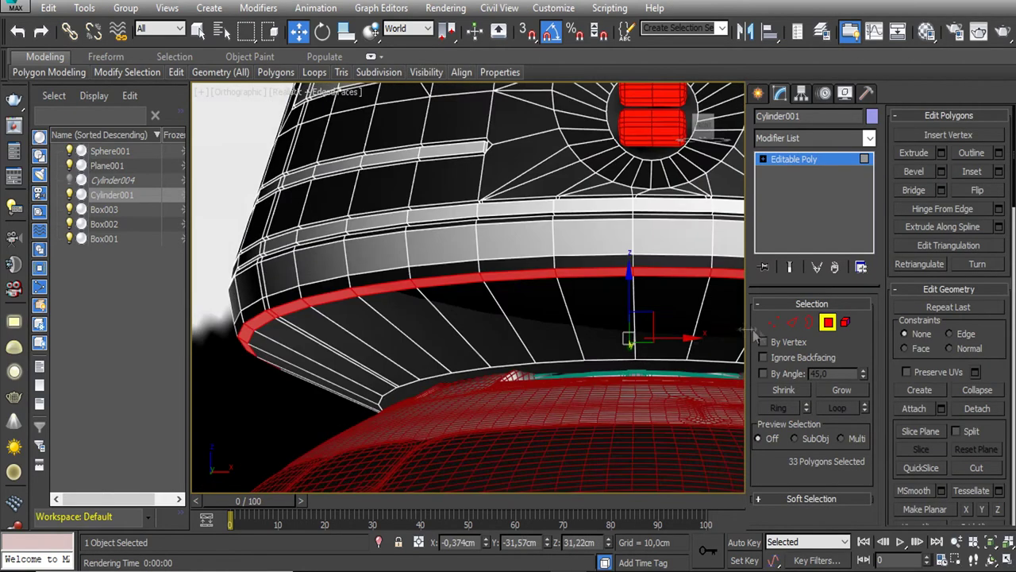
In edge mode, loop-select the lower rim edges, try Chamfer and cancel it
key(2)
alt+middle_drag(587, 297, 562, 336)
click(562, 336)
click(837, 407)
ctrl+click(547, 340)
click(837, 407)
click(941, 190)
click(476, 295)
click(536, 334)
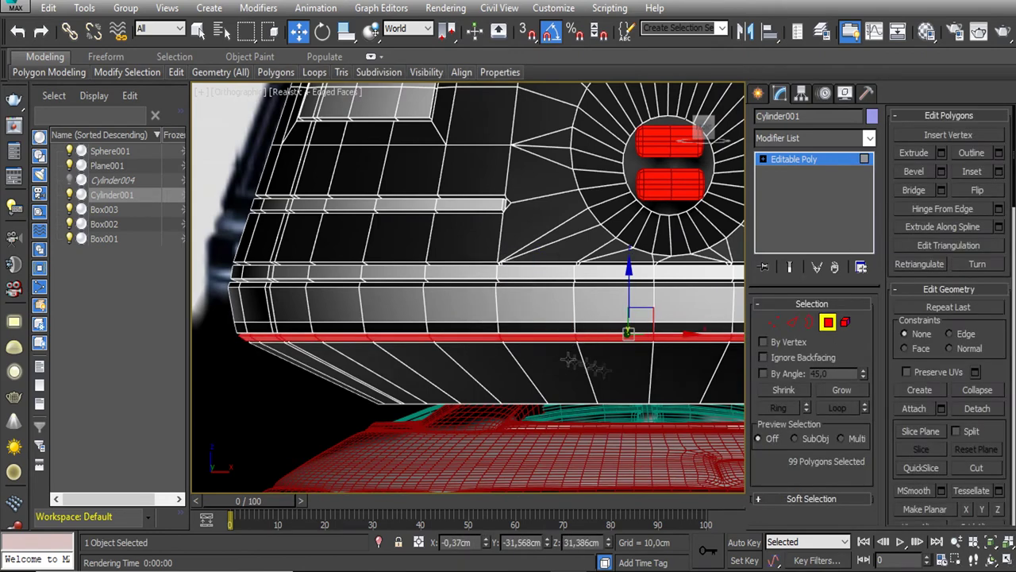
Open and close the Material Editor, then zoom out to frame the whole droid
key(m)
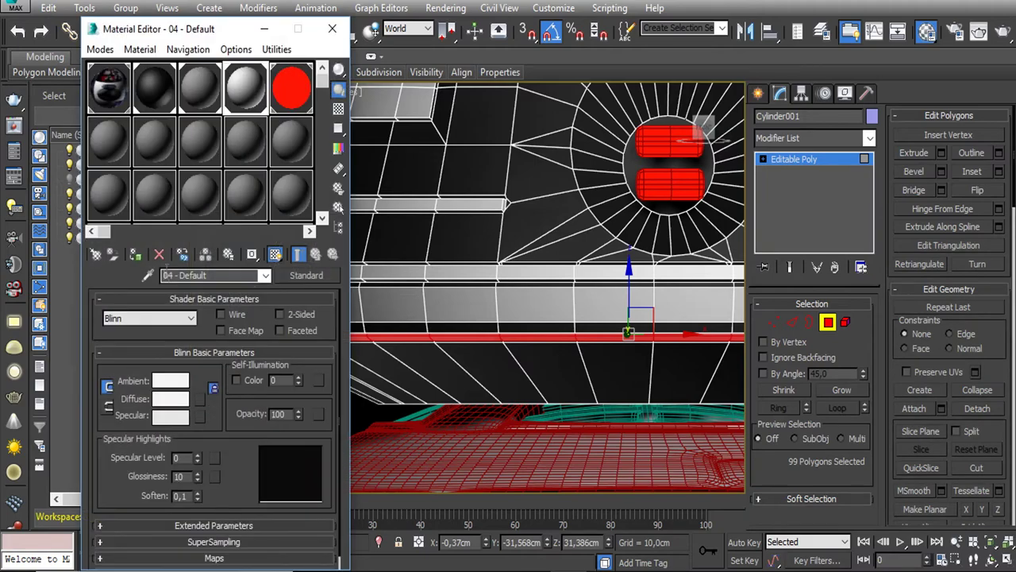
click(139, 259)
key(m)
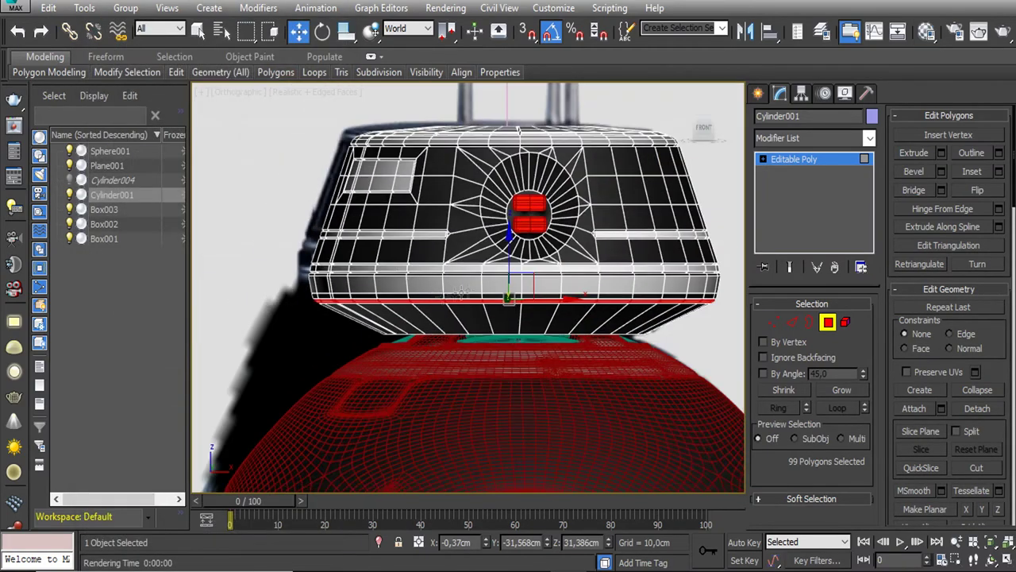
scroll(508, 286, down, 8)
alt+middle_drag(546, 241, 527, 271)
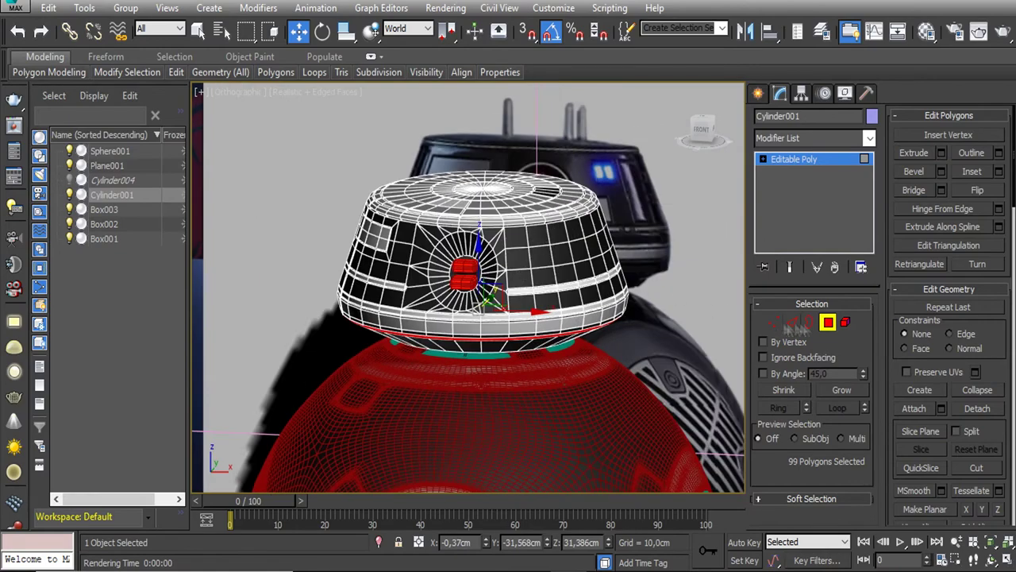
Inset four polygons on the head's side interactively to form a panel
click(546, 245)
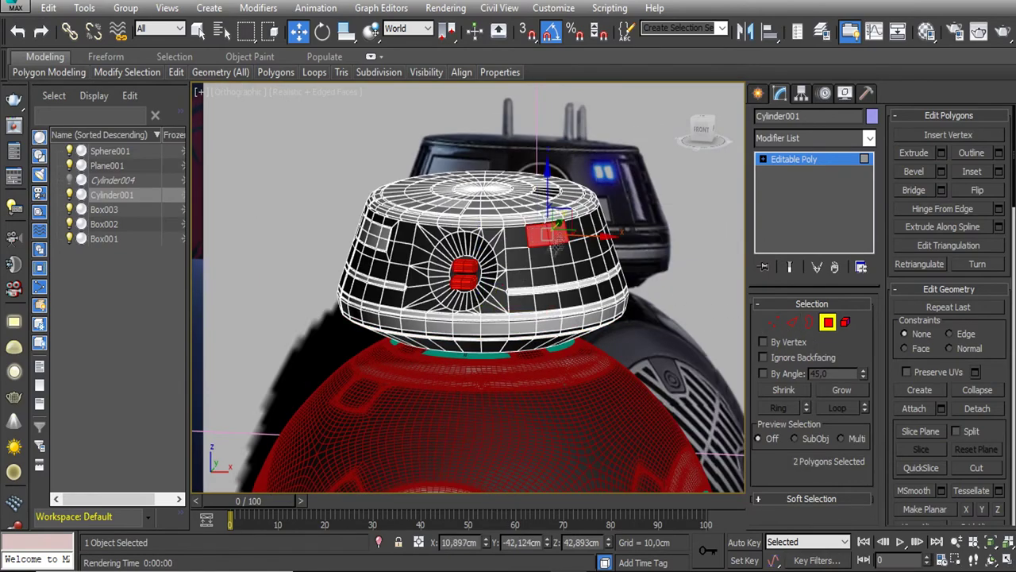
click(973, 172)
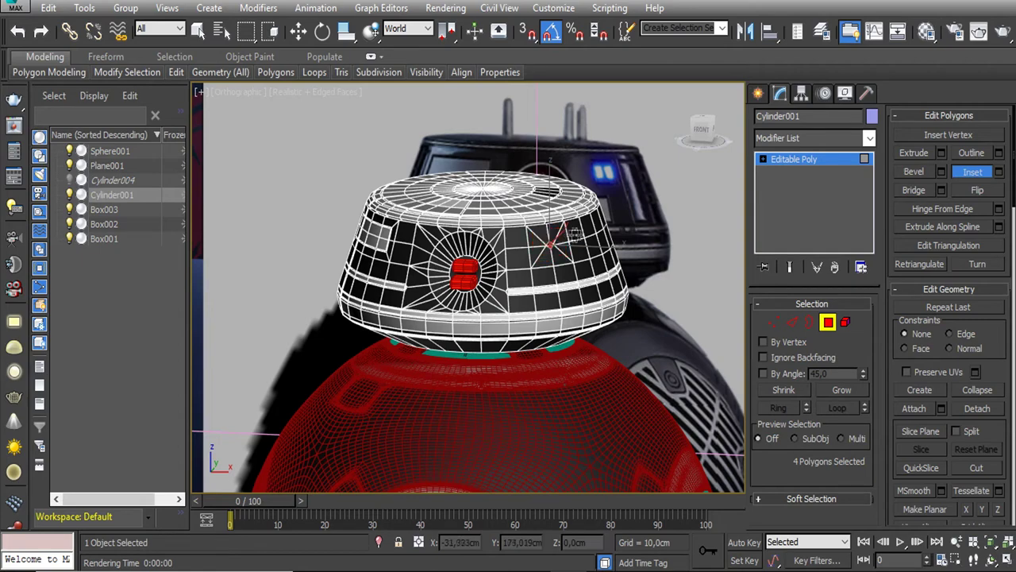
scroll(556, 242, up, 5)
drag(556, 241, 599, 258)
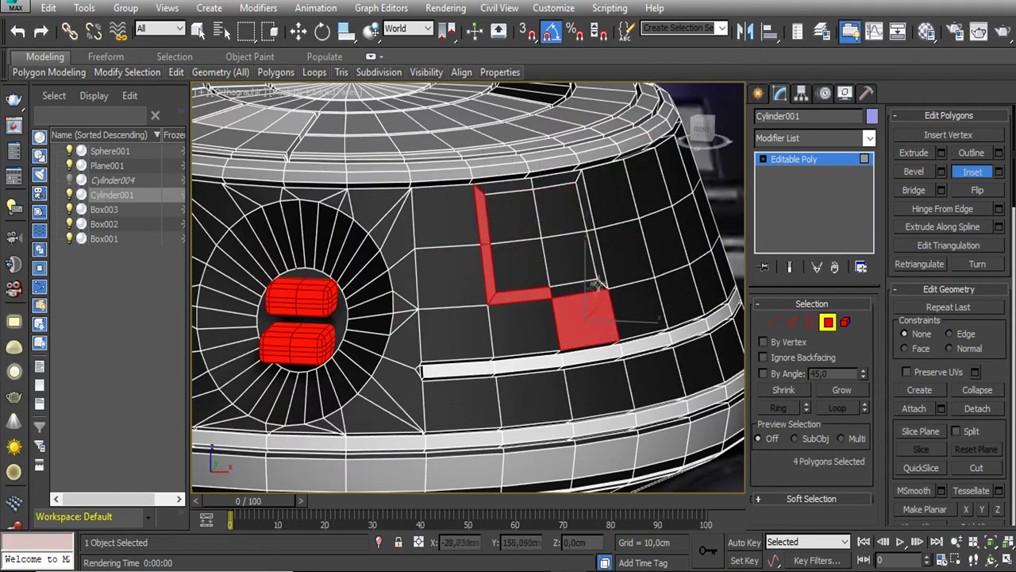
Select a square polygon on the head's side and grow it into a larger block
click(529, 183)
scroll(524, 207, down, 3)
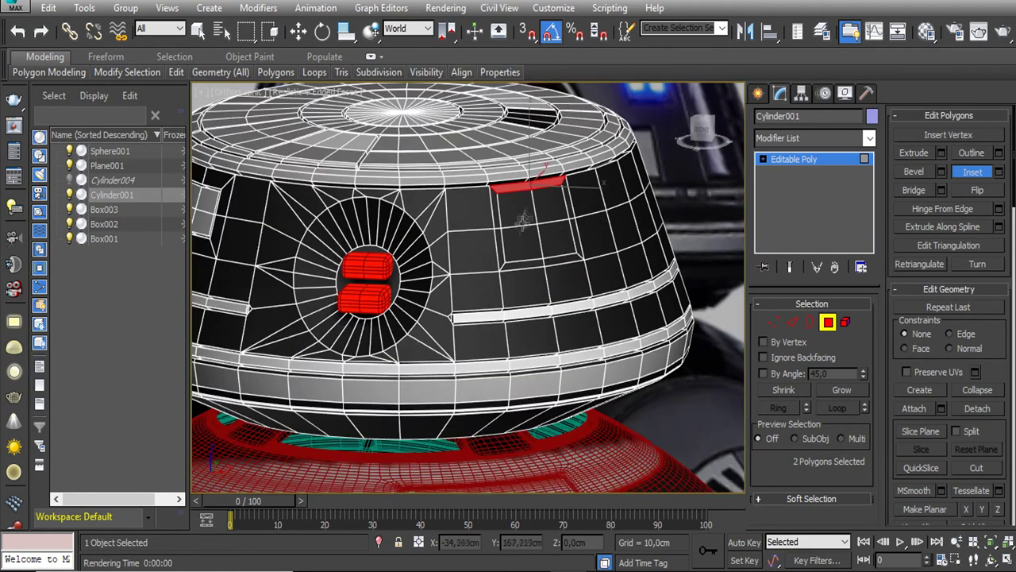
scroll(518, 230, down, 3)
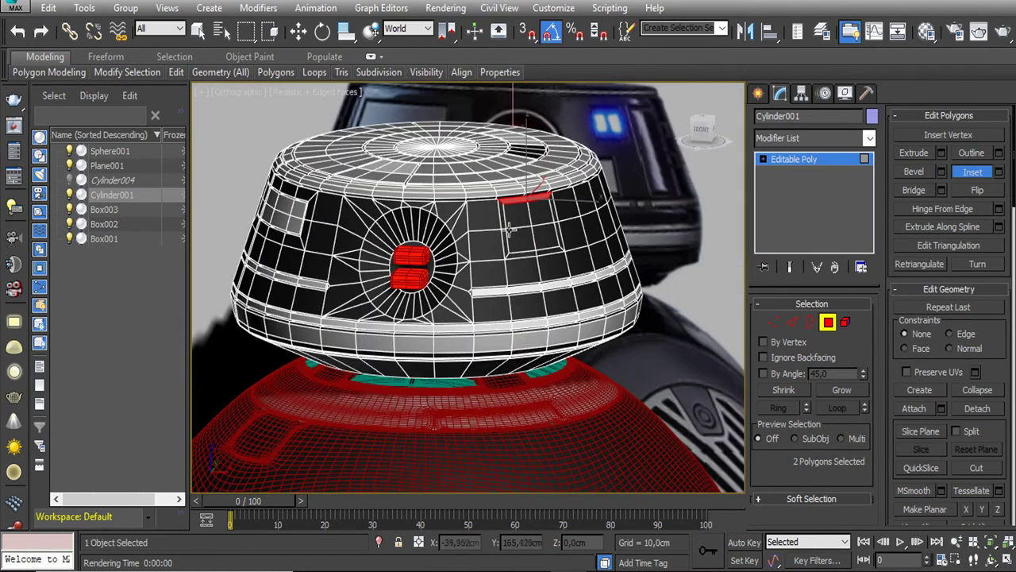
scroll(510, 229, up, 3)
click(520, 222)
drag(544, 242, 584, 202)
alt+click(591, 250)
ctrl+click(592, 250)
ctrl+click(792, 321)
key(w)
scroll(556, 230, down, 3)
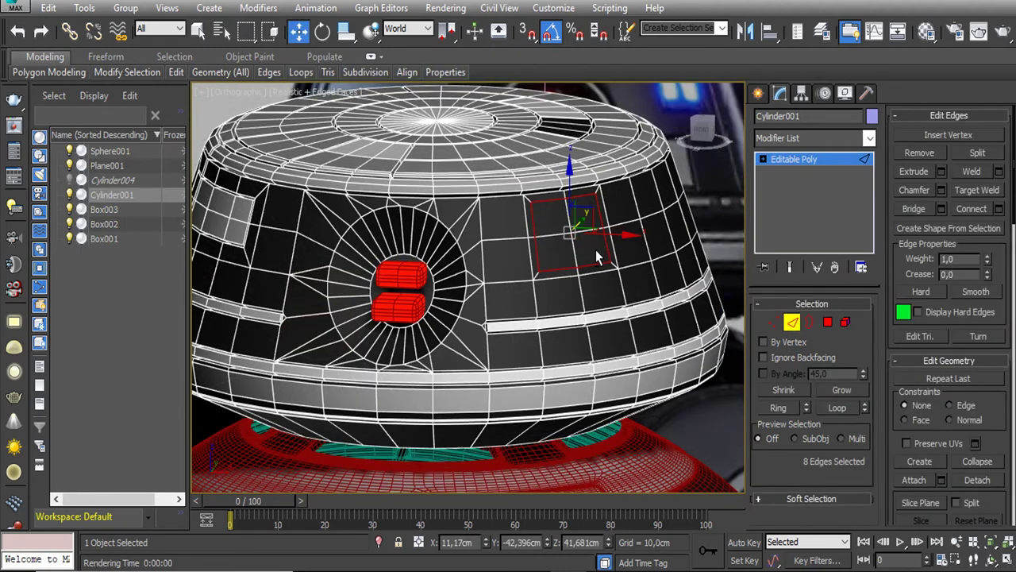
click(567, 210)
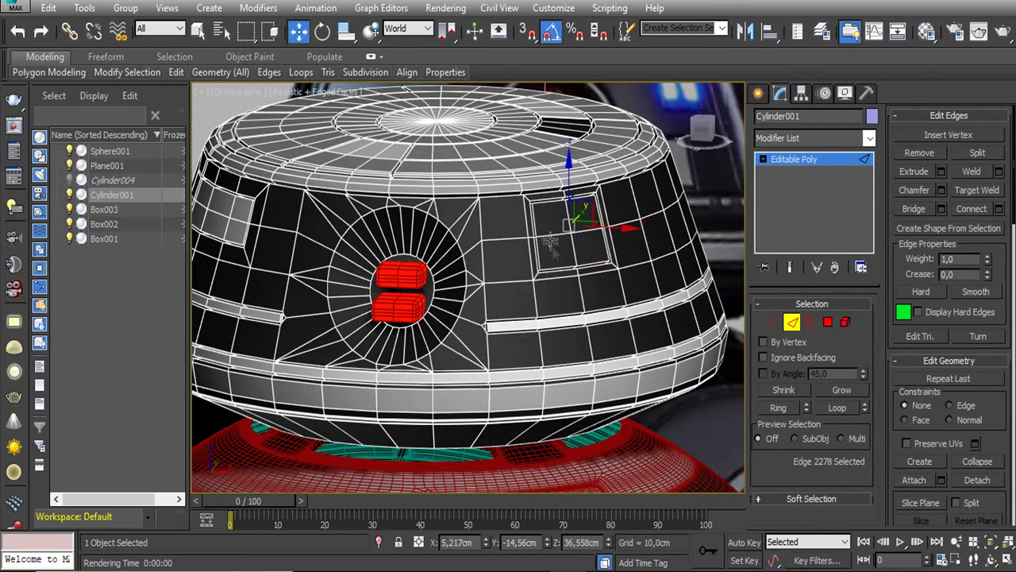
scroll(616, 265, down, 2)
Inset the 12-polygon block through the Inset settings and confirm
click(828, 322)
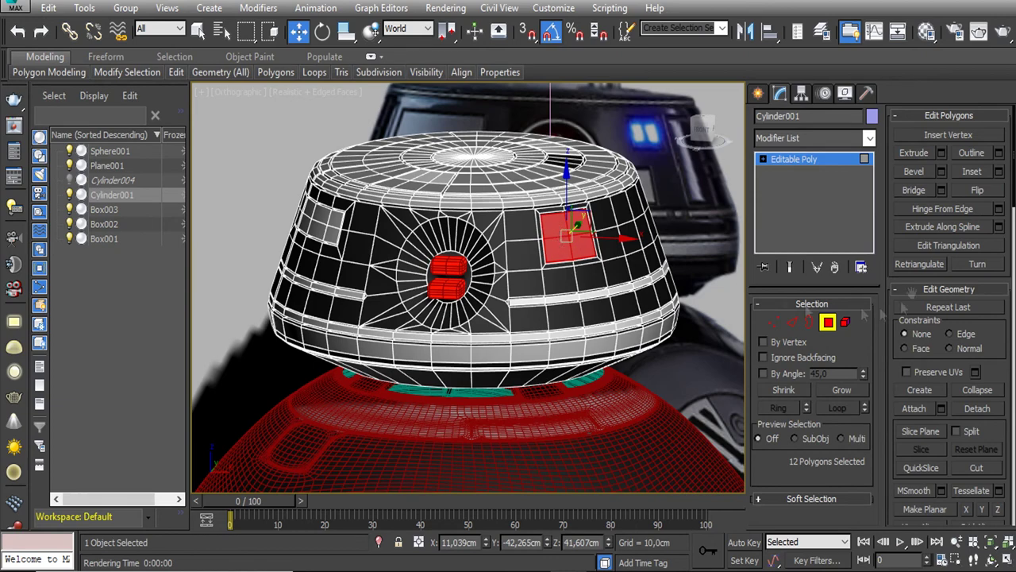
click(999, 170)
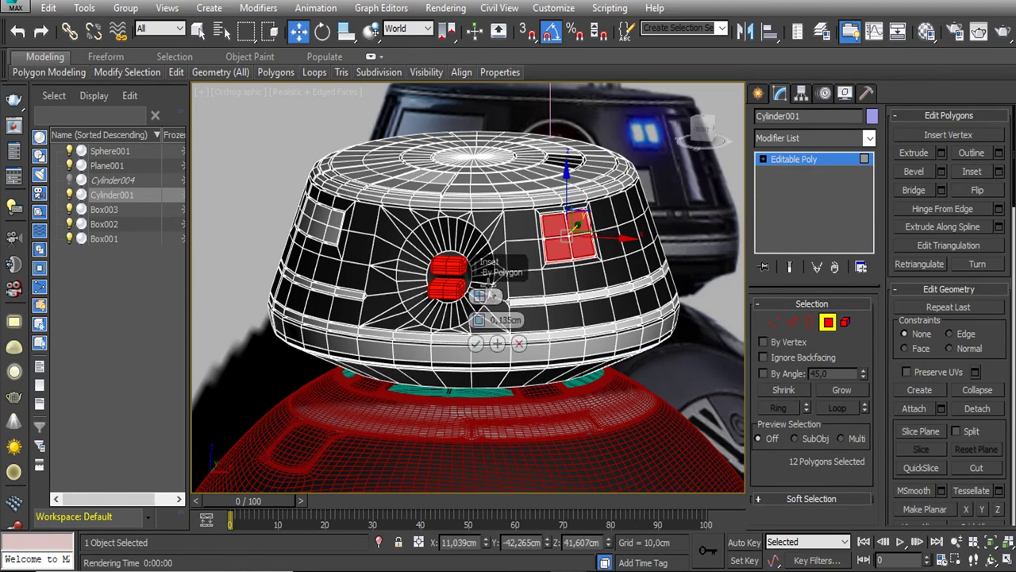
scroll(565, 242, up, 3)
scroll(565, 242, down, 3)
click(474, 343)
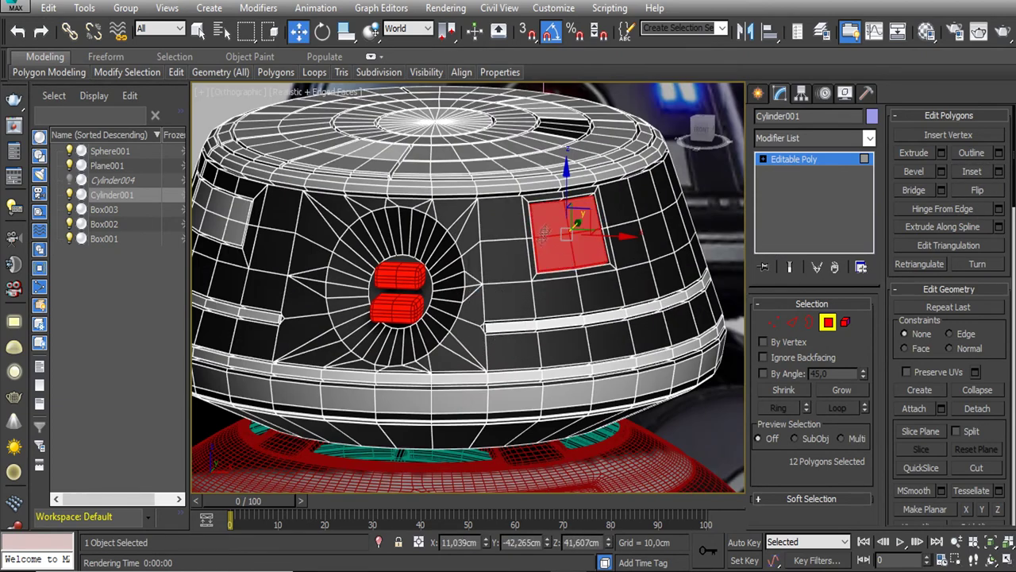
Inset the left window's two polygons as one panel
click(550, 218)
ctrl+click(550, 250)
click(972, 172)
drag(549, 245, 540, 262)
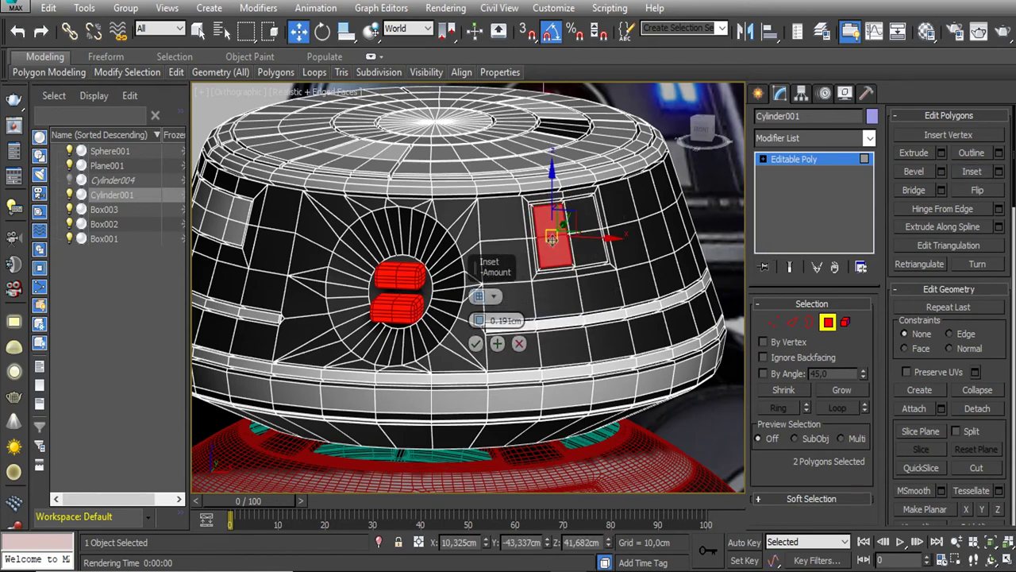
click(475, 343)
Select the right window polygon and inset it to form its own border
click(973, 172)
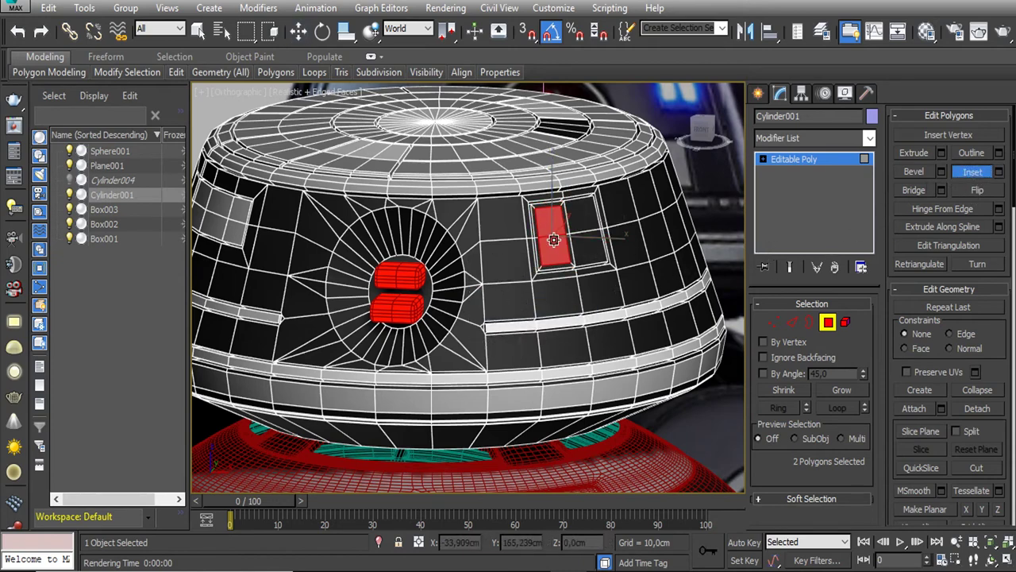
scroll(556, 231, down, 3)
scroll(592, 231, up, 6)
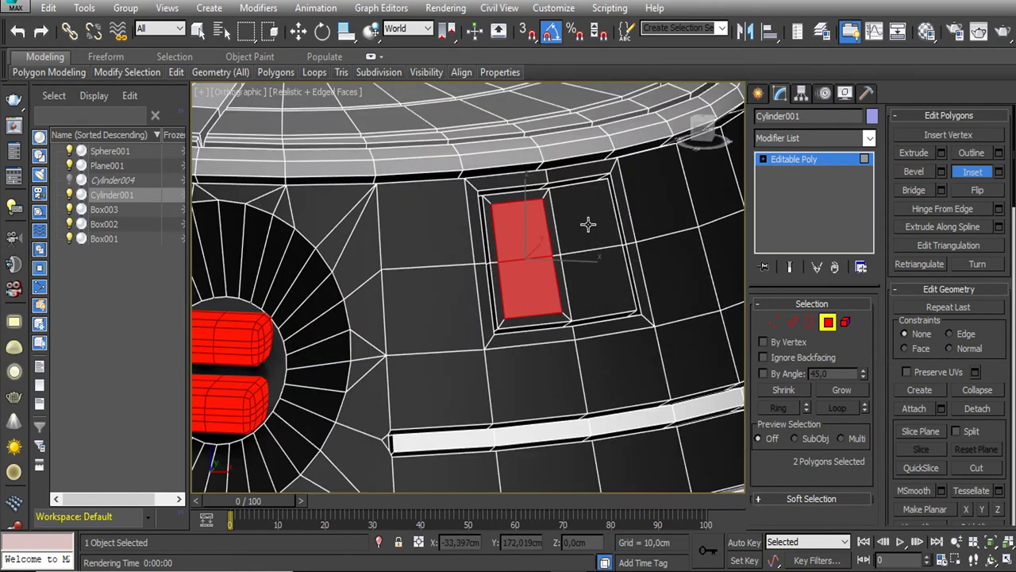
key(ctrl+i)
click(587, 246)
drag(585, 245, 585, 251)
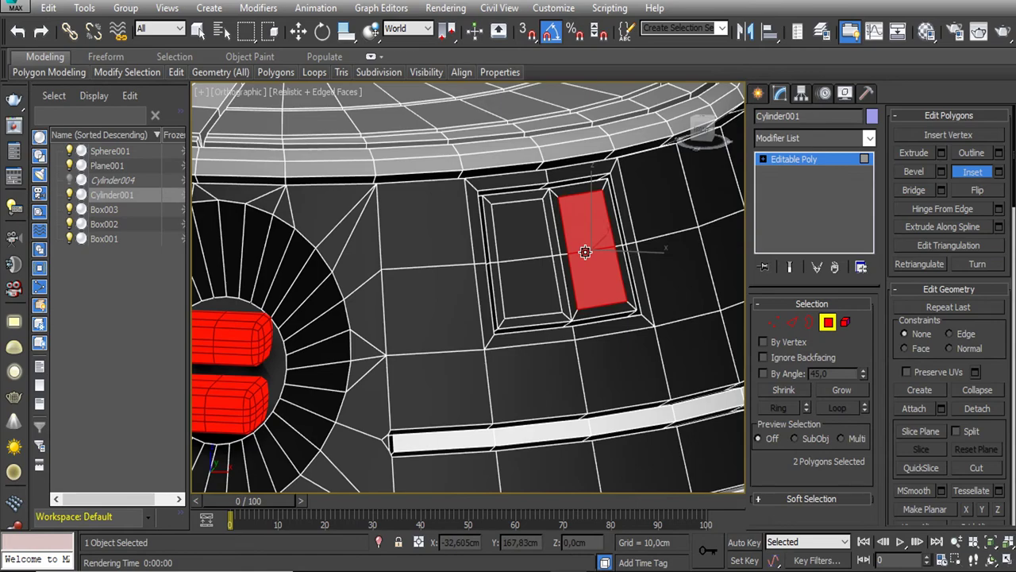
scroll(585, 251, down, 3)
scroll(589, 258, down, 2)
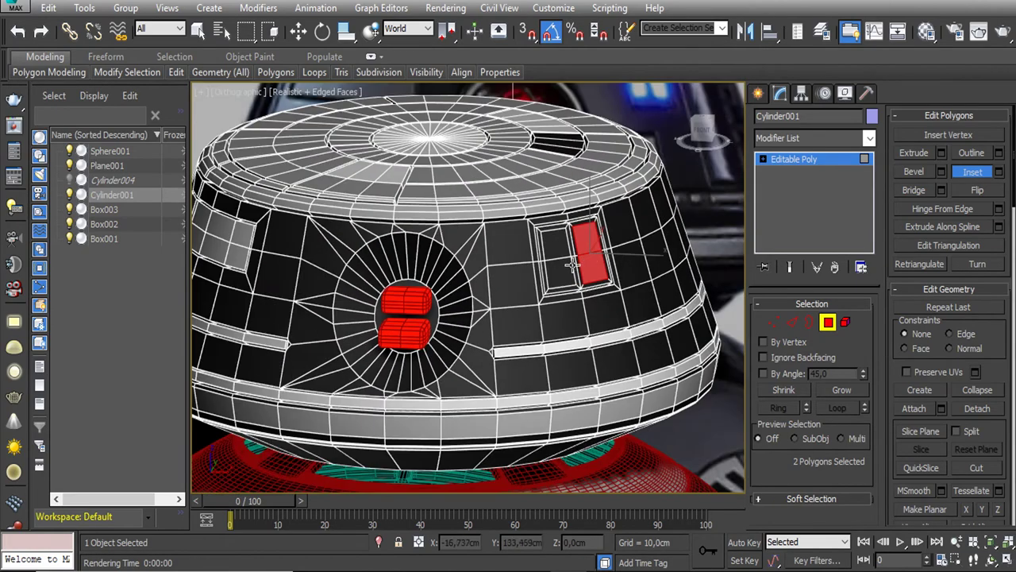
click(791, 321)
Extrude the window inset's border edges inward to recess the panels
key(w)
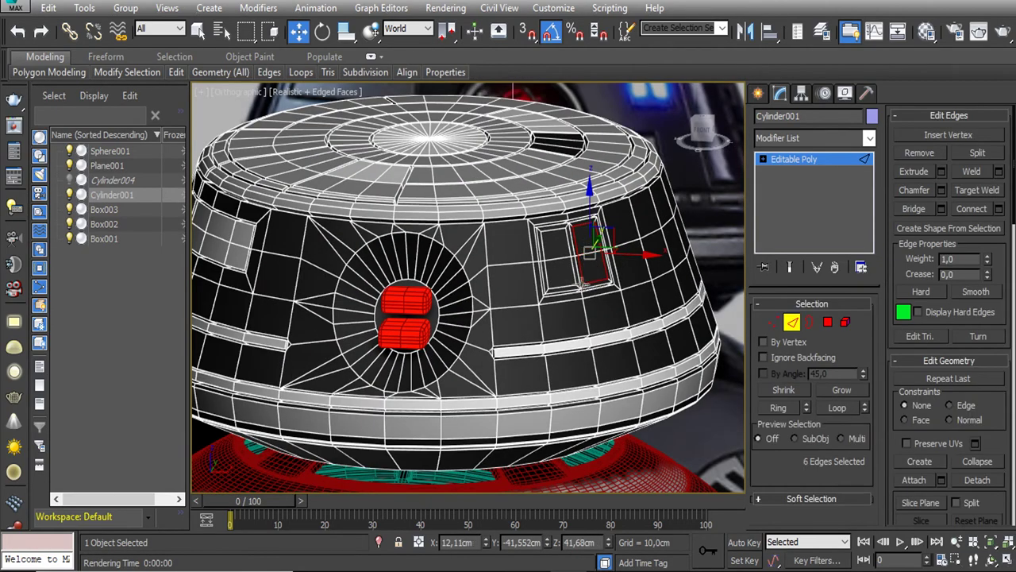
ctrl+click(576, 278)
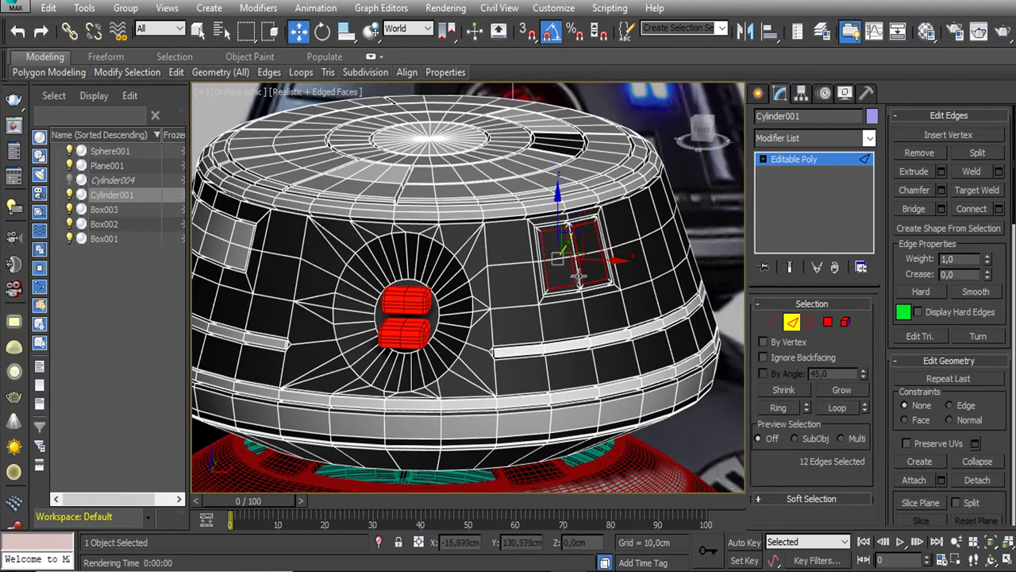
click(941, 172)
click(474, 343)
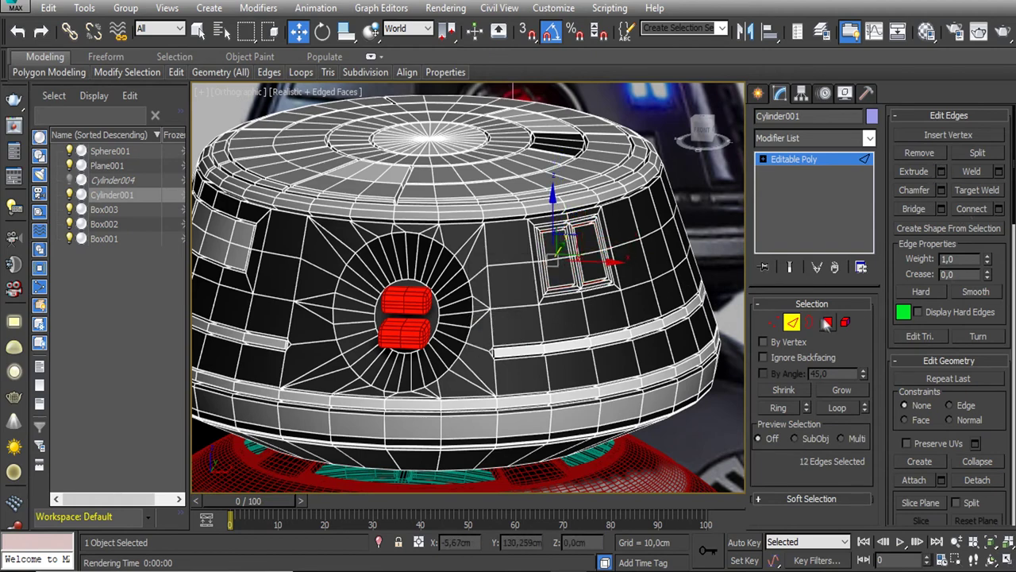
click(827, 321)
Apply a dark blue, self-illuminated material to the window panels
click(926, 31)
click(109, 141)
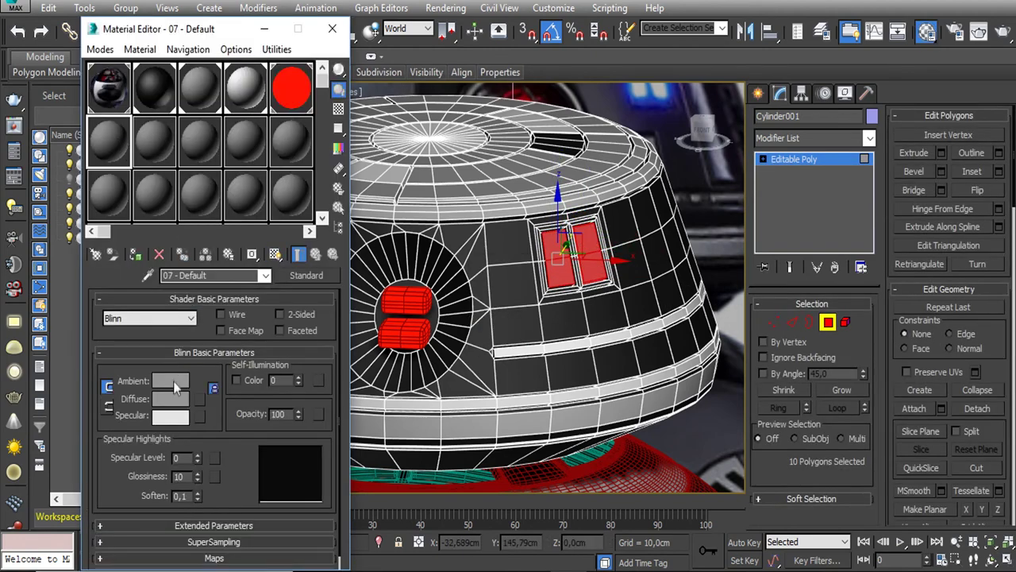
click(170, 399)
drag(555, 166, 505, 172)
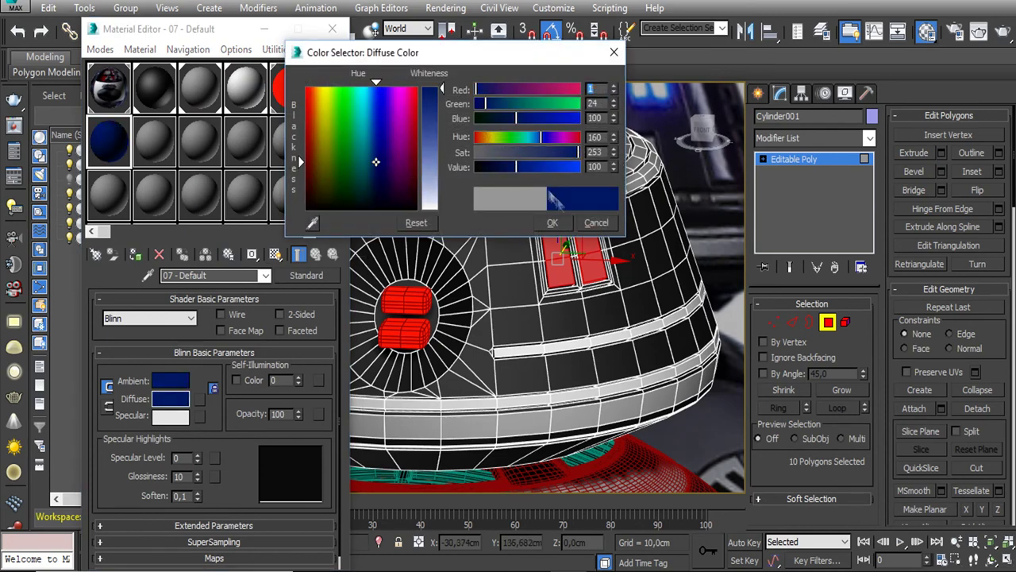
click(552, 223)
click(136, 254)
Select the polygon below the window and hide the edged-face overlay
click(560, 308)
scroll(518, 304, up, 5)
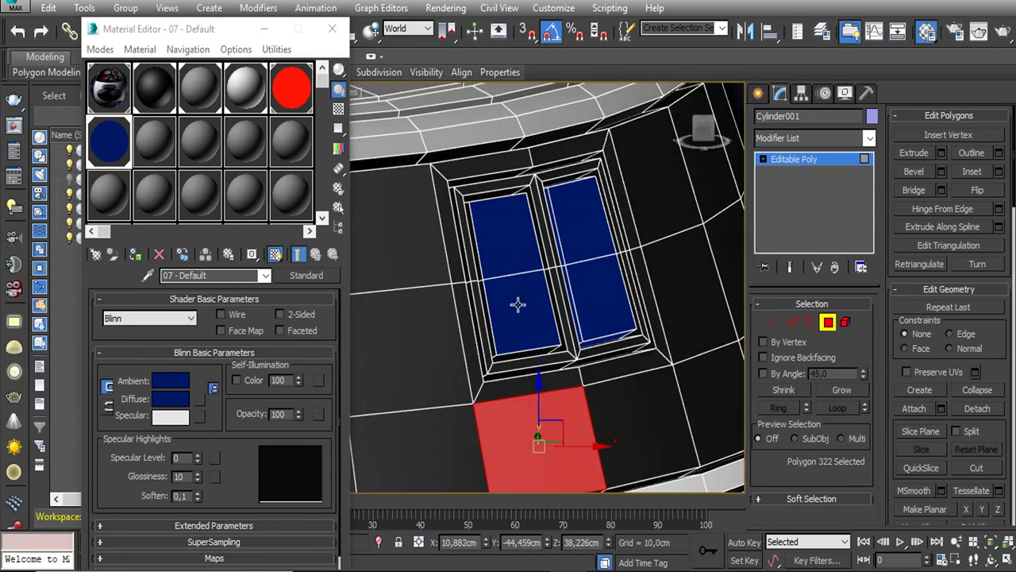
scroll(518, 304, down, 4)
scroll(522, 317, down, 4)
key(F4)
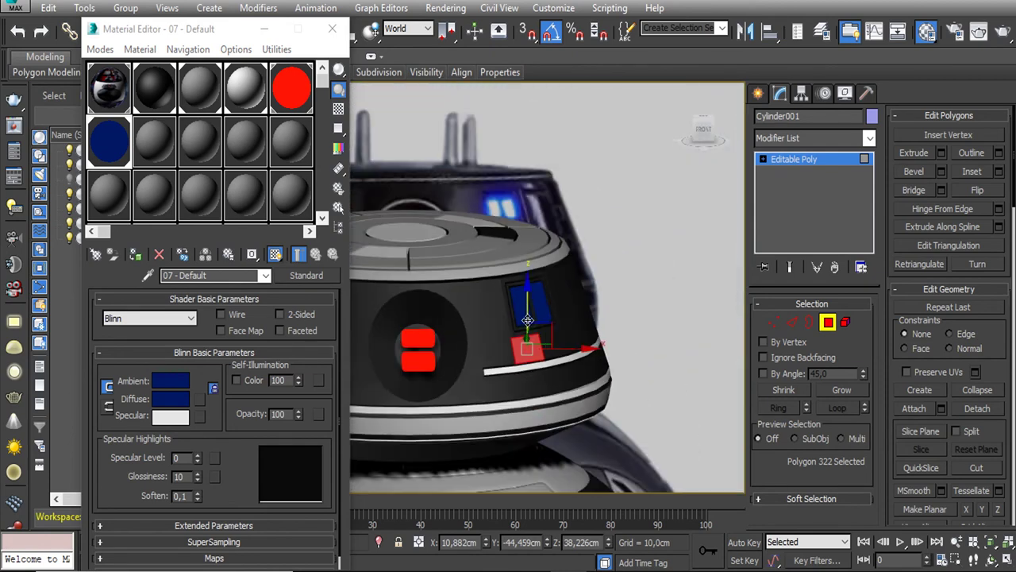
Select the vertical face strip beside the window and extrude its border edges
alt+middle_drag(532, 322, 622, 324)
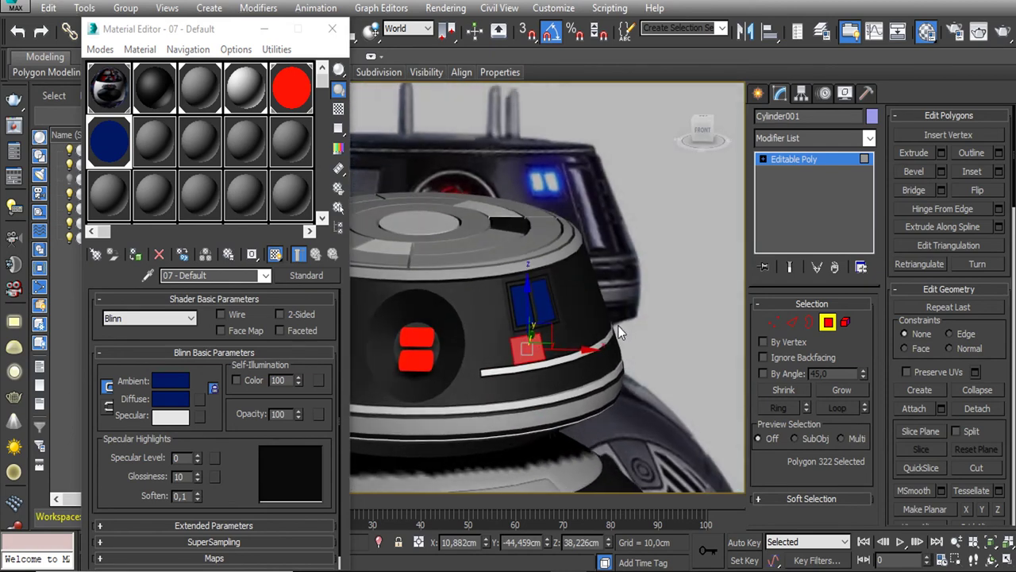
key(F4)
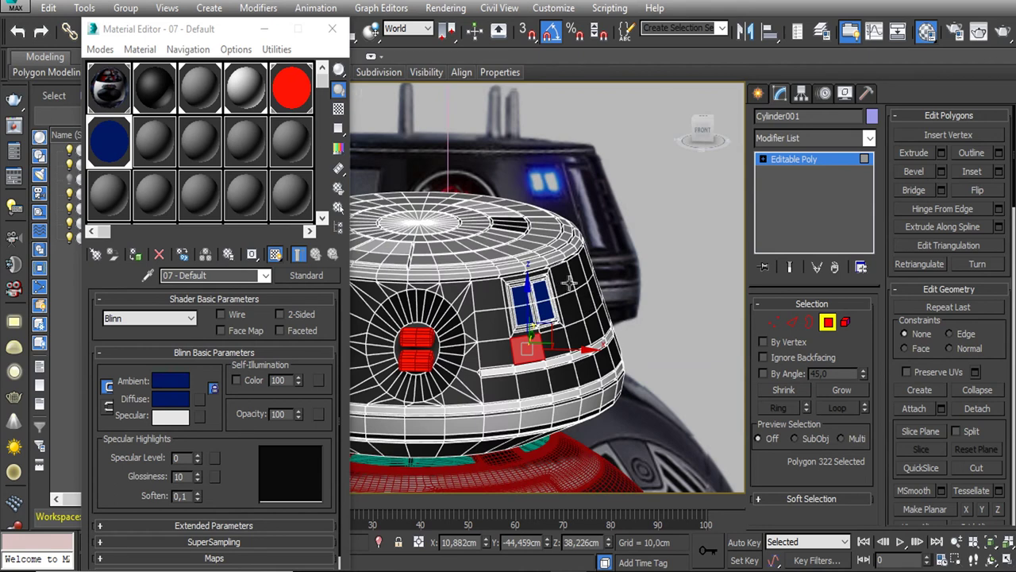
drag(565, 237, 597, 343)
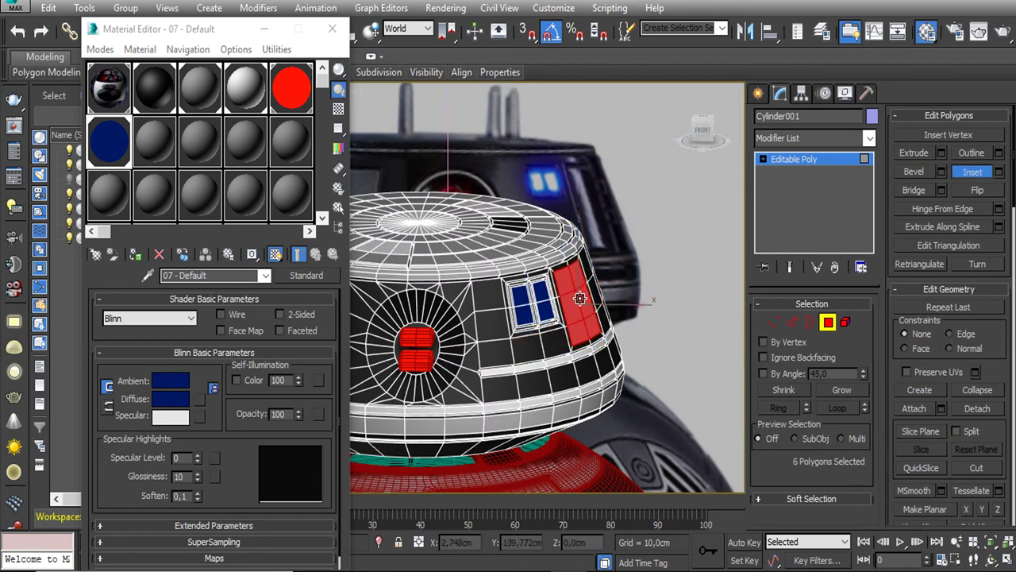
key(2)
alt+middle_drag(579, 298, 594, 343)
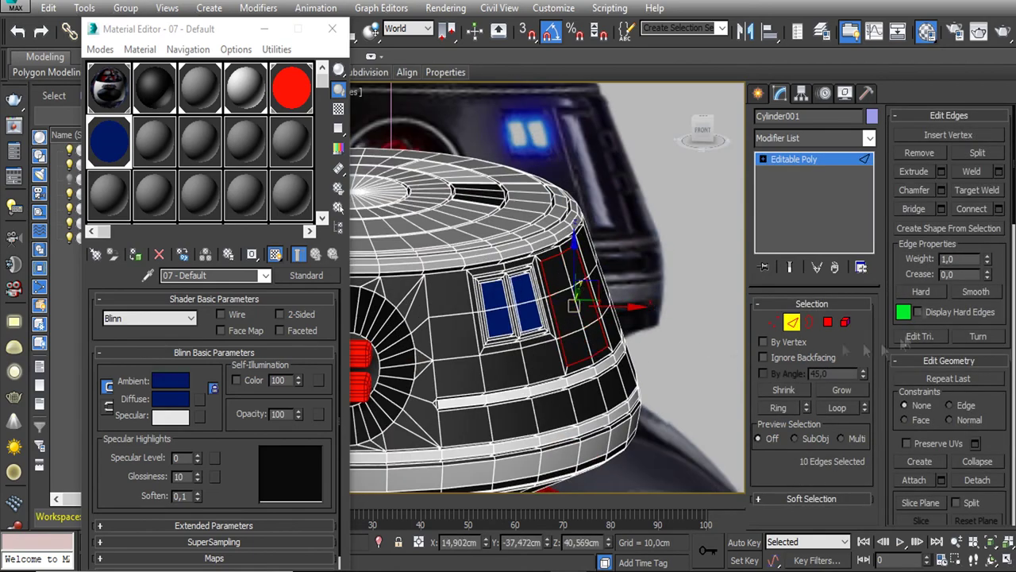
click(938, 173)
Shrink the selection to the strip's inner faces and shift them to the right
ctrl+click(828, 322)
scroll(562, 342, up, 4)
key(ctrl+z)
scroll(604, 318, down, 3)
scroll(616, 314, down, 3)
scroll(627, 312, down, 2)
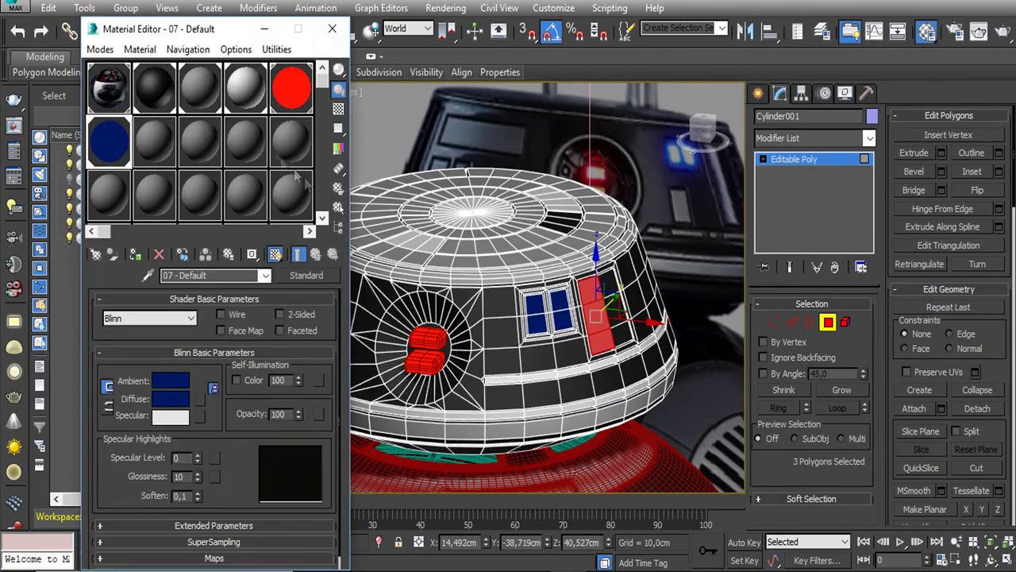
drag(603, 344, 624, 339)
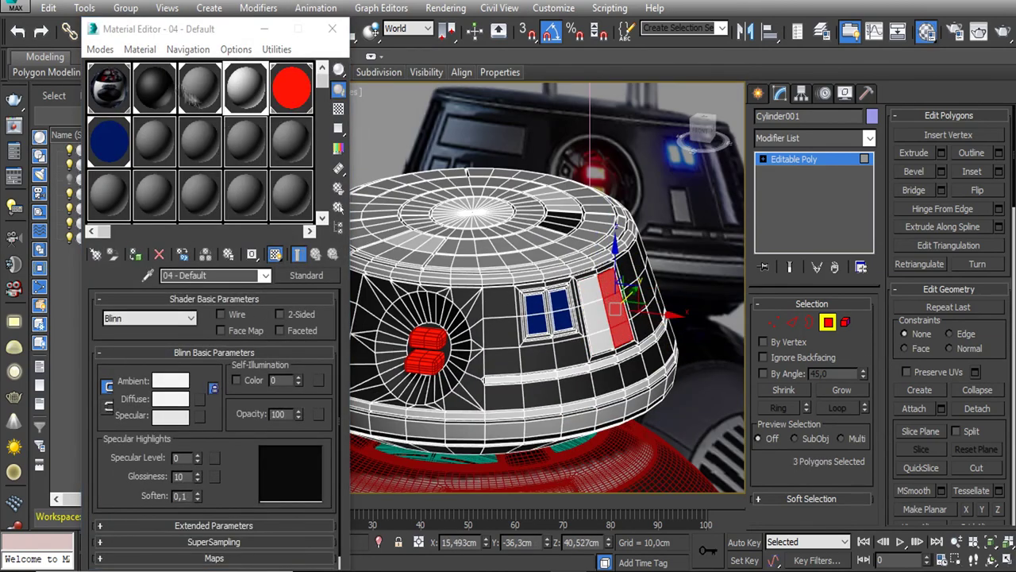
Assign the white 04 - Default material to the side panel and close the Material Editor
click(154, 89)
click(562, 385)
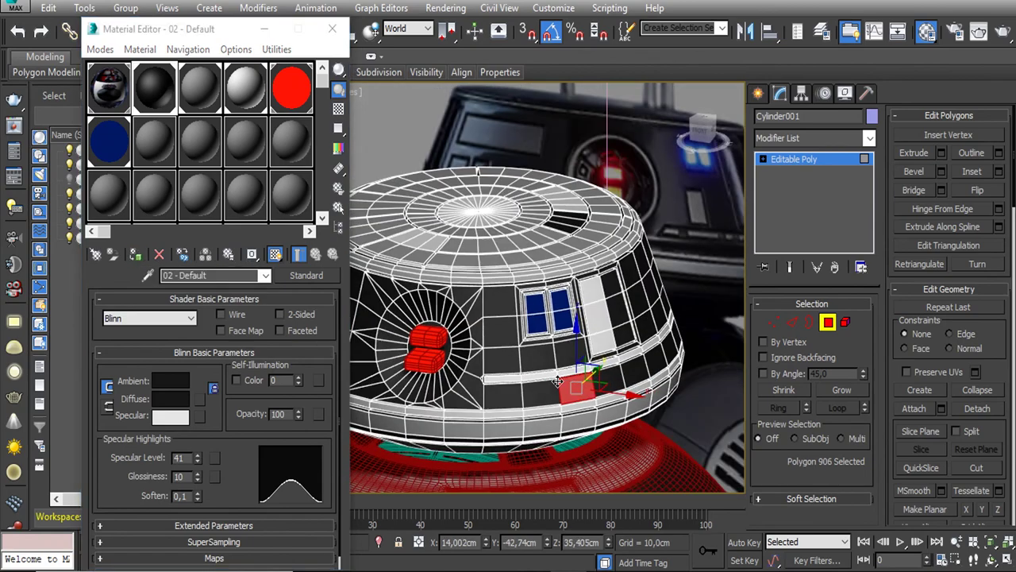
alt+middle_drag(558, 382, 533, 366)
scroll(533, 366, down, 2)
scroll(536, 363, down, 2)
scroll(538, 362, down, 2)
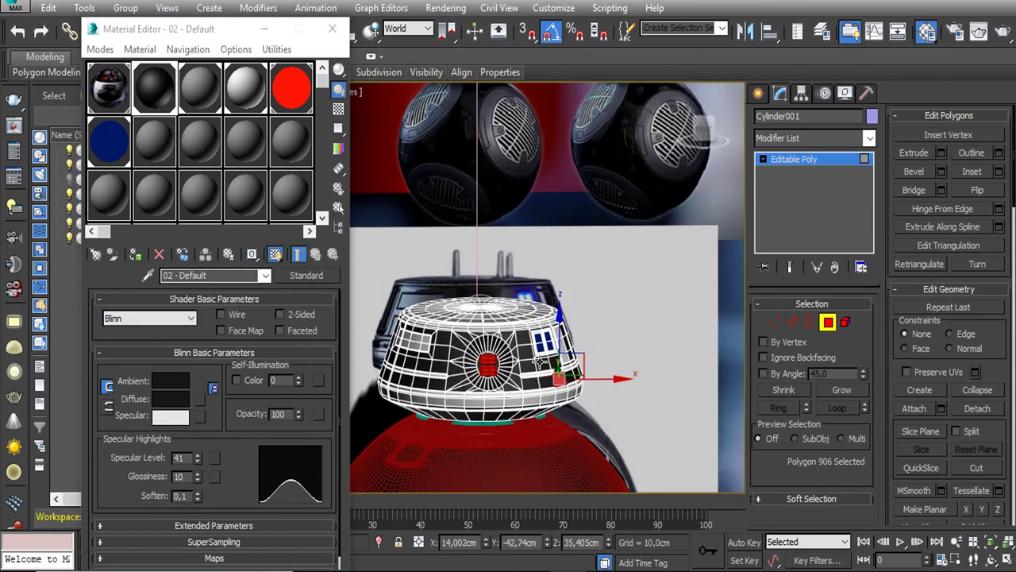
click(332, 29)
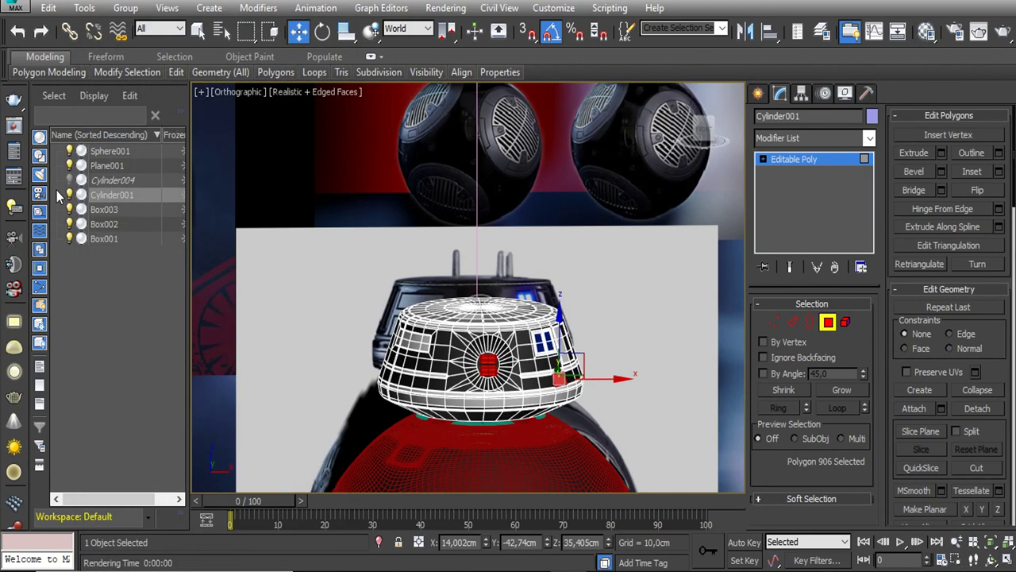
Unhide Cylinder004, hide Plane001, orbit the perspective view and render the droid
click(69, 180)
key(f)
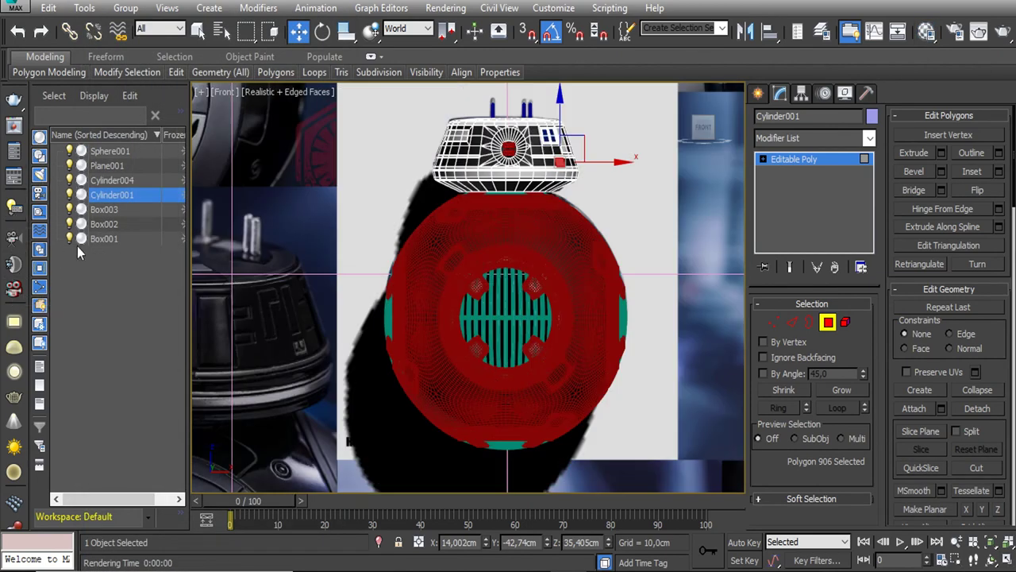
click(69, 165)
key(F4)
alt+middle_drag(512, 252, 494, 270)
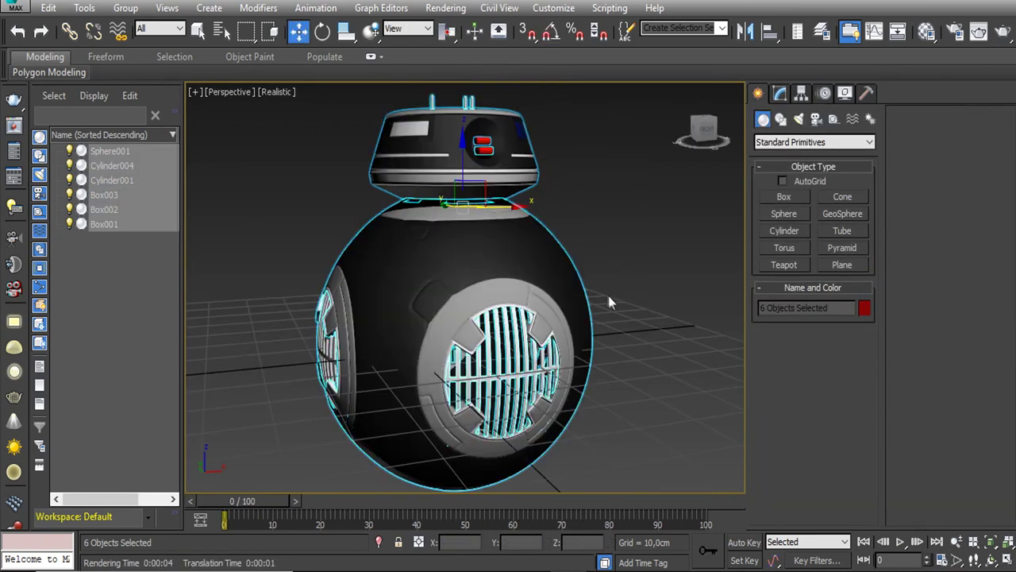
alt+middle_drag(608, 295, 605, 296)
key(shift+q)
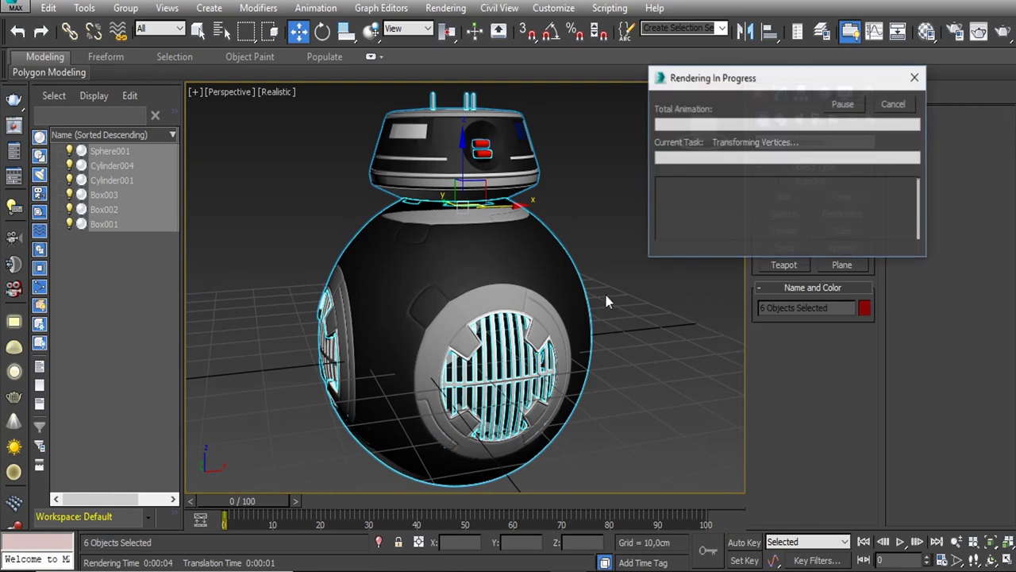